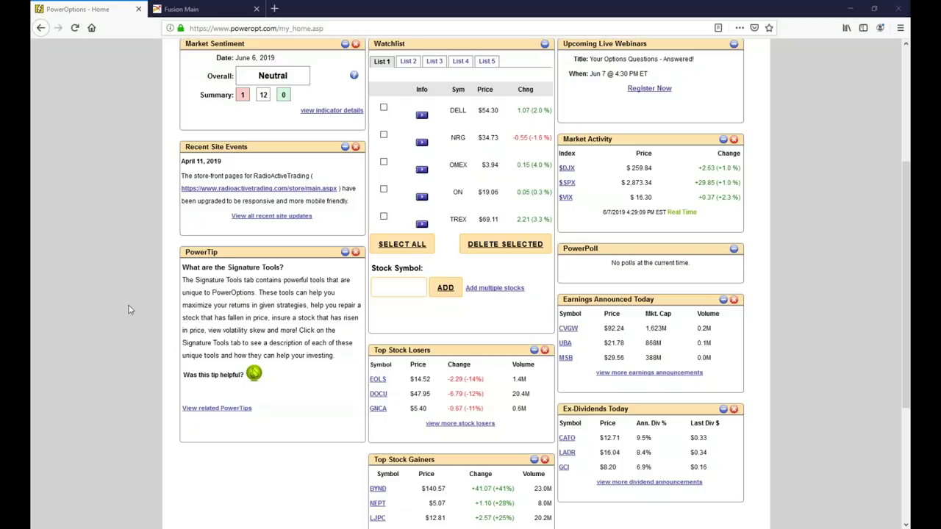
pyautogui.scroll(4, 128, 310)
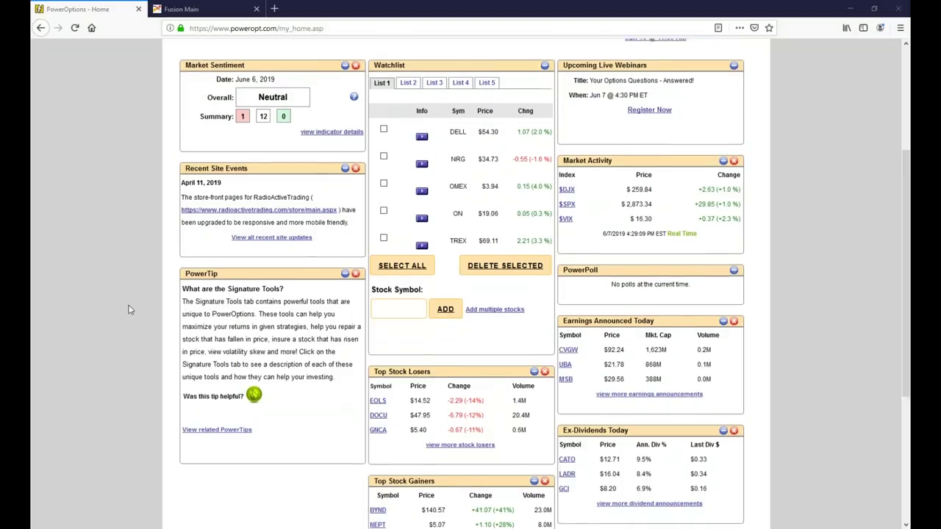
pyautogui.scroll(-4, 129, 310)
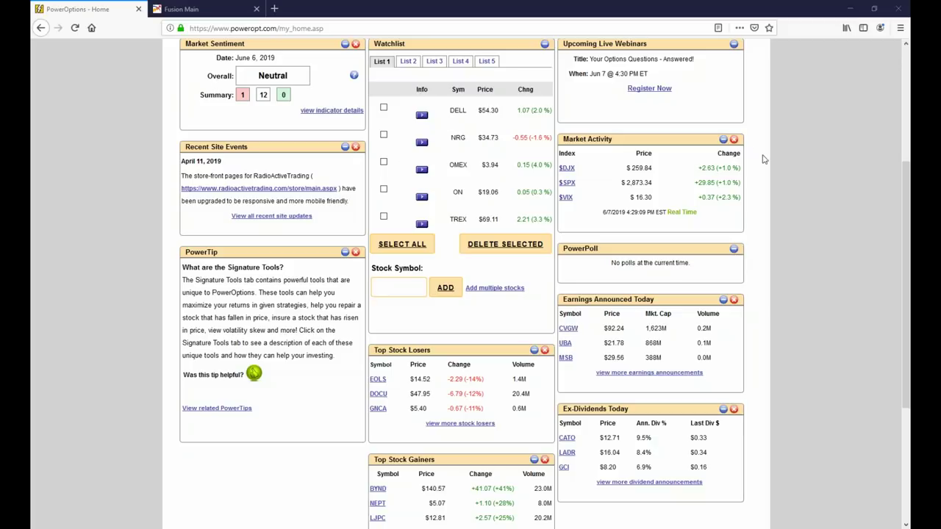
# Mark up the Market Sentiment summary counts on the home page with freehand drawings and clear the markings
pyautogui.moveTo(209, 82)
pyautogui.mouseDown()
pyautogui.moveTo(187, 93)
pyautogui.moveTo(250, 110)
pyautogui.moveTo(287, 110)
pyautogui.moveTo(308, 84)
pyautogui.moveTo(274, 71)
pyautogui.moveTo(222, 81)
pyautogui.moveTo(294, 63)
pyautogui.moveTo(244, 90)
pyautogui.mouseUp()
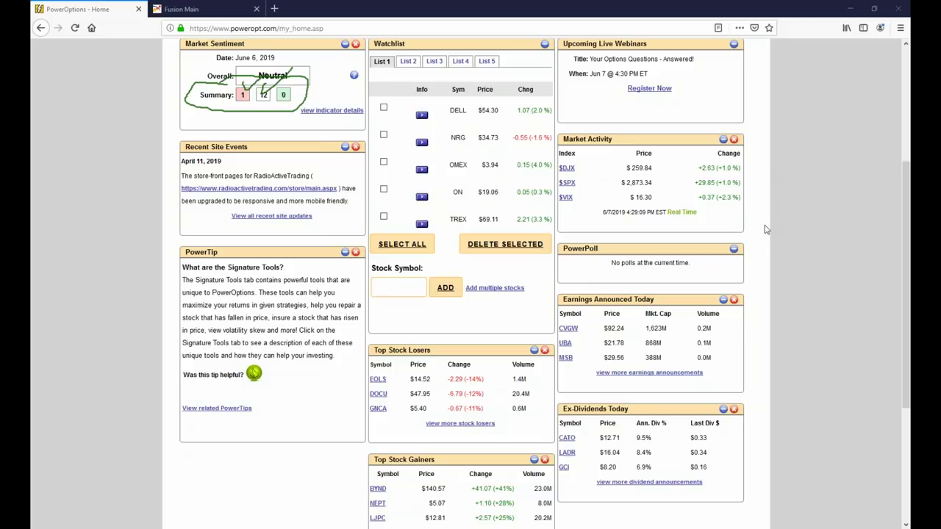
pyautogui.press('Escape')
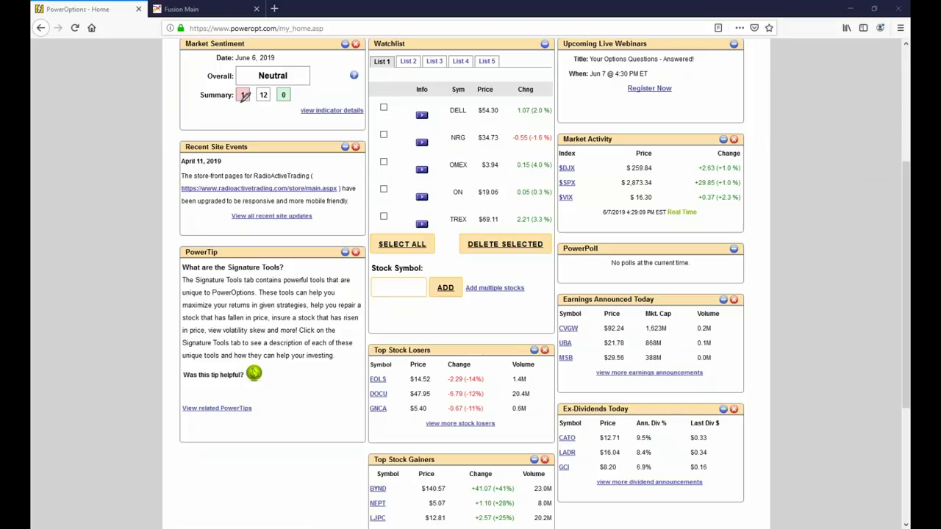
pyautogui.moveTo(241, 104)
pyautogui.mouseDown()
pyautogui.moveTo(239, 134)
pyautogui.moveTo(257, 112)
pyautogui.moveTo(261, 120)
pyautogui.moveTo(263, 105)
pyautogui.moveTo(279, 121)
pyautogui.mouseUp()
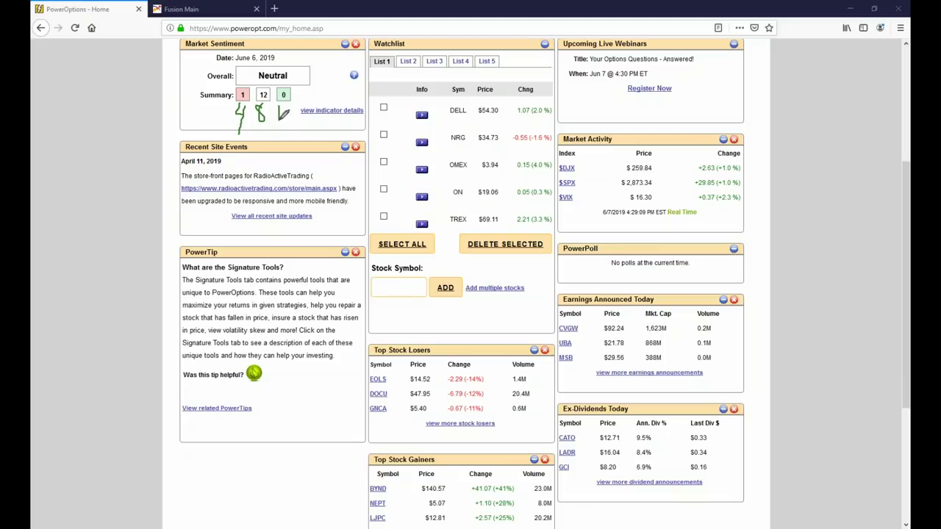
pyautogui.moveTo(241, 72)
pyautogui.mouseDown()
pyautogui.moveTo(261, 70)
pyautogui.moveTo(253, 60)
pyautogui.moveTo(253, 83)
pyautogui.mouseUp()
pyautogui.moveTo(219, 107); pyautogui.dragTo(203, 124)
pyautogui.press('e')
# Open the market sentiment indicator details and review the indicators from Put/Call Volume Ratio through % New Stock 52 Week High/Low
pyautogui.click(343, 112)
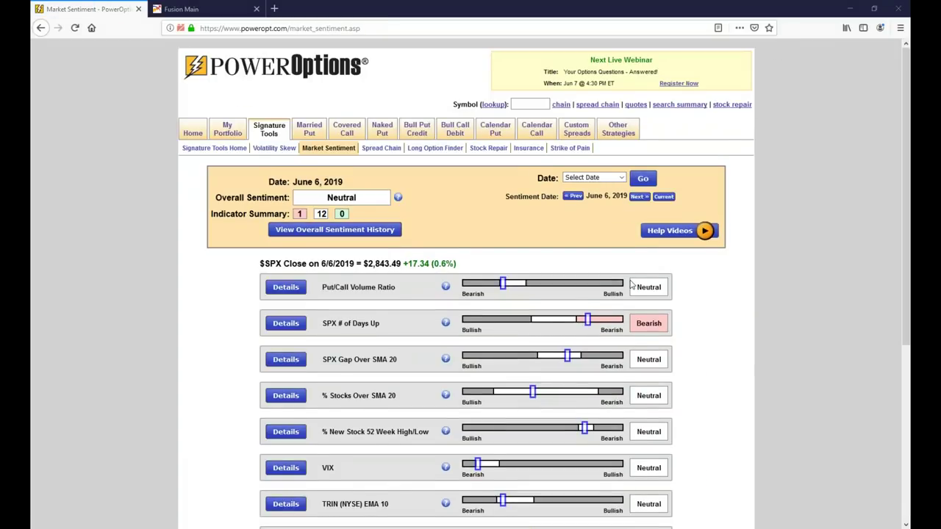
pyautogui.scroll(-3, 321, 184)
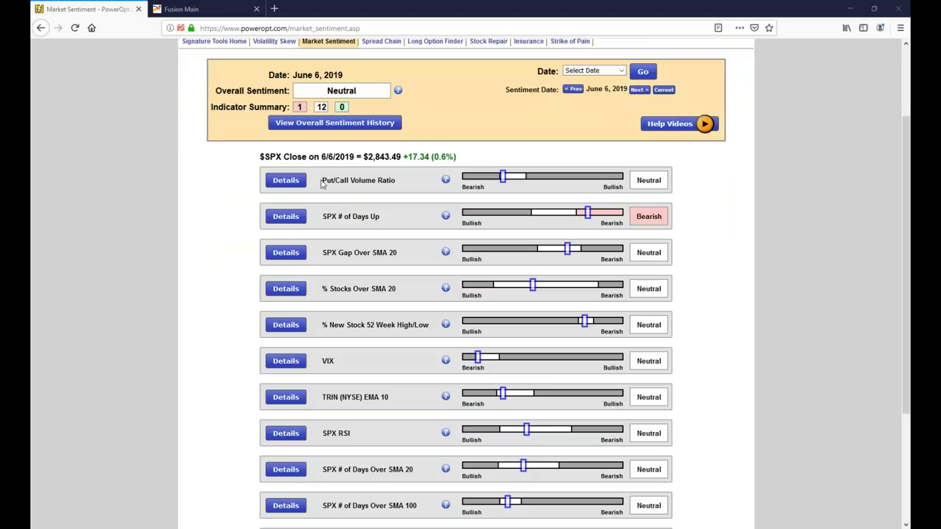
pyautogui.moveTo(321, 185); pyautogui.dragTo(397, 183)
pyautogui.moveTo(329, 217); pyautogui.dragTo(385, 227)
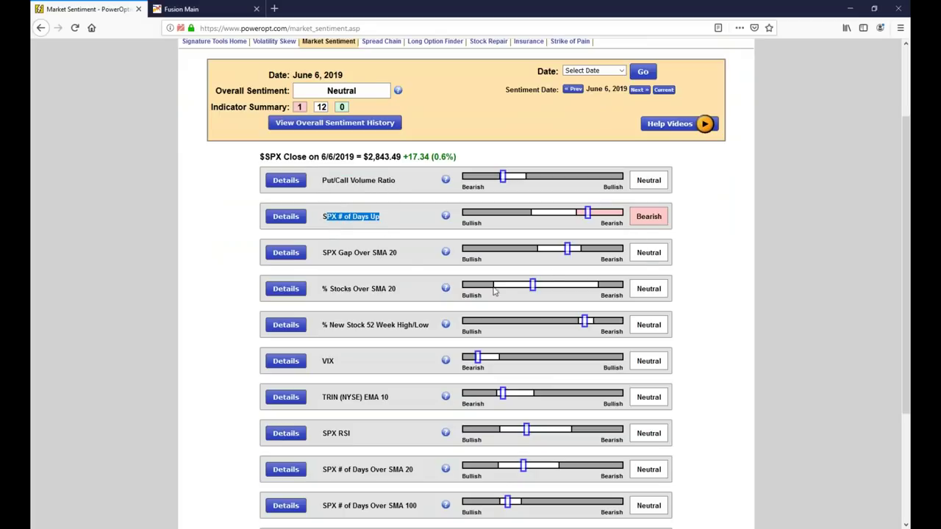
pyautogui.moveTo(323, 256); pyautogui.dragTo(409, 259)
pyautogui.scroll(-1, 409, 285)
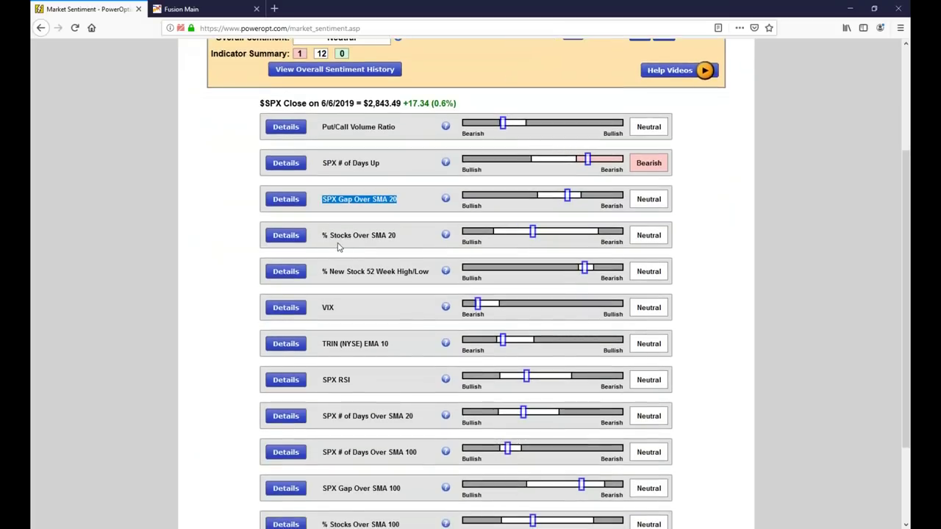
pyautogui.moveTo(323, 236); pyautogui.dragTo(405, 251)
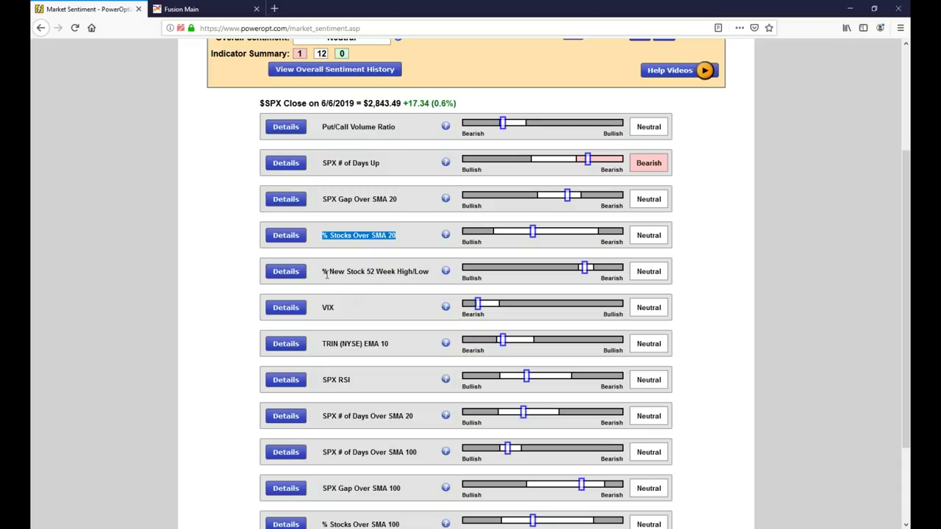
pyautogui.moveTo(324, 272); pyautogui.dragTo(432, 284)
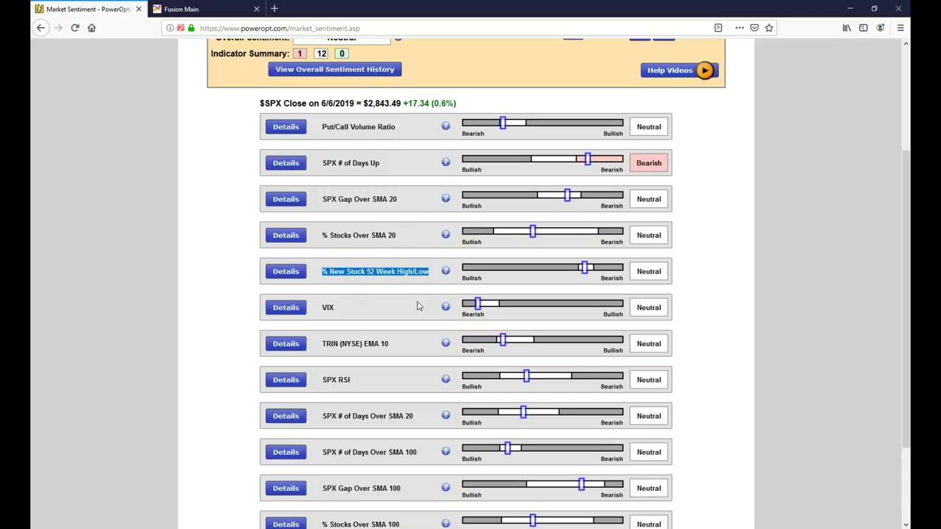
# Review the remaining sentiment indicators, highlighting VIX, TRIN (NYSE) EMA 10, SPX RSI and % Stocks Over SMA 100
pyautogui.scroll(-2, 416, 306)
pyautogui.moveTo(322, 255); pyautogui.dragTo(445, 263)
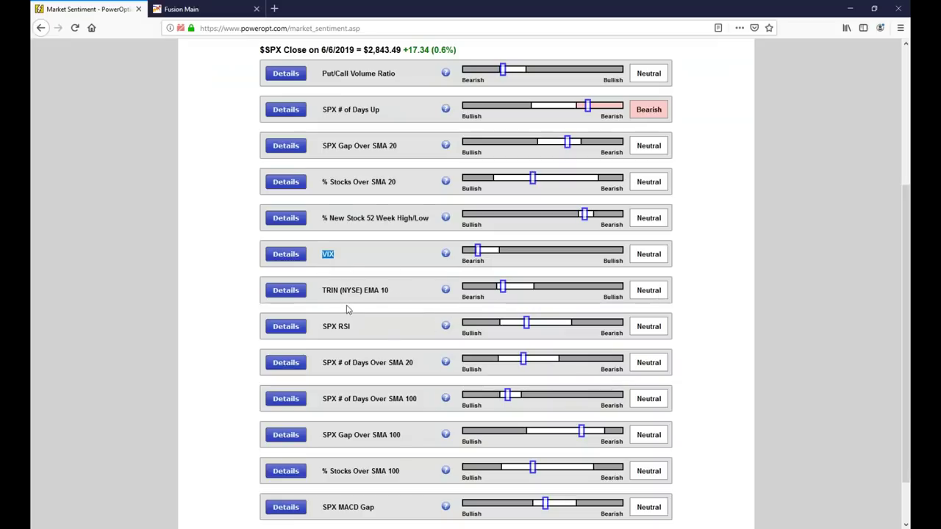
pyautogui.moveTo(323, 290); pyautogui.dragTo(365, 293)
pyautogui.click(325, 324)
pyautogui.moveTo(325, 324); pyautogui.dragTo(365, 332)
pyautogui.scroll(-2, 375, 338)
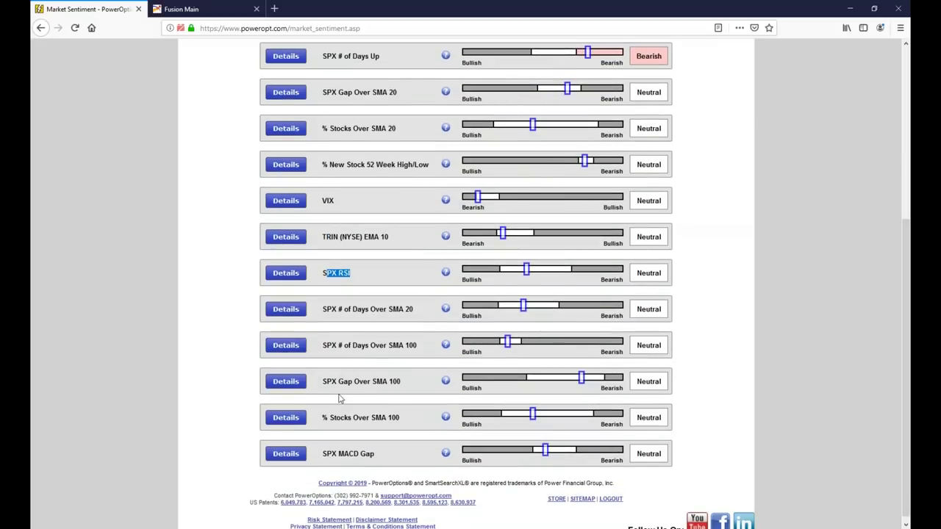
pyautogui.moveTo(321, 418); pyautogui.dragTo(426, 422)
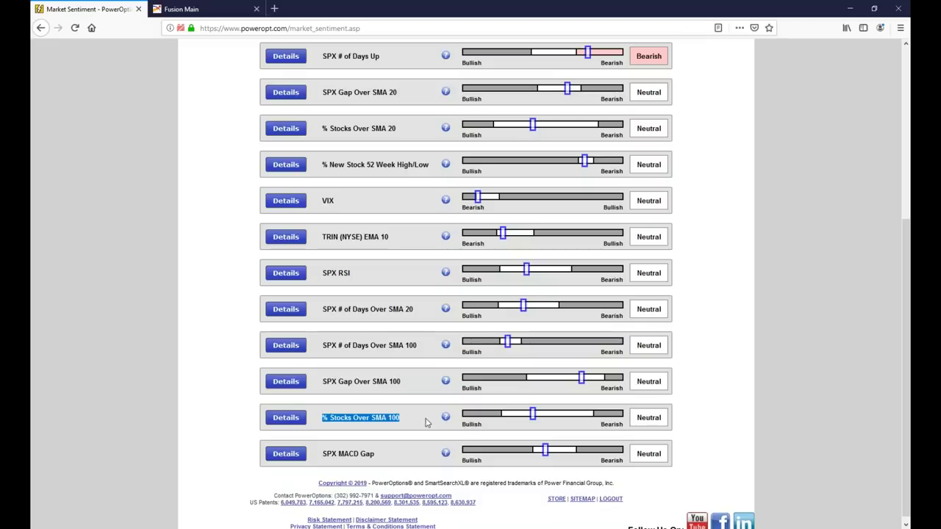
# Expand the details of the SPX # of Days Up indicator to show its distribution chart
pyautogui.scroll(3, 410, 438)
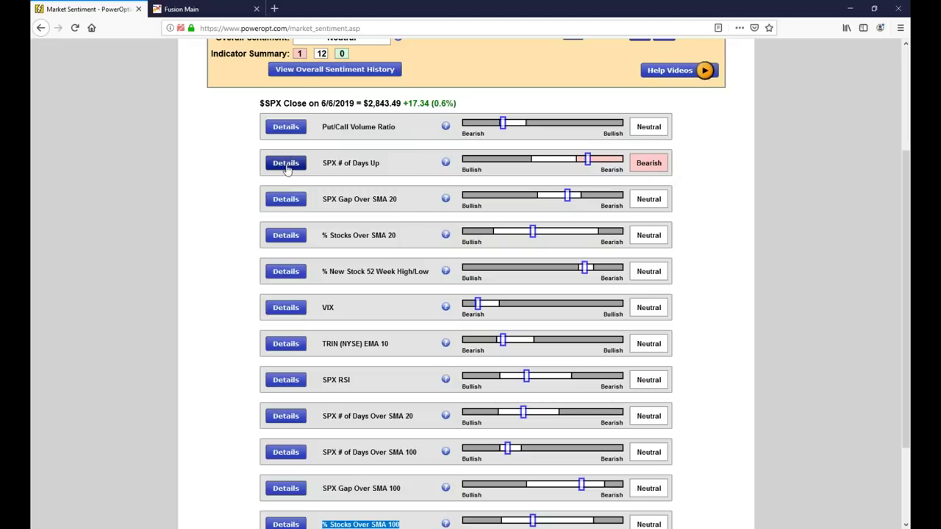
pyautogui.click(286, 164)
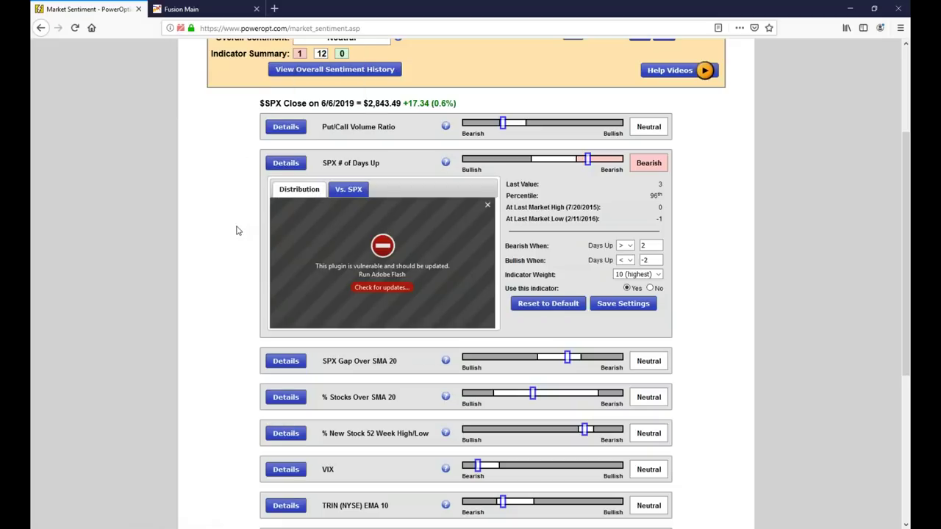
pyautogui.scroll(-2, 236, 230)
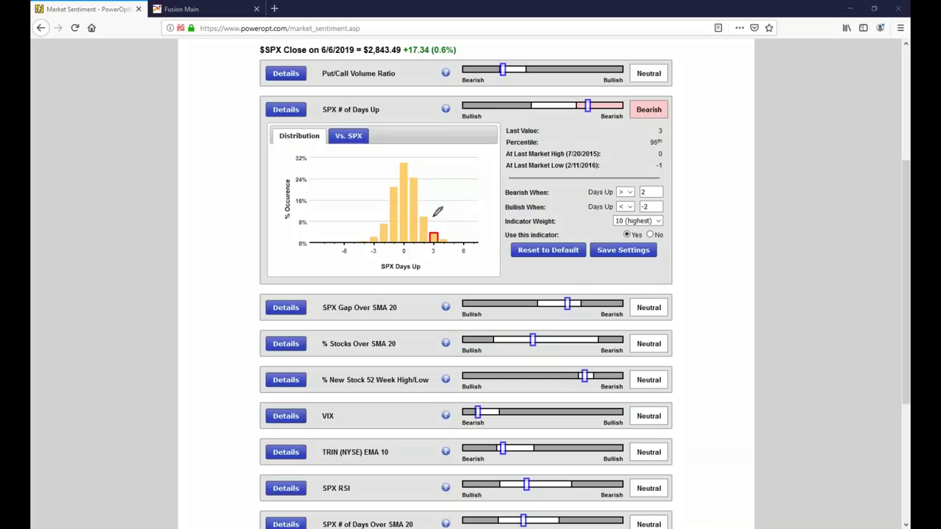
# Mark up the upper tail of the SPX Days Up distribution and circle its last value, then clear the markings
pyautogui.moveTo(430, 211)
pyautogui.mouseDown()
pyautogui.moveTo(452, 234)
pyautogui.moveTo(442, 251)
pyautogui.moveTo(457, 250)
pyautogui.moveTo(443, 263)
pyautogui.mouseUp()
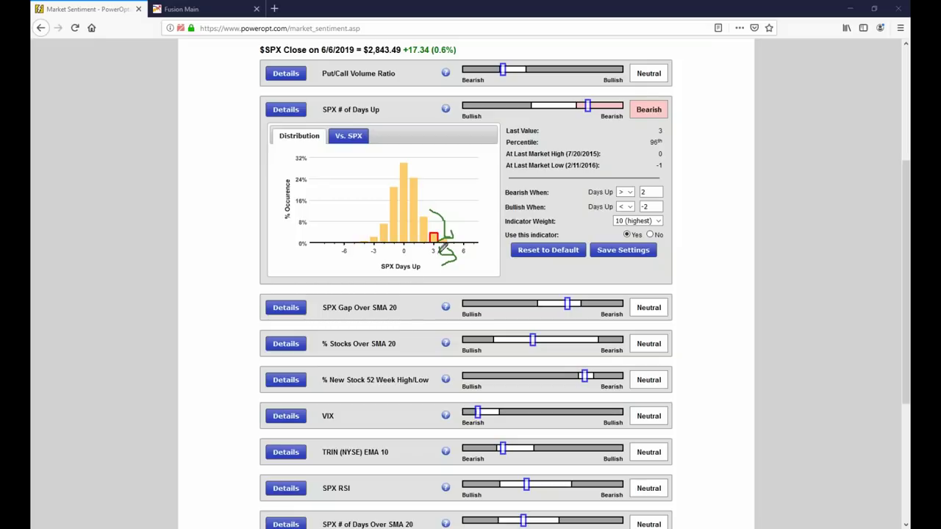
pyautogui.moveTo(664, 122)
pyautogui.mouseDown()
pyautogui.moveTo(645, 125)
pyautogui.moveTo(667, 134)
pyautogui.moveTo(666, 122)
pyautogui.mouseUp()
pyautogui.moveTo(445, 224)
pyautogui.mouseDown()
pyautogui.moveTo(435, 208)
pyautogui.moveTo(438, 235)
pyautogui.mouseUp()
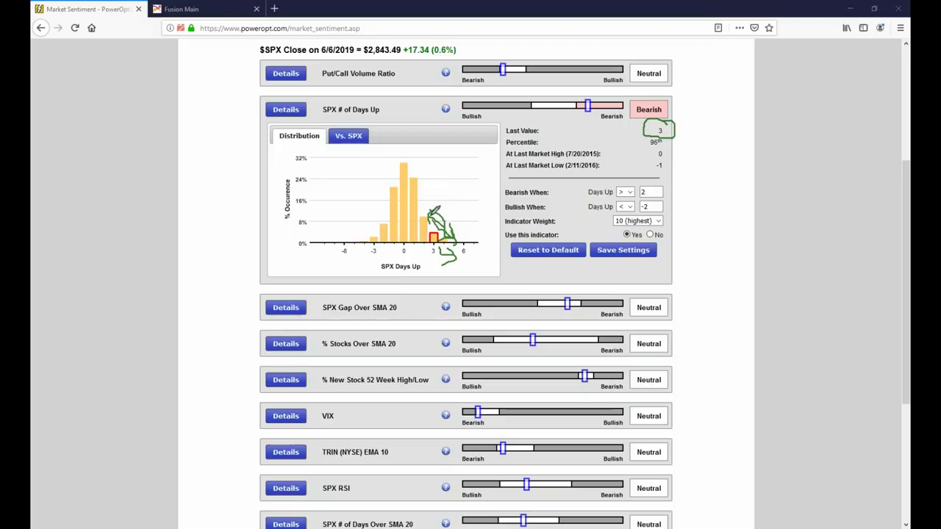
pyautogui.moveTo(414, 216); pyautogui.dragTo(431, 199)
pyautogui.press('e')
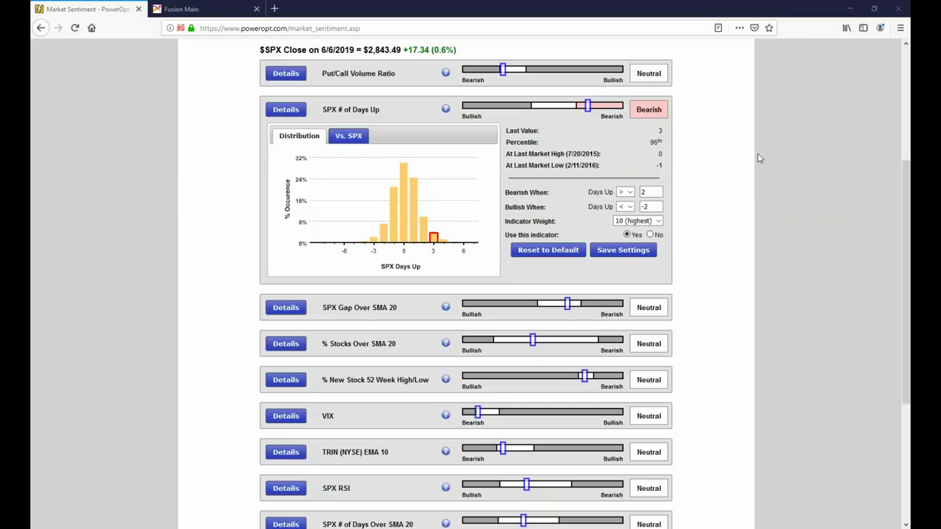
pyautogui.moveTo(780, 170); pyautogui.dragTo(768, 172)
# Examine the SPX # of Days Up distribution and settings, the overall sentiment summary and the other indicators' ratings
pyautogui.scroll(4, 206, 185)
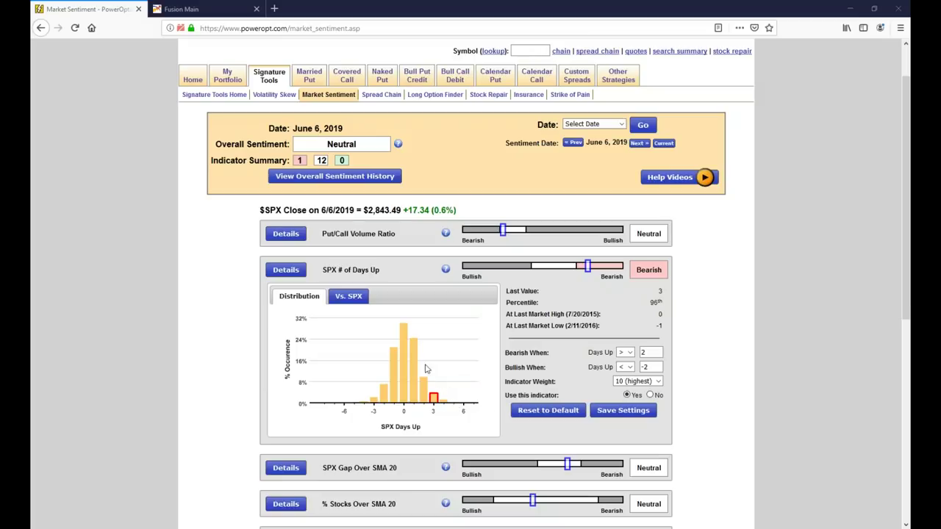
pyautogui.moveTo(396, 356)
pyautogui.scroll(-3, 247, 329)
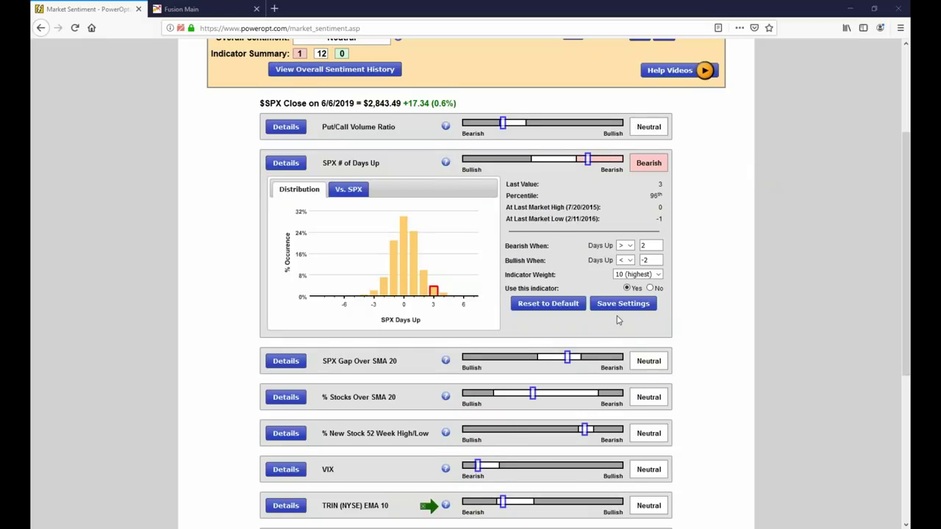
pyautogui.scroll(-3, 619, 320)
pyautogui.scroll(-2, 608, 332)
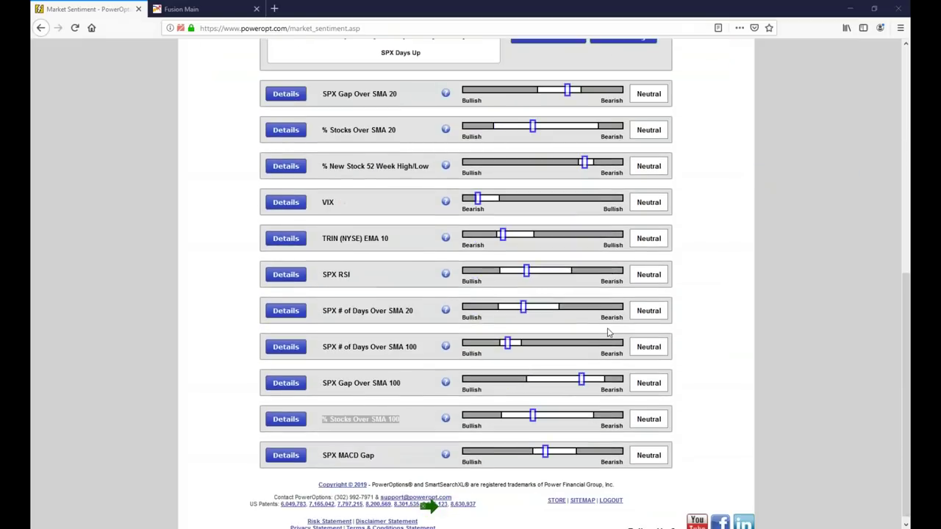
pyautogui.scroll(7, 575, 404)
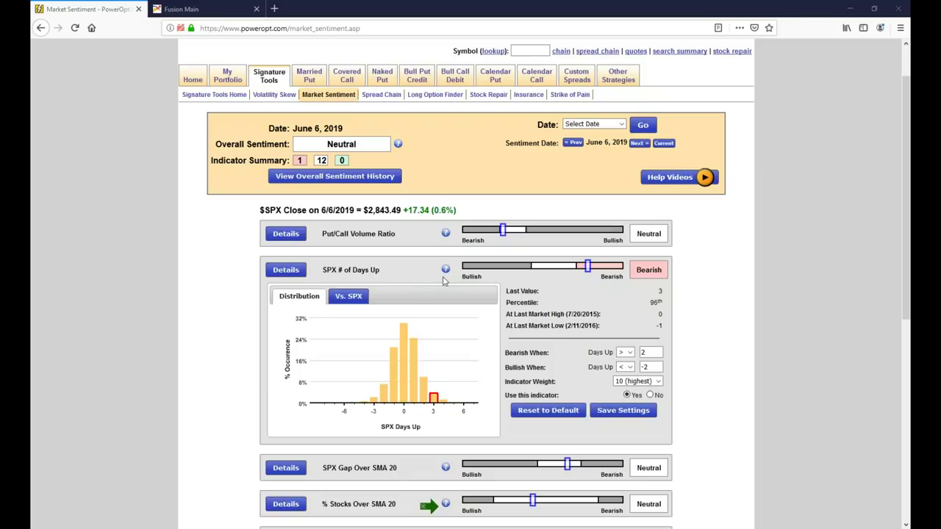
# Collapse the SPX # of Days Up details and open the overall sentiment history for the month prior to June 6, 2019
pyautogui.scroll(-2, 572, 269)
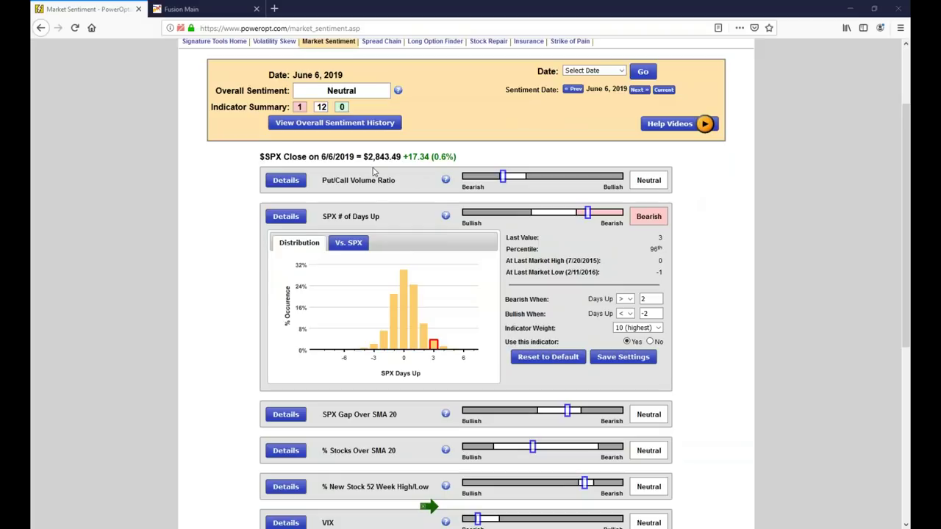
pyautogui.click(294, 214)
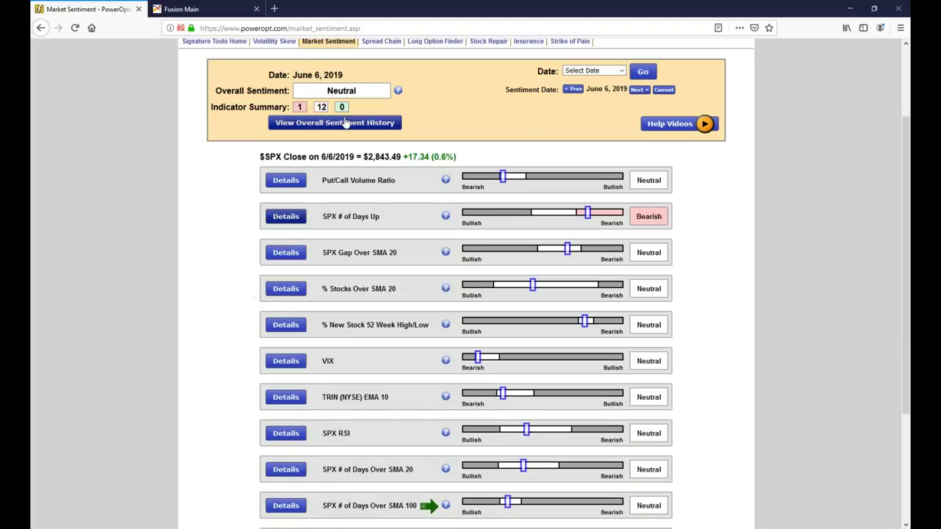
pyautogui.click(346, 123)
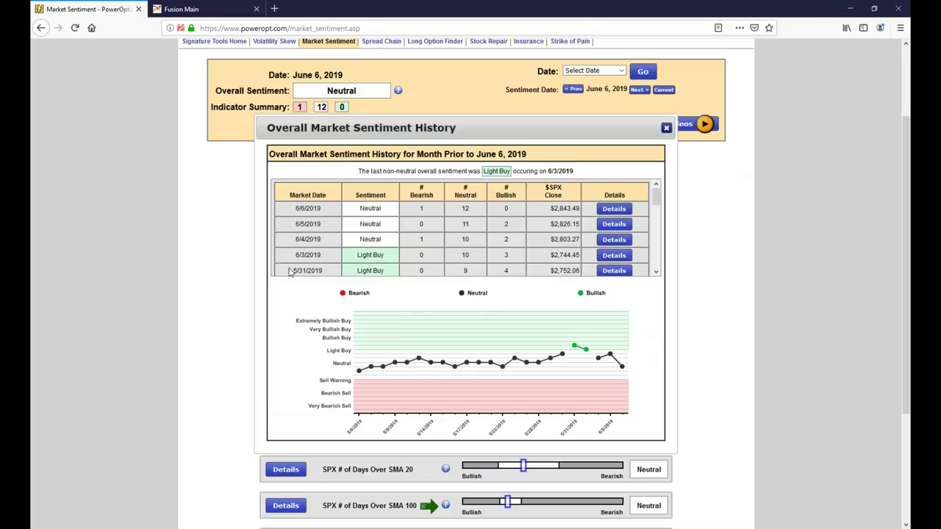
# Compare the 5/31/2019 and 6/3/2019 Light Buy entries with the SPX closes of the days that followed
pyautogui.moveTo(290, 272); pyautogui.dragTo(381, 270)
pyautogui.moveTo(293, 255); pyautogui.dragTo(384, 258)
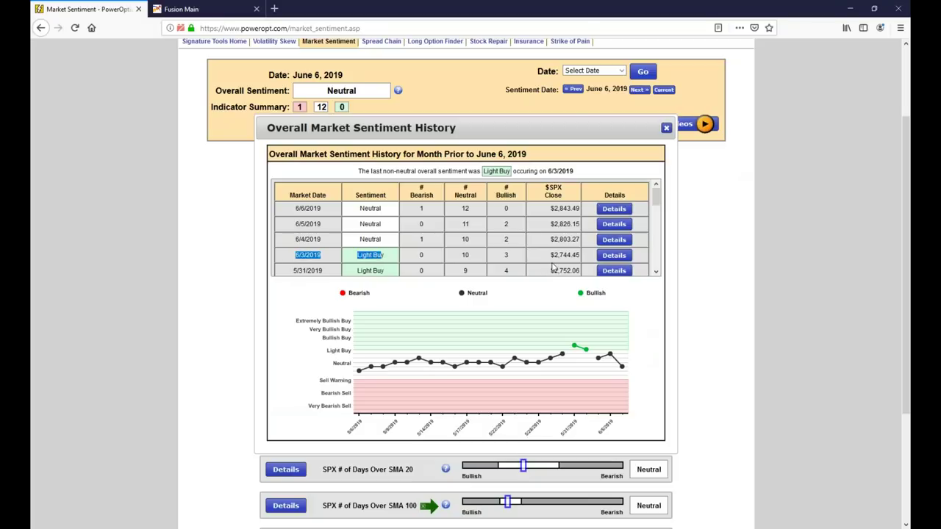
pyautogui.moveTo(550, 255); pyautogui.dragTo(580, 224)
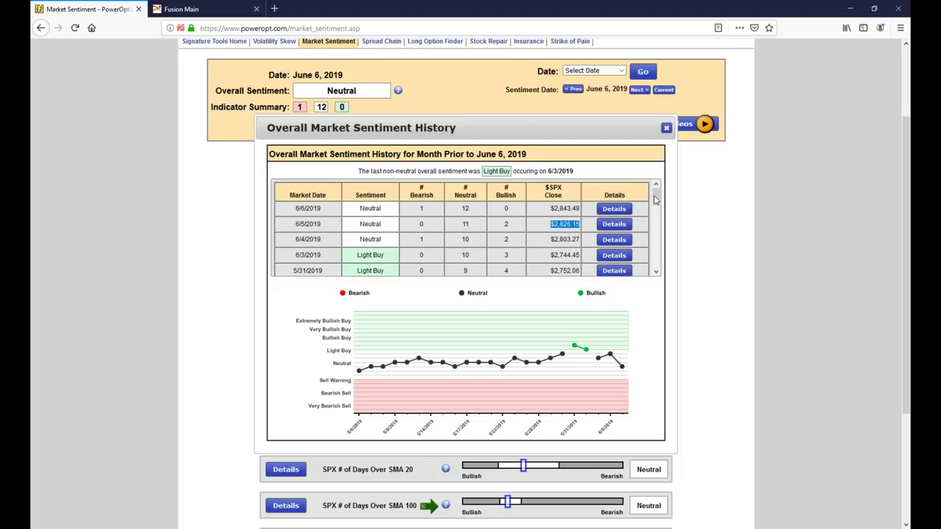
# Open the sentiment details for 5/6/2019 from the end of the history table and check that date's overall sentiment
pyautogui.moveTo(657, 196); pyautogui.dragTo(650, 268)
pyautogui.click(614, 268)
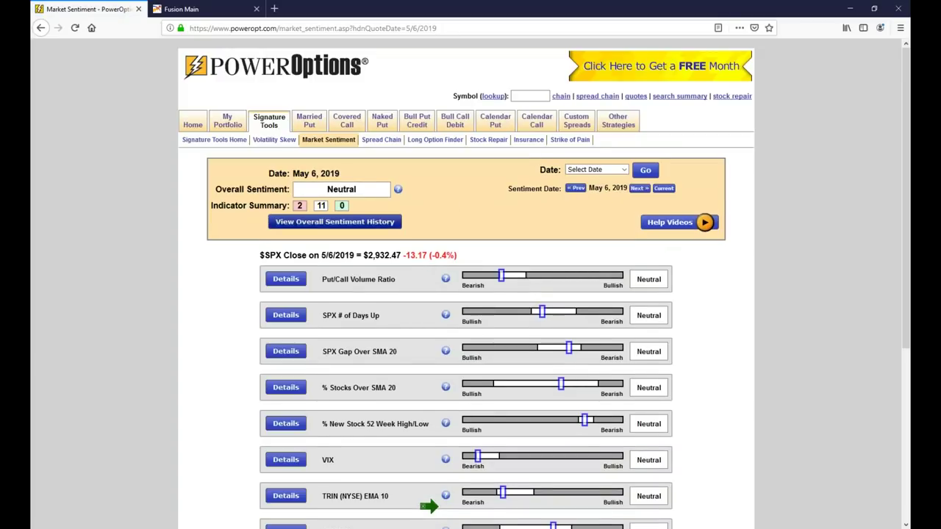
pyautogui.moveTo(273, 171); pyautogui.dragTo(463, 209)
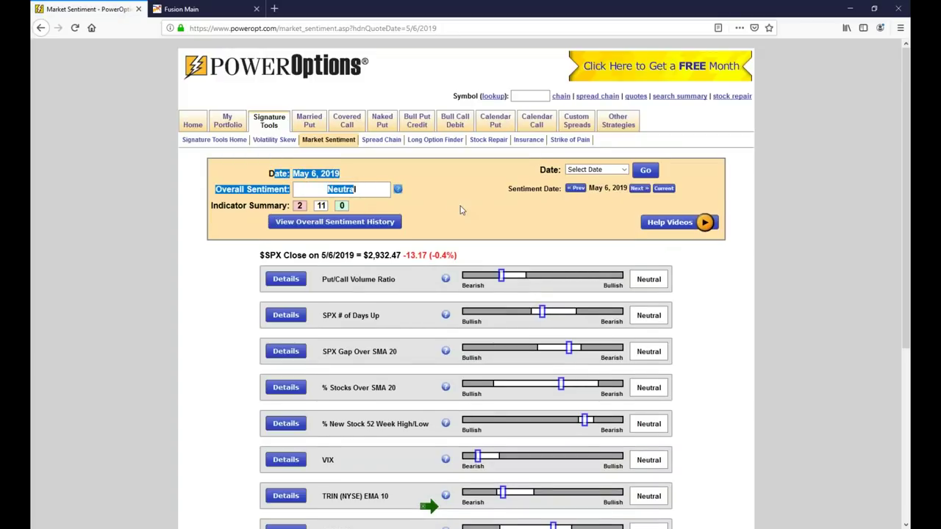
pyautogui.click(463, 209)
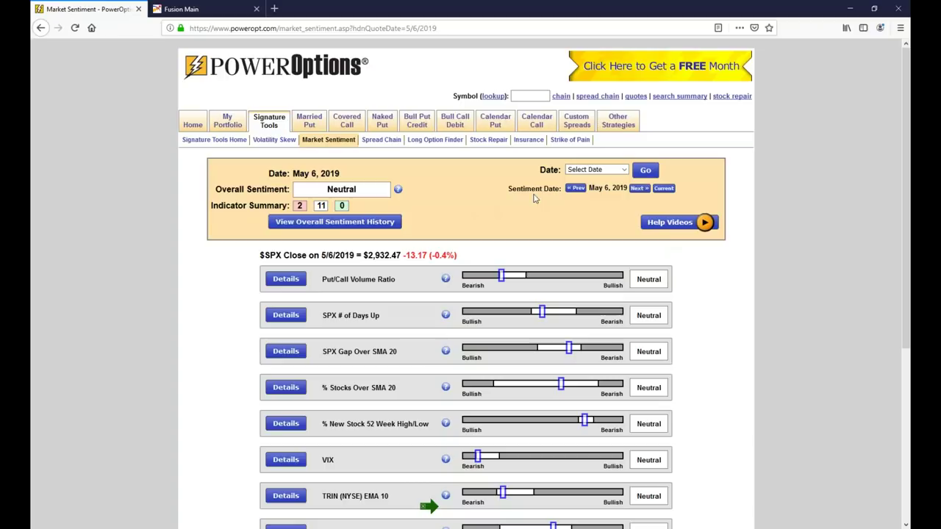
# Open the overall sentiment history for the month prior to May 6, 2019 and examine its Sell Warning dates and SPX closes
pyautogui.click(380, 224)
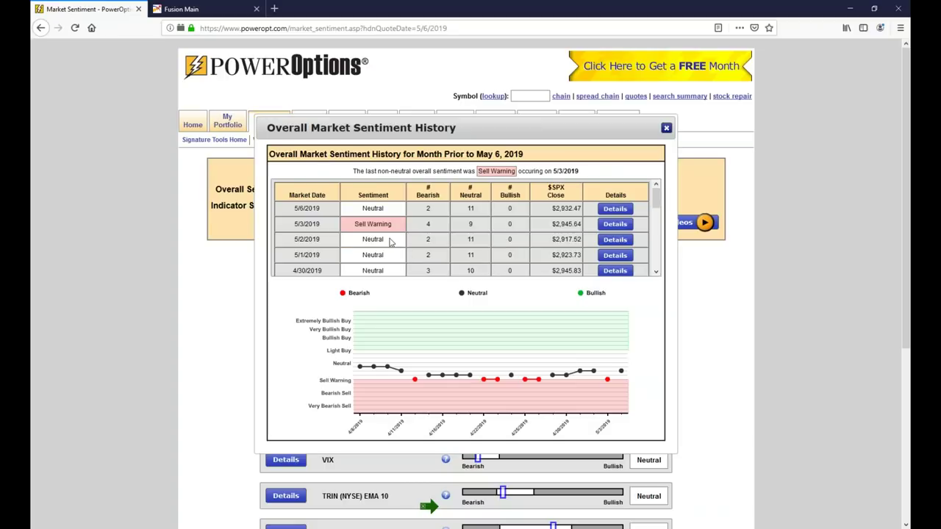
pyautogui.moveTo(313, 225); pyautogui.dragTo(295, 224)
pyautogui.moveTo(414, 381)
pyautogui.moveTo(552, 224); pyautogui.dragTo(580, 209)
pyautogui.scroll(-3, 492, 237)
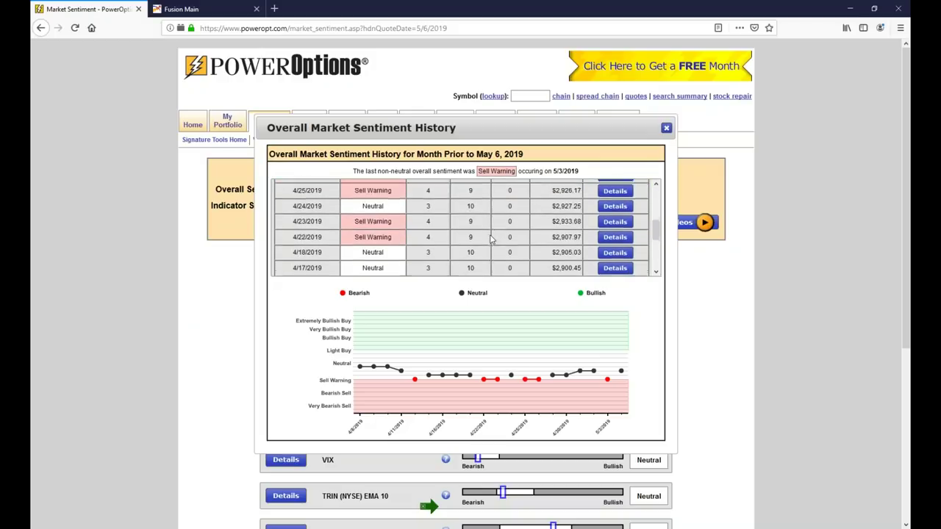
pyautogui.scroll(3, 500, 237)
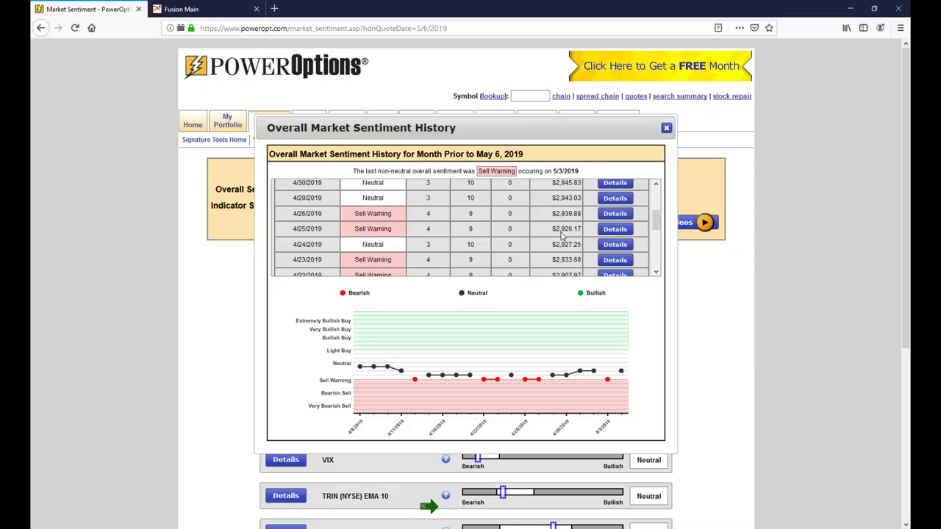
# Compare the 5/3/2019 and late-April Sell Warning entries with the SPX closes of the days that followed
pyautogui.moveTo(552, 214); pyautogui.dragTo(580, 213)
pyautogui.scroll(4, 552, 213)
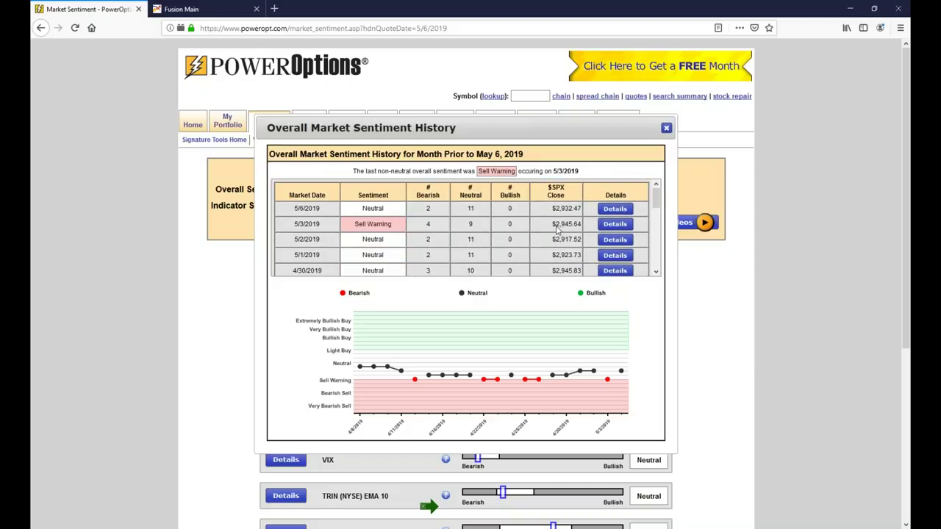
pyautogui.moveTo(552, 212); pyautogui.dragTo(581, 211)
pyautogui.moveTo(553, 239); pyautogui.dragTo(580, 257)
pyautogui.scroll(-4, 580, 256)
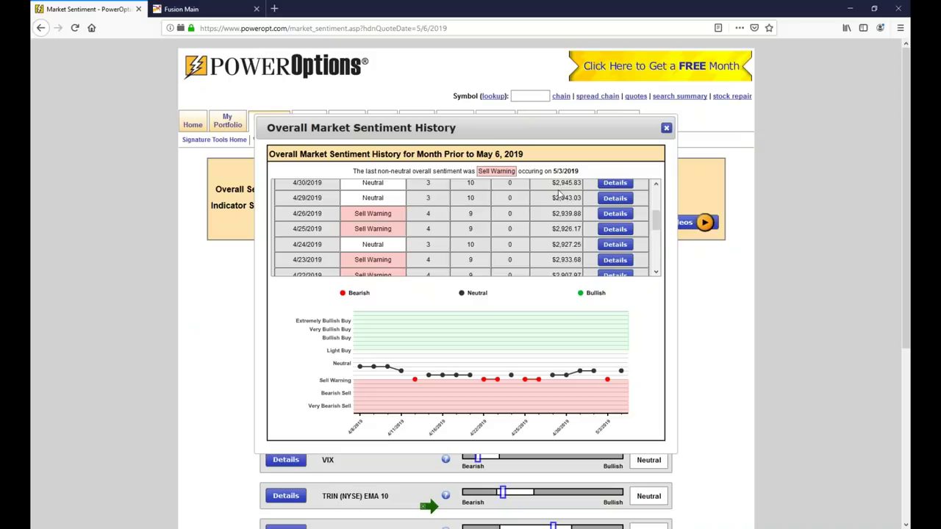
# Examine the SPX closes after the 4/12/2019 Sell Warning and follow them up to the newest rows of the history
pyautogui.scroll(-3, 558, 232)
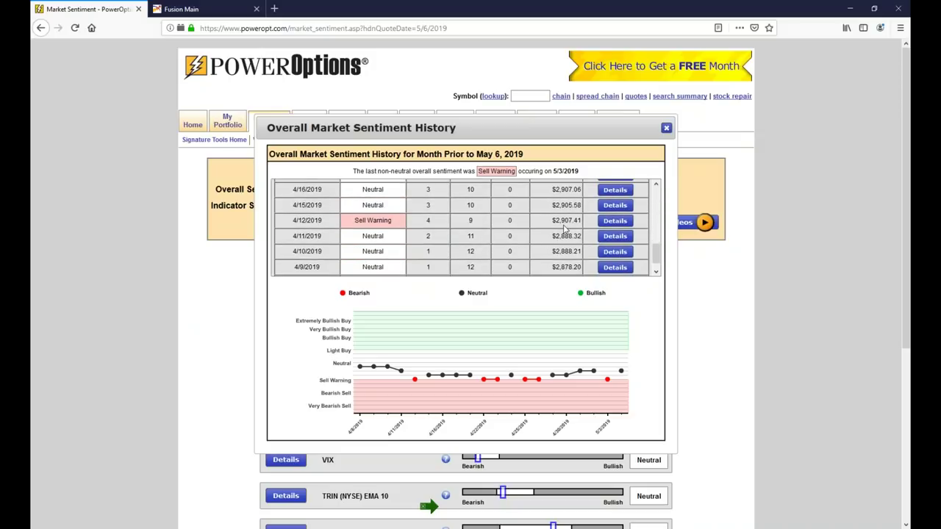
pyautogui.scroll(1, 559, 232)
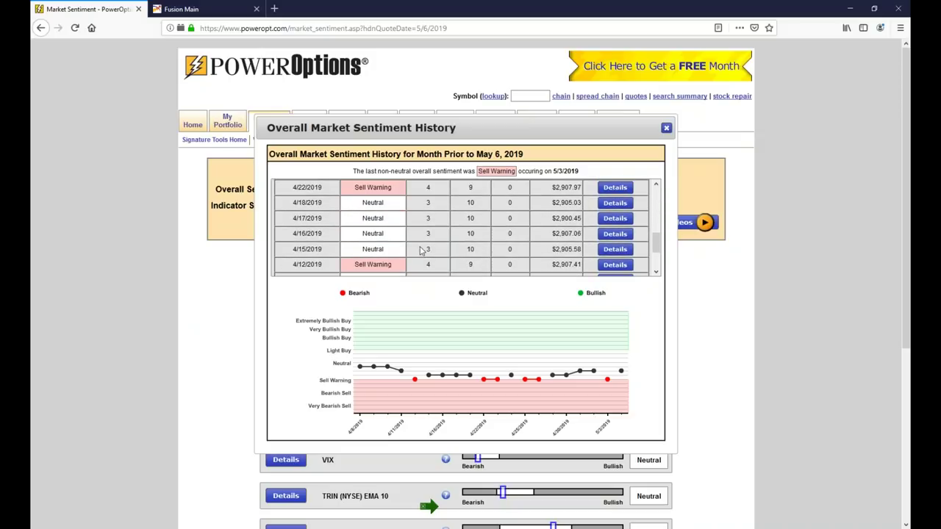
pyautogui.moveTo(553, 233); pyautogui.dragTo(565, 228)
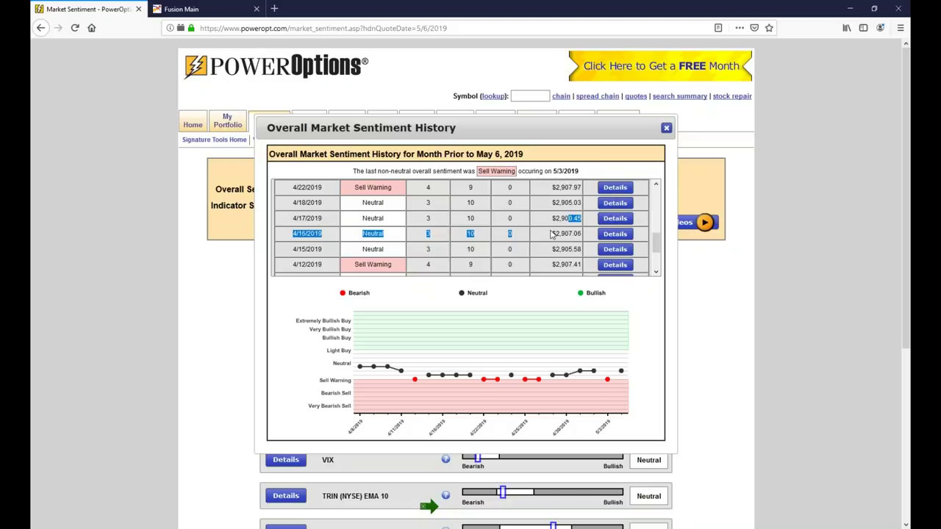
pyautogui.scroll(3, 555, 236)
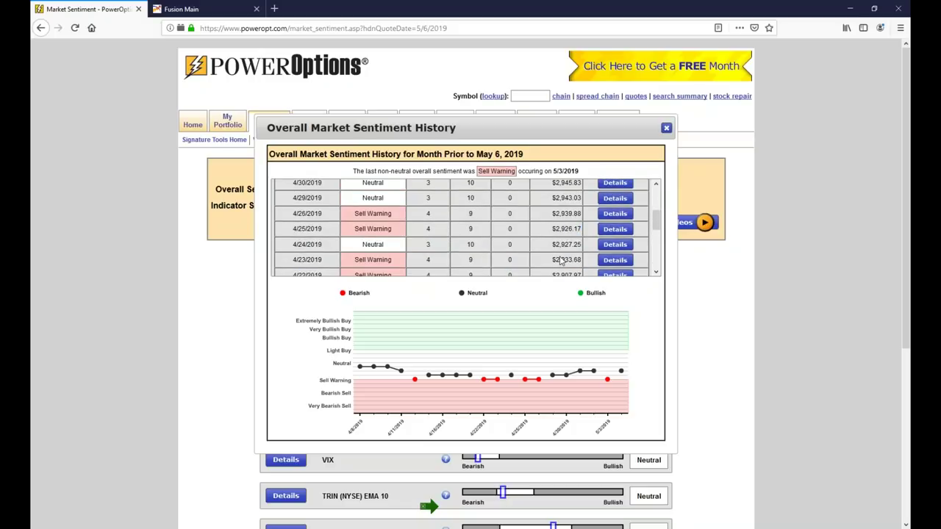
pyautogui.scroll(3, 573, 223)
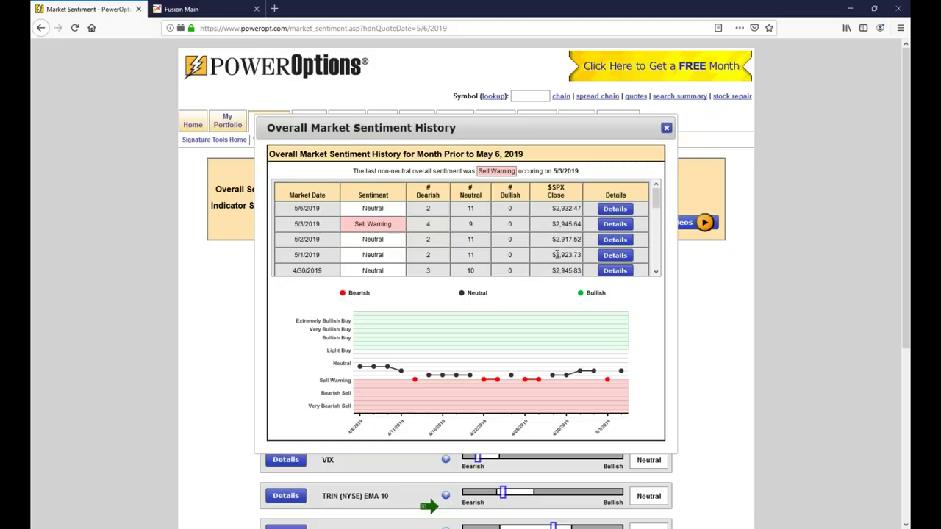
# Close the overall sentiment history and examine the individual indicator readings for May 6, 2019
pyautogui.click(666, 129)
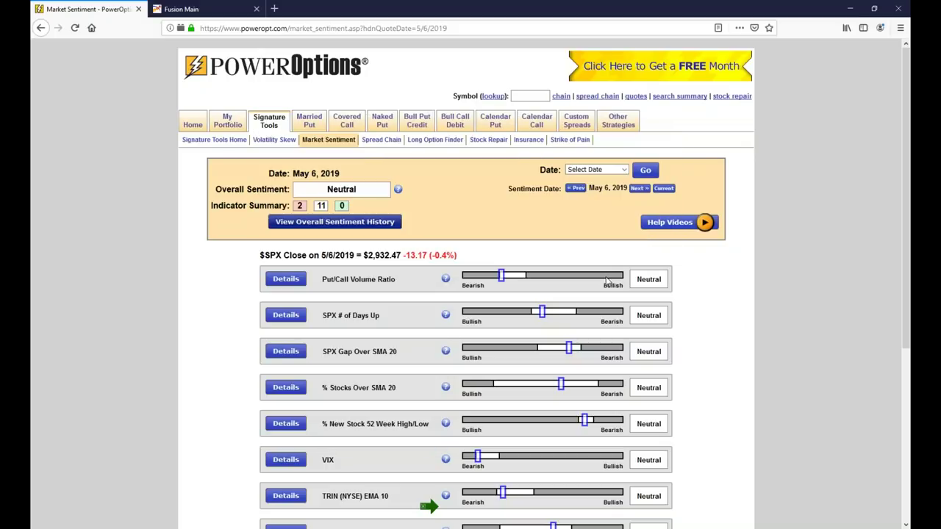
pyautogui.scroll(-5, 608, 281)
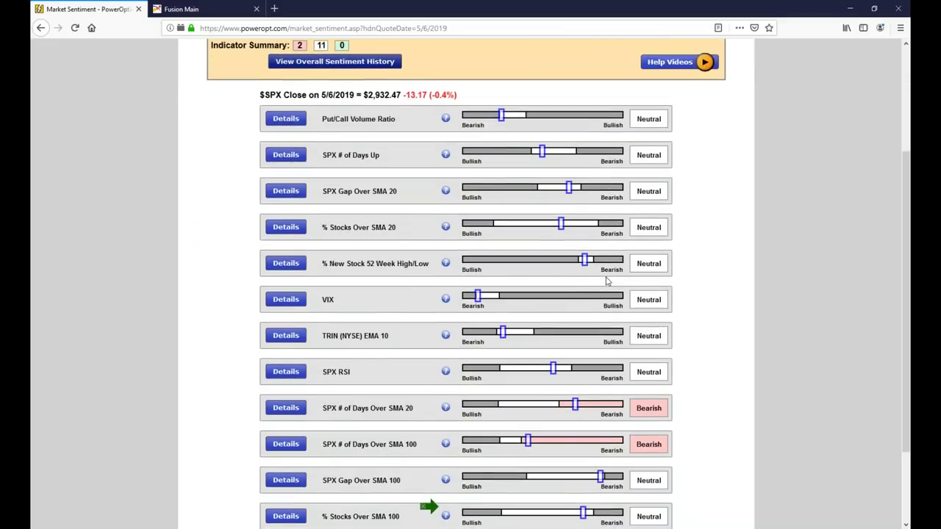
pyautogui.scroll(-1, 607, 281)
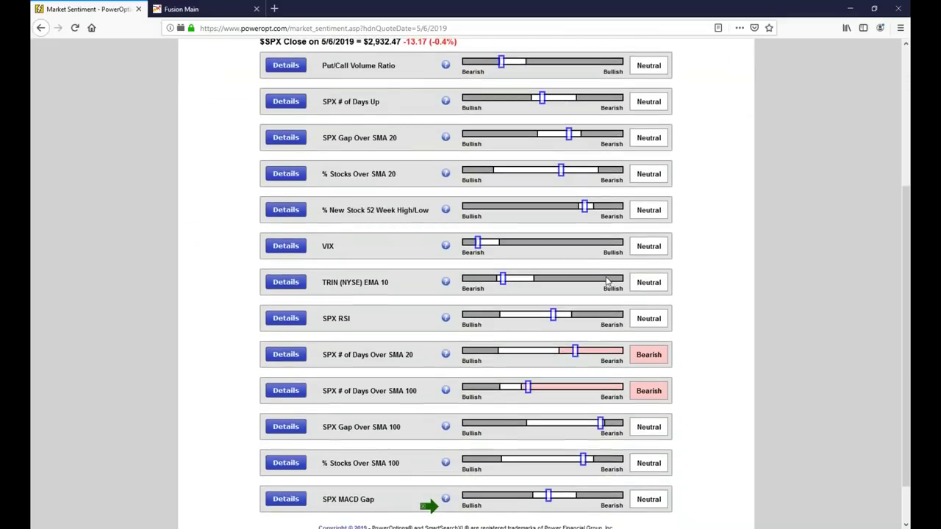
pyautogui.scroll(2, 608, 281)
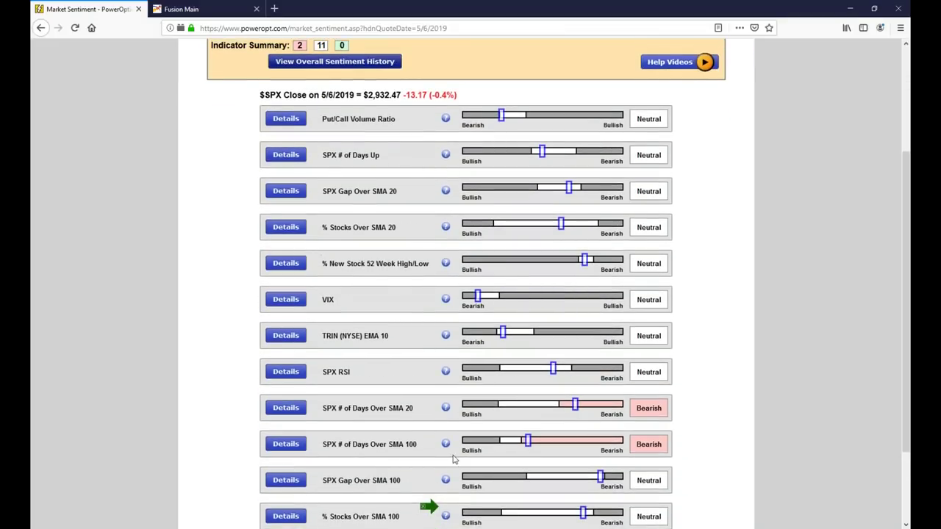
pyautogui.scroll(3, 422, 426)
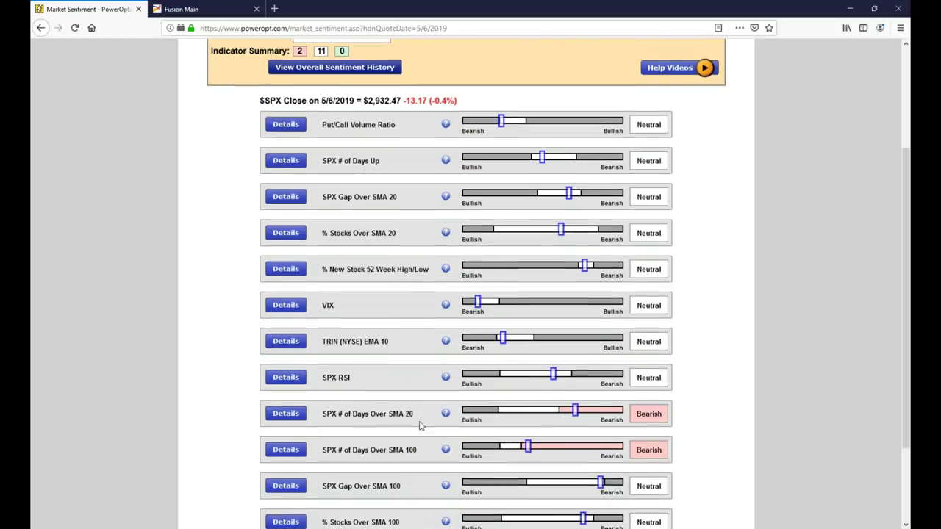
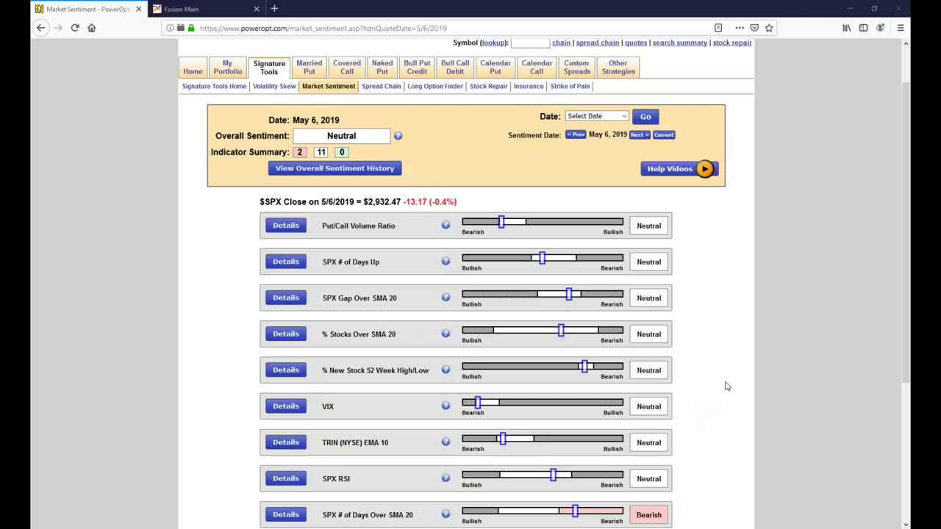
pyautogui.scroll(2, 721, 389)
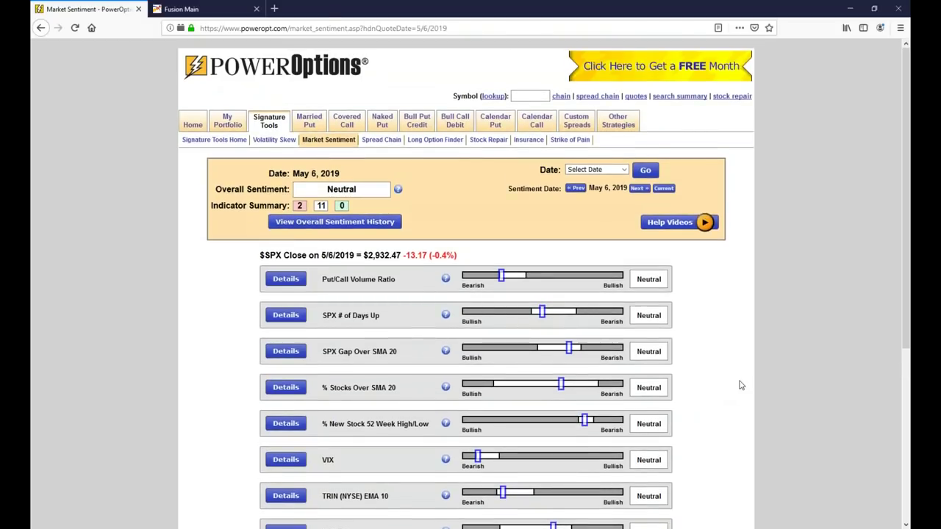
# Return to the current sentiment date and check the Light Buy entries in its overall history, closing the history when done
pyautogui.click(664, 189)
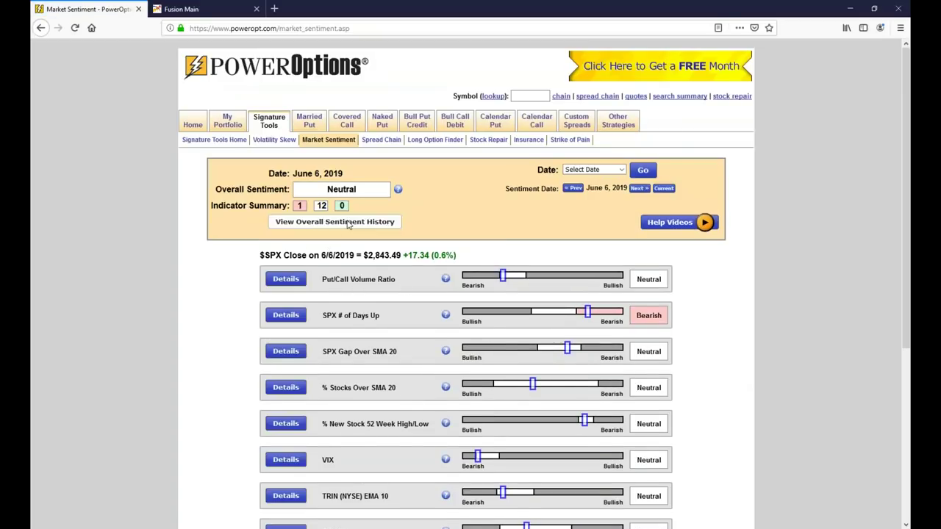
pyautogui.click(345, 222)
pyautogui.scroll(-3, 382, 253)
pyautogui.scroll(2, 441, 242)
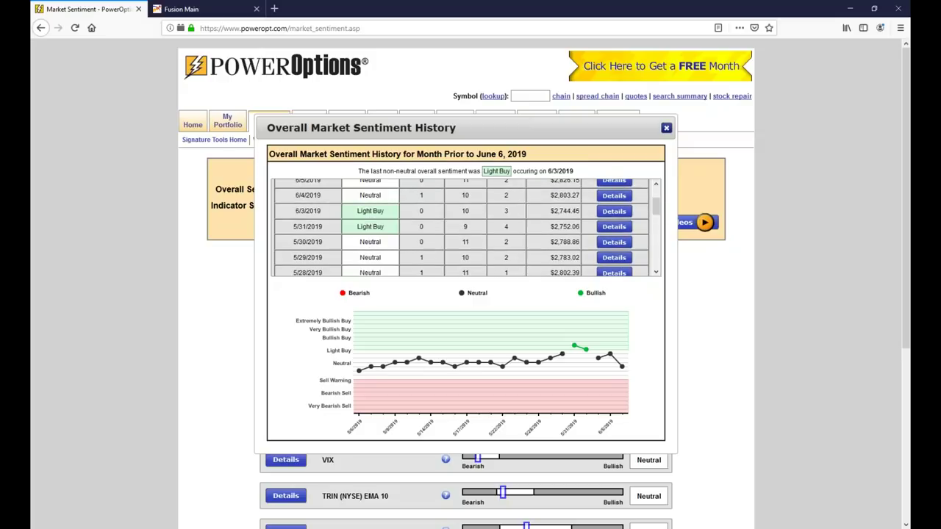
pyautogui.scroll(3, 555, 205)
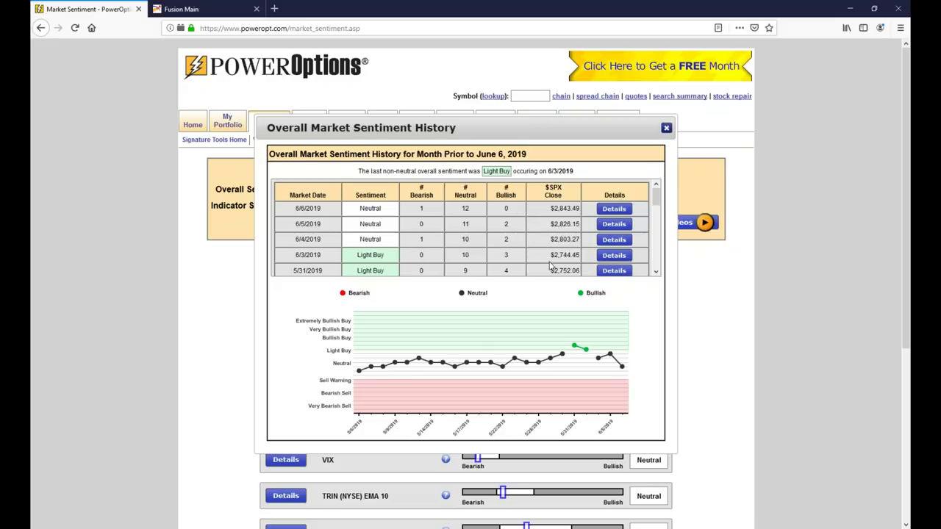
pyautogui.click(666, 129)
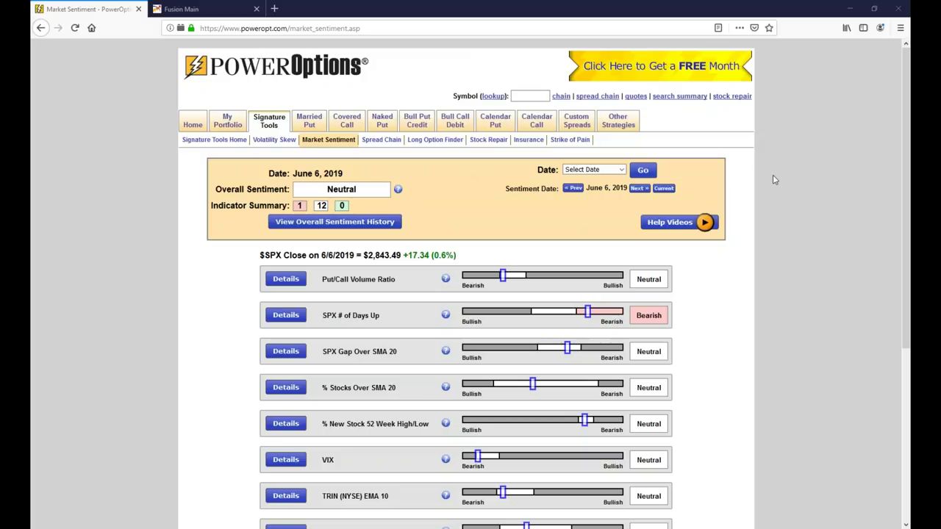
# Mark the Help Videos link with a circle and open the Home page to view the free coaching session
pyautogui.moveTo(683, 206)
pyautogui.mouseDown()
pyautogui.moveTo(606, 225)
pyautogui.moveTo(707, 249)
pyautogui.moveTo(732, 213)
pyautogui.moveTo(661, 206)
pyautogui.mouseUp()
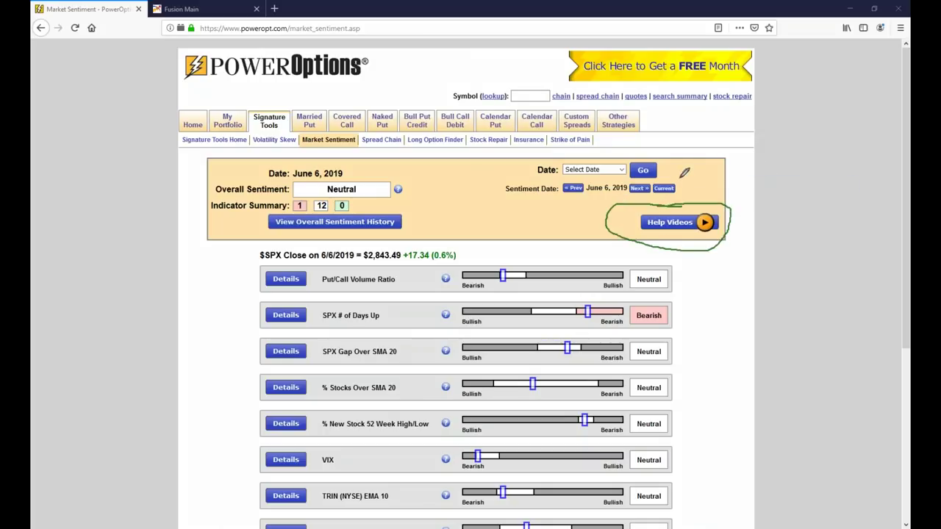
pyautogui.moveTo(601, 219)
pyautogui.mouseDown()
pyautogui.moveTo(640, 219)
pyautogui.moveTo(630, 231)
pyautogui.mouseUp()
pyautogui.click(189, 123)
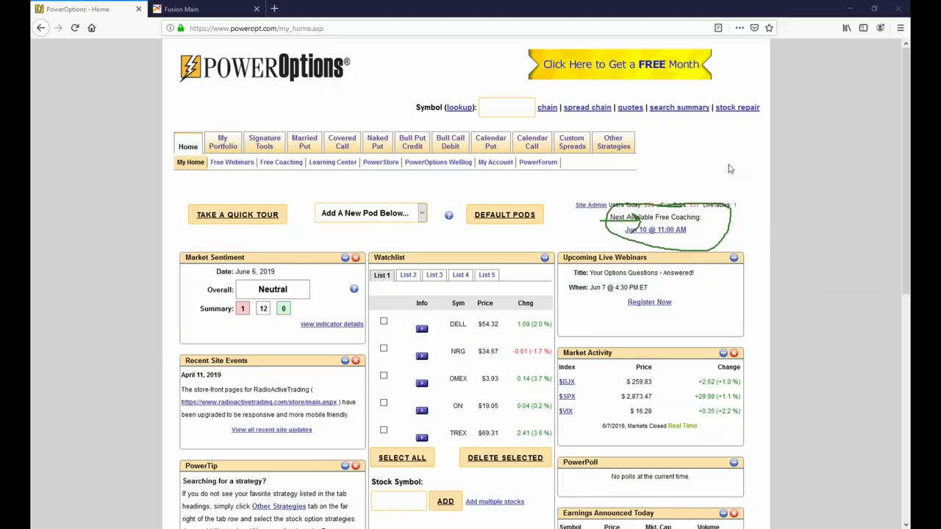
pyautogui.scroll(-3, 731, 168)
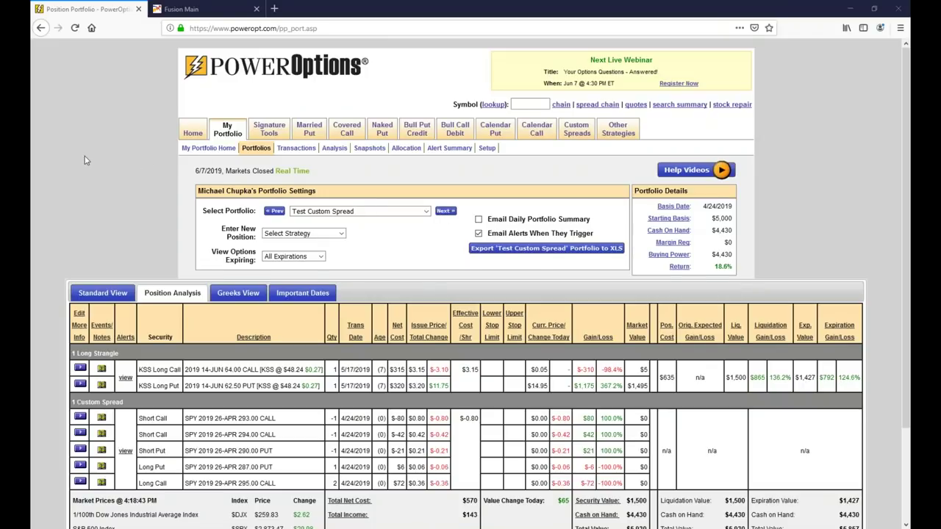
# Start entering a new Iron Condor position in the Test Custom Spread portfolio
pyautogui.scroll(-1, 84, 156)
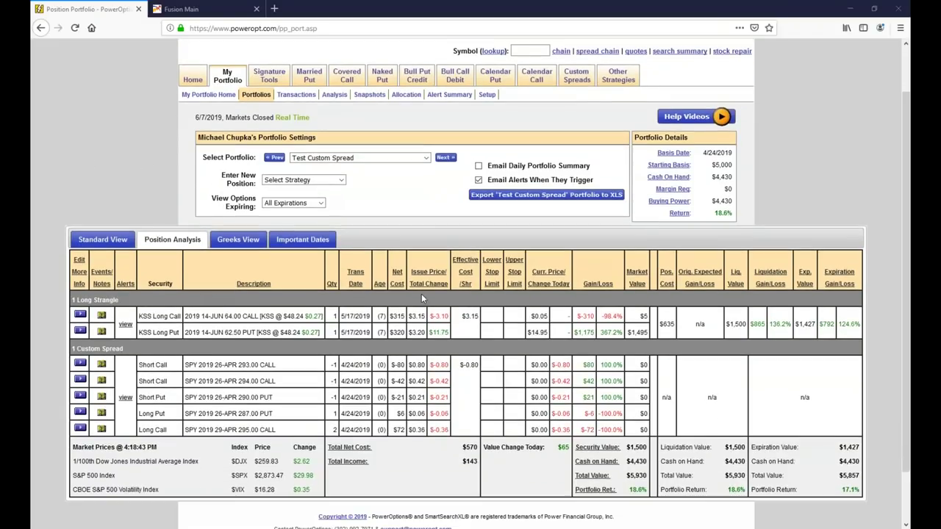
pyautogui.scroll(-1, 360, 338)
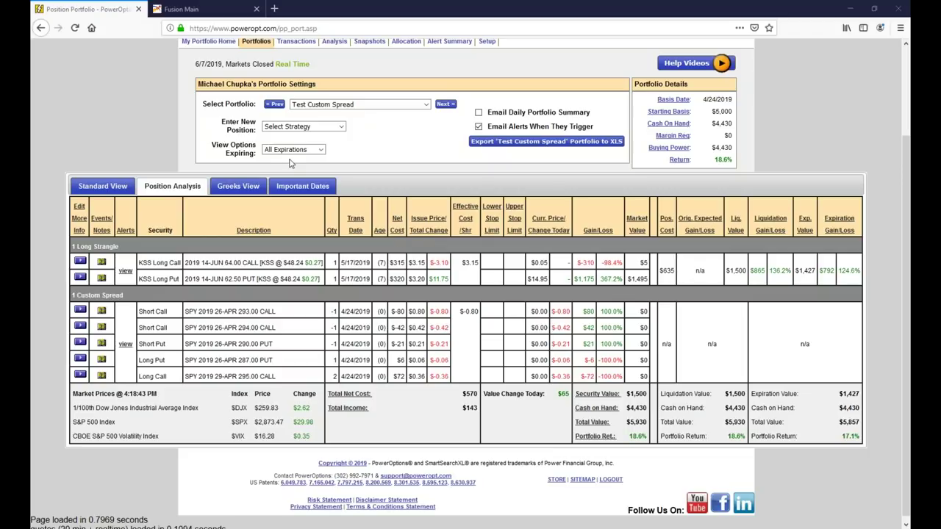
pyautogui.click(303, 127)
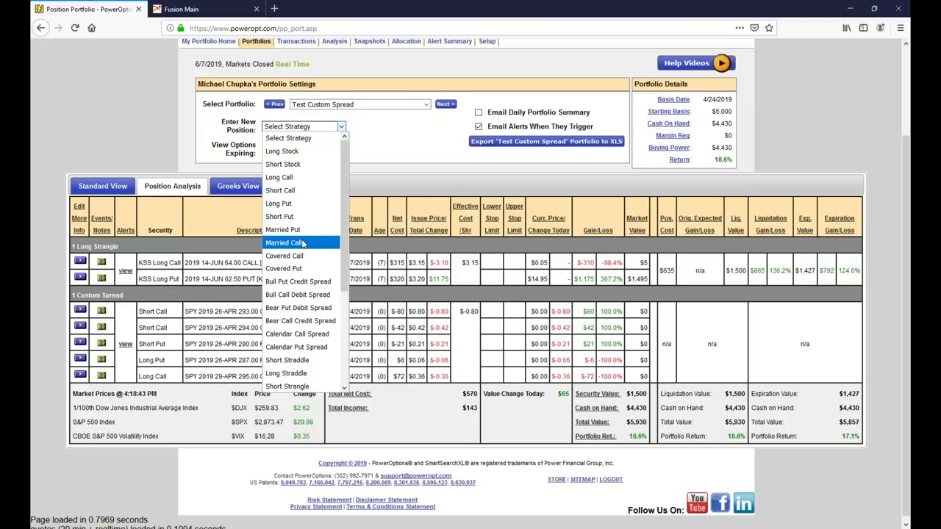
pyautogui.scroll(-3, 297, 268)
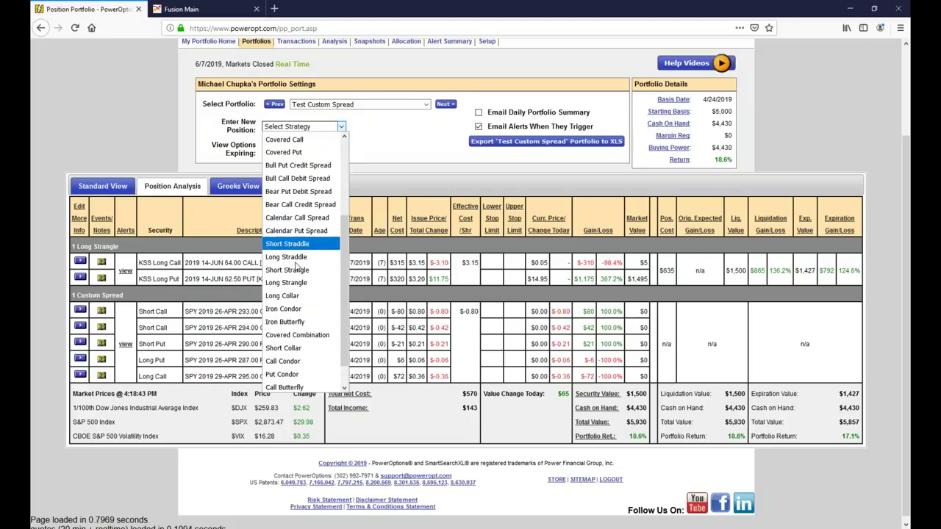
pyautogui.click(300, 310)
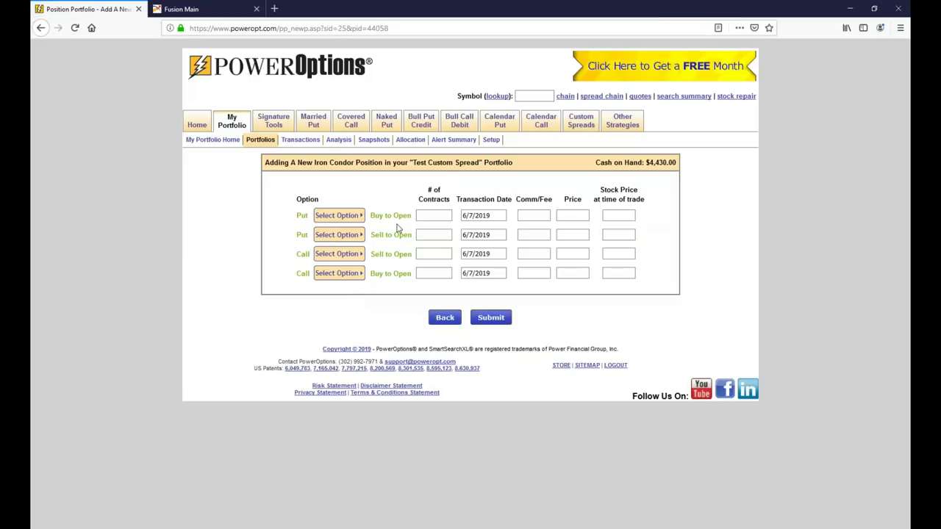
# Choose the SPY Jun 14, 2019 280.00 put for the iron condor's sell-to-open put leg
pyautogui.click(337, 237)
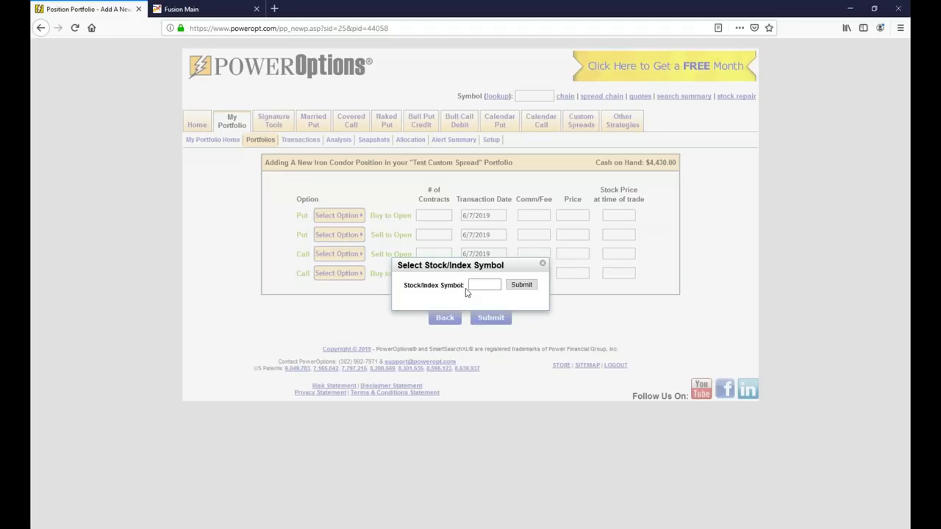
pyautogui.write('SPY')
pyautogui.click(518, 285)
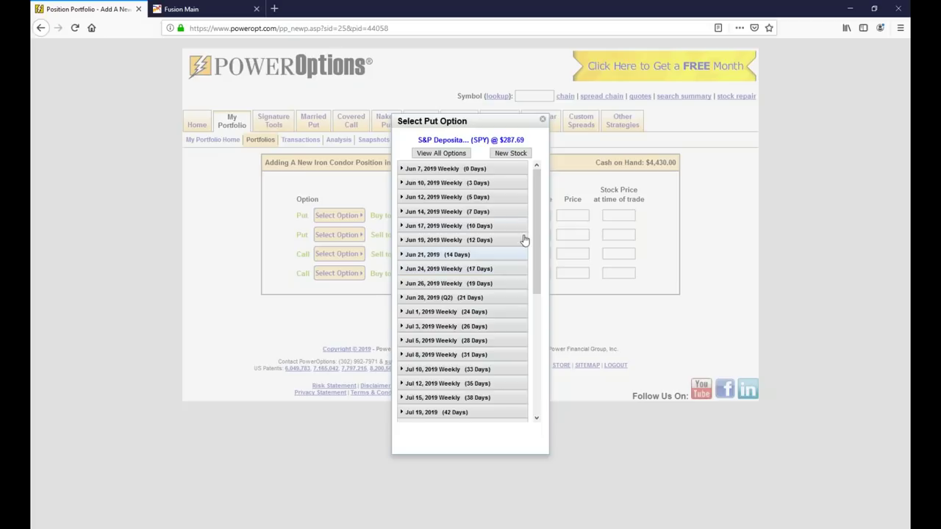
pyautogui.click(457, 213)
pyautogui.scroll(-5, 445, 272)
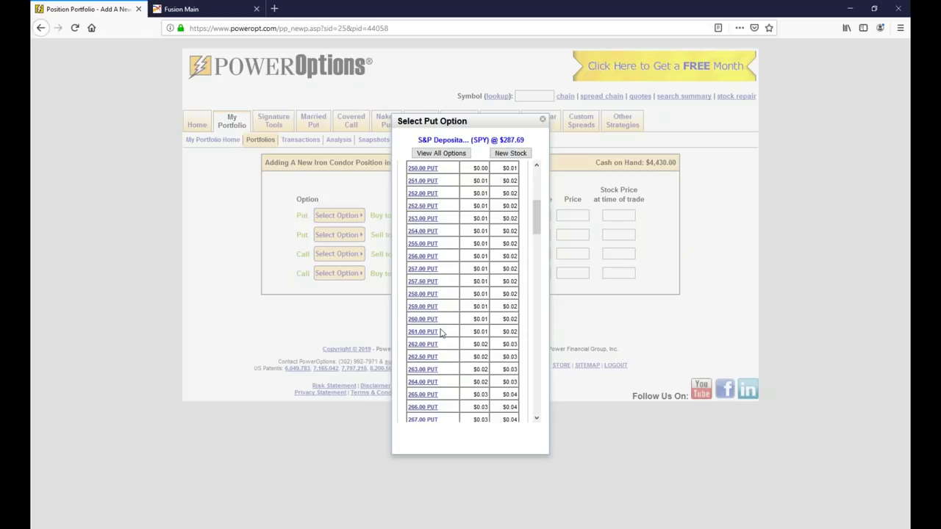
pyautogui.scroll(-7, 441, 333)
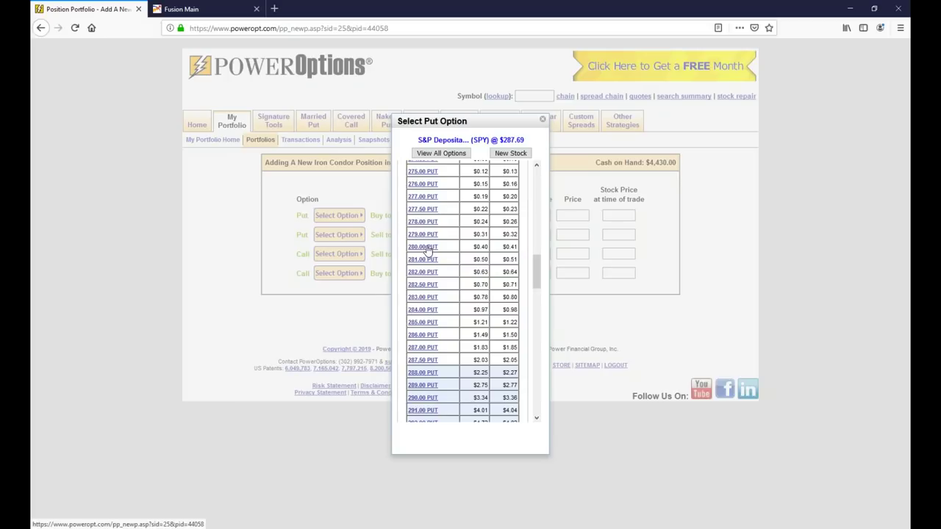
pyautogui.click(425, 247)
# Complete the iron condor with the SPY 14-JUN 278.00 put, 292.00 call and 294.00 call for 1 contract and submit it
pyautogui.click(353, 217)
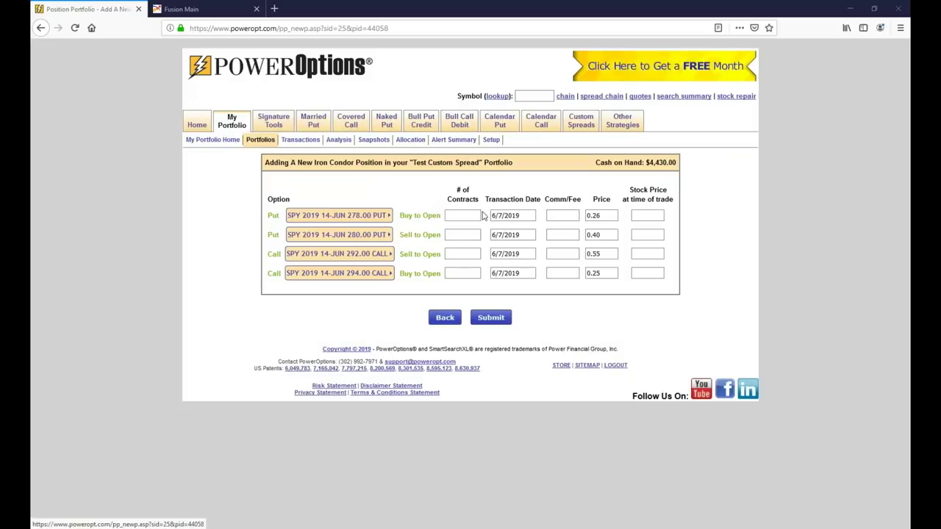
pyautogui.click(473, 254)
pyautogui.write('1')
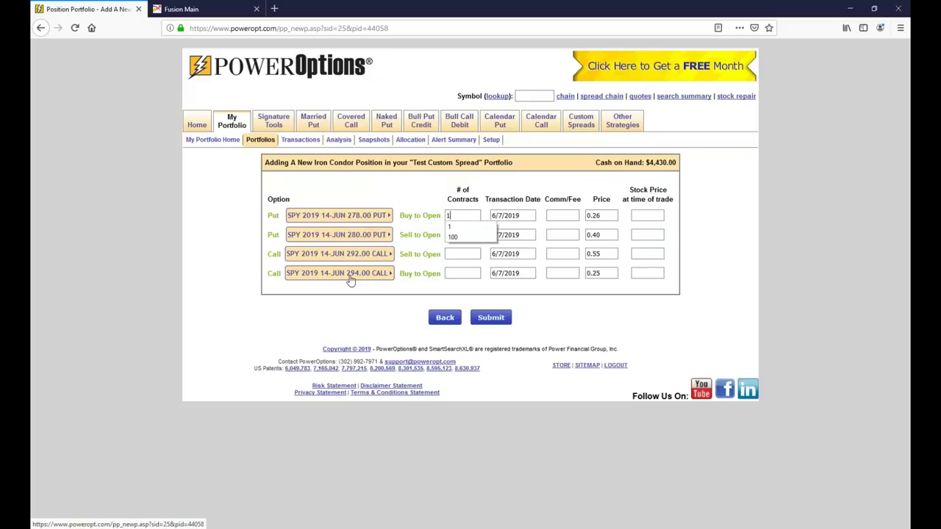
pyautogui.click(500, 327)
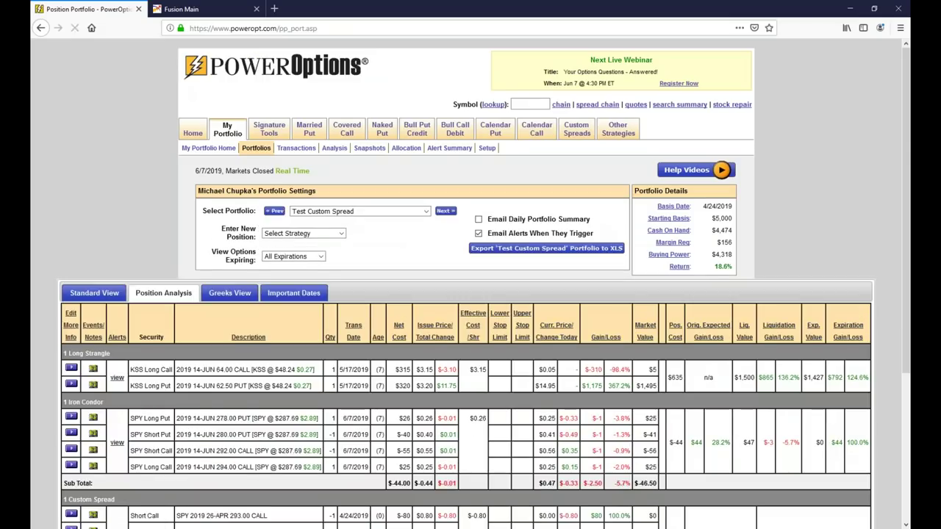
# Review the Long Strangle, Iron Condor and Custom Spread groups in the portfolio's position analysis
pyautogui.scroll(-4, 470, 294)
pyautogui.moveTo(201, 258); pyautogui.dragTo(284, 289)
pyautogui.click(299, 291)
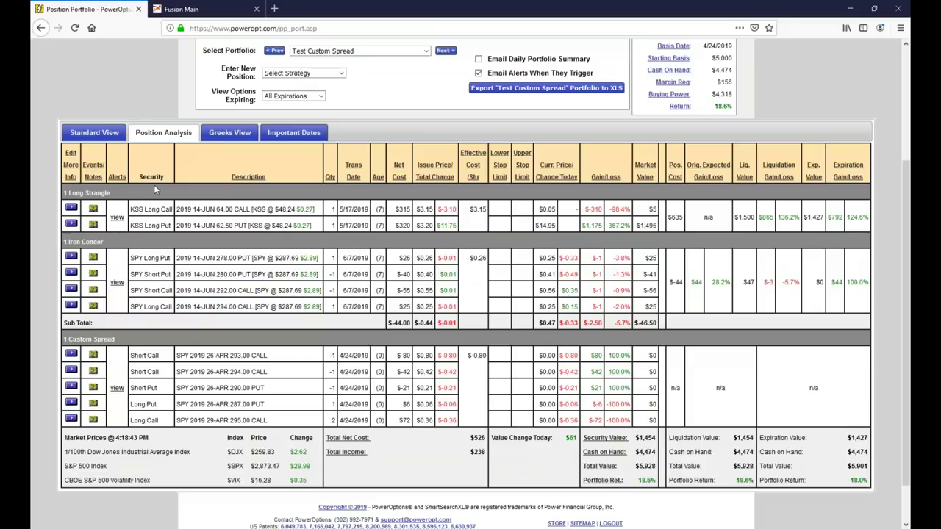
pyautogui.moveTo(130, 194); pyautogui.dragTo(86, 192)
pyautogui.click(111, 243)
pyautogui.moveTo(121, 343); pyautogui.dragTo(94, 339)
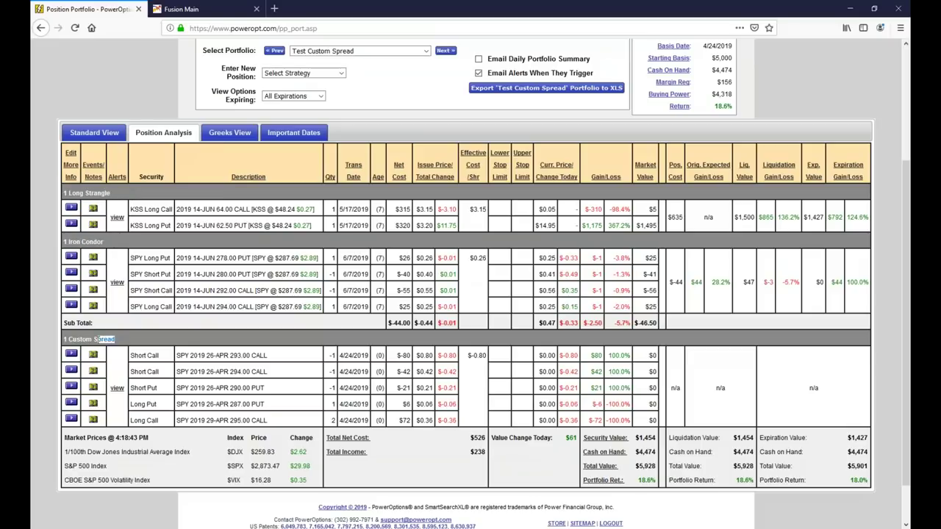
# Open the SPY Iron Condor position's alerts and examine the alert types offered for each of the four legs
pyautogui.click(116, 283)
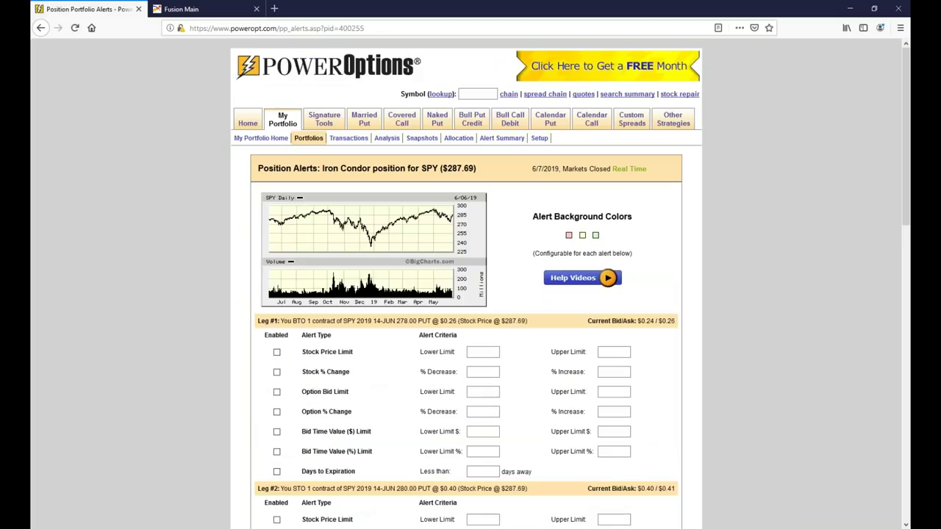
pyautogui.scroll(-5, 257, 305)
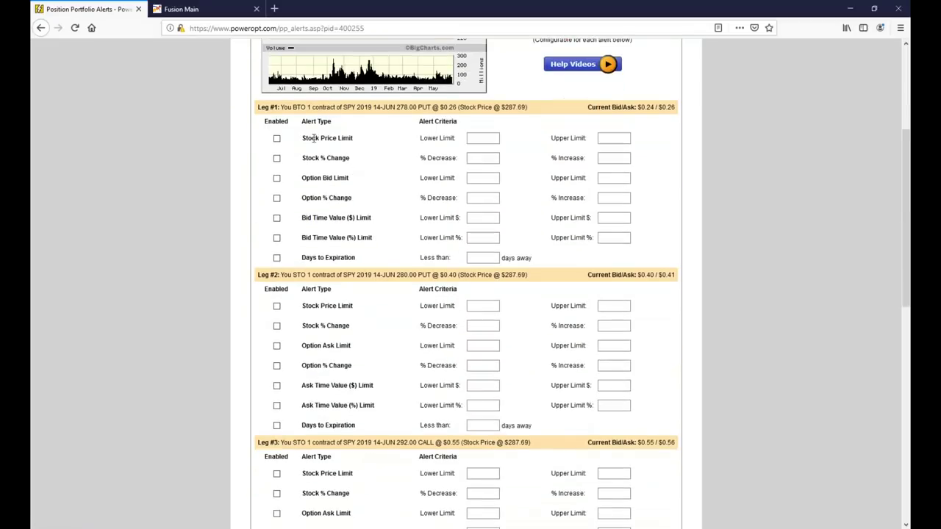
pyautogui.tripleClick(312, 139)
pyautogui.moveTo(304, 158); pyautogui.dragTo(362, 159)
pyautogui.moveTo(303, 200); pyautogui.dragTo(368, 207)
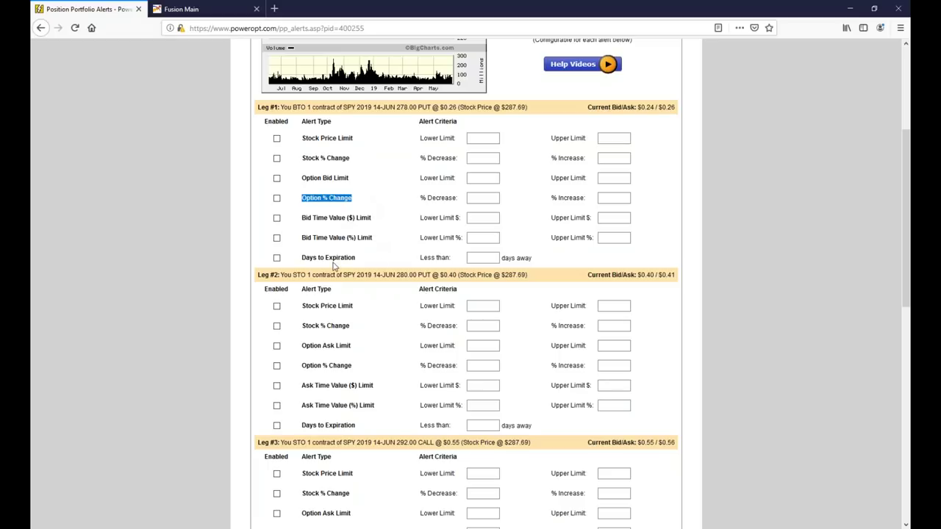
pyautogui.moveTo(304, 257); pyautogui.dragTo(378, 266)
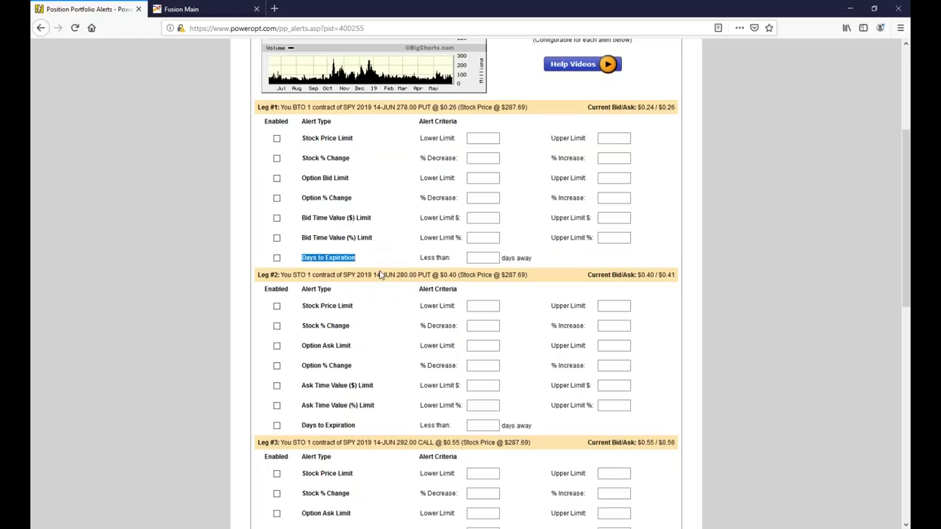
pyautogui.scroll(-5, 381, 275)
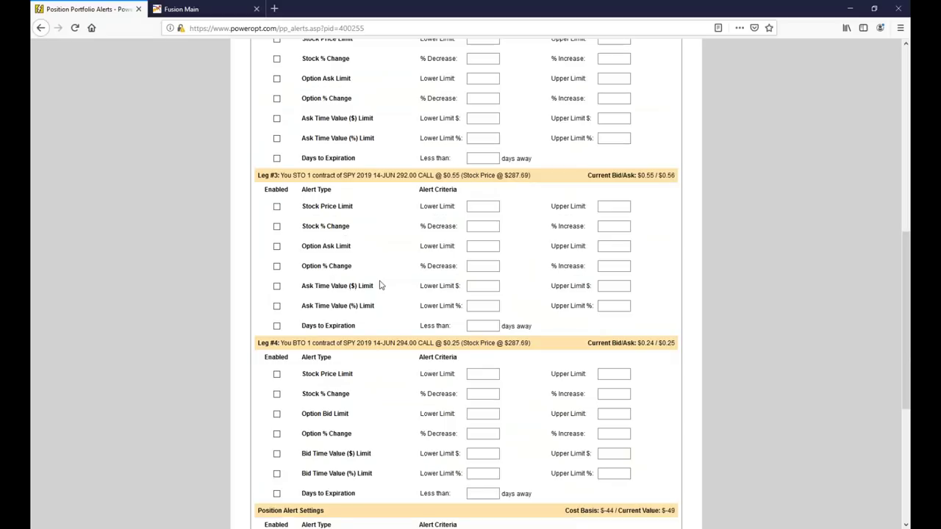
pyautogui.scroll(-4, 380, 285)
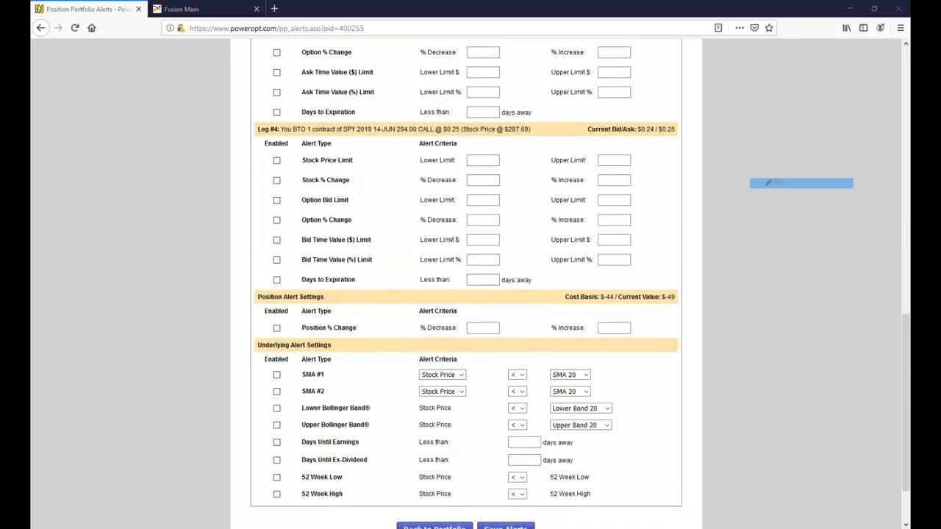
# Circle the Position Alert Settings, cost basis and current value with the annotation pen and erase the markings
pyautogui.moveTo(445, 300)
pyautogui.mouseDown()
pyautogui.moveTo(309, 290)
pyautogui.moveTo(288, 336)
pyautogui.moveTo(403, 352)
pyautogui.moveTo(607, 354)
pyautogui.moveTo(632, 286)
pyautogui.moveTo(419, 302)
pyautogui.mouseUp()
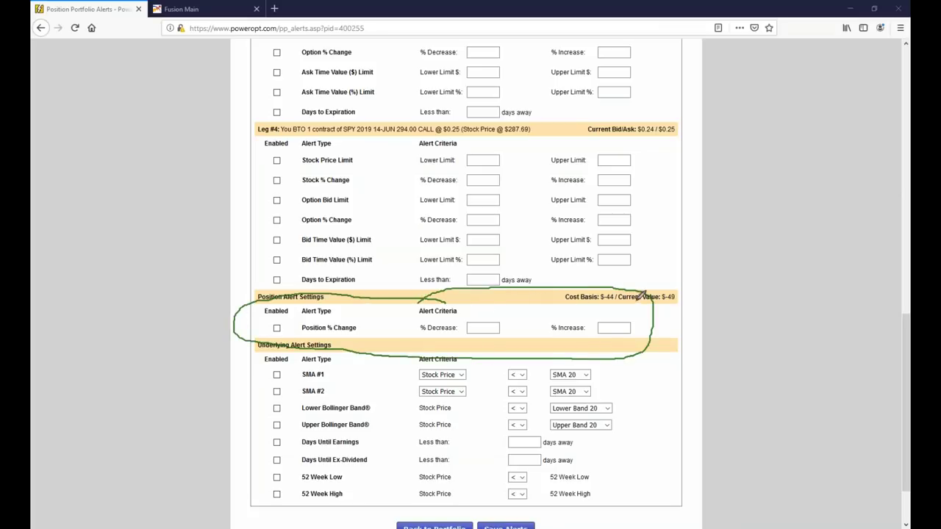
pyautogui.moveTo(576, 288)
pyautogui.mouseDown()
pyautogui.moveTo(554, 311)
pyautogui.moveTo(629, 294)
pyautogui.moveTo(597, 287)
pyautogui.mouseUp()
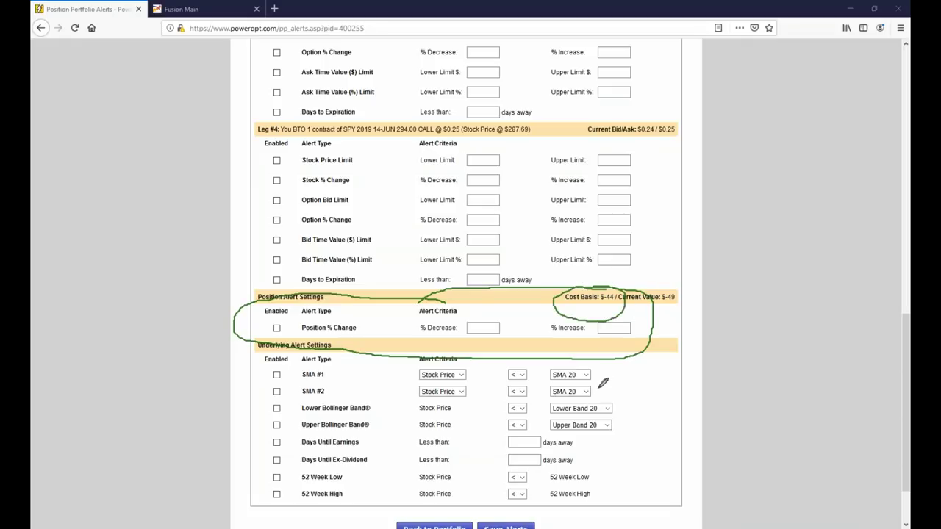
pyautogui.moveTo(678, 281)
pyautogui.mouseDown()
pyautogui.moveTo(673, 313)
pyautogui.moveTo(692, 285)
pyautogui.moveTo(672, 282)
pyautogui.mouseUp()
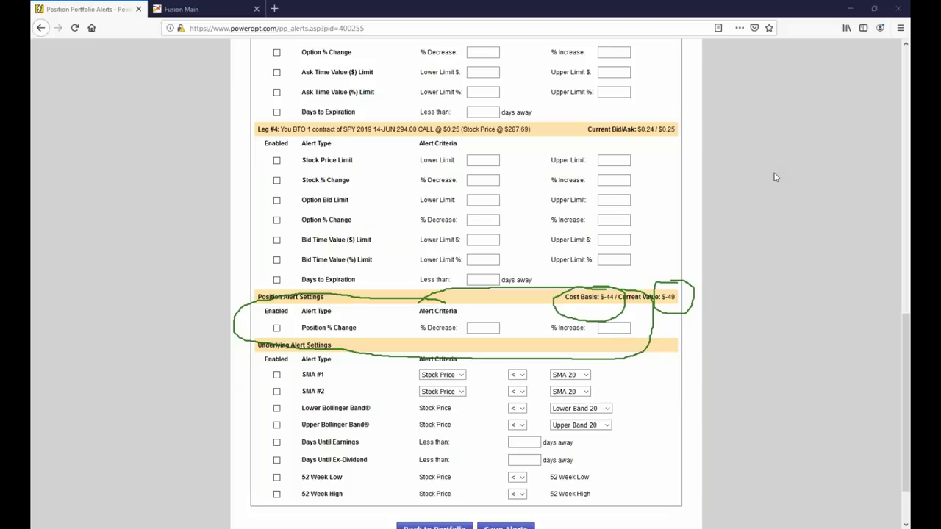
pyautogui.press('e')
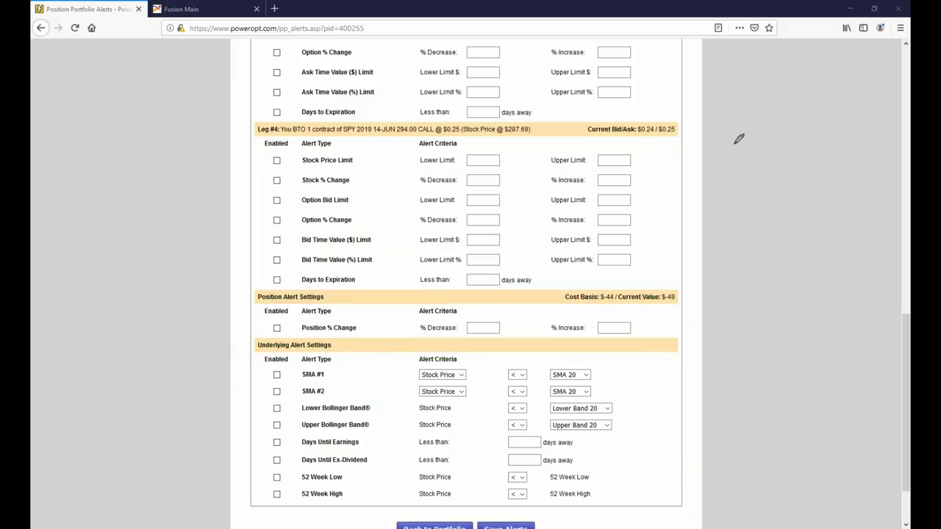
# Enable the Position % Change alert with a 1% decrease and a 1% increase, both using the red background
pyautogui.click(277, 329)
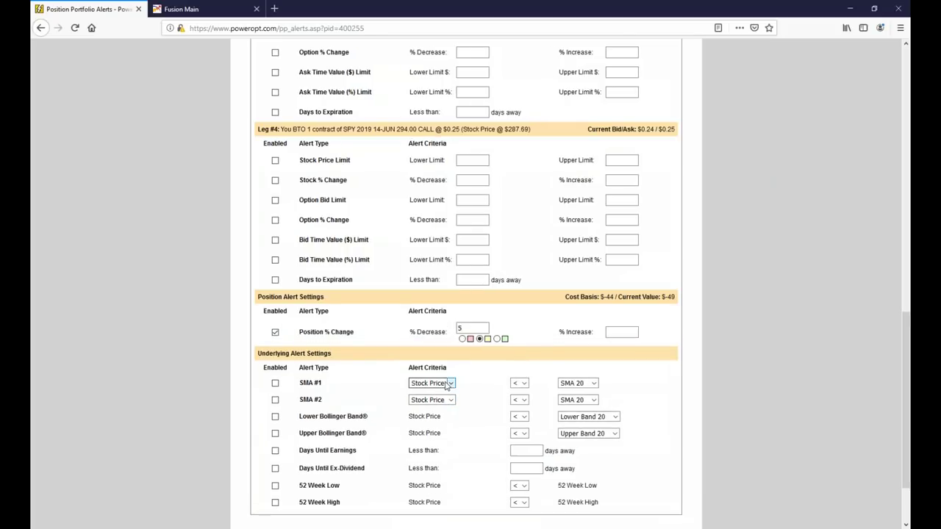
pyautogui.click(614, 332)
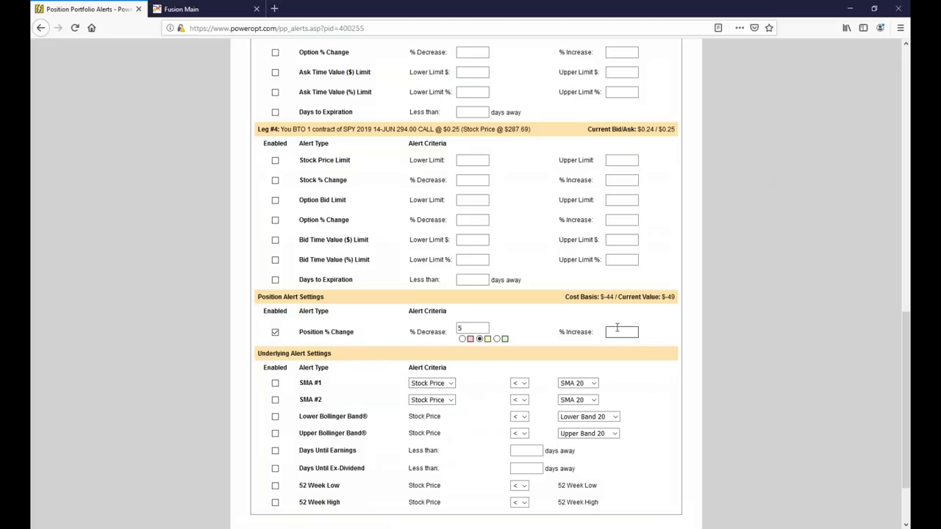
pyautogui.click(476, 328)
pyautogui.write('1')
pyautogui.click(622, 332)
pyautogui.write('1')
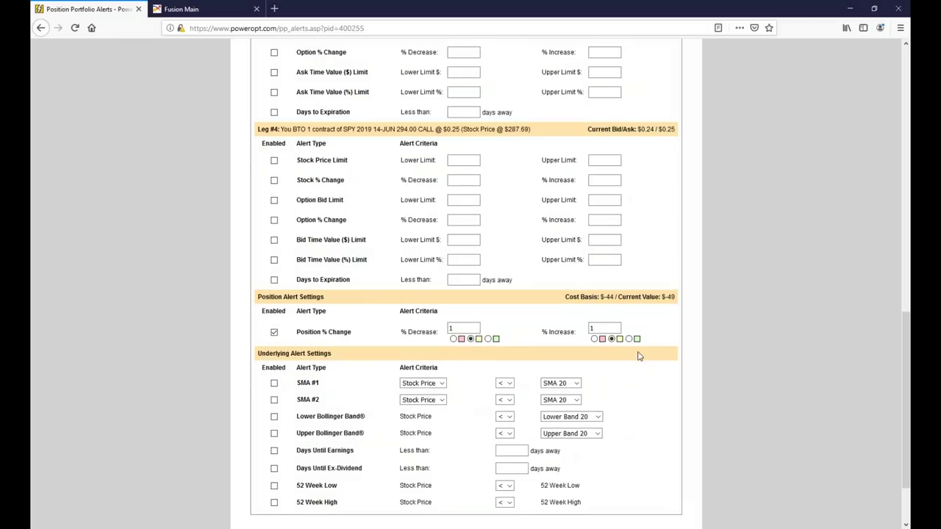
pyautogui.click(454, 339)
pyautogui.click(595, 339)
# Look over the SMA, Bollinger Band and earnings alert types for the underlying, and save the position's alerts
pyautogui.moveTo(295, 383); pyautogui.dragTo(332, 398)
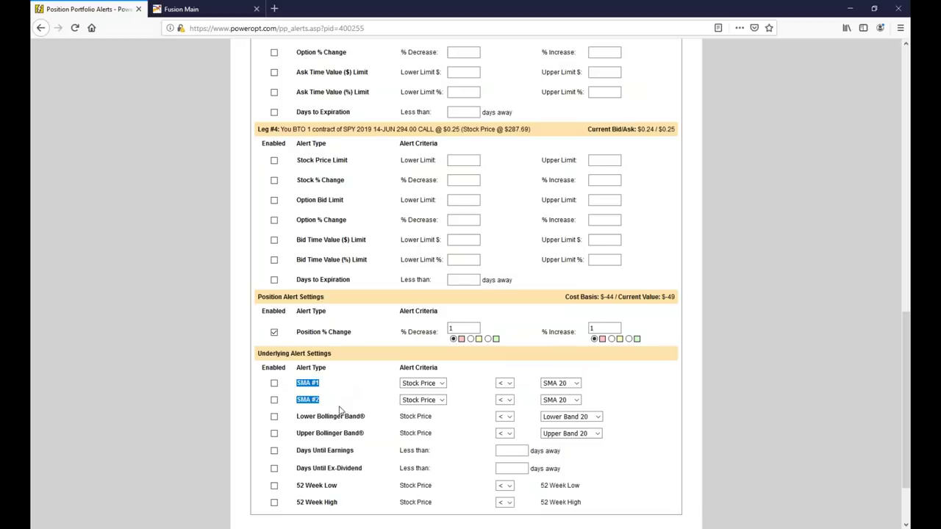
pyautogui.moveTo(309, 418); pyautogui.dragTo(366, 461)
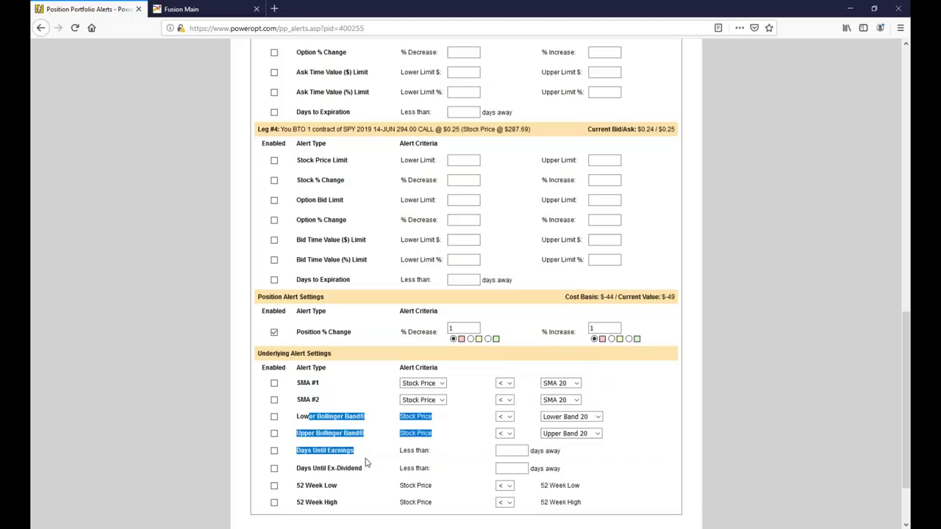
pyautogui.click(368, 464)
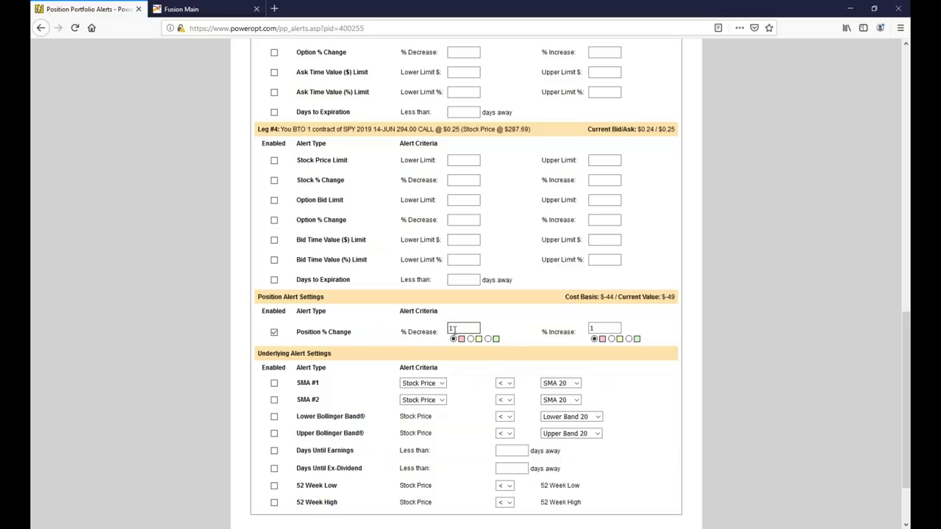
pyautogui.scroll(-2, 591, 346)
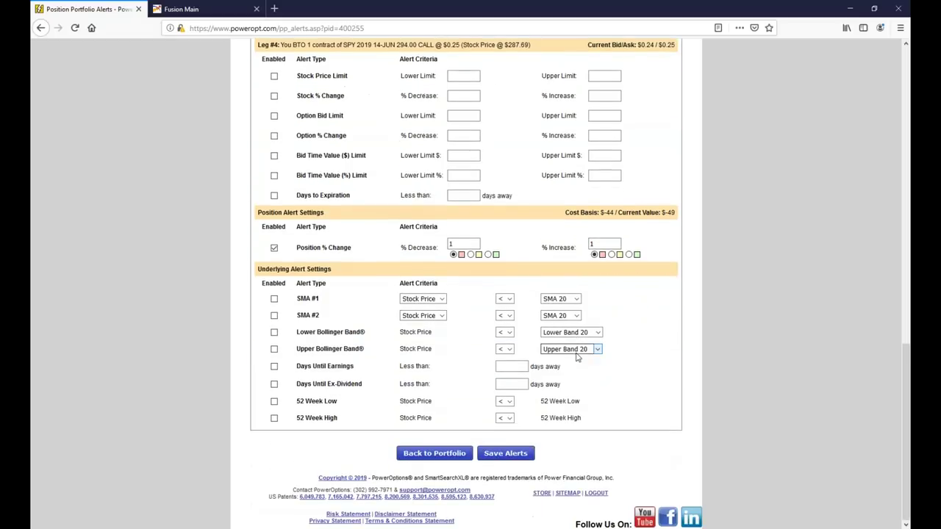
pyautogui.click(520, 457)
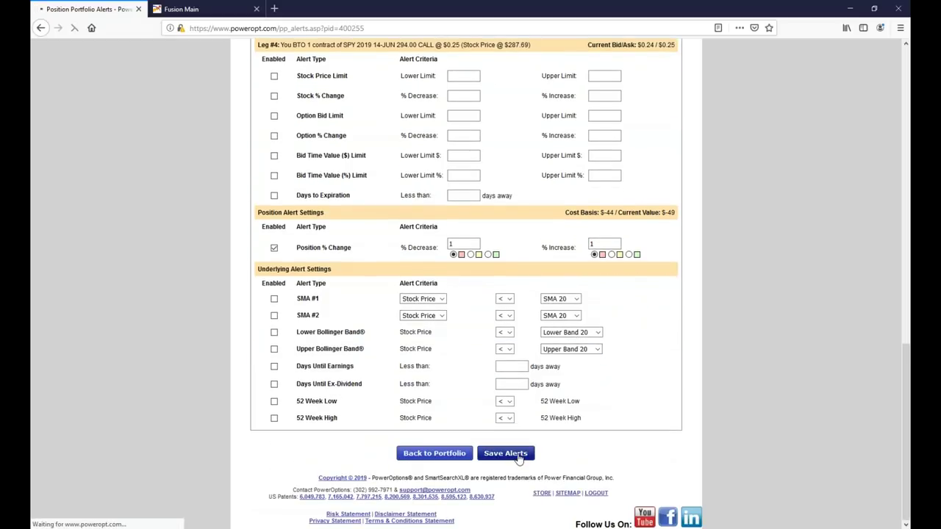
# Open the Iron Condor's highlighted alert from the portfolio and examine the description and details of the triggered alert
pyautogui.scroll(-3, 508, 411)
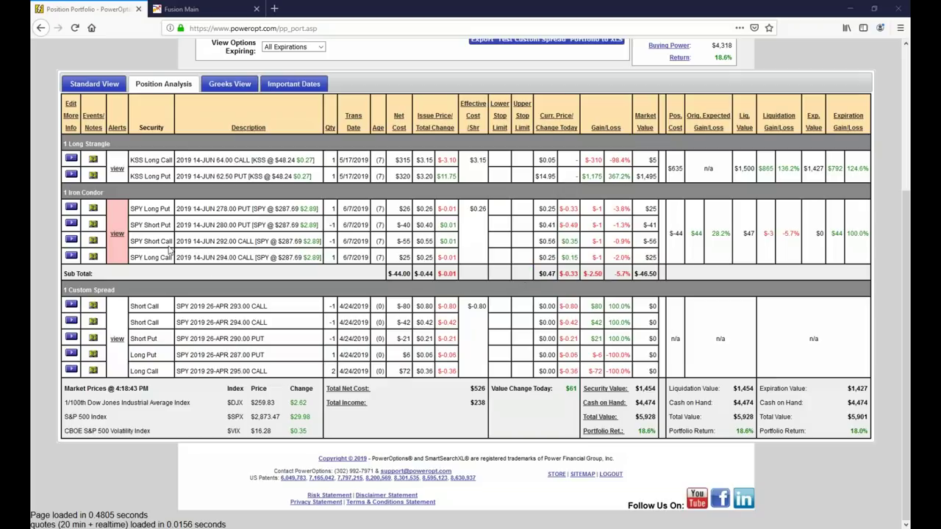
pyautogui.click(117, 233)
pyautogui.scroll(-3, 307, 256)
pyautogui.moveTo(306, 203); pyautogui.dragTo(630, 209)
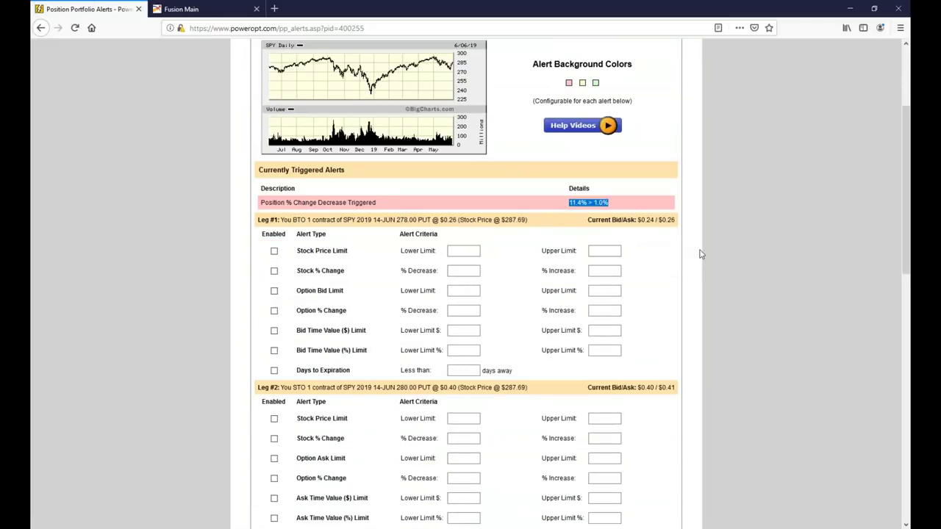
# Compare the Iron Condor's cost basis and current value with the percentage shown in the triggered alert
pyautogui.scroll(-2, 687, 261)
pyautogui.scroll(-1, 684, 271)
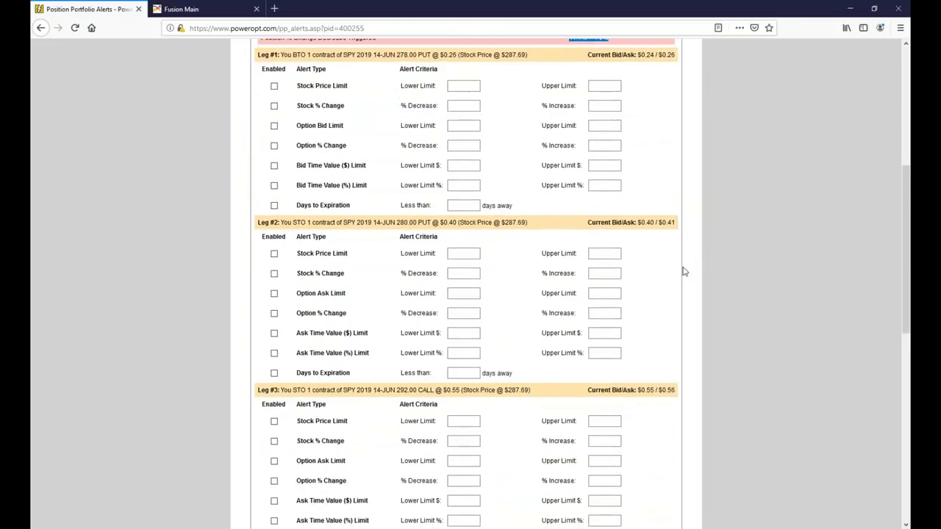
pyautogui.scroll(-7, 683, 271)
pyautogui.moveTo(599, 357); pyautogui.dragTo(681, 361)
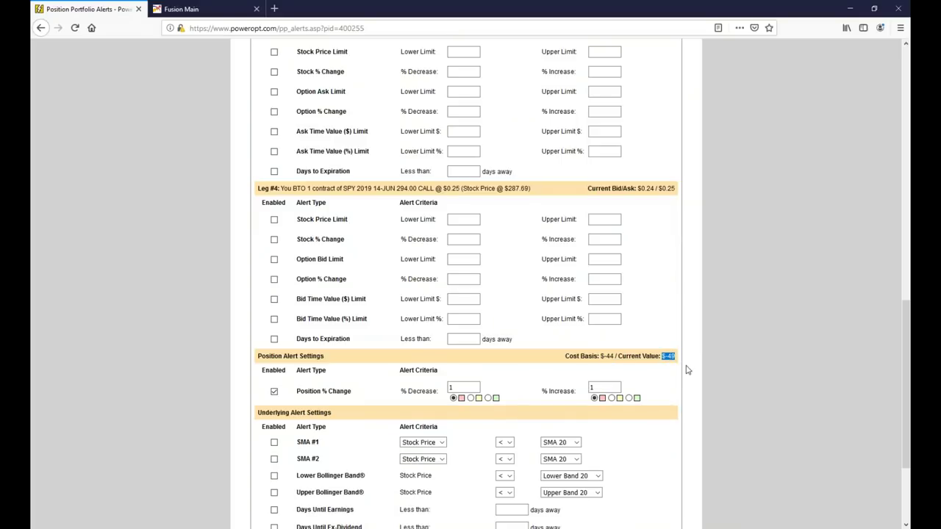
pyautogui.scroll(10, 685, 372)
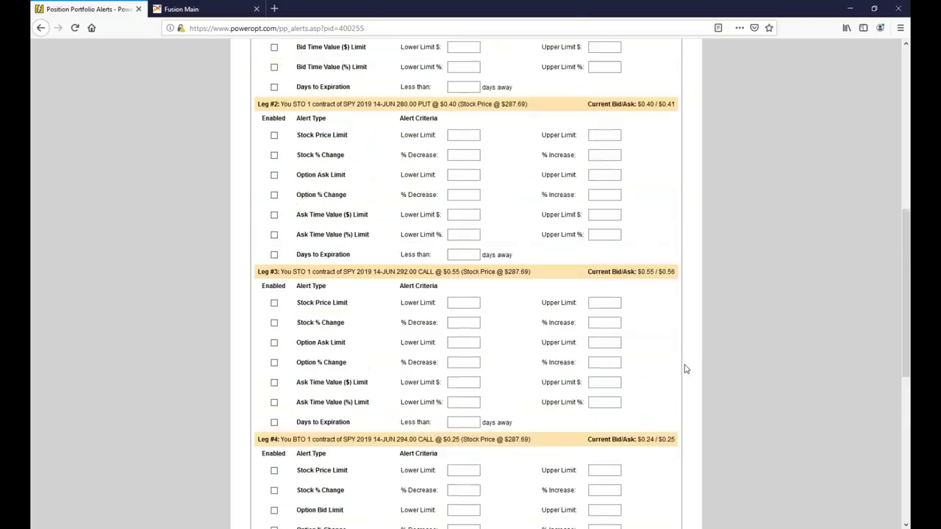
pyautogui.moveTo(569, 203); pyautogui.dragTo(589, 203)
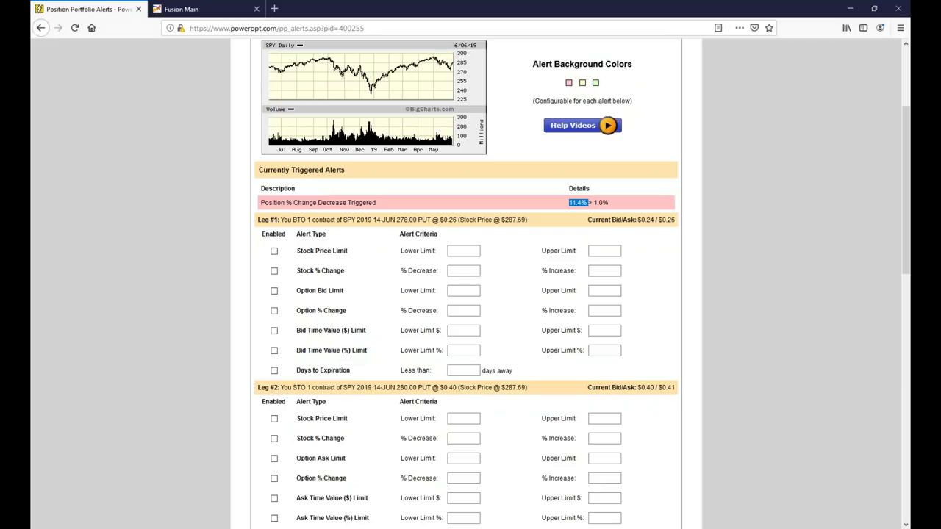
# Set the Position % Change alert to a 50% increase with a green background and a 50% decrease, and save the alerts
pyautogui.scroll(-10, 607, 275)
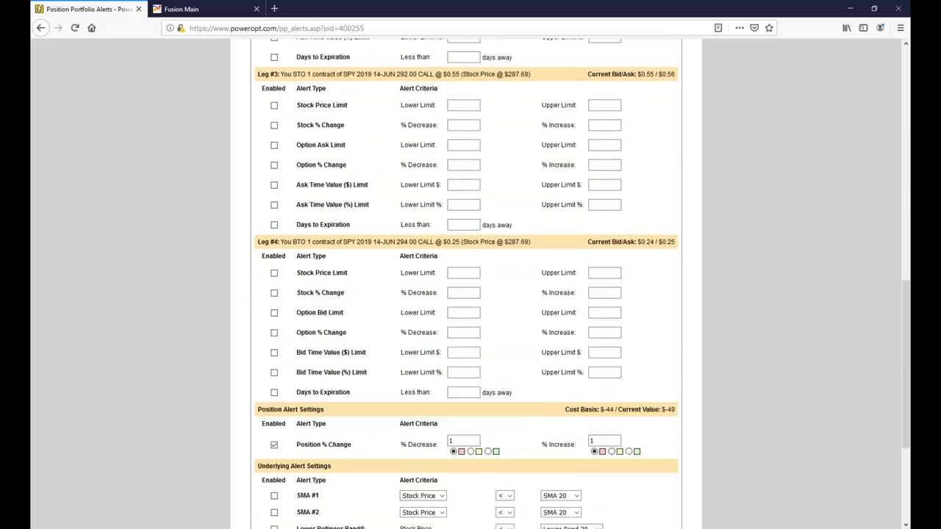
pyautogui.click(600, 243)
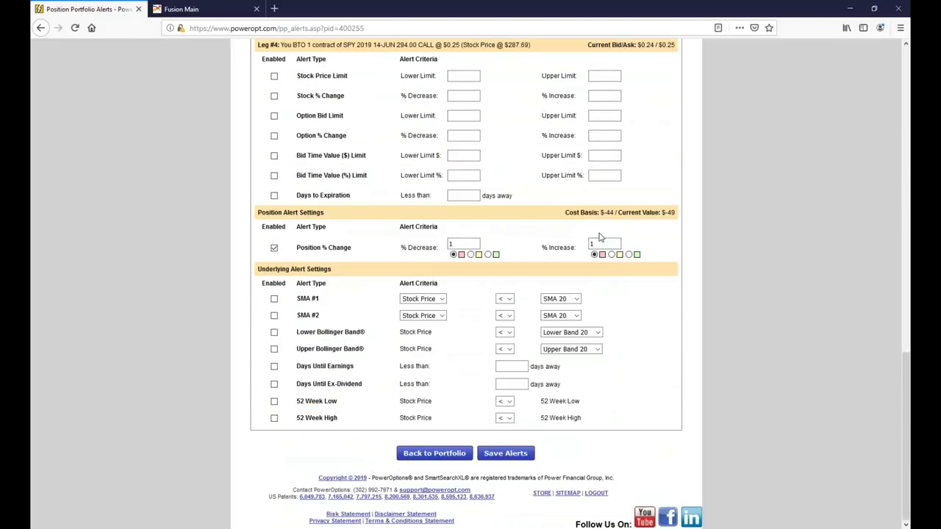
pyautogui.write('50')
pyautogui.click(629, 255)
pyautogui.click(479, 244)
pyautogui.press('BackSpace')
pyautogui.write('50')
pyautogui.moveTo(296, 251); pyautogui.dragTo(354, 256)
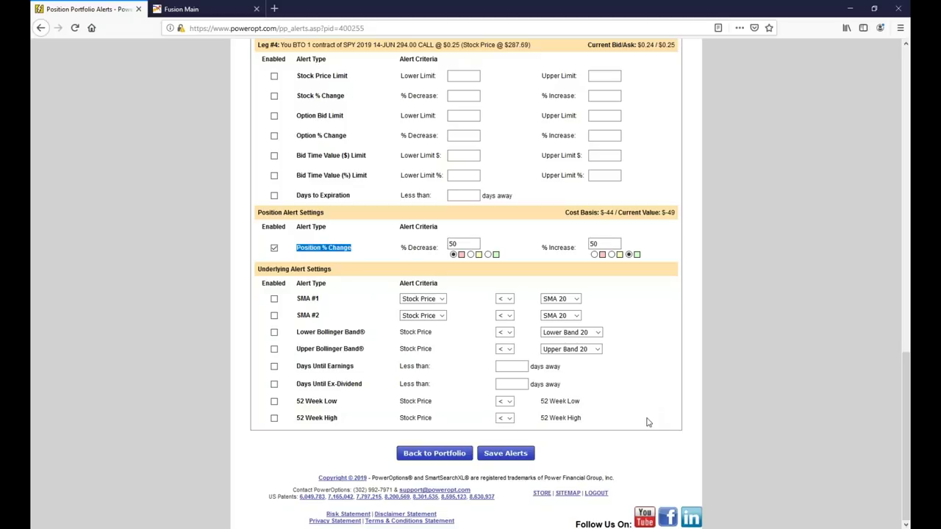
pyautogui.click(659, 346)
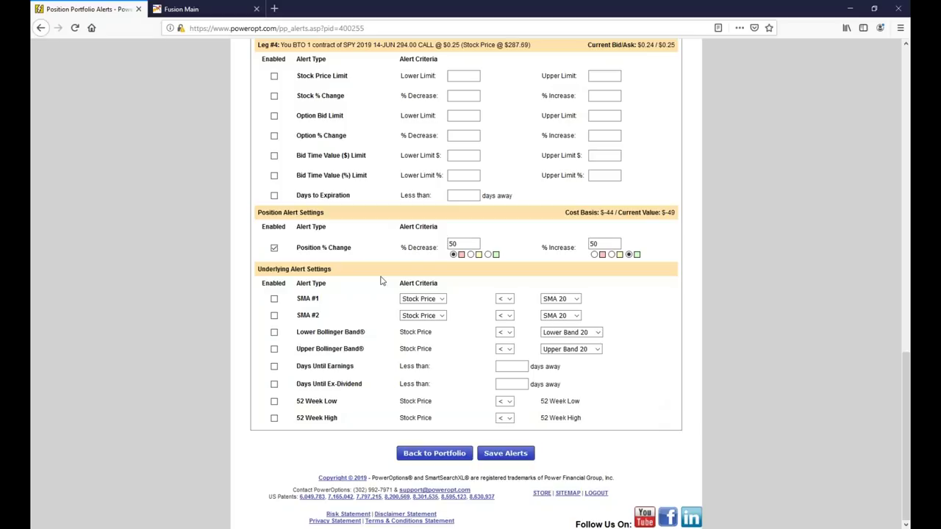
pyautogui.click(489, 452)
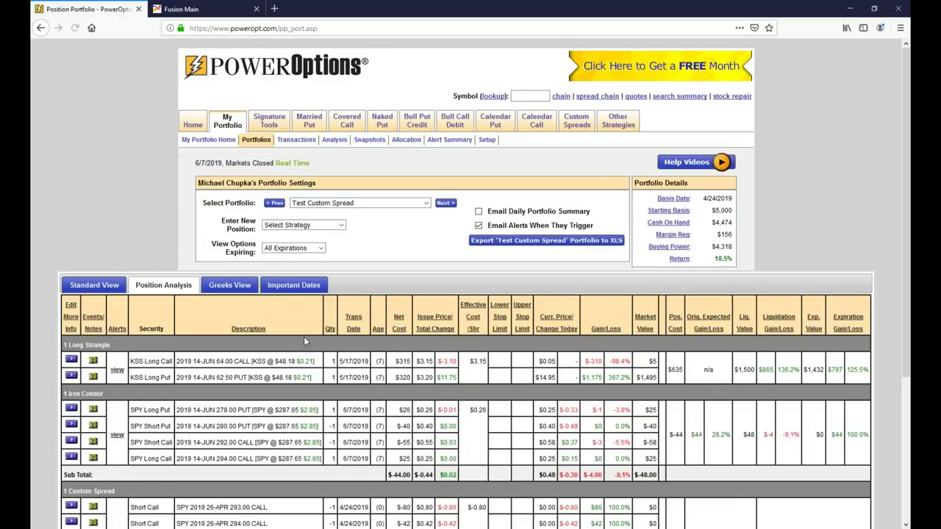
# Review the refreshed portfolio and its Email Alerts When They Trigger setting
pyautogui.scroll(-3, 303, 336)
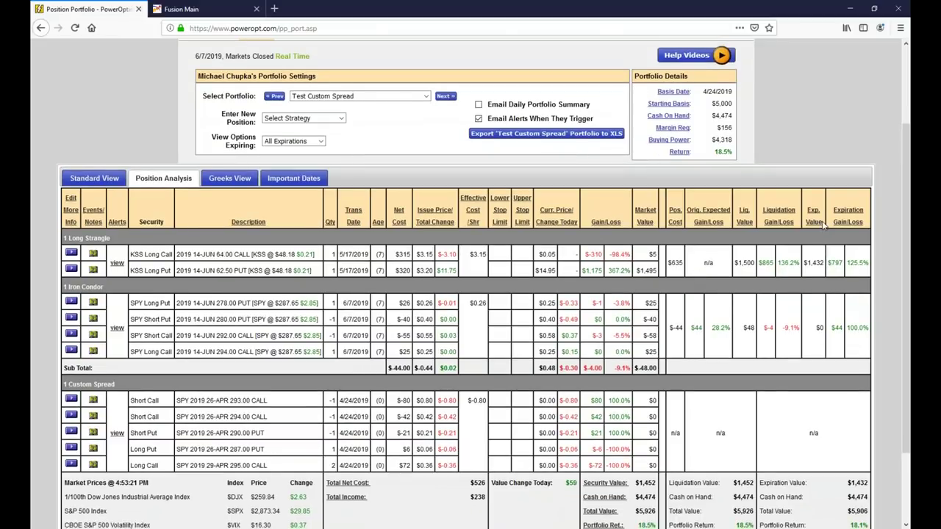
pyautogui.moveTo(602, 123); pyautogui.dragTo(488, 124)
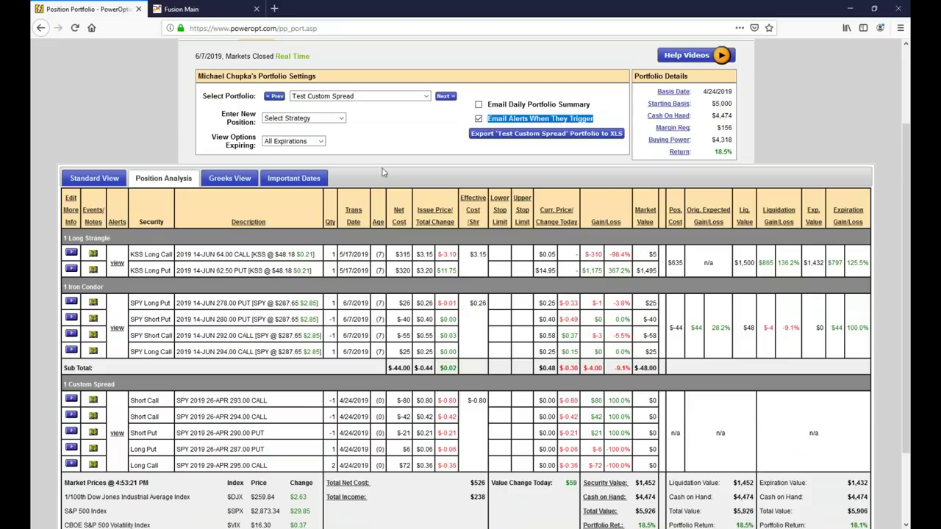
pyautogui.moveTo(377, 223)
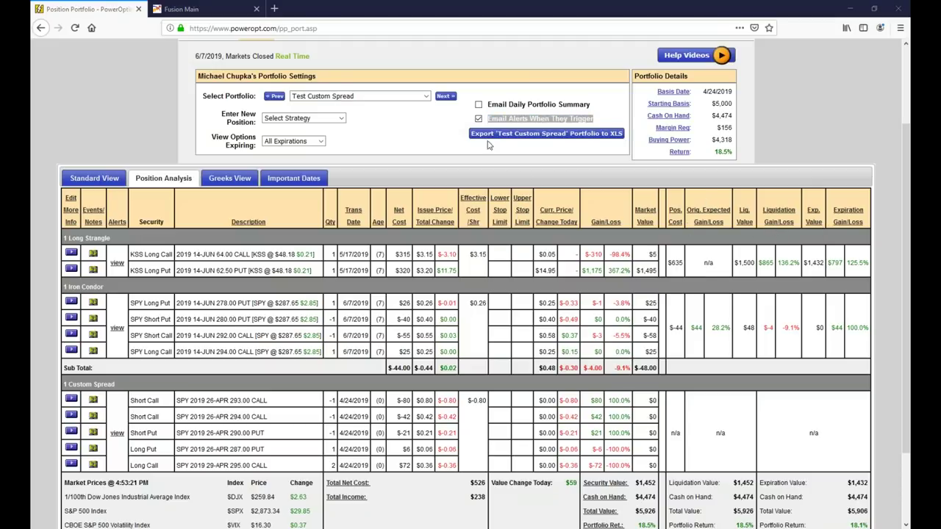
pyautogui.click(440, 138)
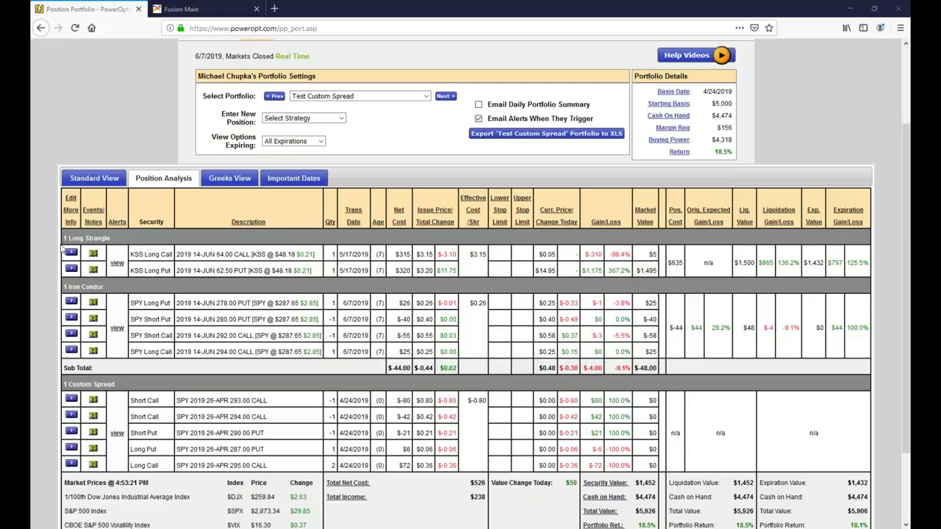
# Open the KSS Long Strangle's alert settings, examine its Position % Change option, and return to the portfolio
pyautogui.click(117, 264)
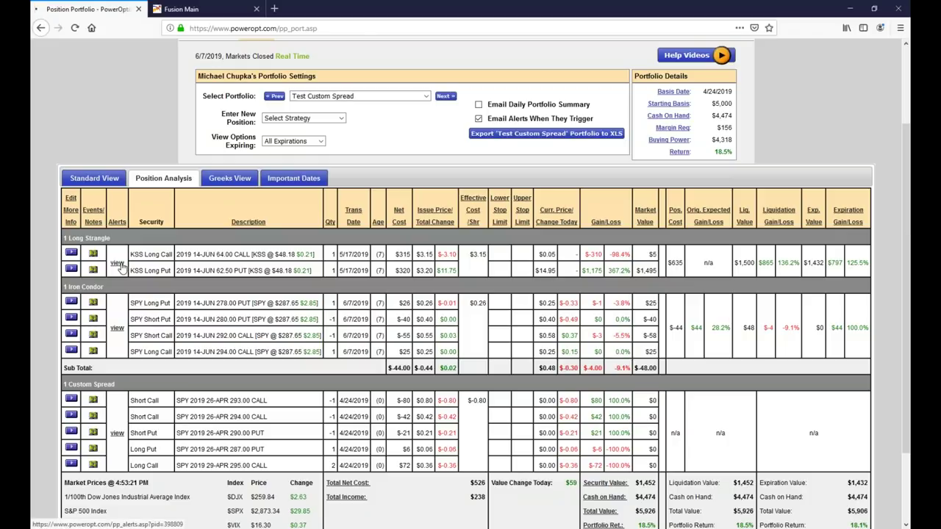
pyautogui.scroll(-6, 195, 222)
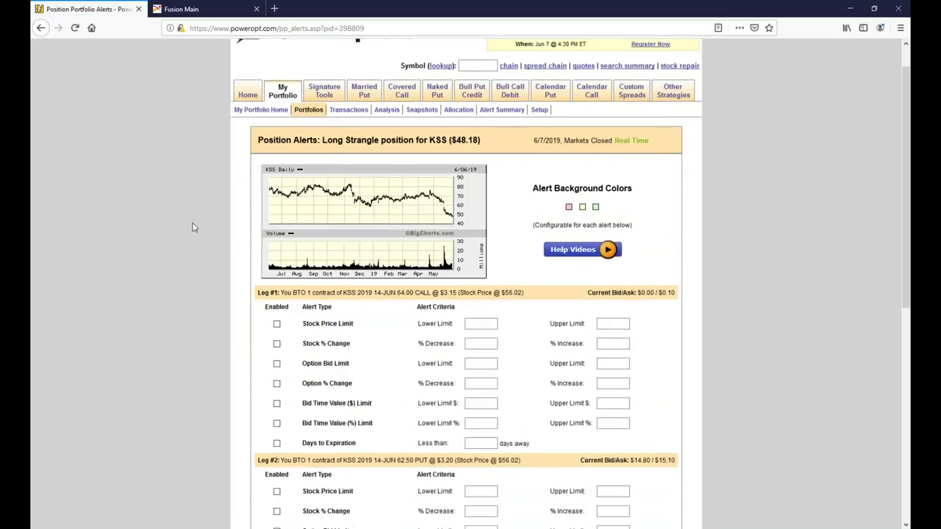
pyautogui.moveTo(303, 253); pyautogui.dragTo(359, 259)
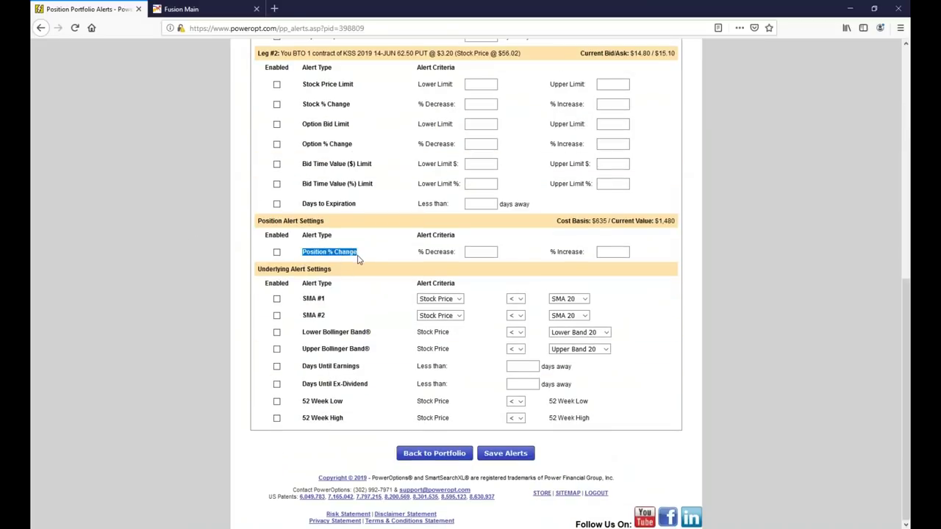
pyautogui.click(448, 462)
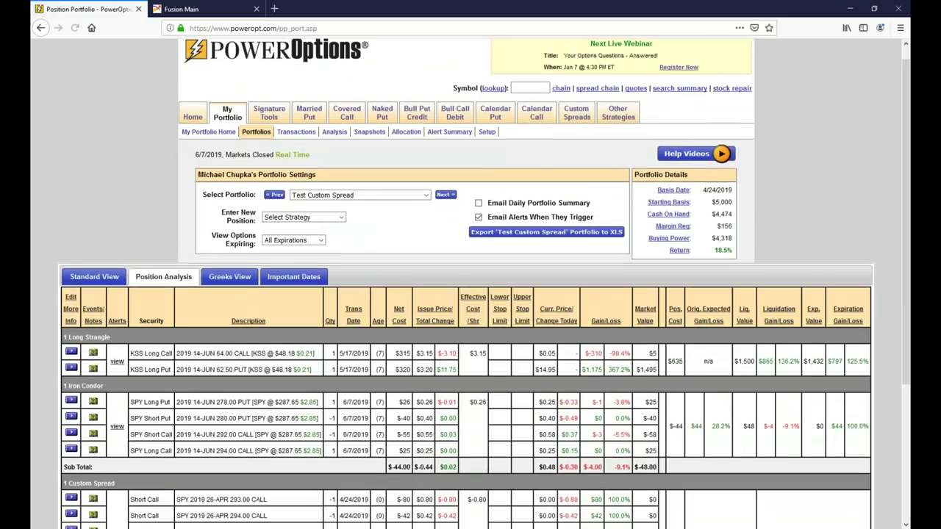
# Examine the strikes of the KSS Long Strangle's two legs and the position's liquidation gain in the portfolio
pyautogui.scroll(-1, 257, 356)
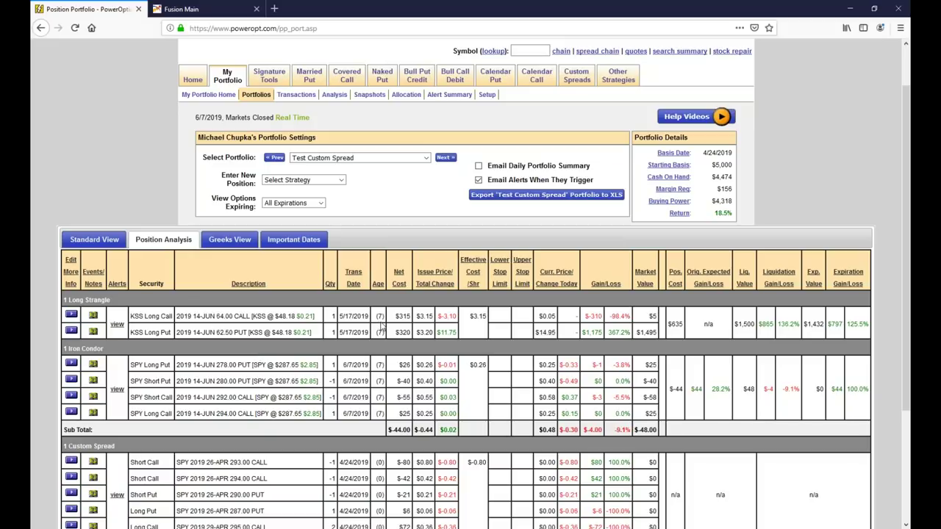
pyautogui.moveTo(201, 316); pyautogui.dragTo(233, 316)
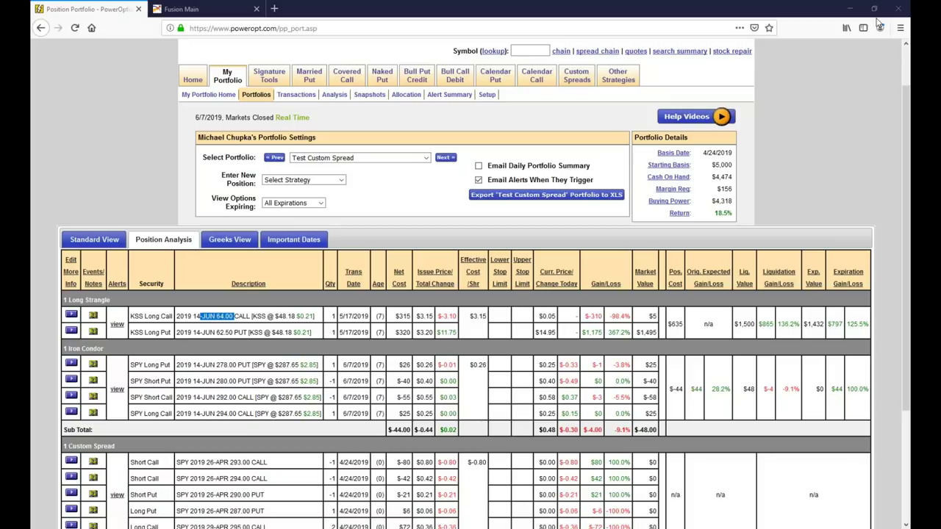
pyautogui.click(287, 318)
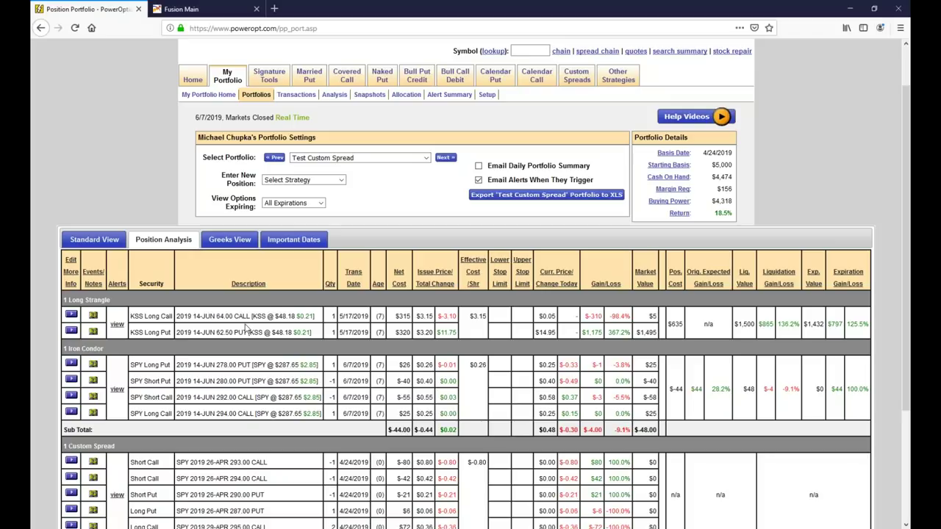
pyautogui.moveTo(216, 332); pyautogui.dragTo(240, 317)
pyautogui.moveTo(759, 324); pyautogui.dragTo(773, 324)
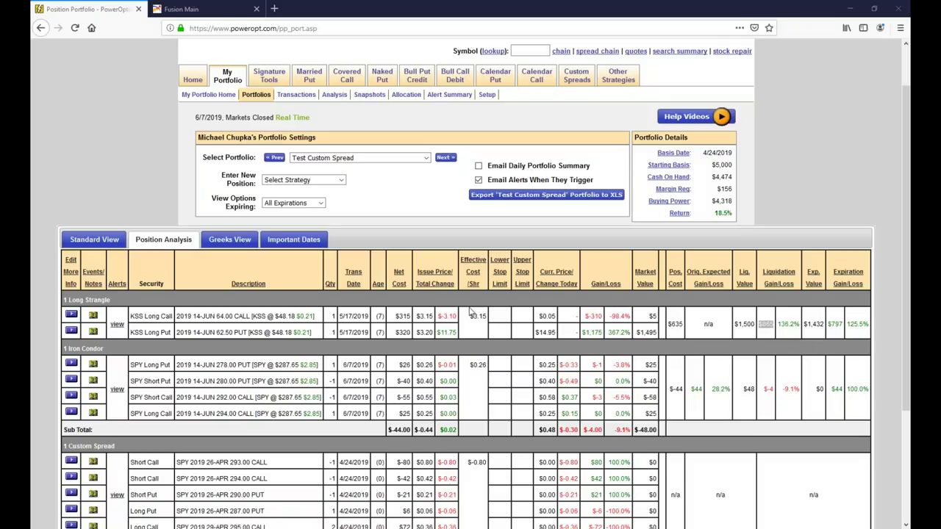
# Set the KSS Long Strangle's Position % Change alert to a 115% increase in green and a 50% decrease in pink, and save the alerts
pyautogui.click(115, 327)
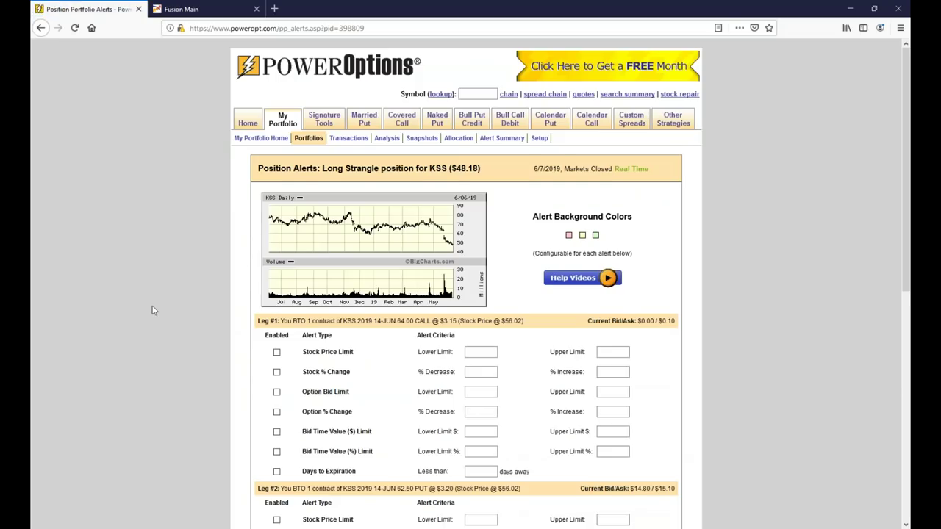
pyautogui.scroll(-6, 153, 311)
pyautogui.click(614, 260)
pyautogui.write('115')
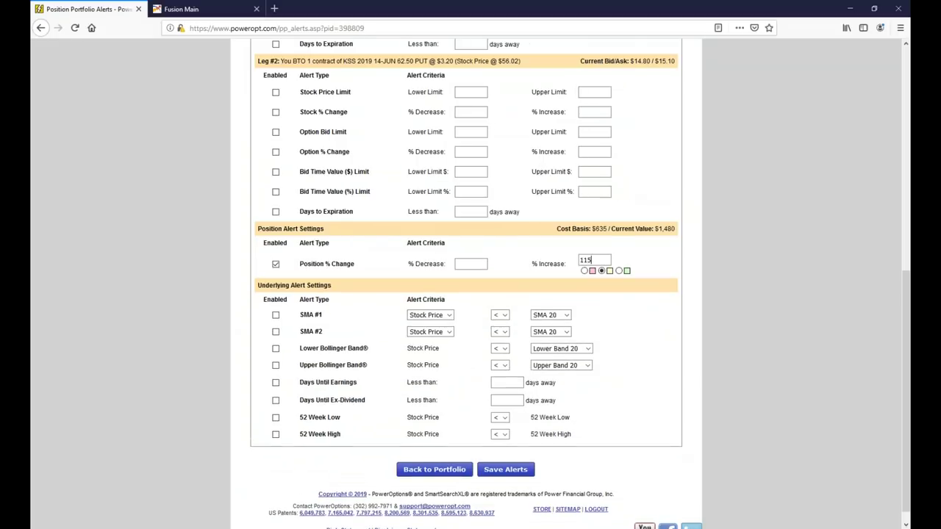
pyautogui.click(619, 272)
pyautogui.click(463, 263)
pyautogui.write('50')
pyautogui.click(452, 275)
pyautogui.click(452, 272)
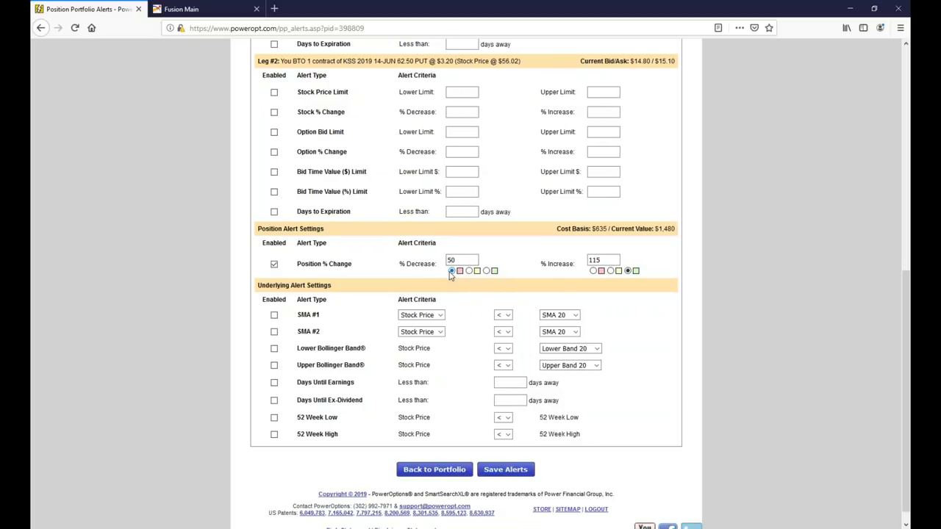
pyautogui.click(523, 471)
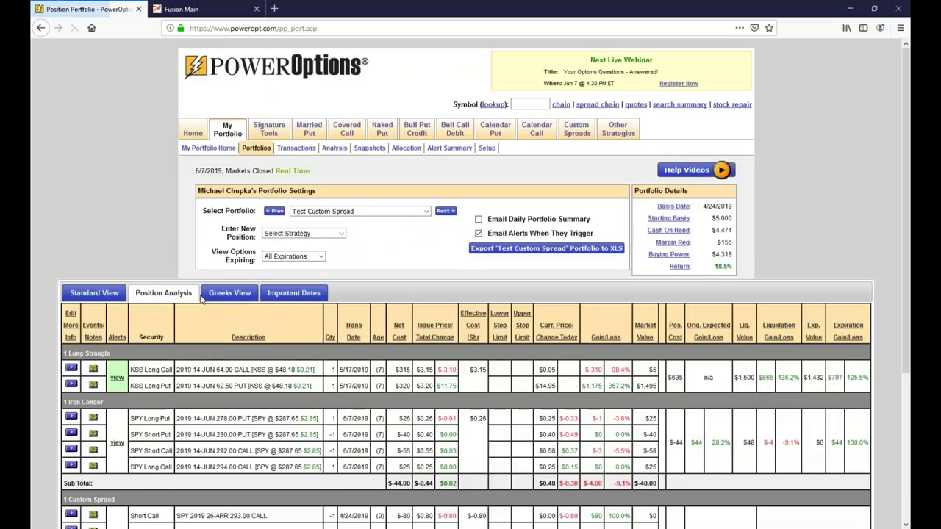
# Review the Long Strangle's highlighted alert in the portfolio and the Email Alerts When They Trigger setting
pyautogui.scroll(-4, 202, 297)
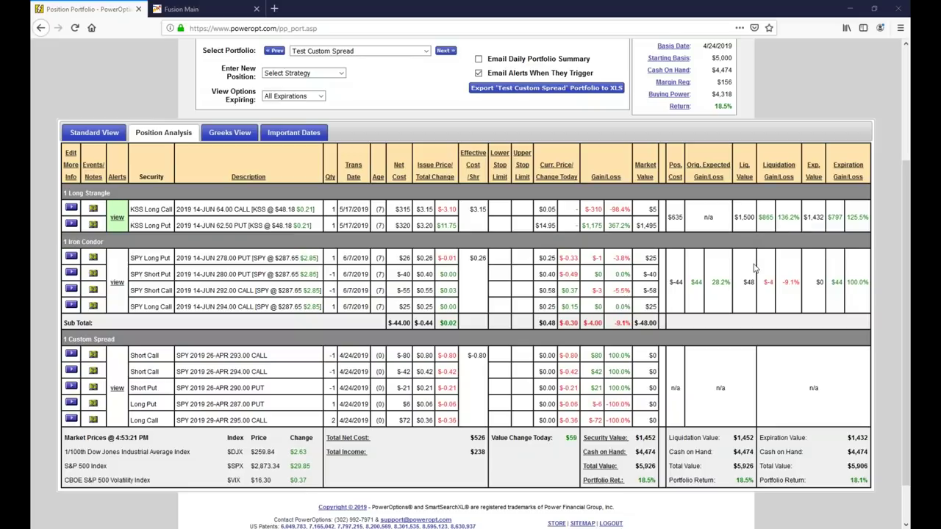
pyautogui.moveTo(119, 178)
pyautogui.mouseDown()
pyautogui.moveTo(97, 219)
pyautogui.moveTo(168, 201)
pyautogui.moveTo(125, 201)
pyautogui.moveTo(129, 215)
pyautogui.moveTo(156, 183)
pyautogui.mouseUp()
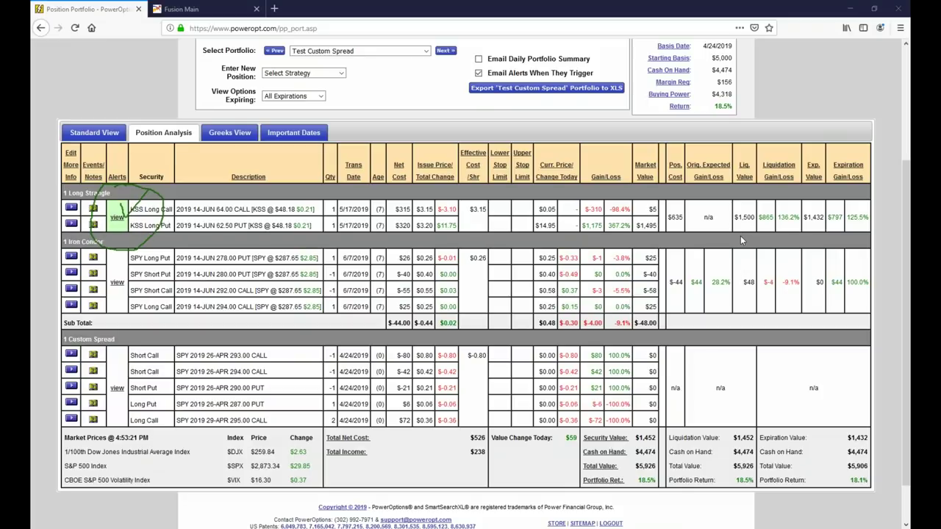
pyautogui.press('Escape')
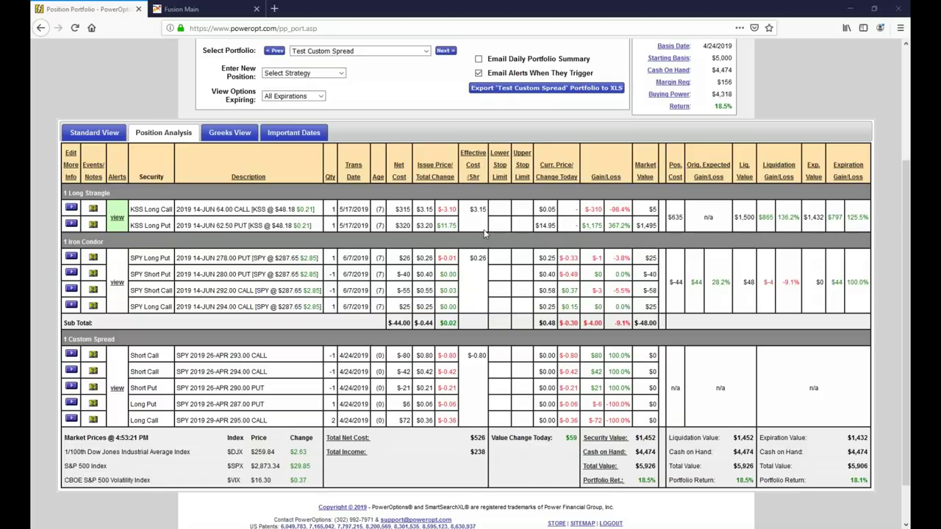
pyautogui.scroll(2, 485, 234)
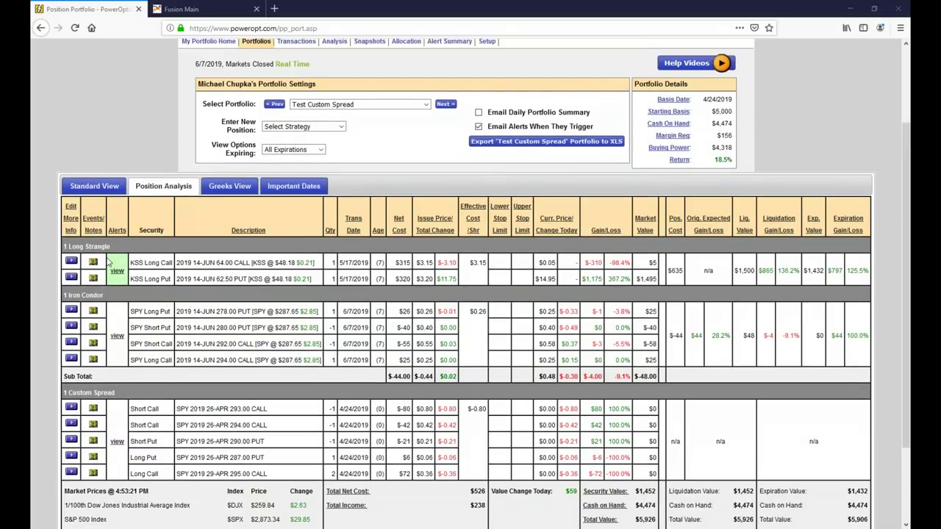
pyautogui.moveTo(489, 126); pyautogui.dragTo(625, 136)
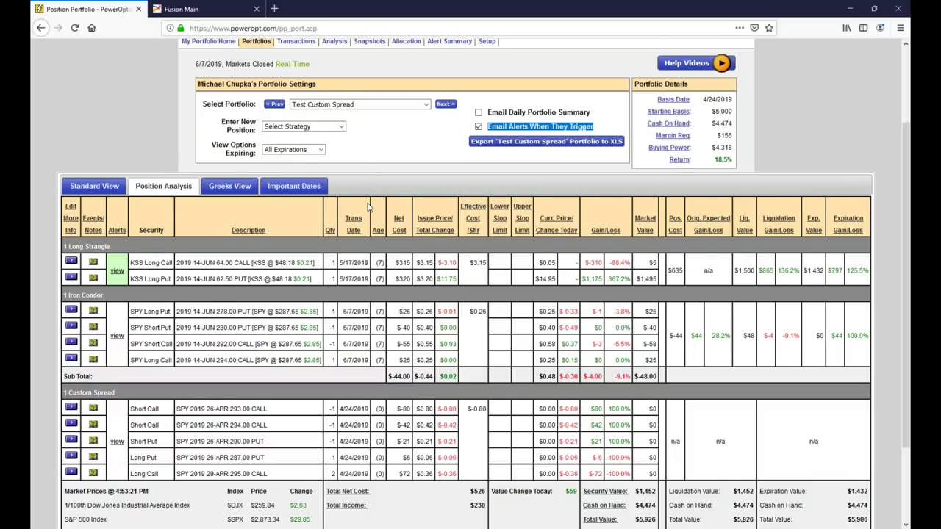
pyautogui.scroll(1, 368, 208)
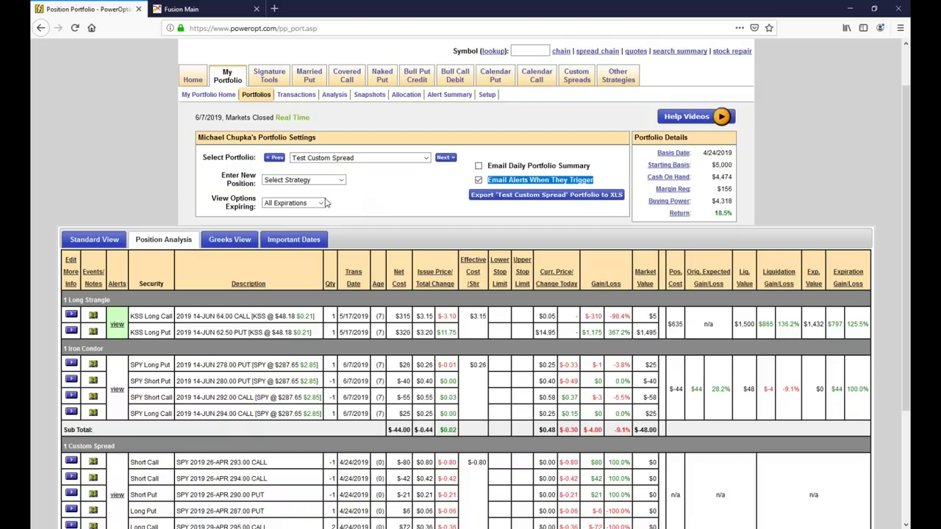
# Go to the PowerOptions home page and look over its Market Sentiment, Watchlist and Market Activity pods
pyautogui.moveTo(193, 81)
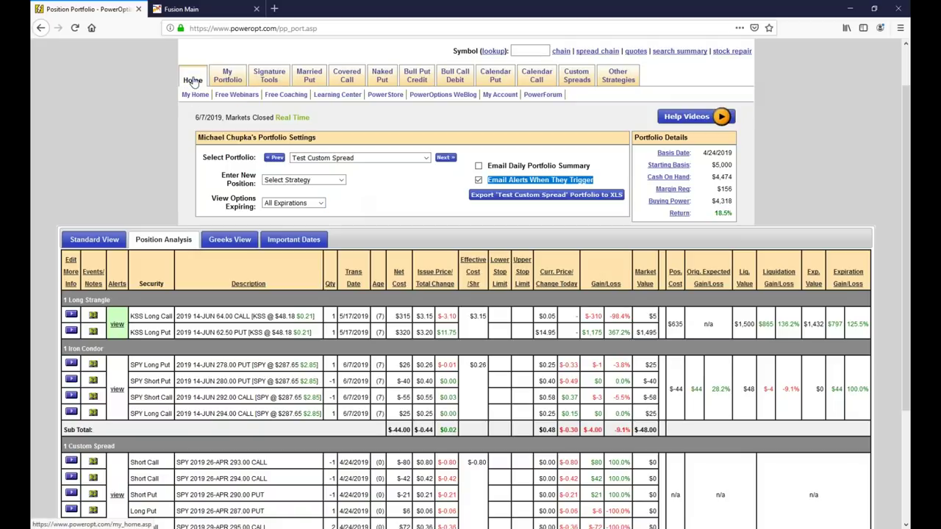
pyautogui.click(193, 81)
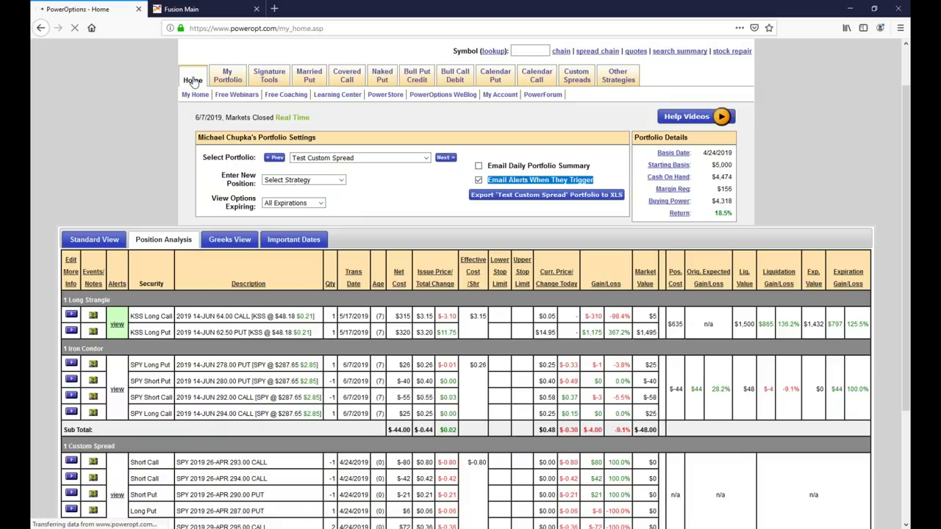
pyautogui.scroll(-10, 471, 221)
pyautogui.scroll(-4, 254, 478)
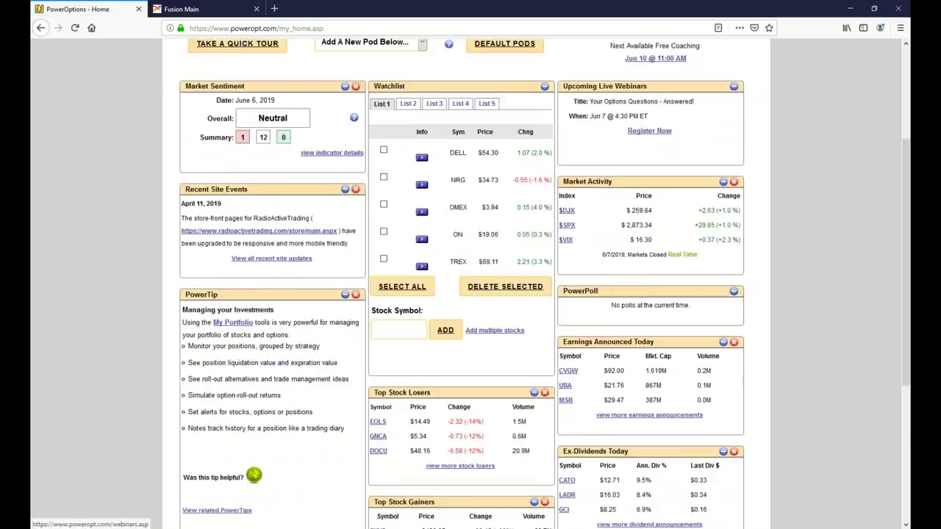
pyautogui.scroll(2, 253, 441)
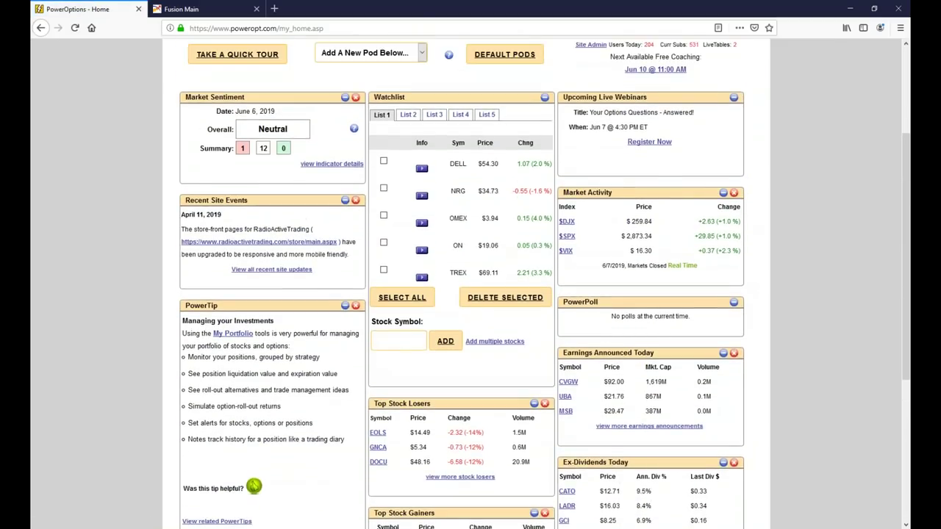
pyautogui.scroll(-1, 402, 246)
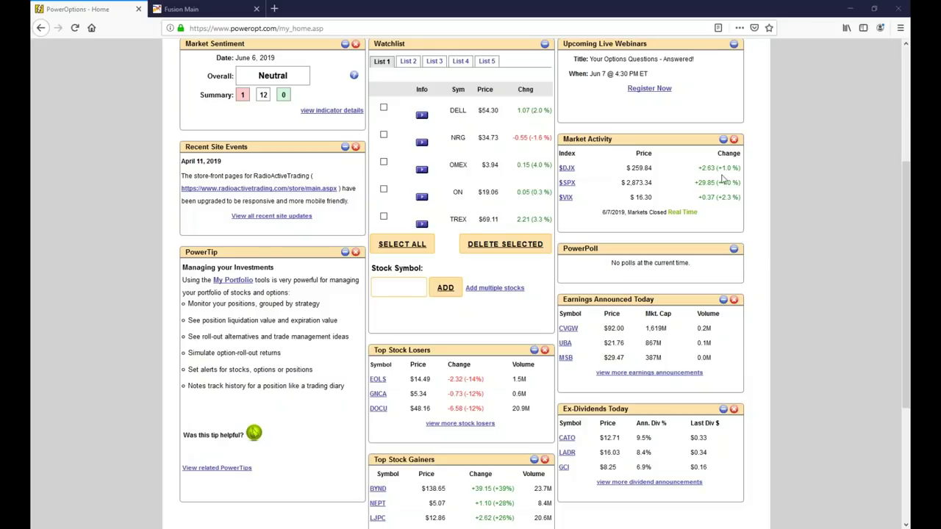
# Open Stock Research for TREX from the watchlist and load its May 2019 historical data
pyautogui.click(423, 224)
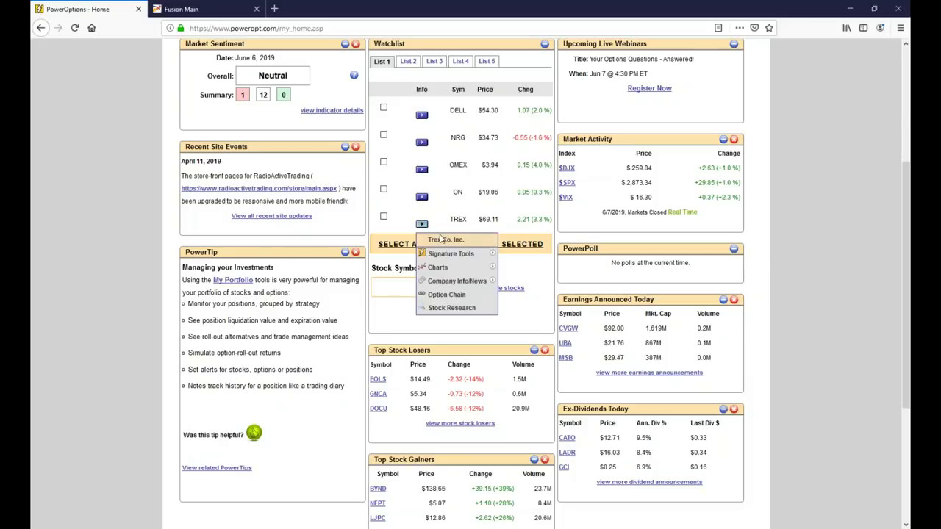
pyautogui.click(449, 308)
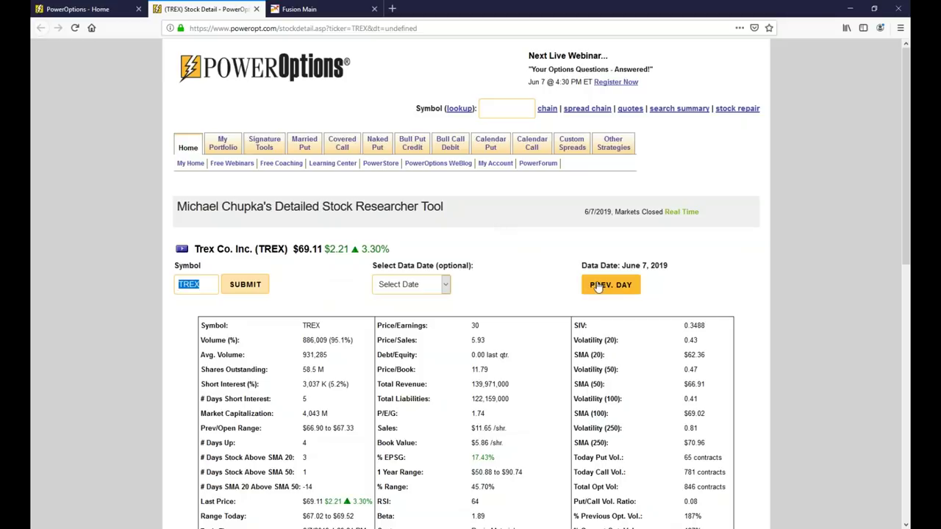
pyautogui.click(441, 286)
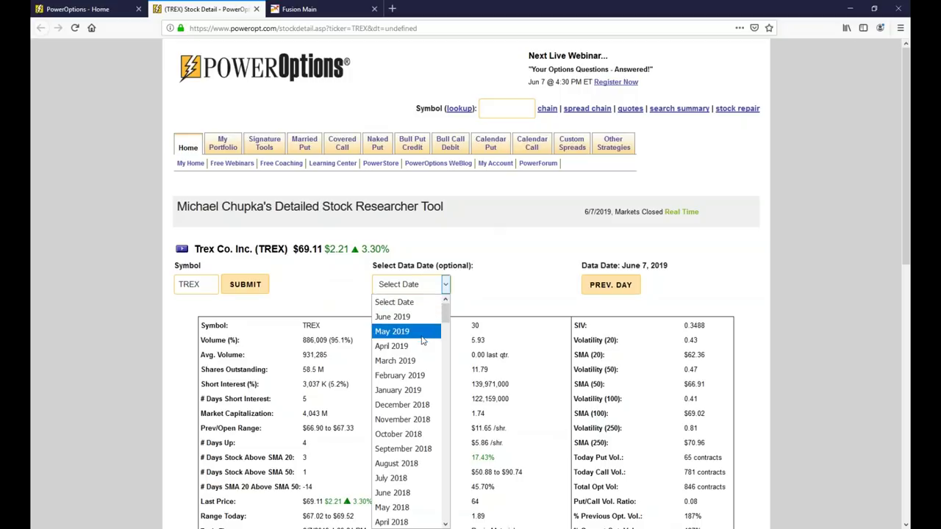
pyautogui.click(423, 331)
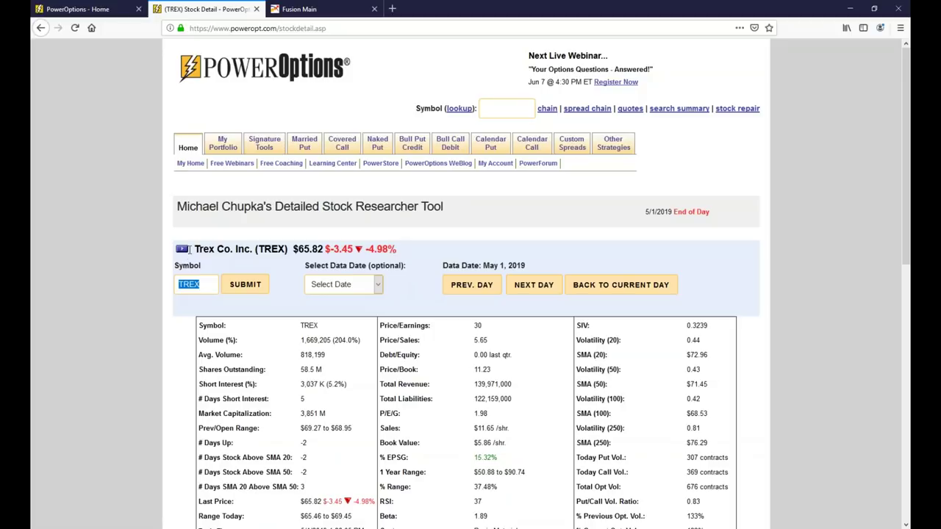
# Open the StockCharts chart for TREX from its stock detail page and bring the daily price chart into view
pyautogui.click(181, 251)
pyautogui.moveTo(257, 292)
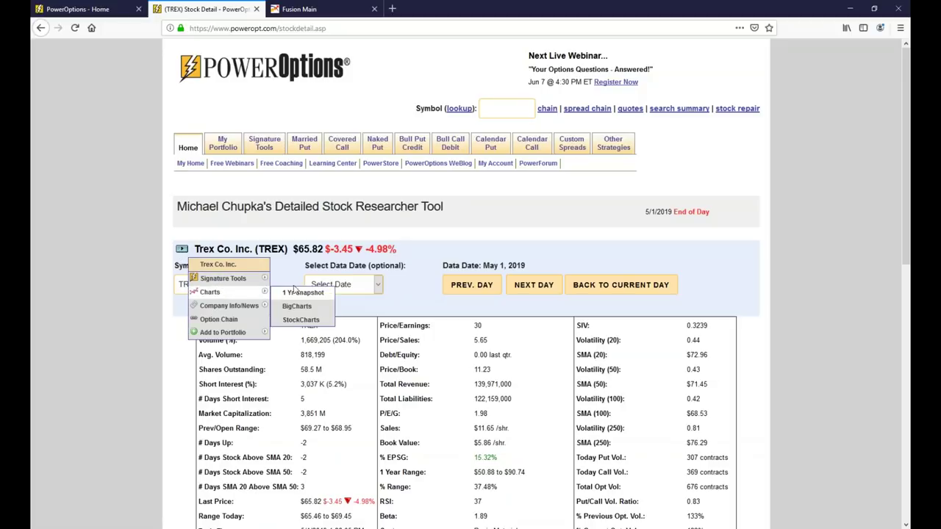
pyautogui.click(304, 319)
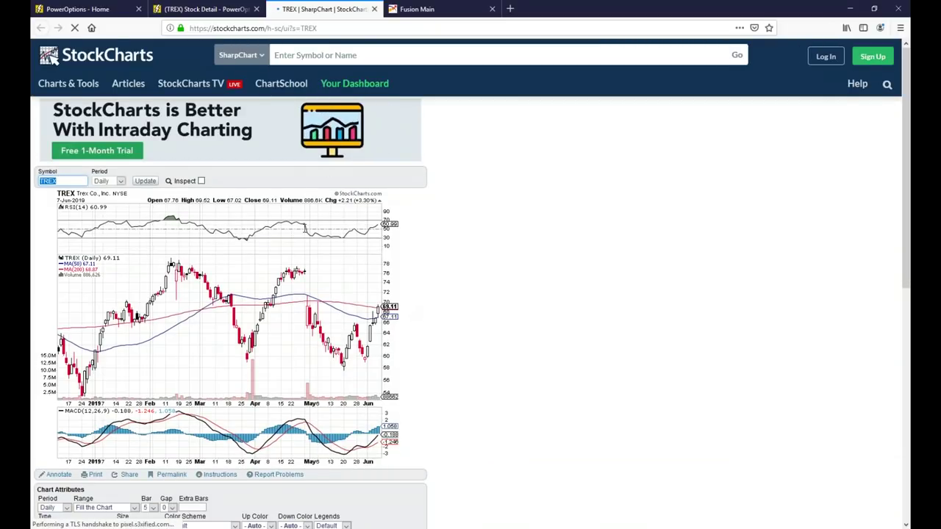
pyautogui.scroll(-1, 273, 303)
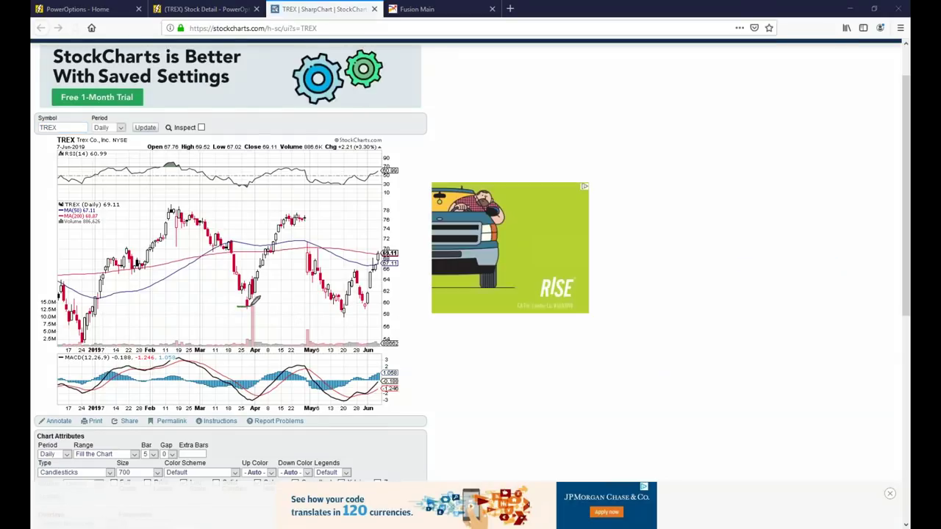
# Mark up the TREX chart freehand, tracing the April rise, circling the late-April peak, and marking the May low and rebound
pyautogui.moveTo(254, 306); pyautogui.dragTo(307, 221)
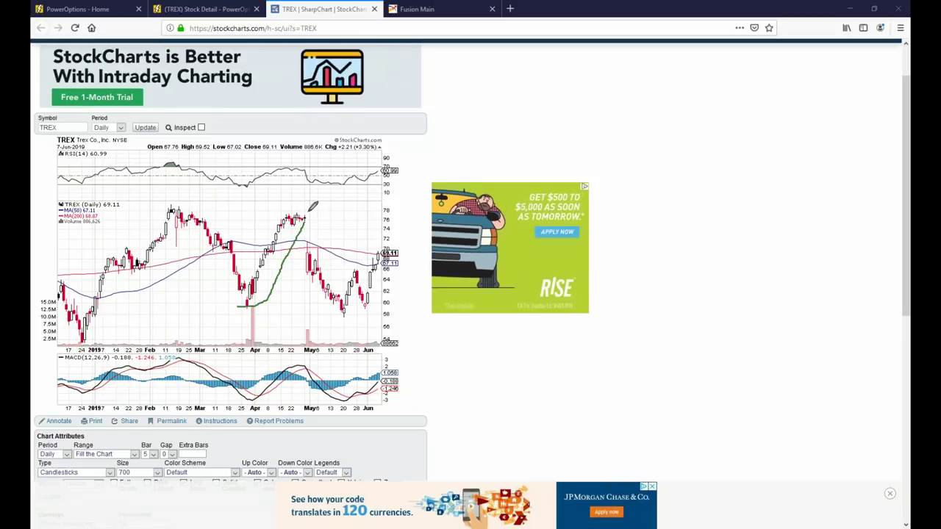
pyautogui.moveTo(300, 206)
pyautogui.mouseDown()
pyautogui.moveTo(290, 228)
pyautogui.moveTo(315, 218)
pyautogui.moveTo(305, 213)
pyautogui.moveTo(312, 237)
pyautogui.mouseUp()
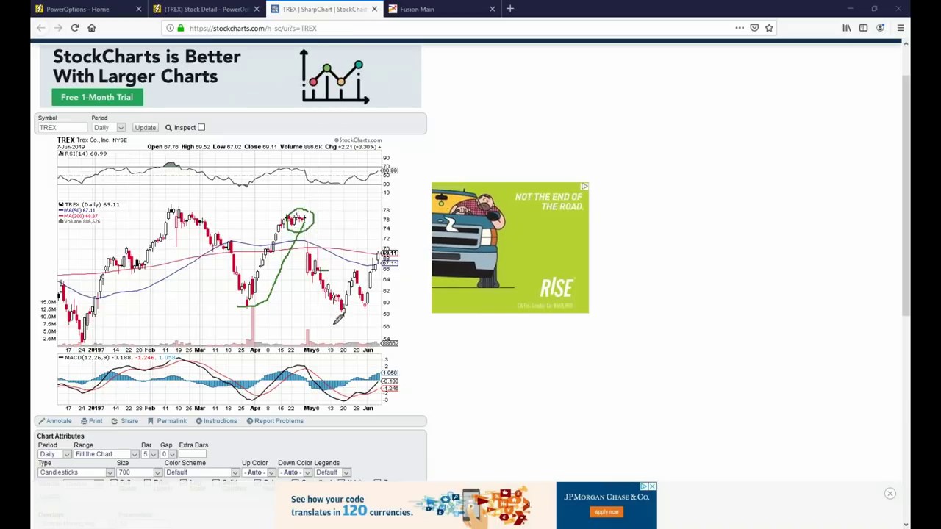
pyautogui.moveTo(331, 318); pyautogui.dragTo(354, 321)
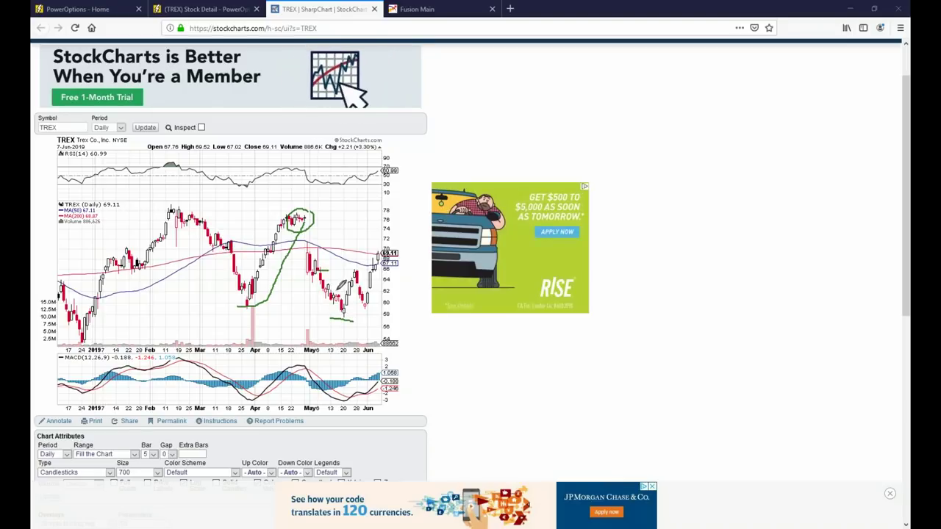
pyautogui.moveTo(346, 302); pyautogui.dragTo(375, 267)
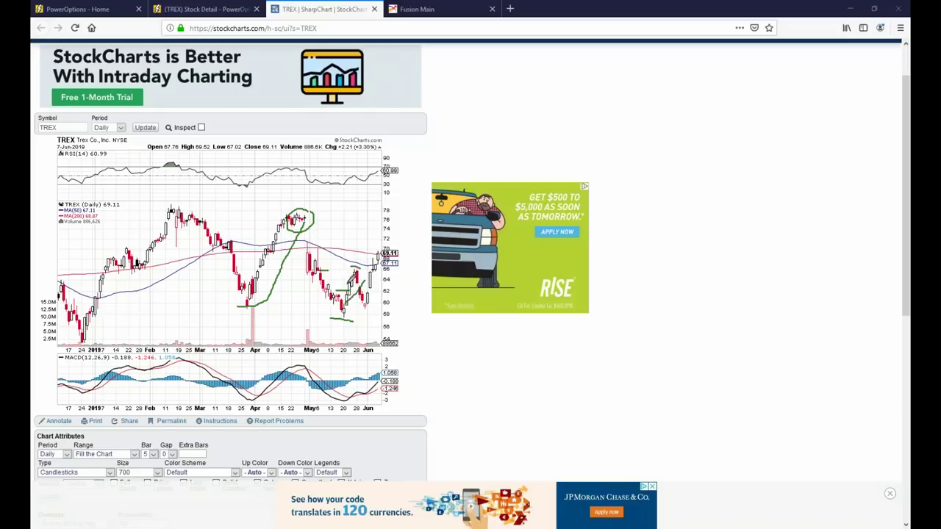
pyautogui.moveTo(357, 282)
pyautogui.mouseDown()
pyautogui.moveTo(327, 294)
pyautogui.moveTo(363, 297)
pyautogui.moveTo(355, 279)
pyautogui.mouseUp()
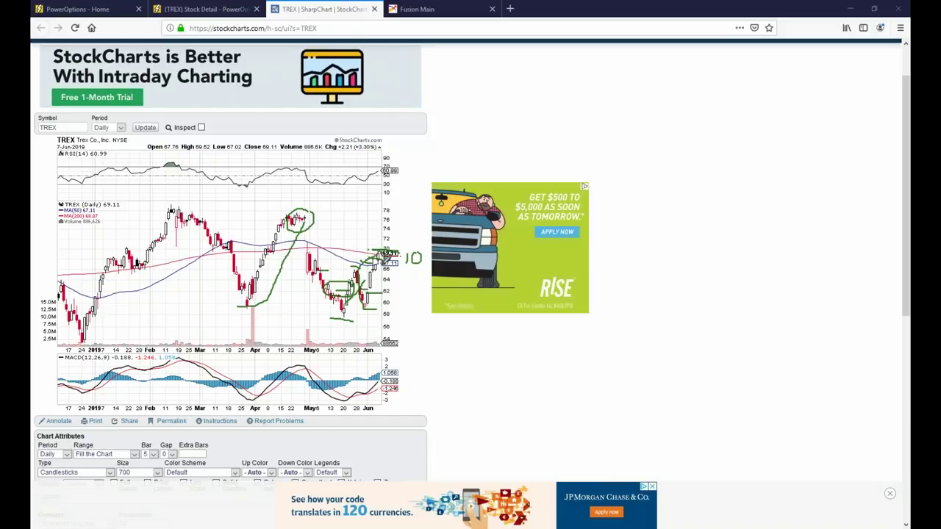
# Clear the freehand projection and markings on the TREX chart and redraw the May-to-June rebound as a rising arrow
pyautogui.moveTo(389, 231)
pyautogui.mouseDown()
pyautogui.moveTo(471, 178)
pyautogui.moveTo(445, 147)
pyautogui.moveTo(497, 144)
pyautogui.moveTo(512, 181)
pyautogui.mouseUp()
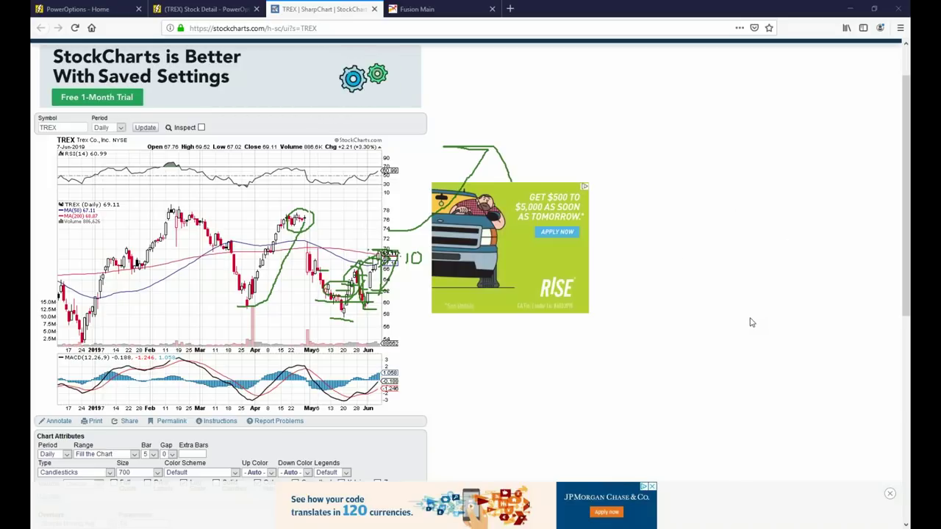
pyautogui.press('Escape')
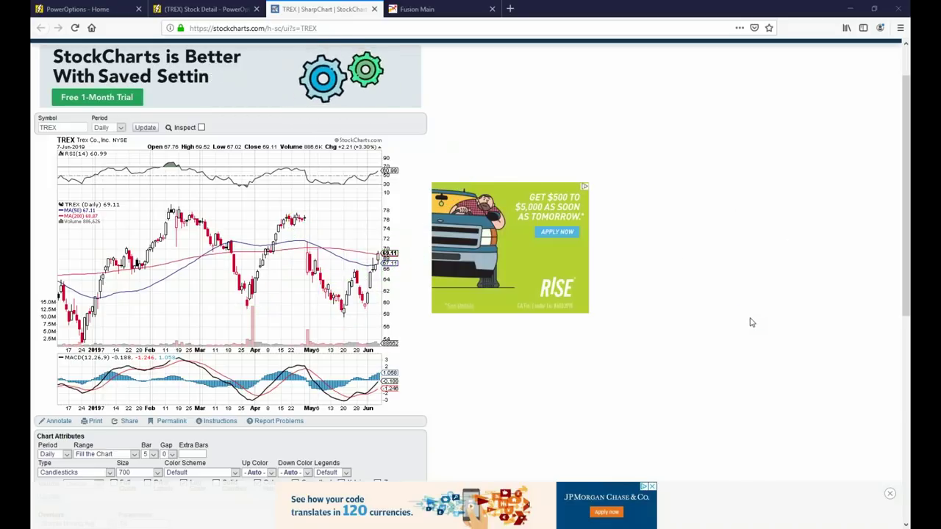
pyautogui.moveTo(324, 294)
pyautogui.mouseDown()
pyautogui.moveTo(376, 243)
pyautogui.moveTo(391, 243)
pyautogui.moveTo(384, 253)
pyautogui.mouseUp()
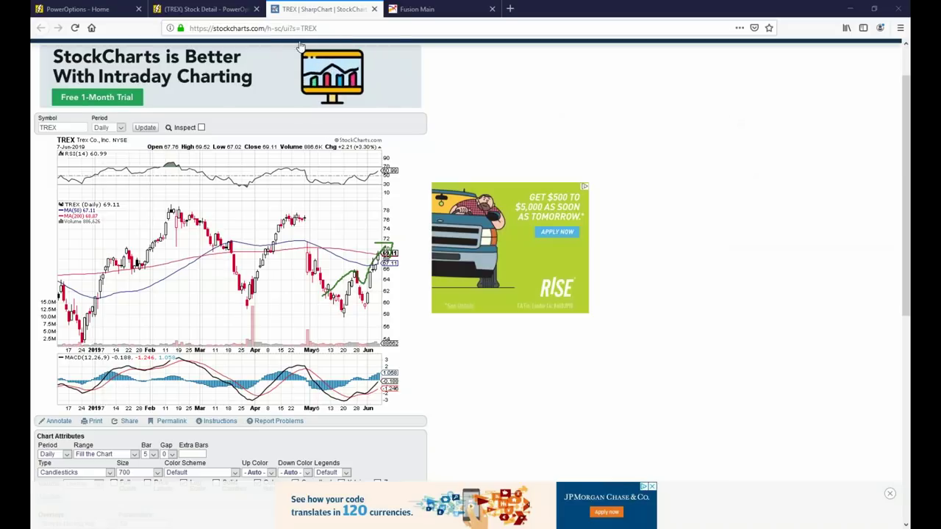
# Close the StockCharts page and open the BigCharts chart for TREX from its stock detail page
pyautogui.hotkey('ctrl', 'w')
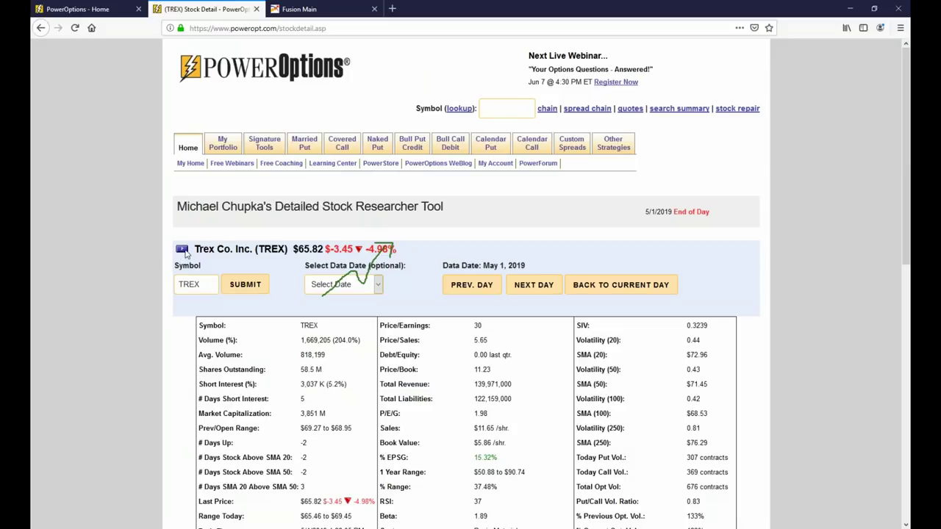
pyautogui.click(616, 145)
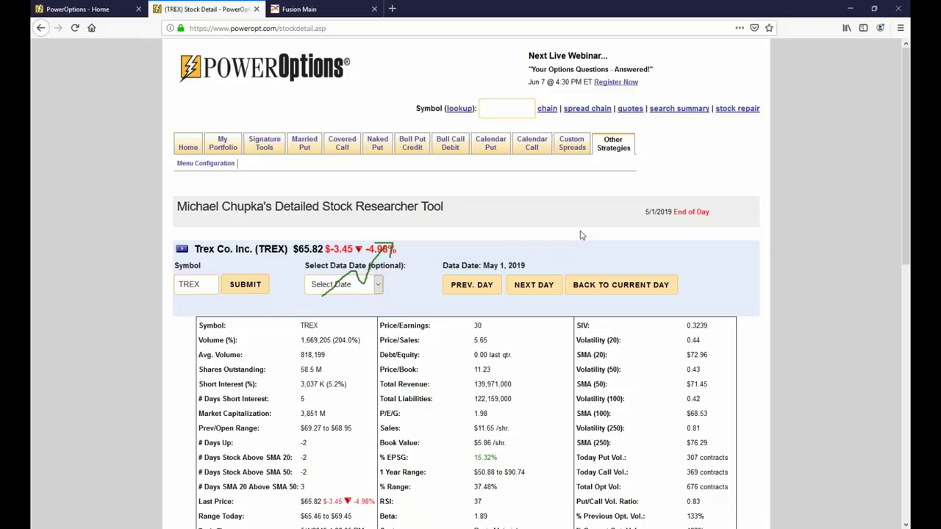
pyautogui.click(183, 249)
pyautogui.moveTo(198, 292)
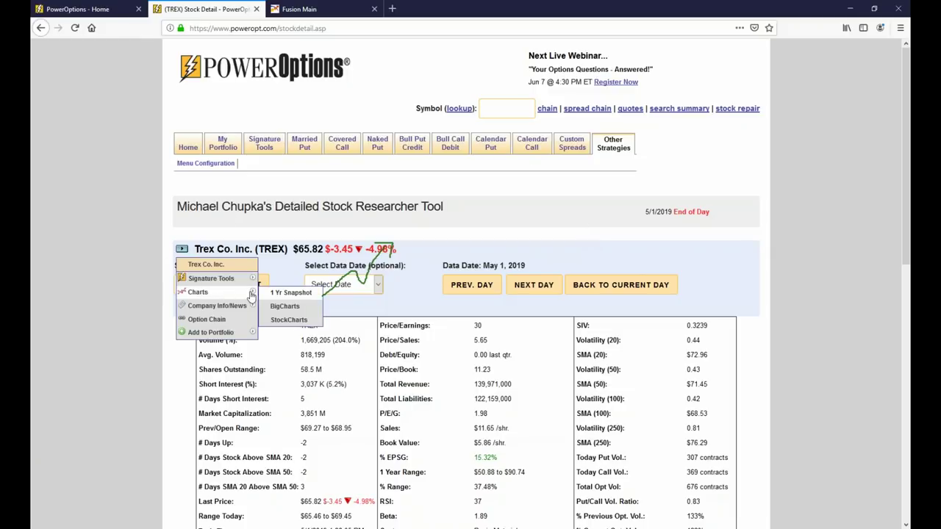
pyautogui.click(285, 307)
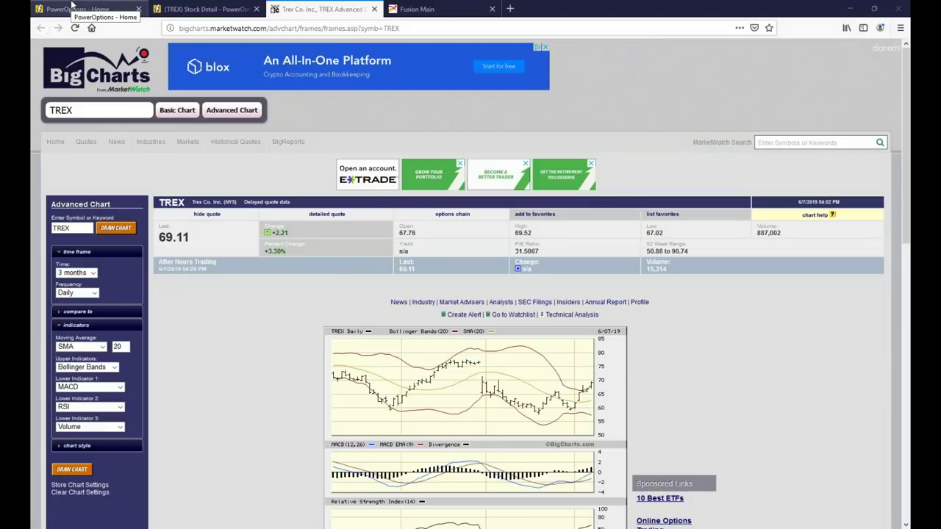
pyautogui.scroll(-1, 603, 279)
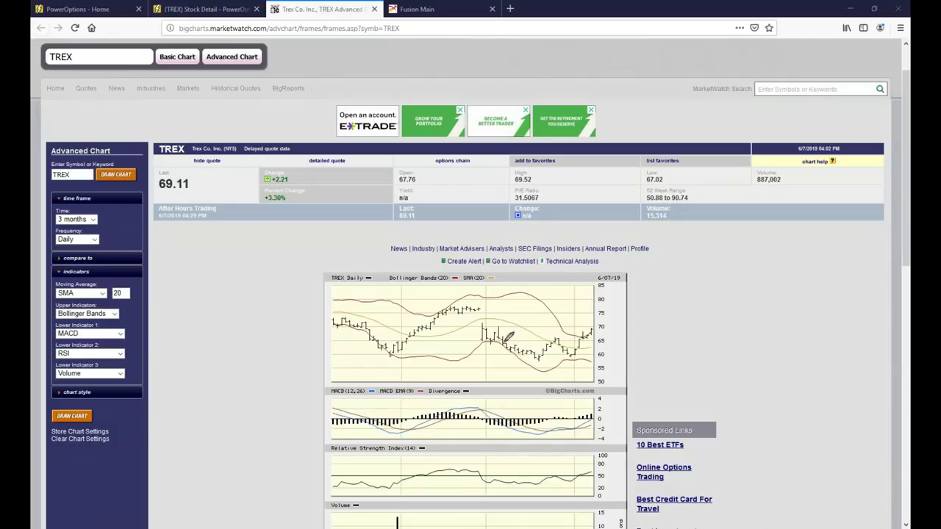
# Mark up the TREX BigCharts chart freehand: box the late-April peak, underline the May and June lows, and write 77
pyautogui.moveTo(463, 303)
pyautogui.mouseDown()
pyautogui.moveTo(486, 303)
pyautogui.moveTo(487, 315)
pyautogui.moveTo(475, 317)
pyautogui.moveTo(469, 302)
pyautogui.mouseUp()
pyautogui.moveTo(521, 357)
pyautogui.mouseDown()
pyautogui.moveTo(541, 361)
pyautogui.moveTo(549, 341)
pyautogui.moveTo(560, 340)
pyautogui.mouseUp()
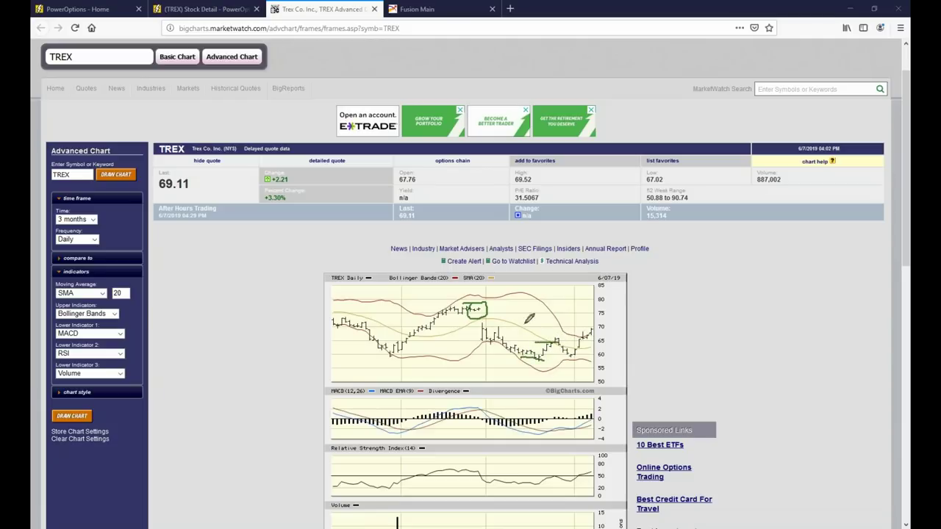
pyautogui.moveTo(508, 297)
pyautogui.mouseDown()
pyautogui.moveTo(526, 296)
pyautogui.moveTo(521, 312)
pyautogui.moveTo(543, 297)
pyautogui.moveTo(533, 316)
pyautogui.mouseUp()
pyautogui.moveTo(592, 327); pyautogui.dragTo(604, 328)
pyautogui.moveTo(573, 355); pyautogui.dragTo(593, 355)
# Sketch a V-shaped drop-and-recovery arrow and a rising arrow on the chart, extend the note to 77+, and clear all markings
pyautogui.moveTo(510, 301)
pyautogui.mouseDown()
pyautogui.moveTo(556, 379)
pyautogui.moveTo(647, 269)
pyautogui.moveTo(658, 292)
pyautogui.mouseUp()
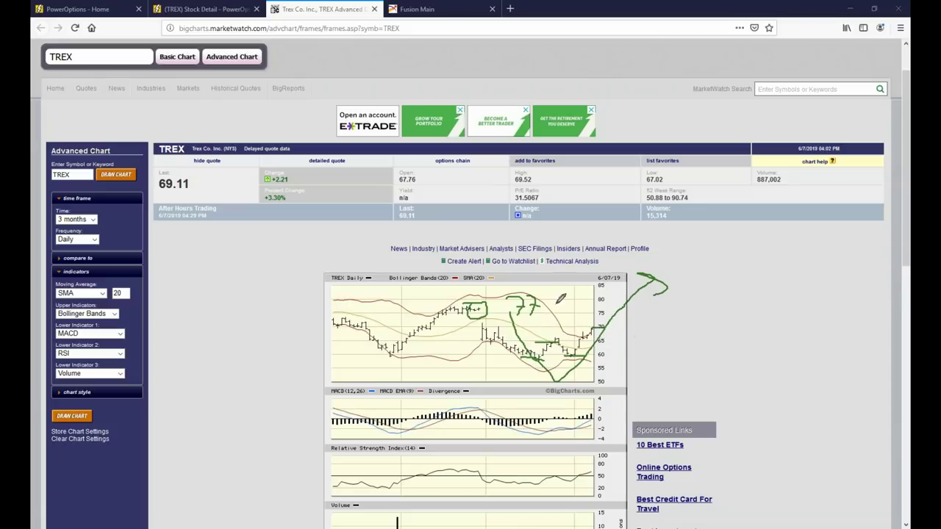
pyautogui.moveTo(537, 290); pyautogui.dragTo(558, 278)
pyautogui.moveTo(539, 303); pyautogui.dragTo(550, 302)
pyautogui.moveTo(576, 358); pyautogui.dragTo(631, 303)
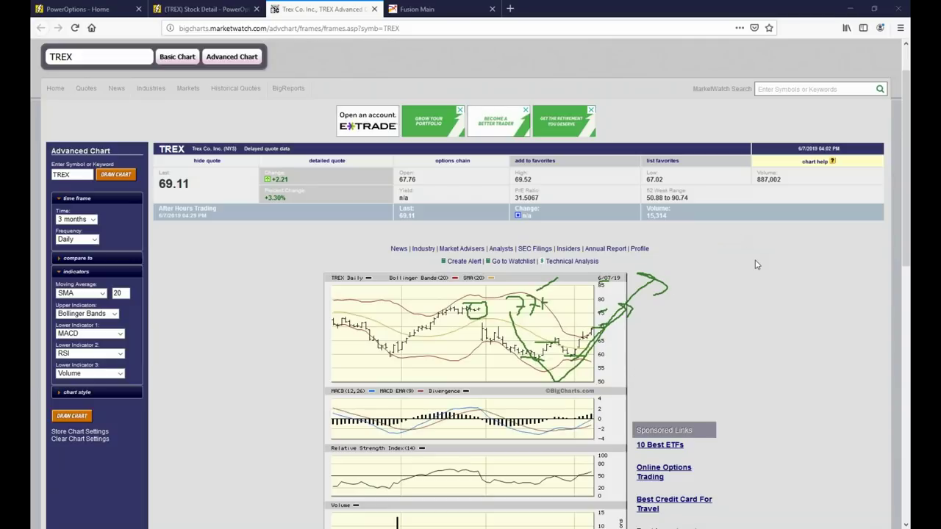
pyautogui.press('e')
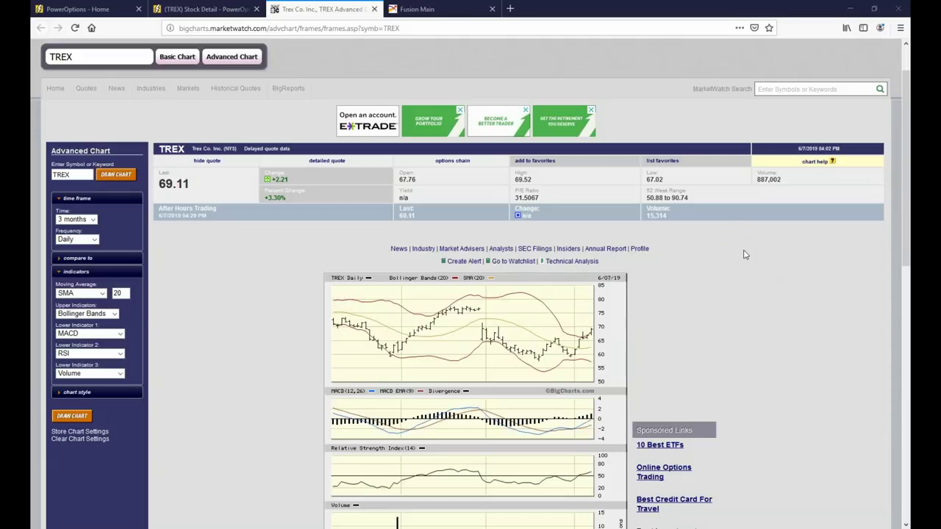
# Return to the PowerOptions home page and open the Stock Repair tool for TREX
pyautogui.click(38, 13)
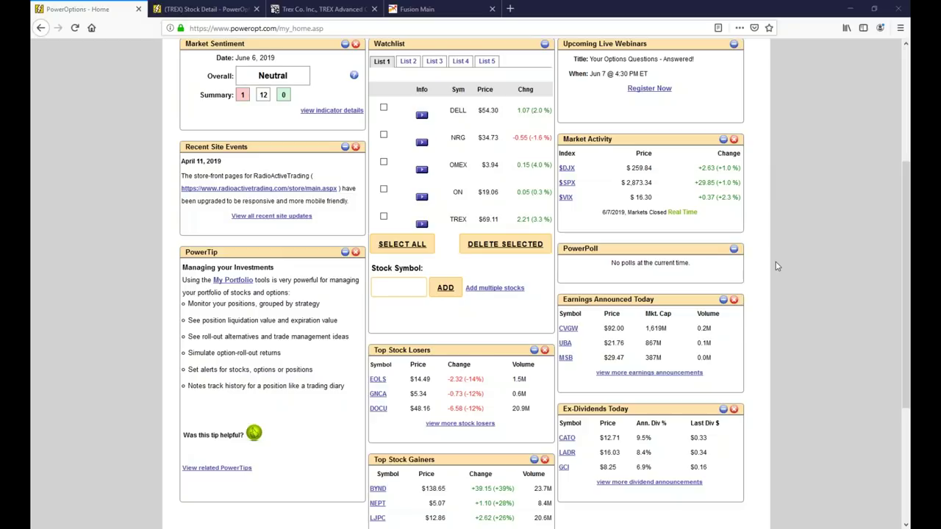
pyautogui.scroll(5, 777, 266)
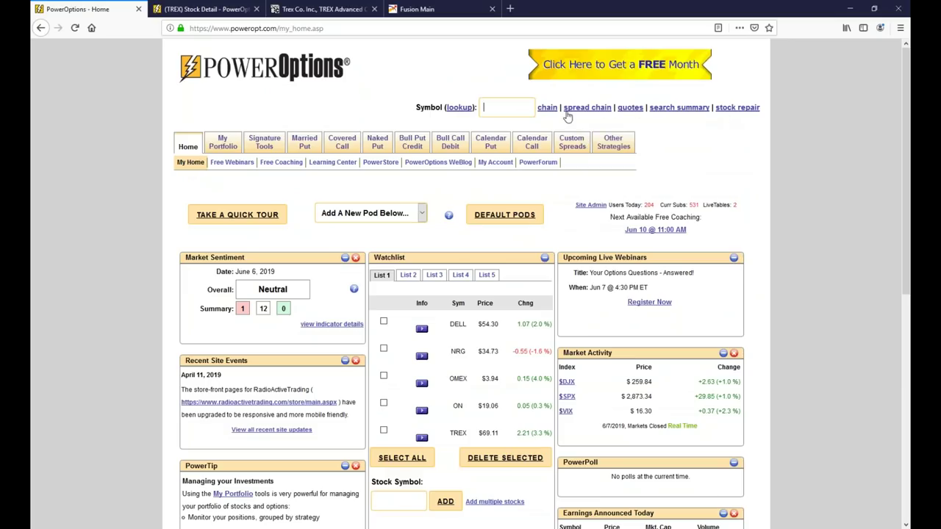
pyautogui.write('TREX')
pyautogui.click(736, 107)
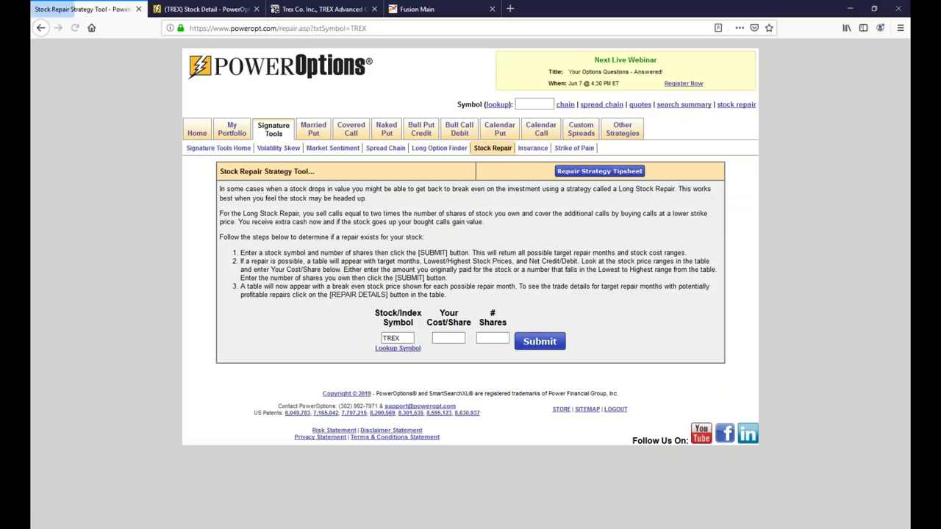
# Find repairs for 100 TREX shares at a cost of 77 per share
pyautogui.click(435, 338)
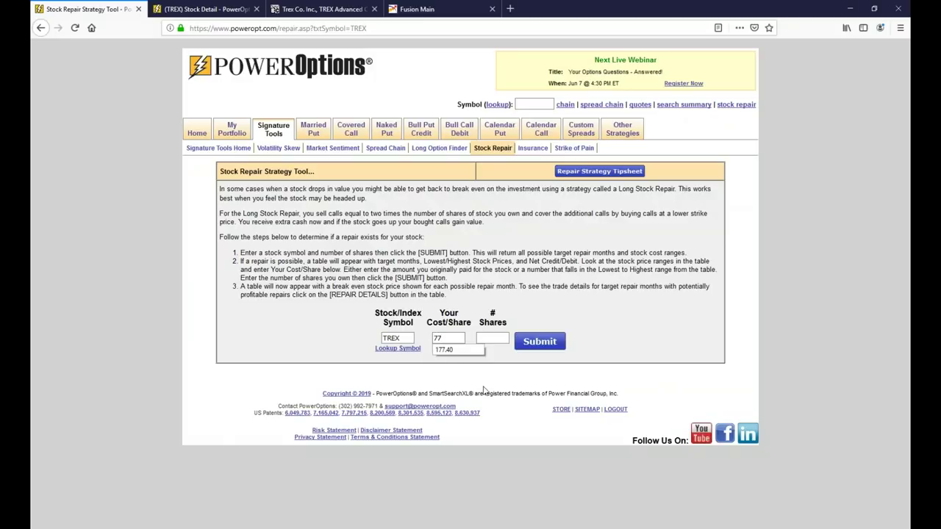
pyautogui.click(492, 338)
pyautogui.write('100')
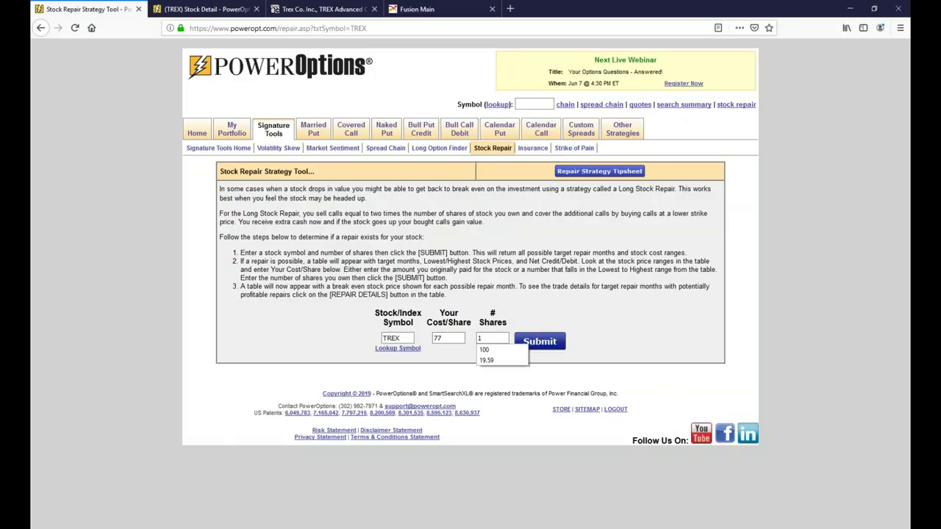
pyautogui.click(540, 341)
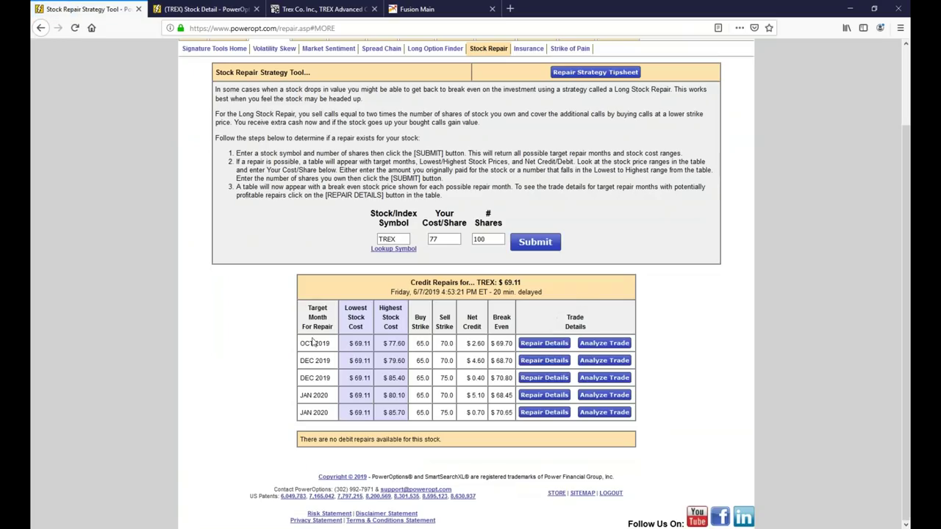
# Examine the OCT 2019 credit repair's cost range, strikes and net credit against the entered cost per share
pyautogui.moveTo(298, 343); pyautogui.dragTo(360, 344)
pyautogui.click(424, 353)
pyautogui.moveTo(439, 343); pyautogui.dragTo(462, 351)
pyautogui.moveTo(466, 343); pyautogui.dragTo(481, 356)
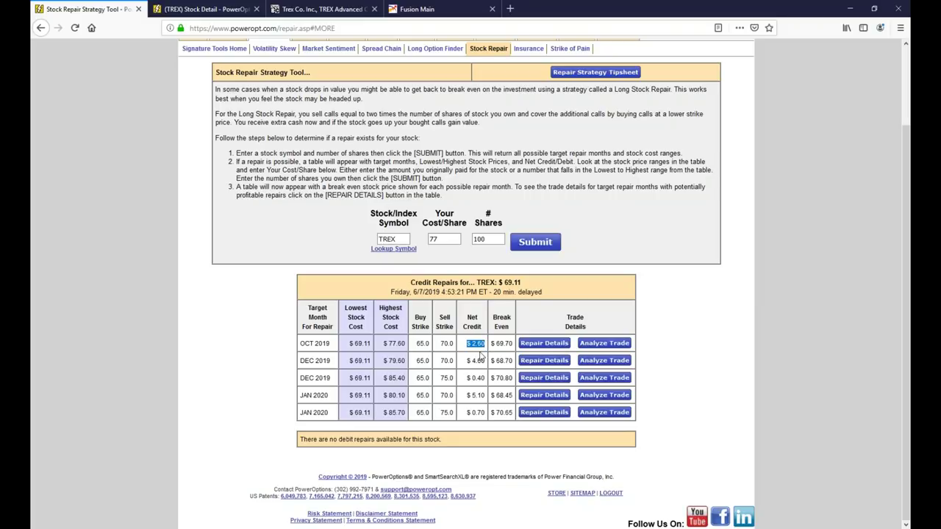
pyautogui.doubleClick(435, 240)
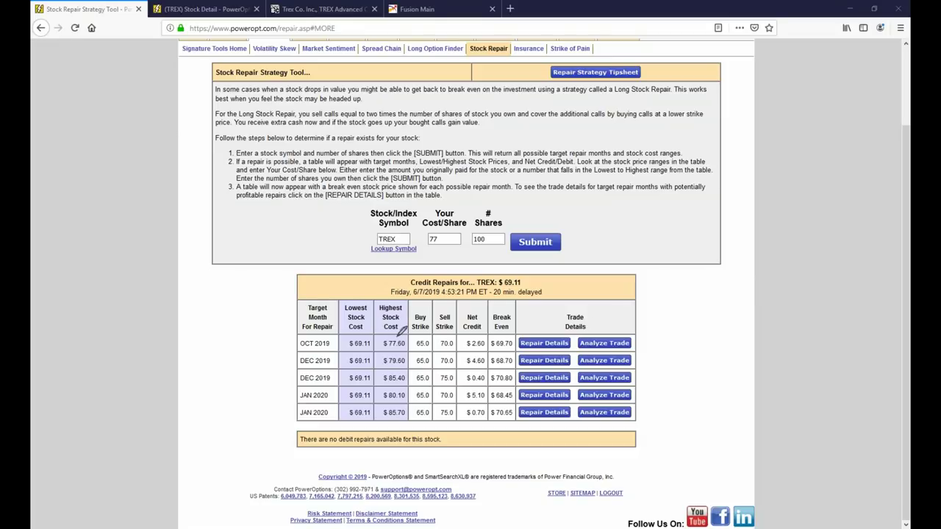
# Annotate the OCT 2019 repair with contract counts 1 and 2, box its net credit, write 74.40, and clear the markings
pyautogui.moveTo(397, 335)
pyautogui.mouseDown()
pyautogui.moveTo(408, 328)
pyautogui.moveTo(421, 343)
pyautogui.moveTo(488, 346)
pyautogui.moveTo(492, 337)
pyautogui.mouseUp()
pyautogui.moveTo(597, 216)
pyautogui.mouseDown()
pyautogui.moveTo(611, 215)
pyautogui.moveTo(603, 241)
pyautogui.moveTo(622, 228)
pyautogui.moveTo(638, 235)
pyautogui.moveTo(628, 245)
pyautogui.moveTo(665, 234)
pyautogui.moveTo(663, 247)
pyautogui.moveTo(679, 224)
pyautogui.mouseUp()
pyautogui.click(639, 243)
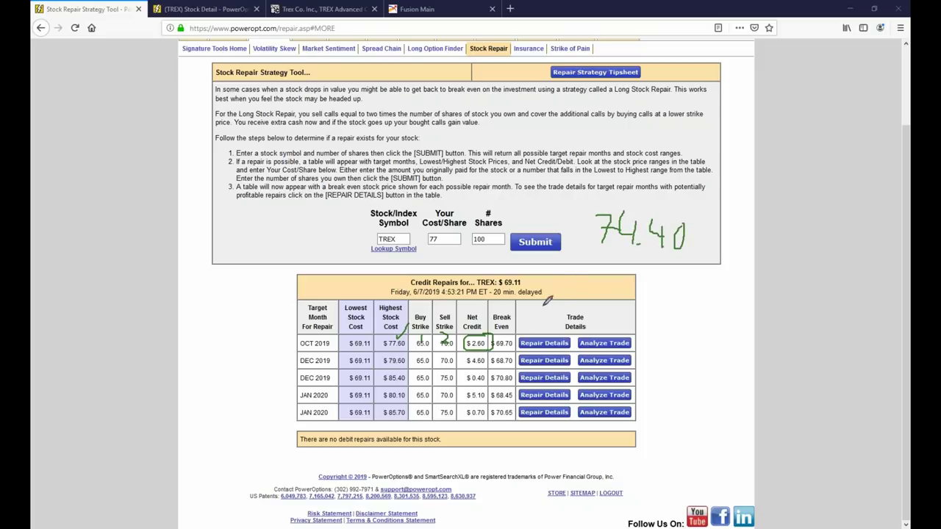
pyautogui.moveTo(518, 331)
pyautogui.mouseDown()
pyautogui.moveTo(492, 341)
pyautogui.moveTo(507, 363)
pyautogui.moveTo(524, 328)
pyautogui.moveTo(504, 323)
pyautogui.mouseUp()
pyautogui.press('e')
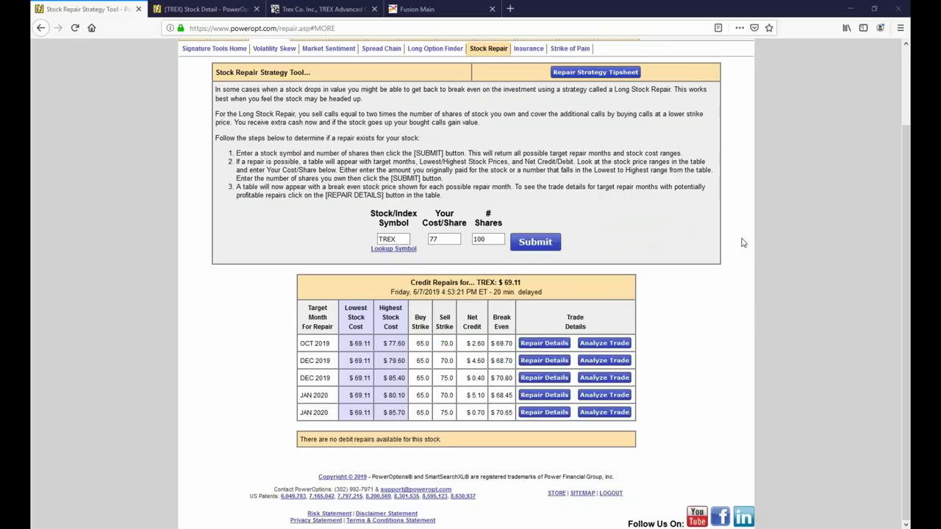
# Open the repair details for OCT 2019 and review the bought call, the two sold calls and the net credit
pyautogui.click(542, 344)
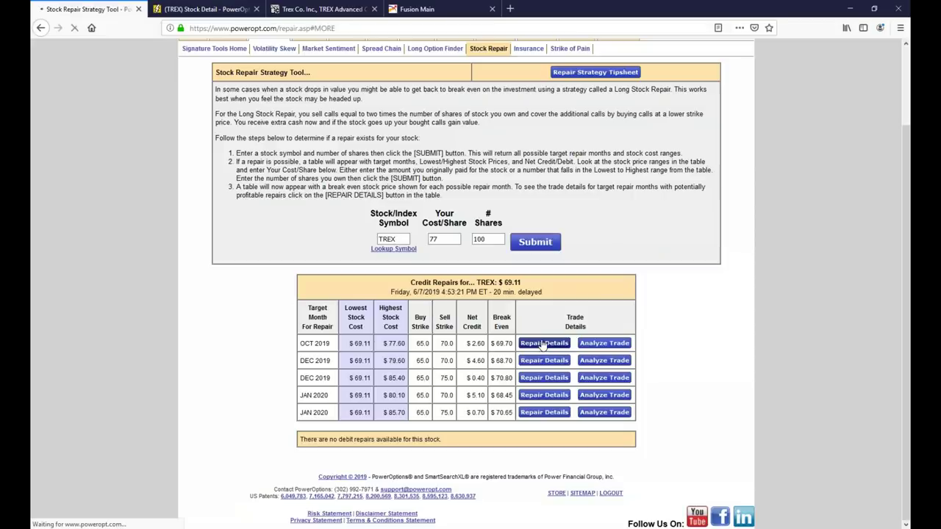
pyautogui.scroll(1, 531, 312)
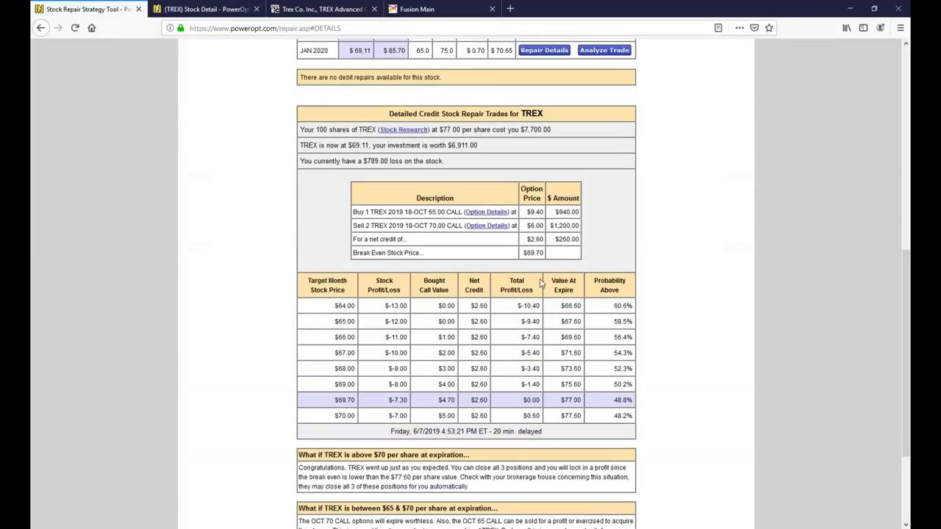
pyautogui.moveTo(538, 221); pyautogui.dragTo(544, 213)
pyautogui.moveTo(367, 225); pyautogui.dragTo(450, 228)
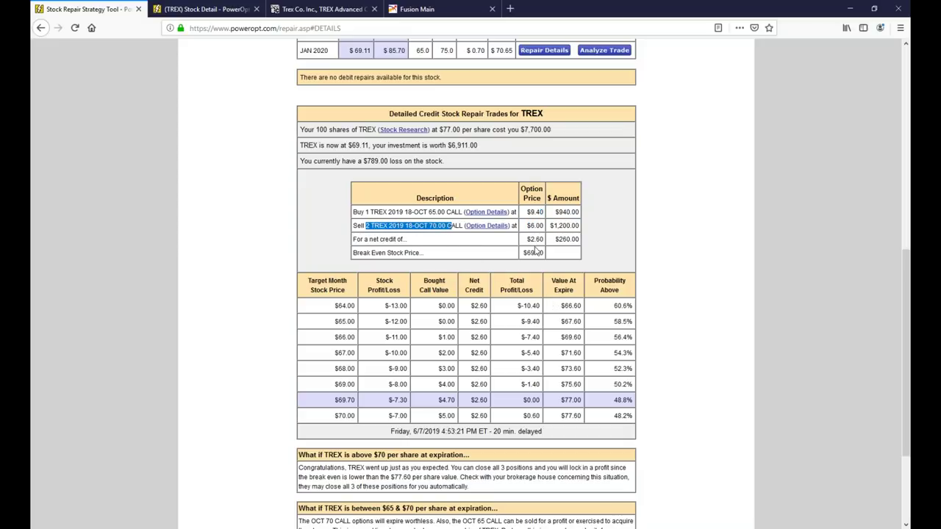
pyautogui.doubleClick(532, 225)
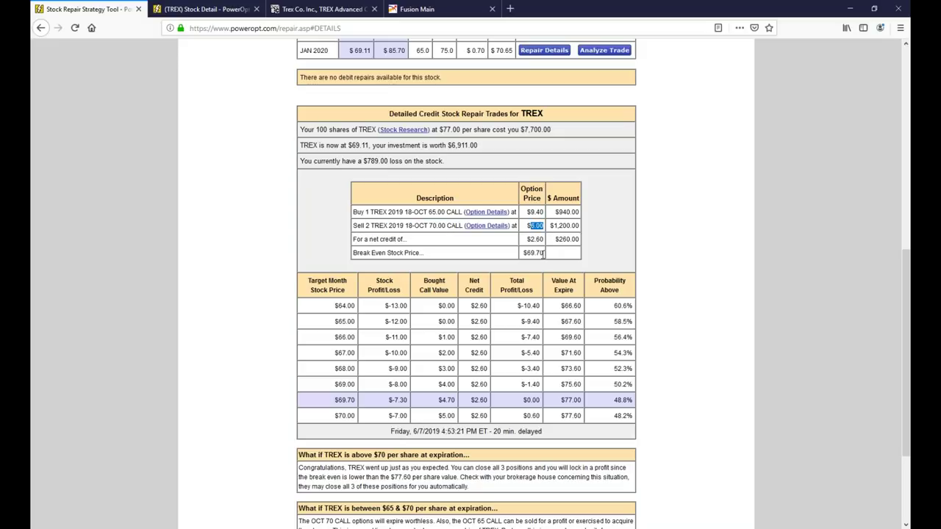
pyautogui.moveTo(531, 239); pyautogui.dragTo(548, 242)
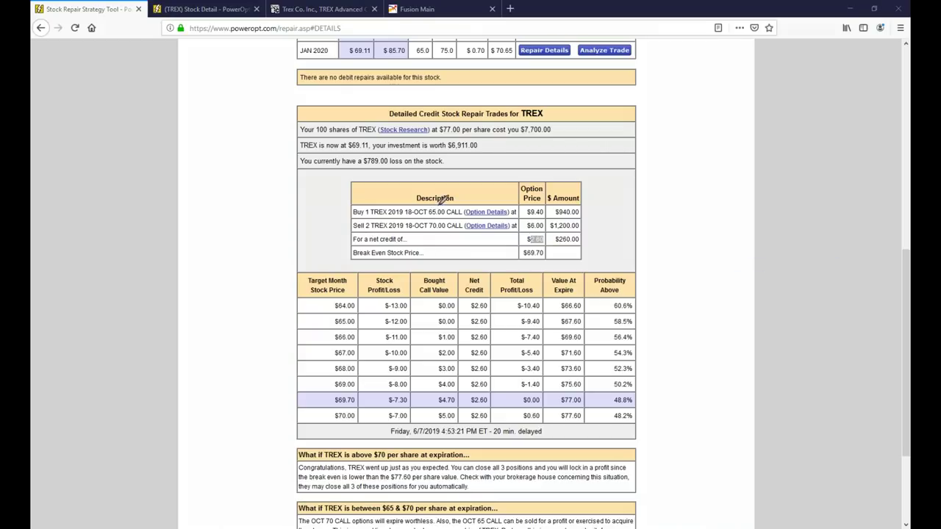
# Check off both option legs, sketch two rising curves beside the trade details, underline the original stock cost, and clear the markings
pyautogui.moveTo(446, 206); pyautogui.dragTo(473, 192)
pyautogui.moveTo(447, 221); pyautogui.dragTo(472, 215)
pyautogui.moveTo(126, 234)
pyautogui.mouseDown()
pyautogui.moveTo(153, 235)
pyautogui.moveTo(208, 184)
pyautogui.moveTo(248, 168)
pyautogui.moveTo(279, 178)
pyautogui.mouseUp()
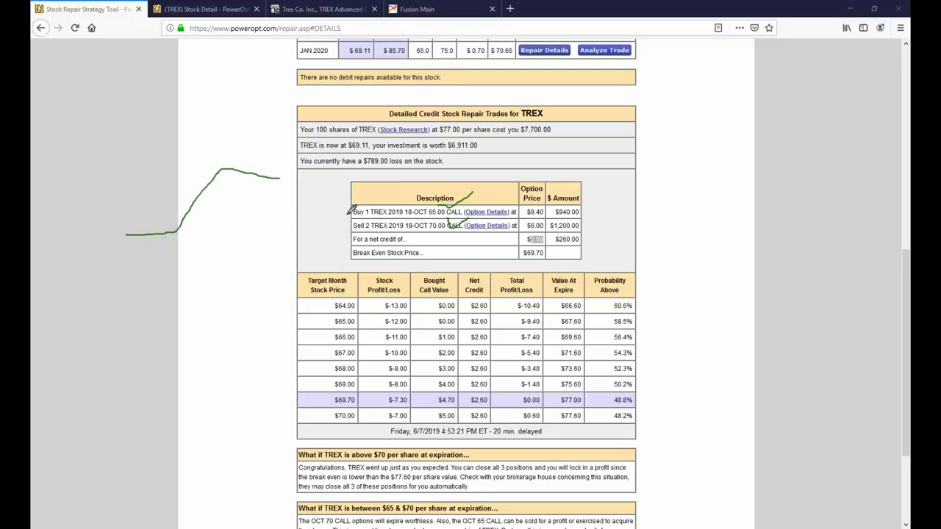
pyautogui.moveTo(342, 213)
pyautogui.mouseDown()
pyautogui.moveTo(350, 213)
pyautogui.moveTo(333, 228)
pyautogui.mouseUp()
pyautogui.moveTo(185, 286)
pyautogui.mouseDown()
pyautogui.moveTo(246, 224)
pyautogui.moveTo(317, 212)
pyautogui.mouseUp()
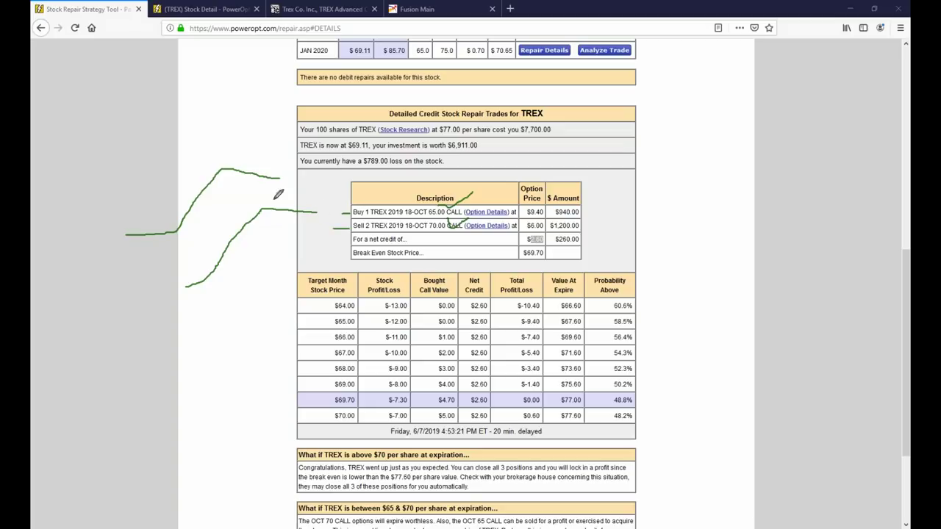
pyautogui.moveTo(263, 202)
pyautogui.mouseDown()
pyautogui.moveTo(272, 218)
pyautogui.moveTo(263, 202)
pyautogui.mouseUp()
pyautogui.moveTo(521, 130); pyautogui.dragTo(552, 130)
pyautogui.press('e')
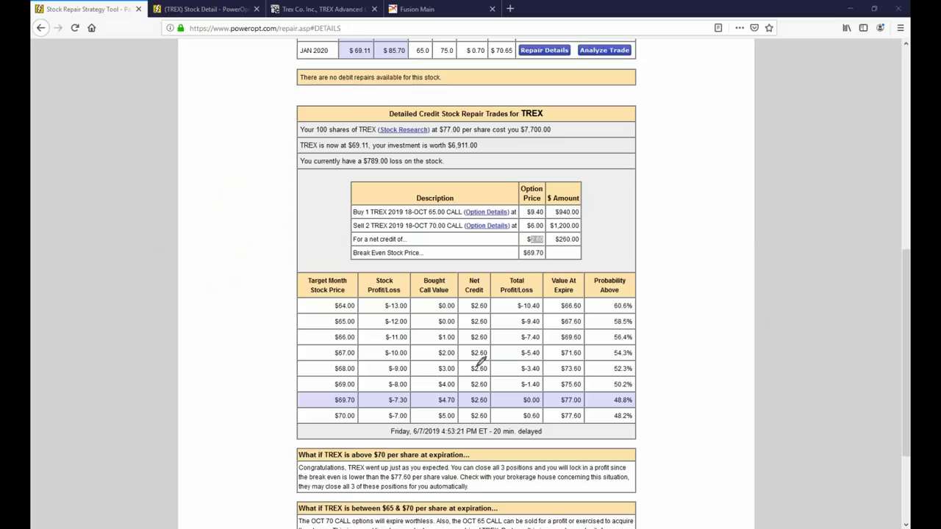
# Mark up the break-even row's price, stock loss, call value, net credit and expiration values, circle the 65.00 strike, and clear the markings
pyautogui.moveTo(293, 400)
pyautogui.mouseDown()
pyautogui.moveTo(333, 401)
pyautogui.moveTo(313, 409)
pyautogui.mouseUp()
pyautogui.moveTo(410, 389)
pyautogui.mouseDown()
pyautogui.moveTo(377, 398)
pyautogui.moveTo(392, 410)
pyautogui.moveTo(414, 395)
pyautogui.moveTo(401, 401)
pyautogui.mouseUp()
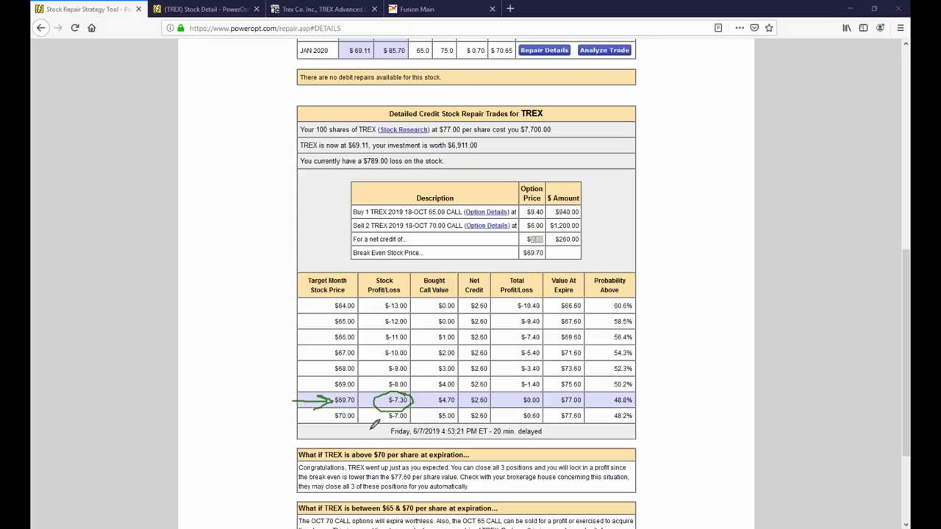
pyautogui.moveTo(471, 396)
pyautogui.mouseDown()
pyautogui.moveTo(491, 410)
pyautogui.moveTo(500, 389)
pyautogui.moveTo(476, 391)
pyautogui.mouseUp()
pyautogui.moveTo(453, 194)
pyautogui.mouseDown()
pyautogui.moveTo(435, 196)
pyautogui.moveTo(427, 214)
pyautogui.moveTo(457, 199)
pyautogui.mouseUp()
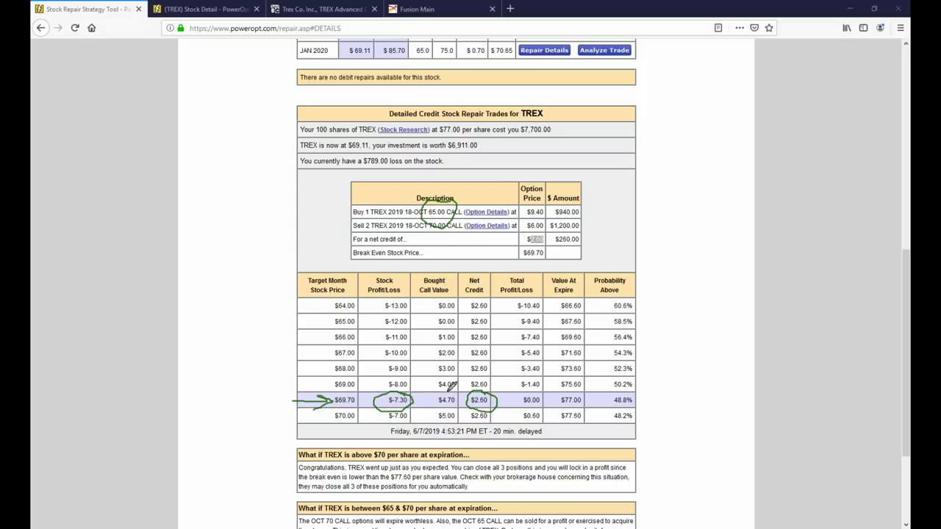
pyautogui.moveTo(444, 389)
pyautogui.mouseDown()
pyautogui.moveTo(421, 400)
pyautogui.moveTo(471, 403)
pyautogui.moveTo(447, 384)
pyautogui.moveTo(441, 389)
pyautogui.mouseUp()
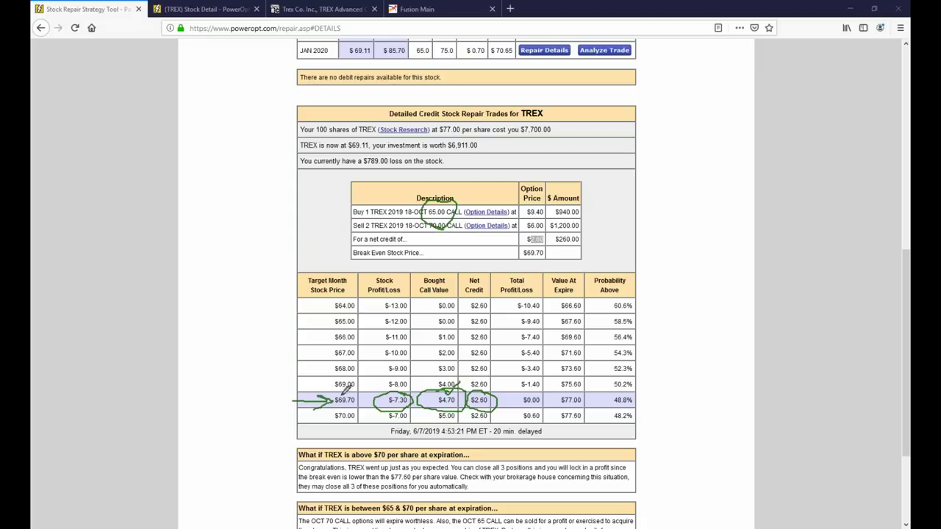
pyautogui.moveTo(345, 385); pyautogui.dragTo(355, 381)
pyautogui.moveTo(482, 386)
pyautogui.mouseDown()
pyautogui.moveTo(498, 381)
pyautogui.moveTo(543, 405)
pyautogui.moveTo(594, 406)
pyautogui.moveTo(582, 388)
pyautogui.moveTo(506, 387)
pyautogui.moveTo(572, 386)
pyautogui.mouseUp()
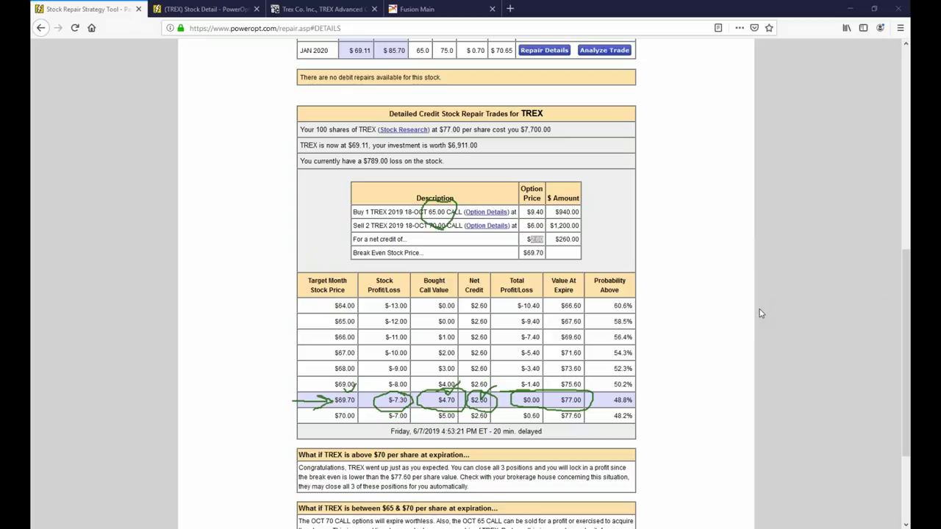
pyautogui.press('e')
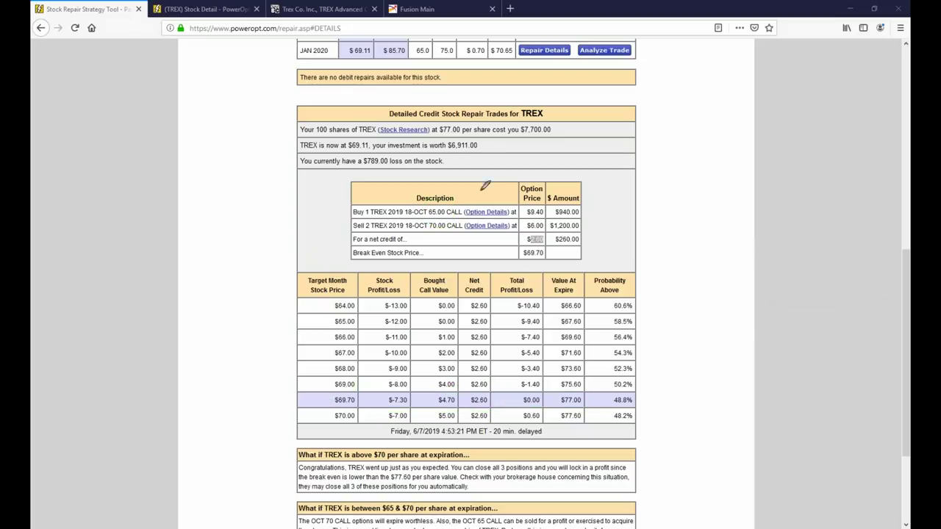
# Circle the sold calls' option price, write 71 beside the trade details, mark the bought call, and clear the markings
pyautogui.moveTo(541, 213)
pyautogui.mouseDown()
pyautogui.moveTo(521, 225)
pyautogui.moveTo(552, 233)
pyautogui.moveTo(525, 218)
pyautogui.mouseUp()
pyautogui.moveTo(596, 209)
pyautogui.mouseDown()
pyautogui.moveTo(616, 213)
pyautogui.moveTo(607, 237)
pyautogui.moveTo(621, 223)
pyautogui.moveTo(632, 240)
pyautogui.mouseUp()
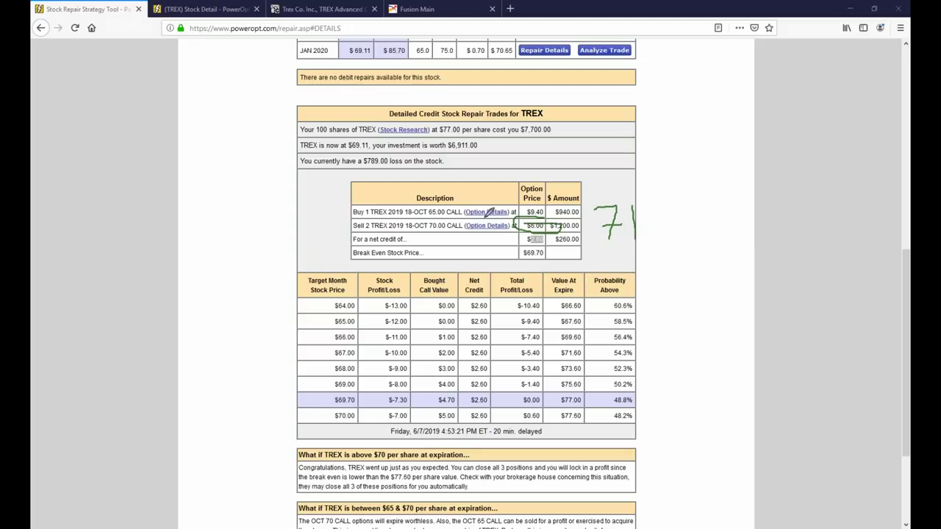
pyautogui.moveTo(442, 220); pyautogui.dragTo(456, 220)
pyautogui.press('Escape')
# Analyze the OCT 2019 repair trade in a maximized window and resubmit its three TREX legs for the spread analysis
pyautogui.scroll(5, 668, 277)
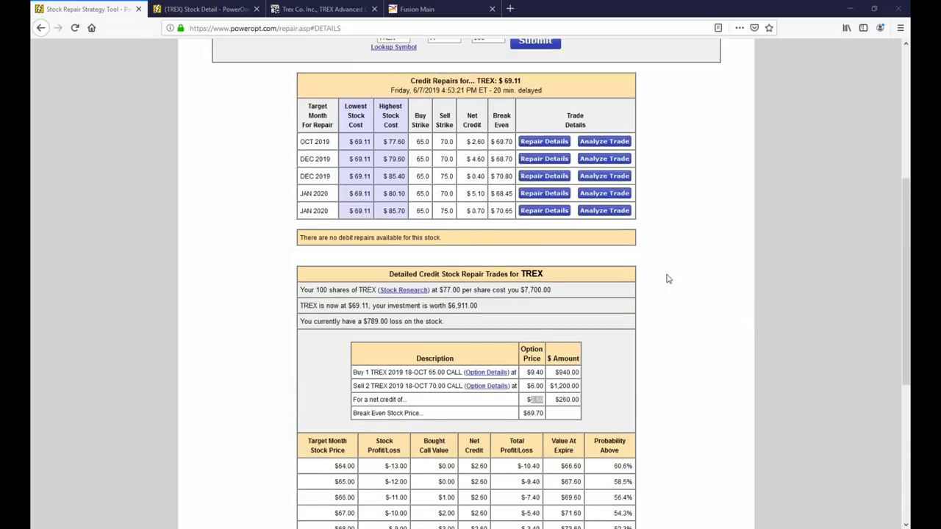
pyautogui.click(615, 193)
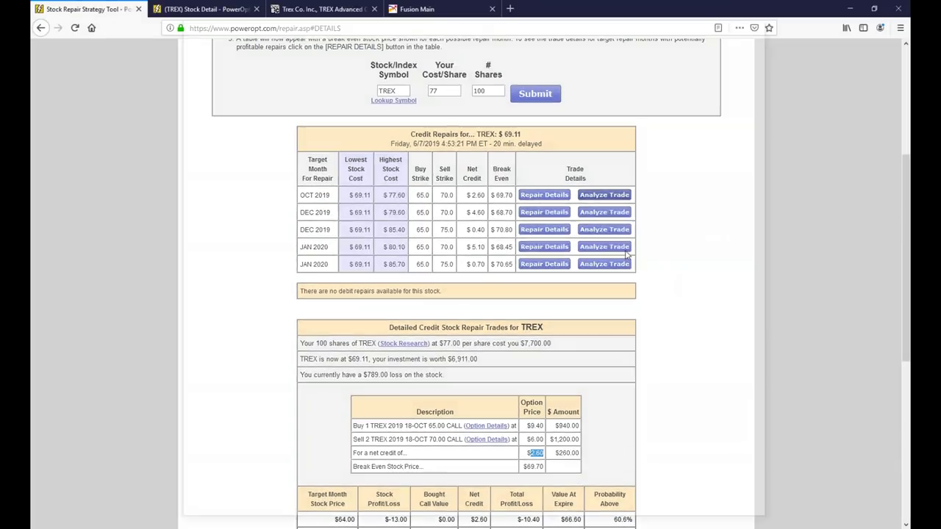
pyautogui.scroll(-8, 471, 294)
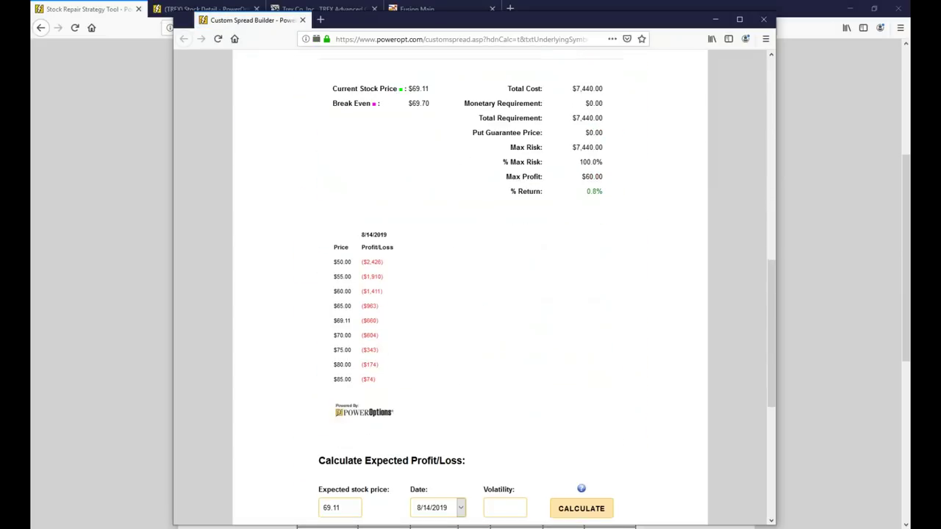
pyautogui.click(739, 20)
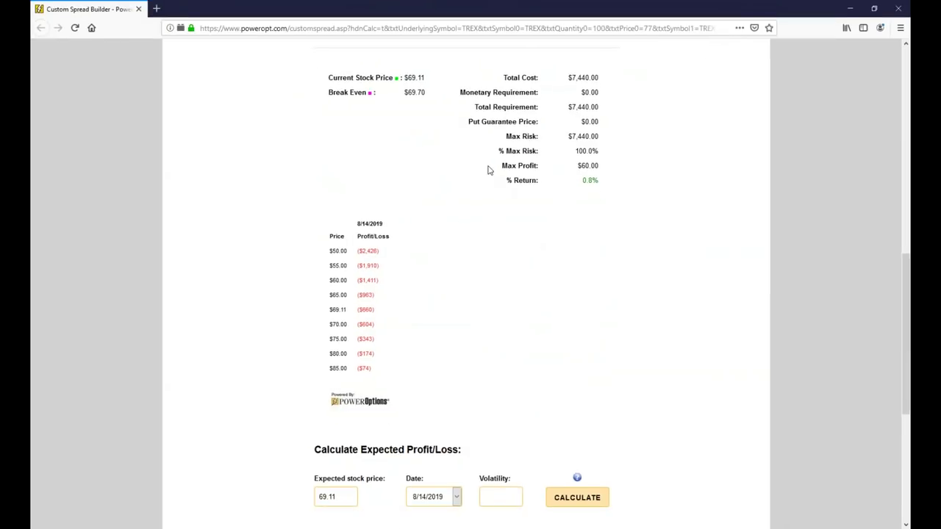
pyautogui.scroll(4, 493, 158)
pyautogui.click(467, 161)
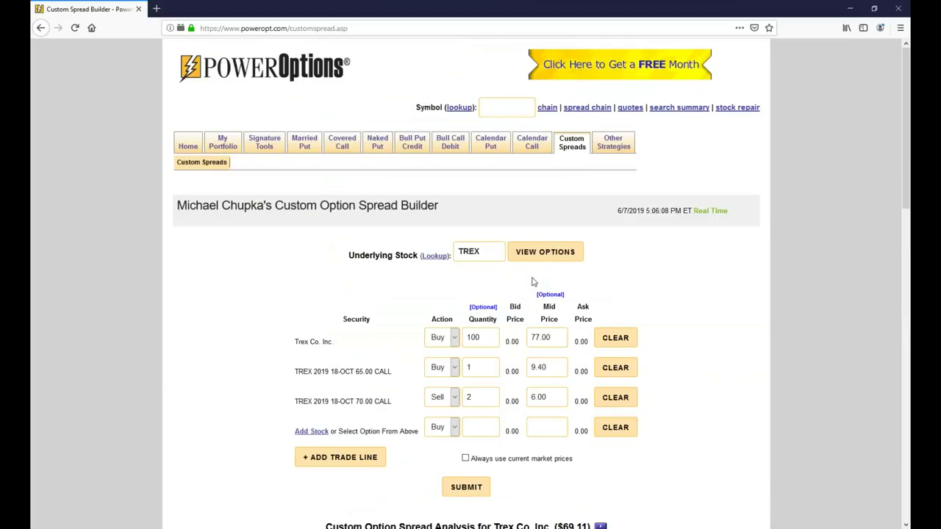
# Review the TREX profit/loss analysis and highlight the maximum profit and percent return
pyautogui.scroll(-10, 533, 282)
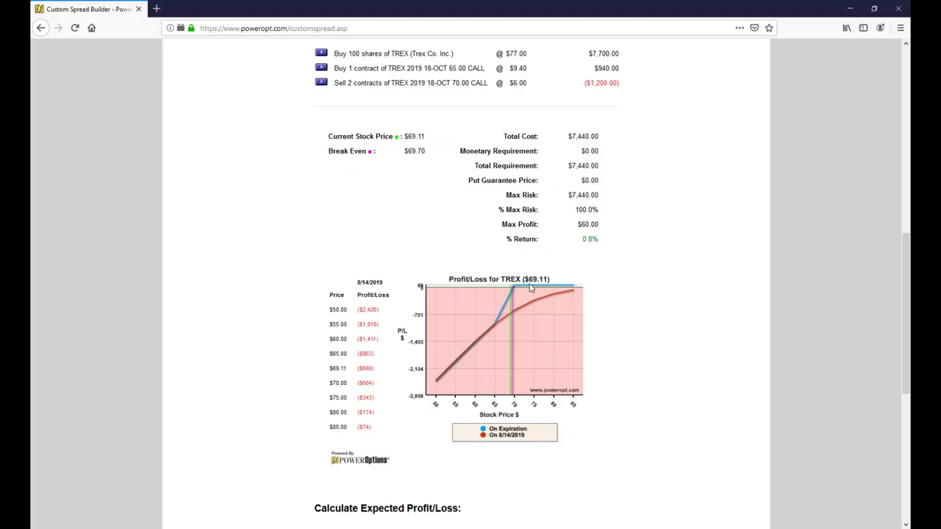
pyautogui.moveTo(578, 225); pyautogui.dragTo(615, 241)
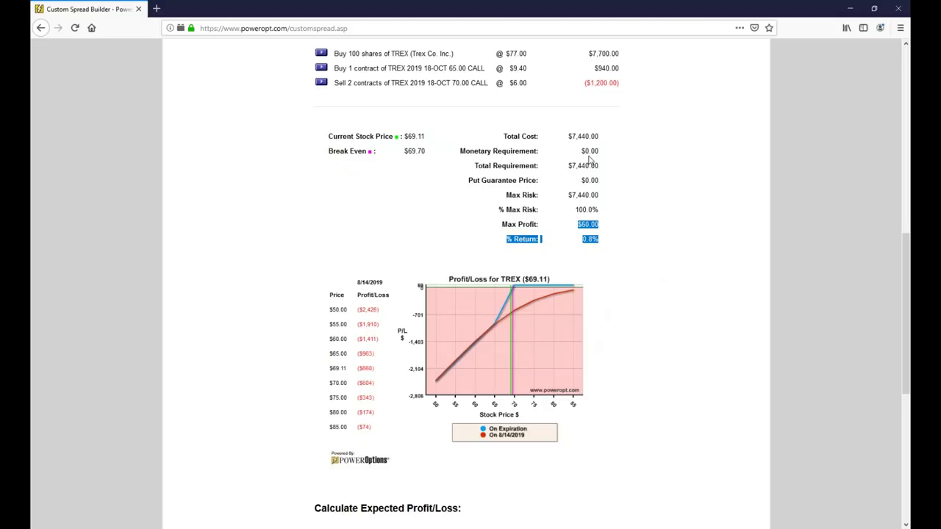
pyautogui.click(631, 221)
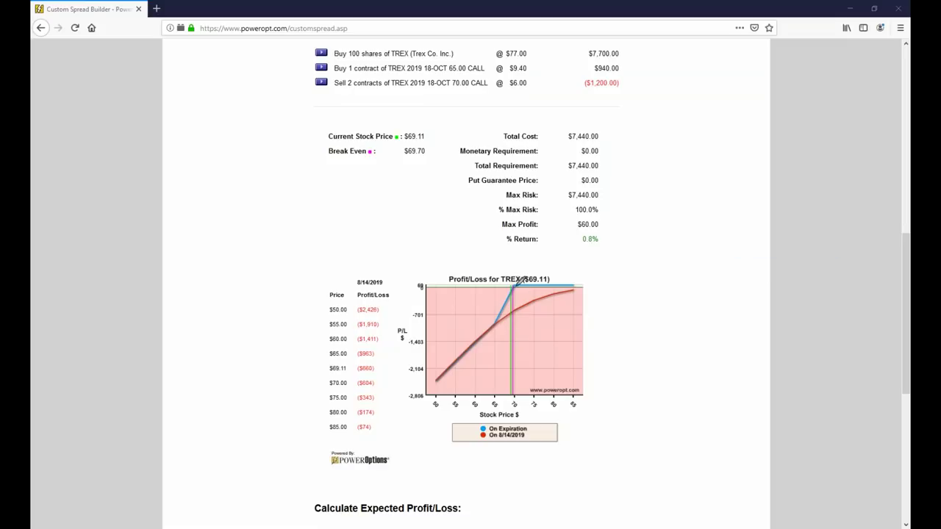
# Bracket the steep expiration line from 65 to 70, write +5, mark the 70 point, and circle the sold 70.00 calls with an arrow
pyautogui.moveTo(496, 322)
pyautogui.mouseDown()
pyautogui.moveTo(487, 309)
pyautogui.moveTo(507, 285)
pyautogui.mouseUp()
pyautogui.moveTo(618, 185)
pyautogui.mouseDown()
pyautogui.moveTo(617, 211)
pyautogui.moveTo(633, 182)
pyautogui.moveTo(629, 214)
pyautogui.mouseUp()
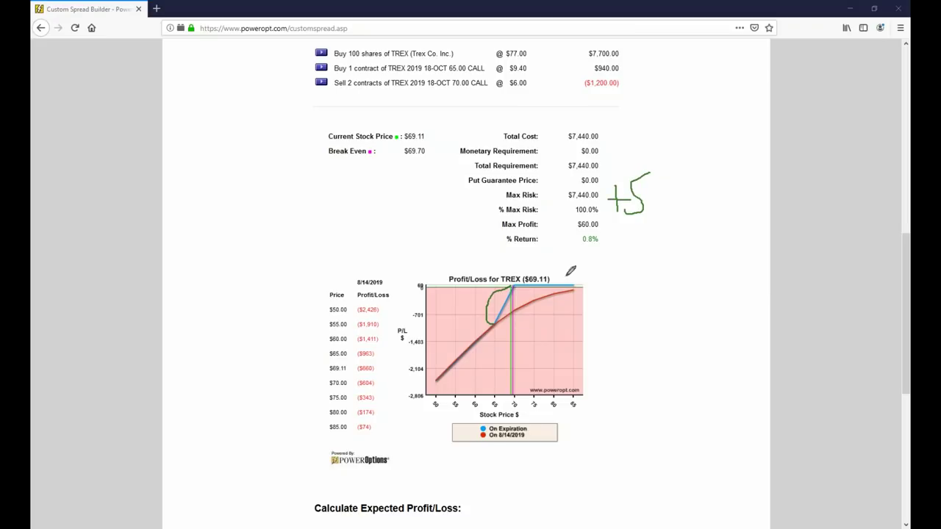
pyautogui.moveTo(522, 275); pyautogui.dragTo(522, 296)
pyautogui.moveTo(473, 73)
pyautogui.mouseDown()
pyautogui.moveTo(434, 95)
pyautogui.moveTo(531, 93)
pyautogui.moveTo(471, 71)
pyautogui.mouseUp()
pyautogui.moveTo(507, 102)
pyautogui.mouseDown()
pyautogui.moveTo(572, 109)
pyautogui.moveTo(571, 129)
pyautogui.mouseUp()
pyautogui.moveTo(600, 94)
pyautogui.mouseDown()
pyautogui.moveTo(614, 122)
pyautogui.moveTo(646, 94)
pyautogui.moveTo(615, 121)
pyautogui.mouseUp()
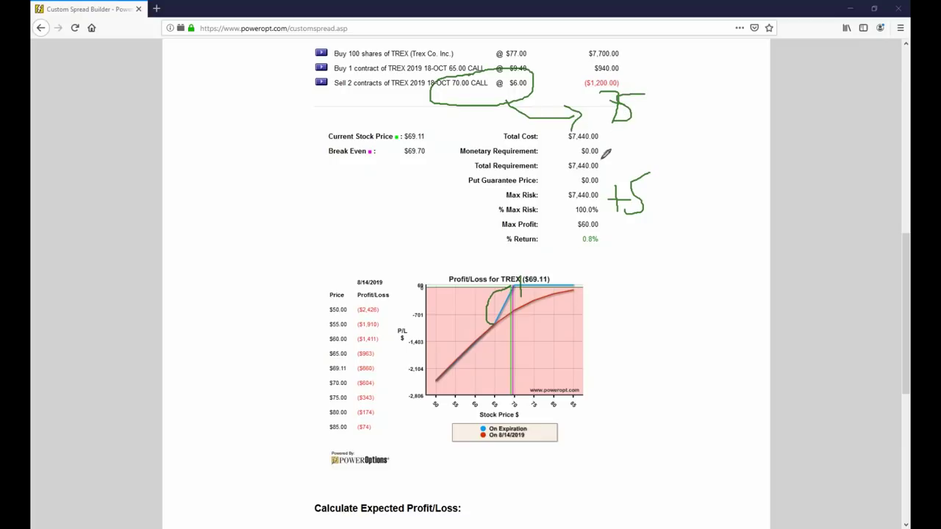
# Write 2.60 under the +5, mark the flat line past 70 with 71, circle the stock's $77.00 price, and clear the markings
pyautogui.moveTo(618, 230)
pyautogui.mouseDown()
pyautogui.moveTo(644, 249)
pyautogui.moveTo(684, 234)
pyautogui.mouseUp()
pyautogui.click(649, 246)
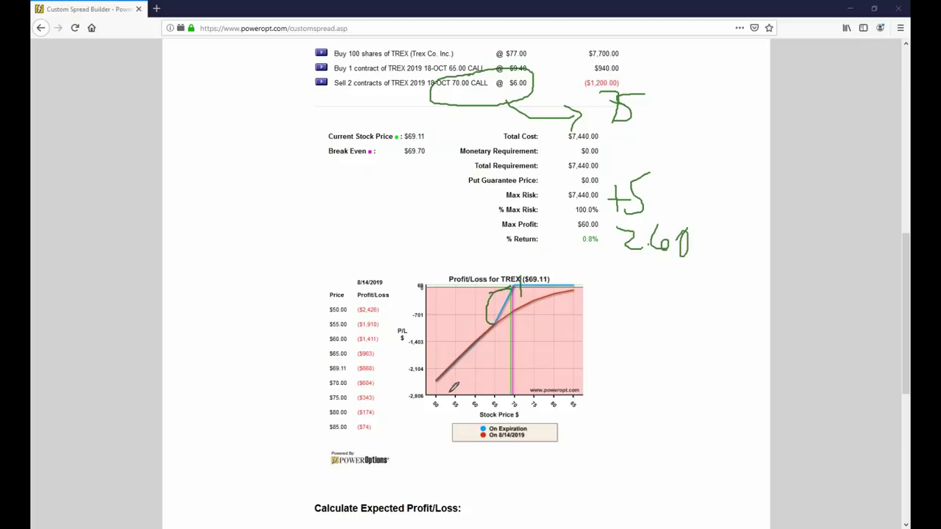
pyautogui.moveTo(521, 284)
pyautogui.mouseDown()
pyautogui.moveTo(517, 302)
pyautogui.moveTo(552, 296)
pyautogui.mouseUp()
pyautogui.moveTo(551, 260); pyautogui.dragTo(588, 276)
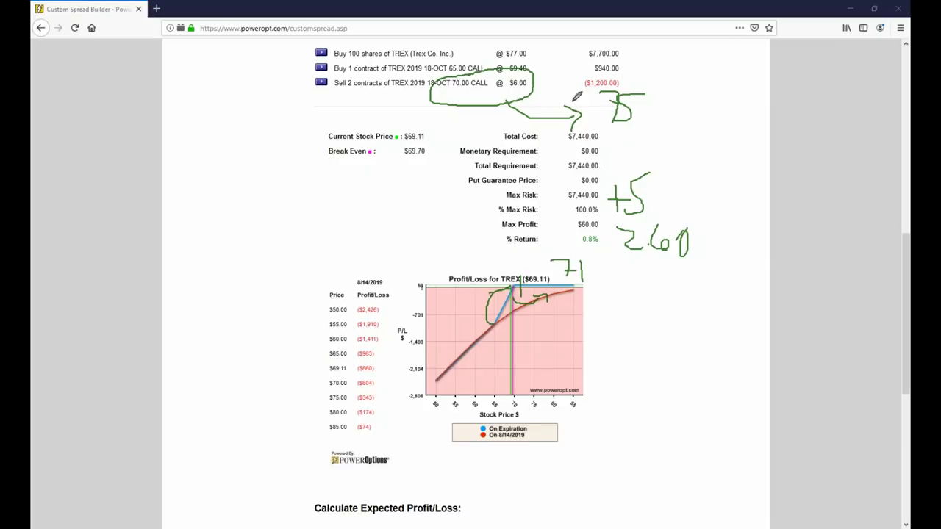
pyautogui.moveTo(549, 47)
pyautogui.mouseDown()
pyautogui.moveTo(487, 45)
pyautogui.moveTo(501, 27)
pyautogui.mouseUp()
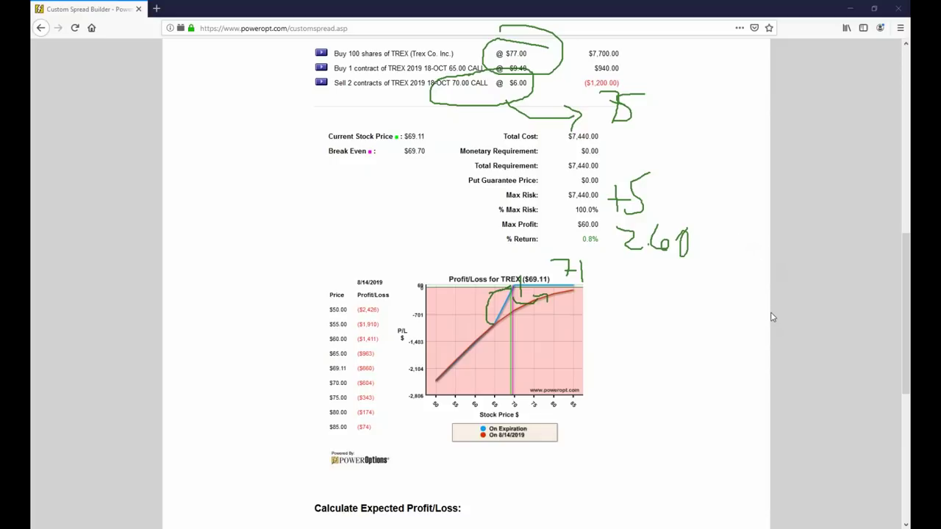
pyautogui.press('Escape')
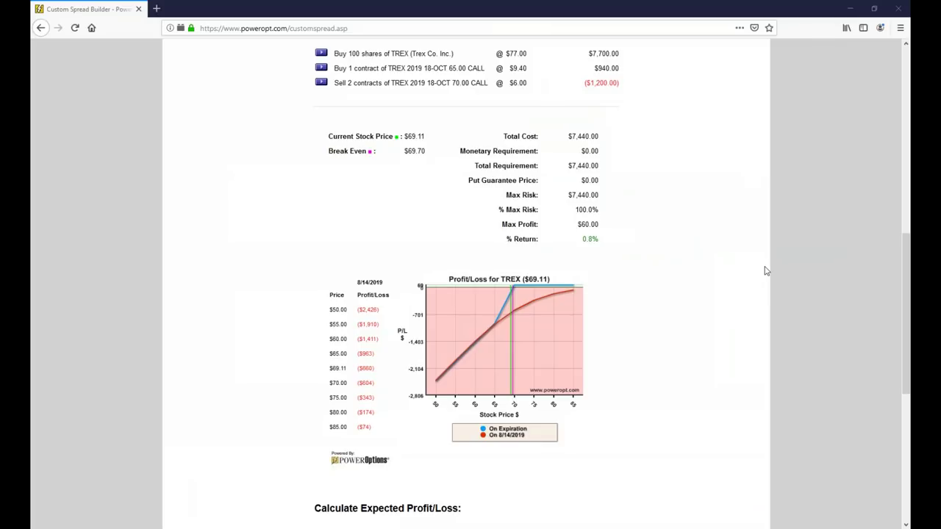
# Return to the Stock Repair tool and highlight the DEC 2019 break-even, the entered shares and cost, and the current TREX price
pyautogui.hotkey('alt', 'Tab')
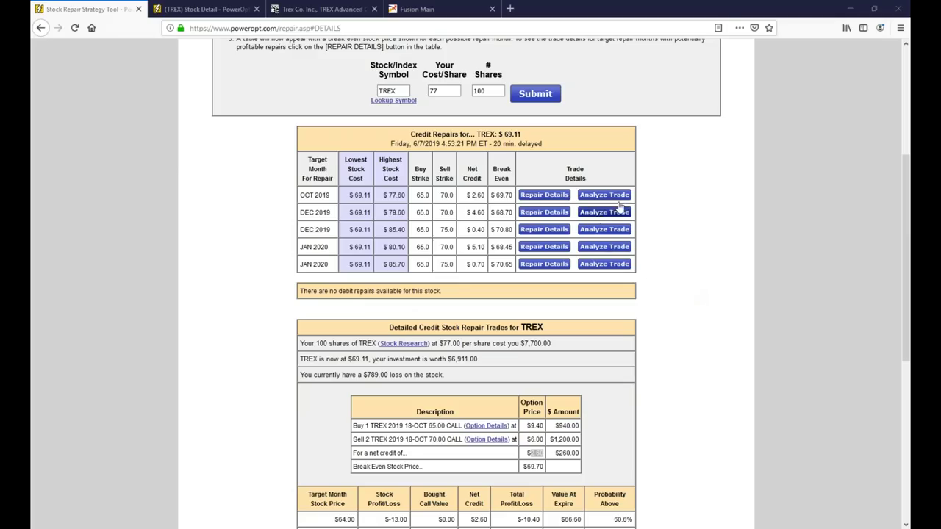
pyautogui.moveTo(490, 195); pyautogui.dragTo(513, 212)
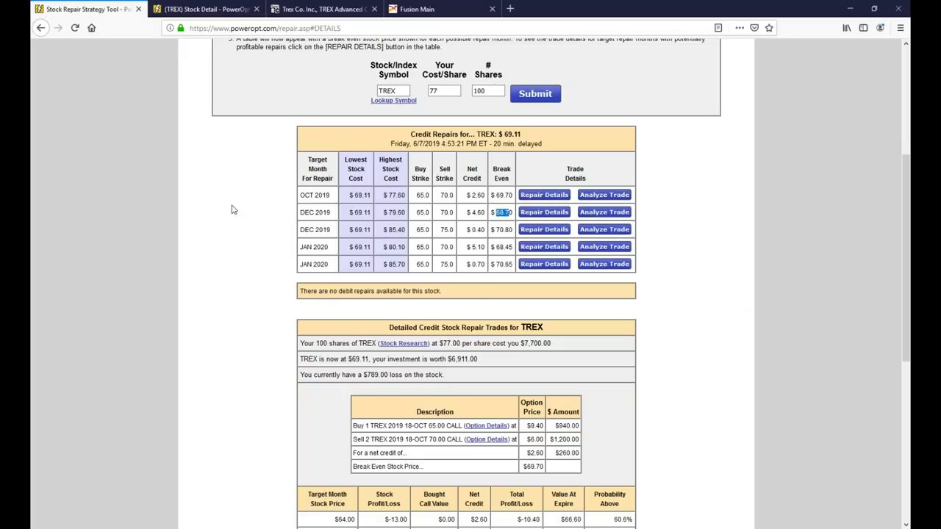
pyautogui.scroll(1, 277, 217)
pyautogui.scroll(1, 277, 217)
pyautogui.moveTo(379, 145); pyautogui.dragTo(465, 147)
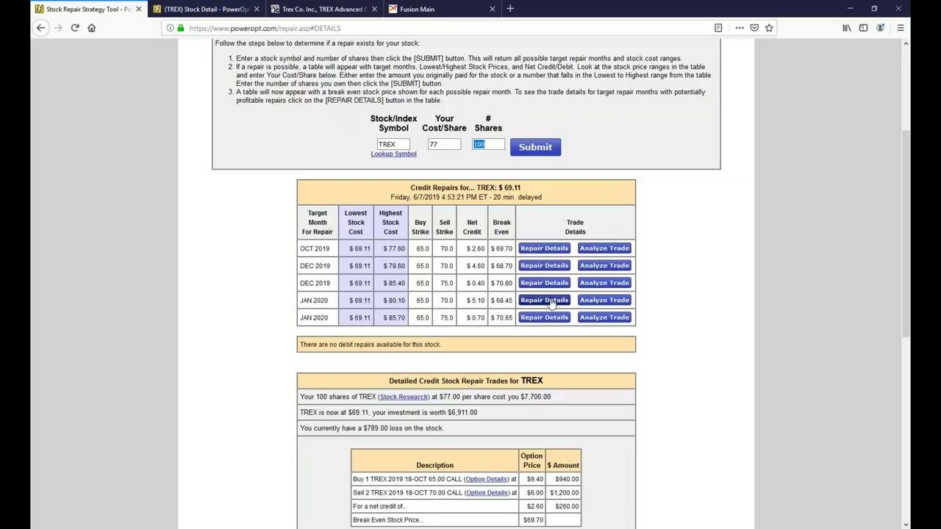
pyautogui.scroll(1, 480, 261)
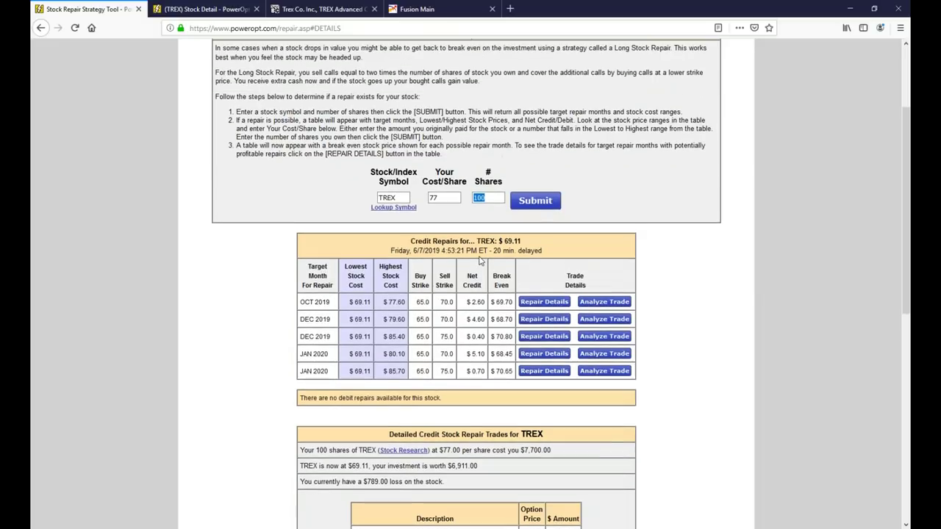
pyautogui.doubleClick(434, 198)
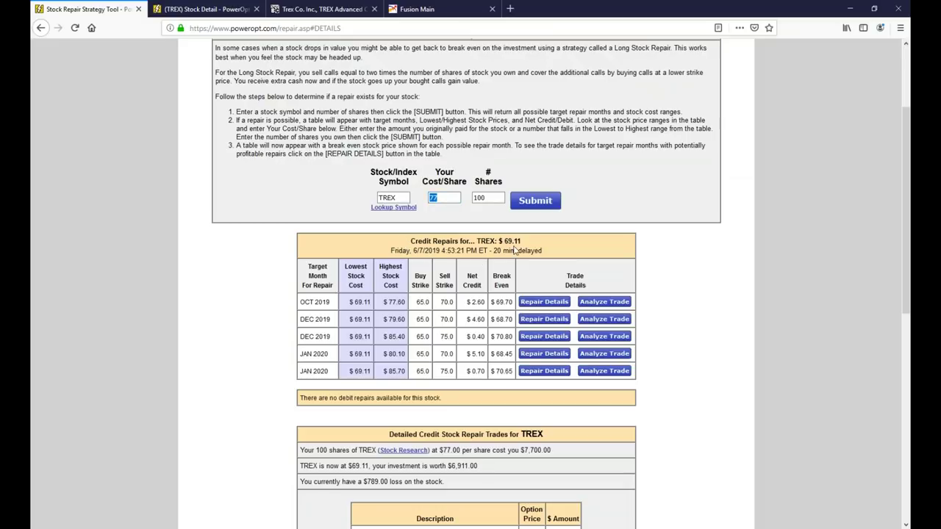
pyautogui.moveTo(504, 241); pyautogui.dragTo(521, 241)
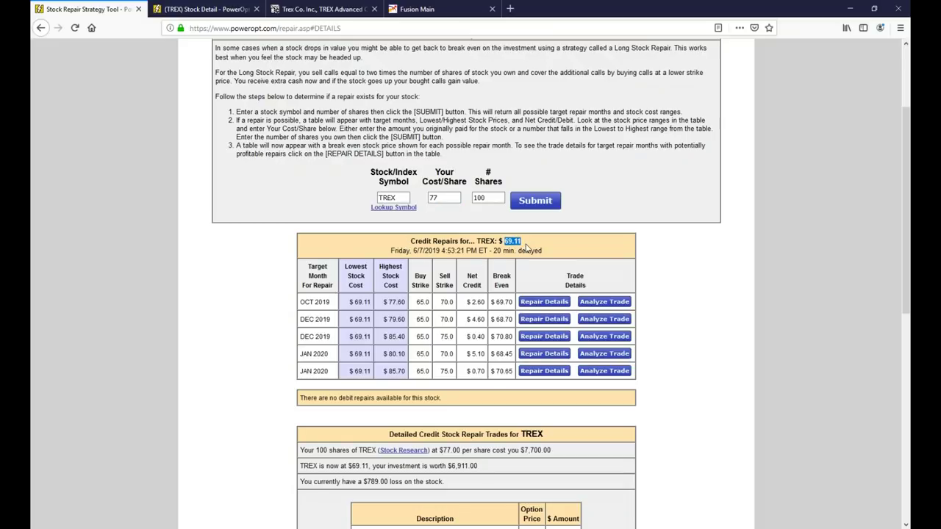
# Recalculate the TREX repairs with a cost per share of 73.00 and 200 shares
pyautogui.doubleClick(444, 201)
pyautogui.click(444, 201)
pyautogui.write('73.00')
pyautogui.press('Tab')
pyautogui.write('100')
pyautogui.press('BackSpace')
pyautogui.write('2')
pyautogui.click(535, 200)
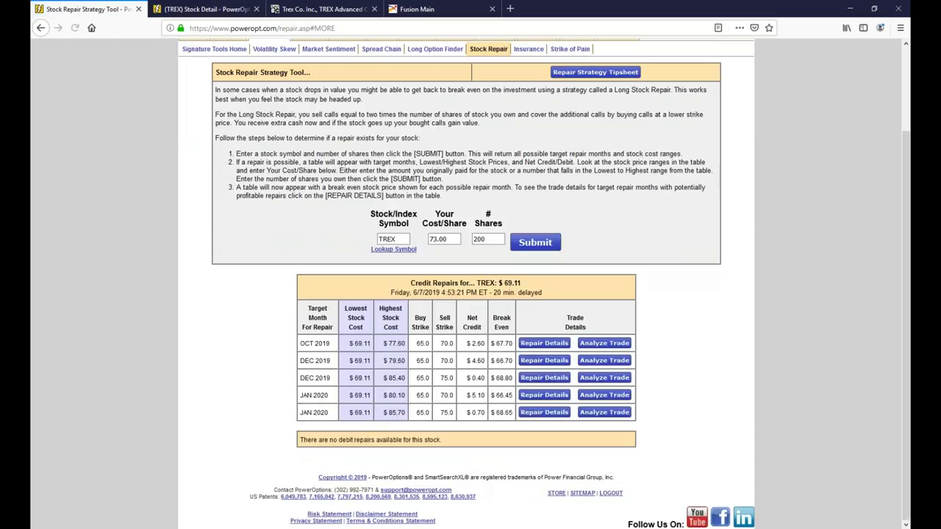
# Highlight the OCT 2019 repair row and the current TREX price, and review the recalculated credit repairs
pyautogui.moveTo(384, 343); pyautogui.dragTo(519, 350)
pyautogui.moveTo(498, 283); pyautogui.dragTo(540, 289)
pyautogui.click(229, 321)
pyautogui.scroll(1, 222, 324)
pyautogui.scroll(2, 223, 324)
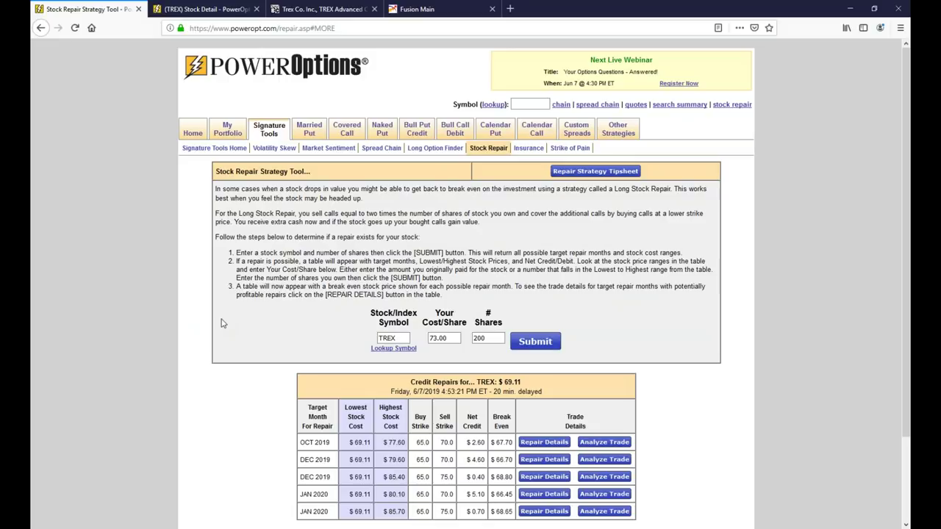
pyautogui.scroll(-3, 224, 324)
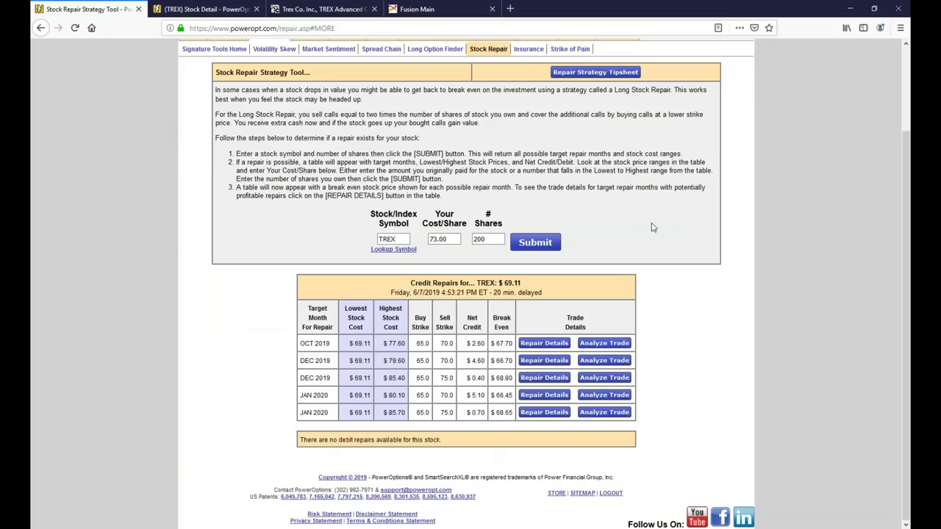
pyautogui.scroll(2, 651, 228)
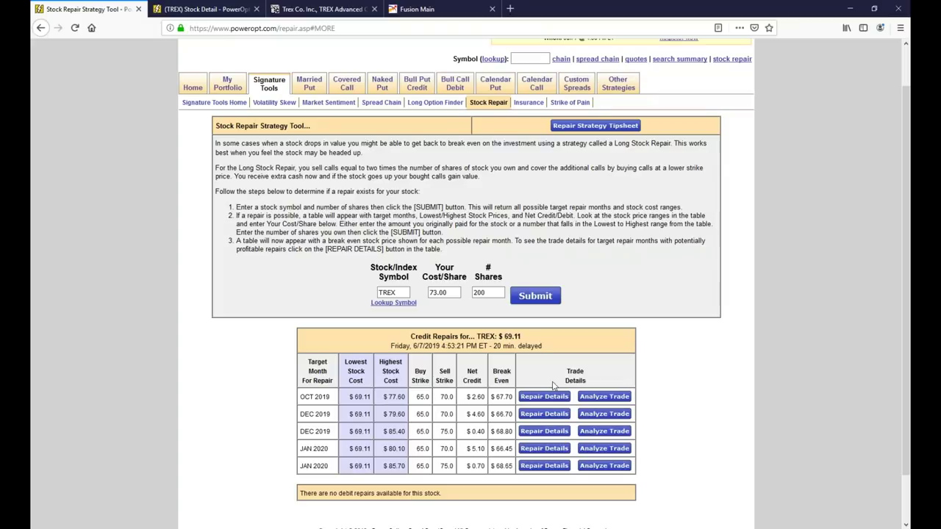
# Highlight the OCT 2019 repair's break-even price and its target month
pyautogui.moveTo(492, 397); pyautogui.dragTo(513, 397)
pyautogui.moveTo(301, 401); pyautogui.dragTo(336, 400)
pyautogui.click(343, 407)
pyautogui.moveTo(302, 398); pyautogui.dragTo(328, 397)
# Open the Free Webinars page and copy its web address
pyautogui.scroll(1, 438, 342)
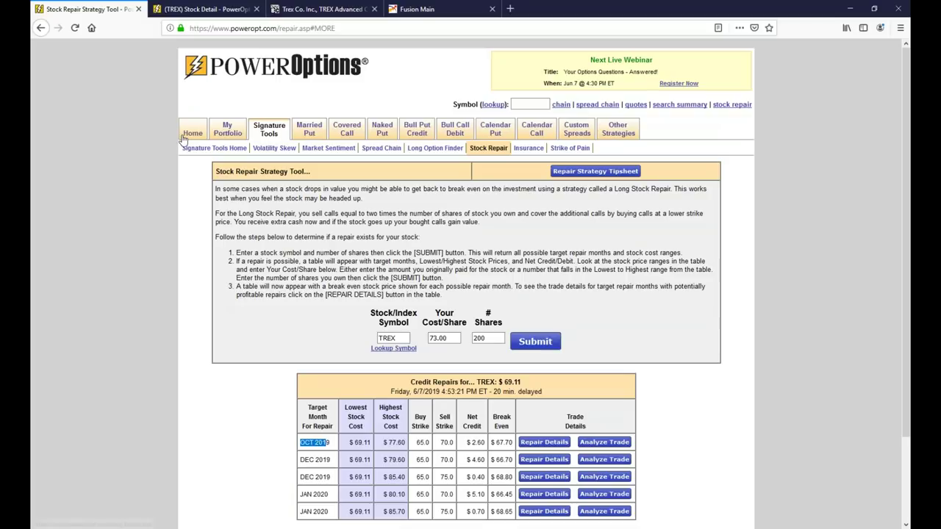
pyautogui.moveTo(193, 133)
pyautogui.click(237, 151)
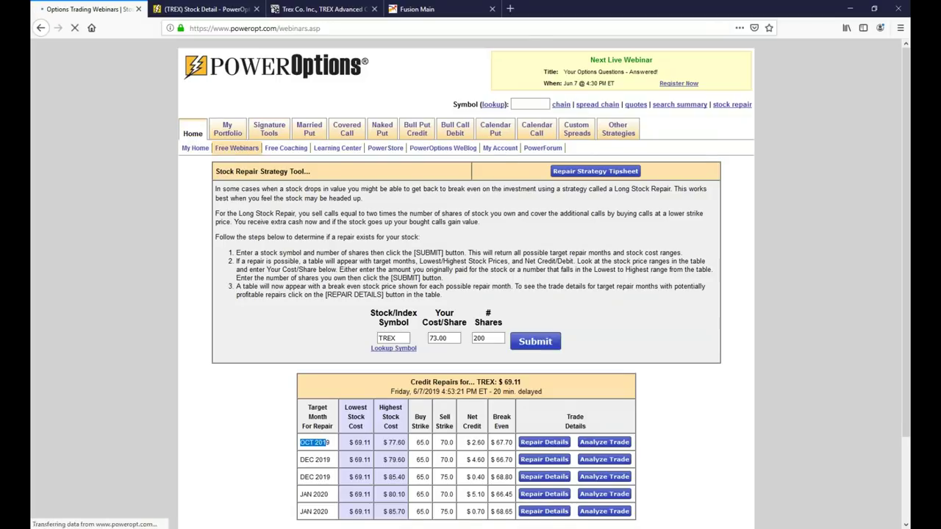
pyautogui.click(346, 27)
pyautogui.rightClick(345, 27)
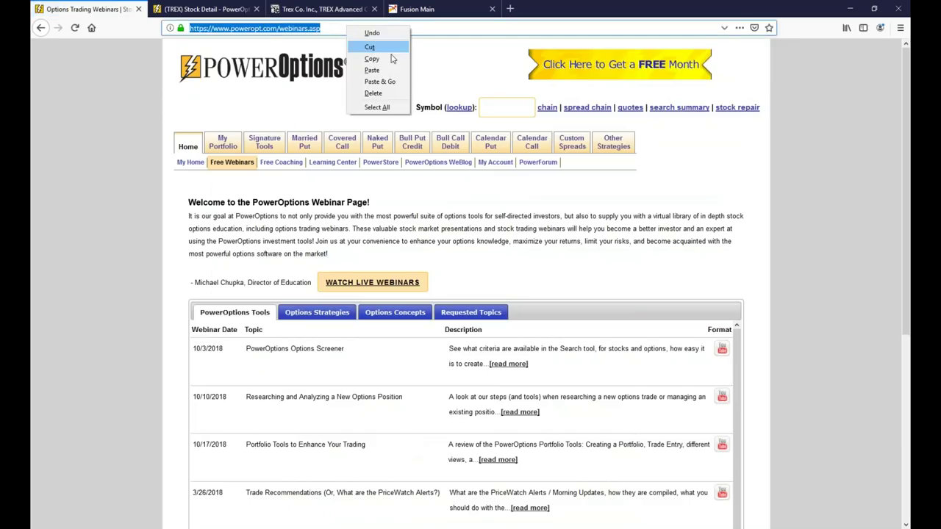
pyautogui.click(390, 58)
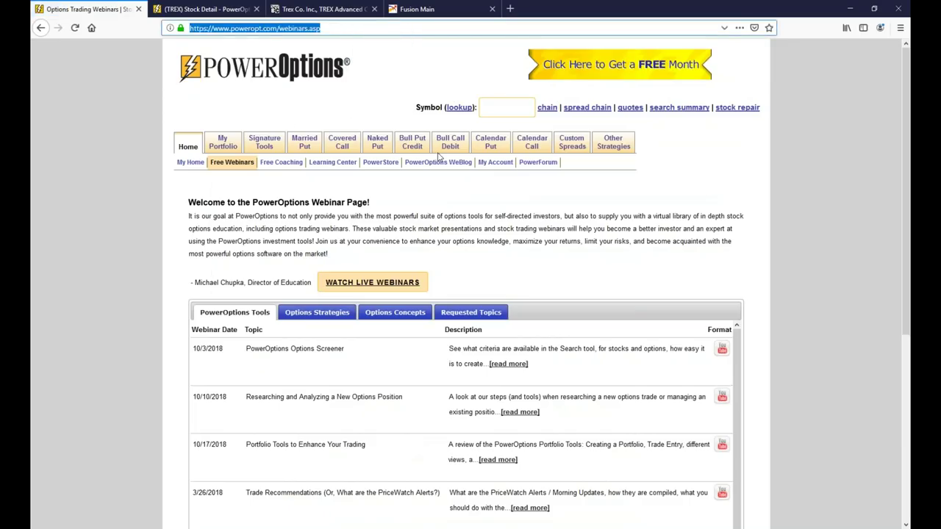
pyautogui.click(756, 399)
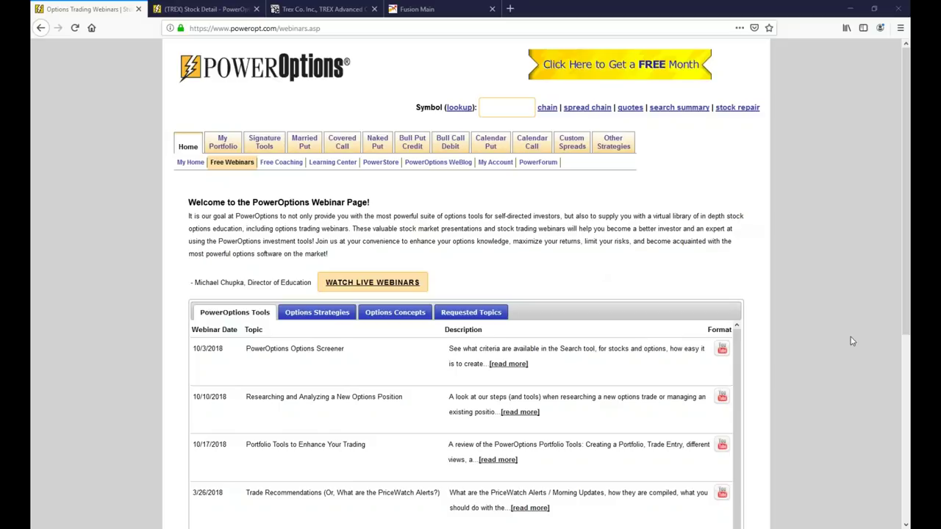
# Show the Options Concepts webinars, expand the Manage Your Broken Position! description, and highlight its listed management methods
pyautogui.scroll(-3, 537, 257)
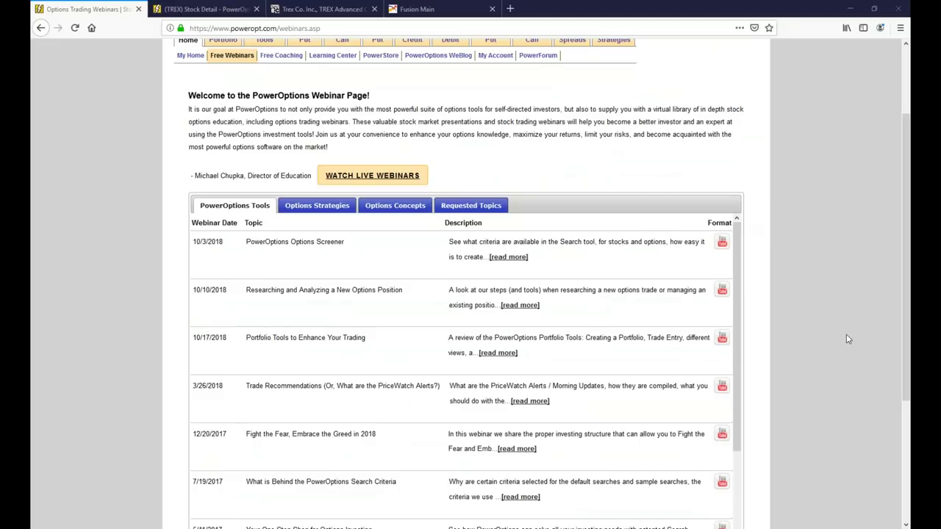
pyautogui.click(395, 209)
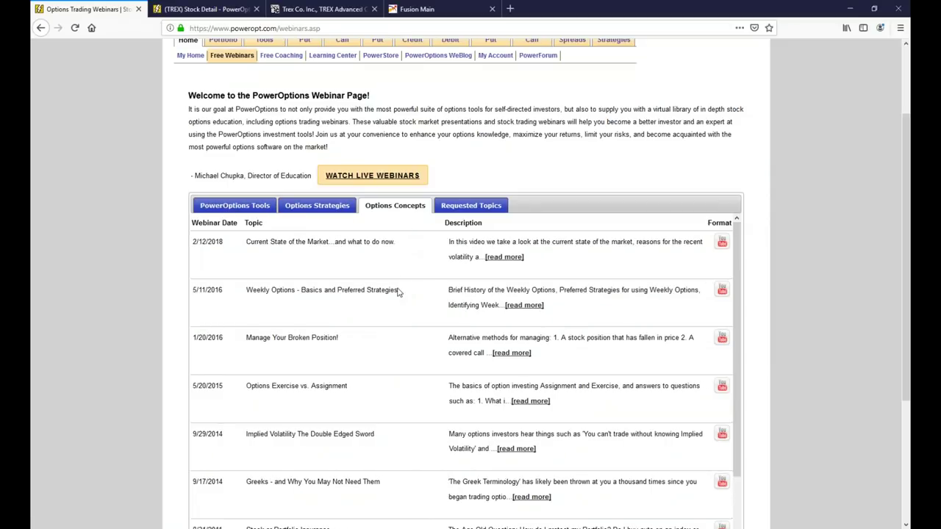
pyautogui.moveTo(247, 340); pyautogui.dragTo(353, 343)
pyautogui.click(511, 355)
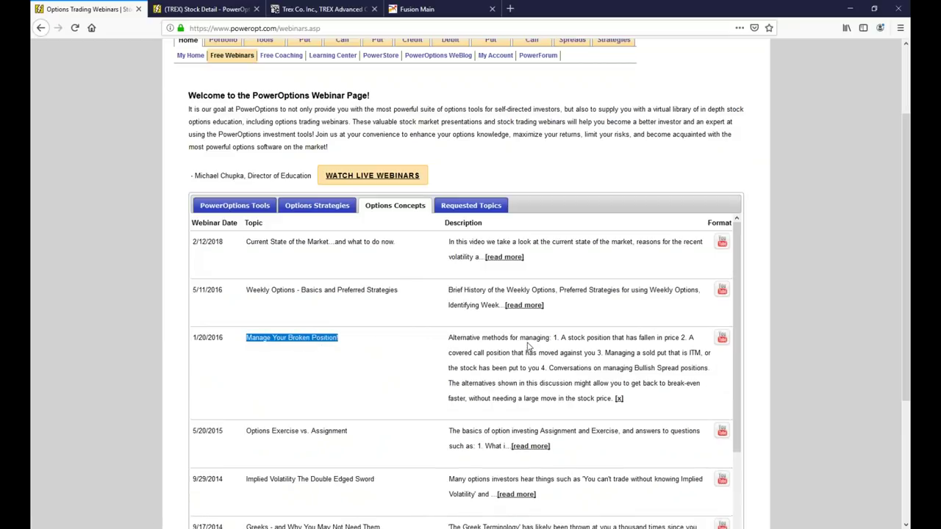
pyautogui.click(542, 339)
pyautogui.moveTo(449, 339); pyautogui.dragTo(704, 367)
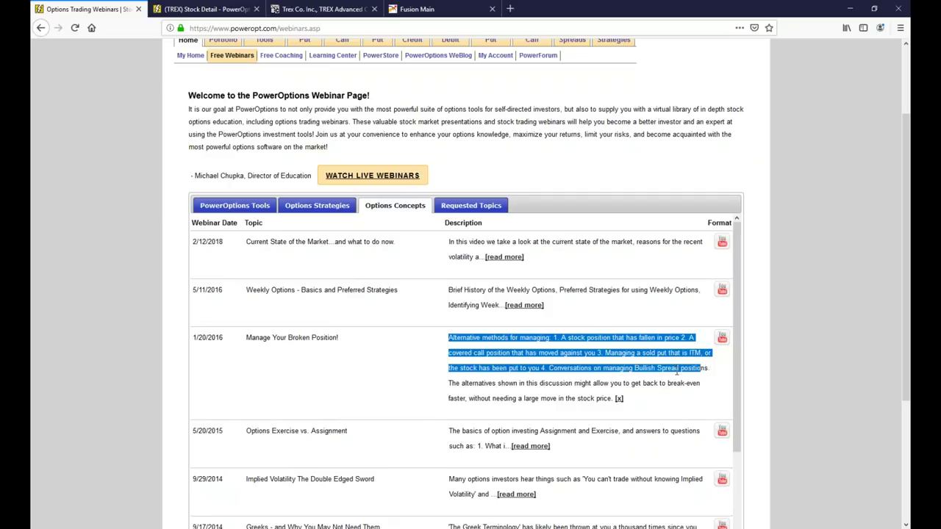
pyautogui.click(410, 353)
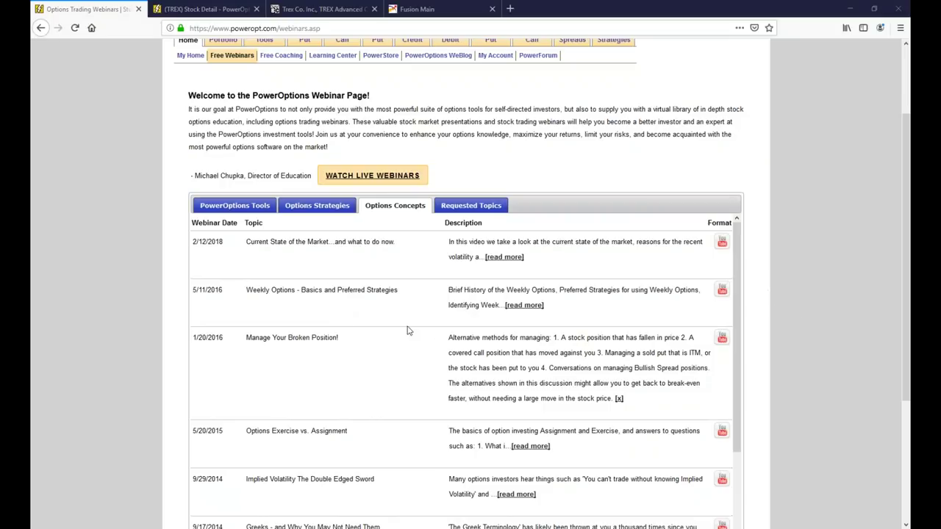
# Open the Position Insurance Tool from the Signature Tools
pyautogui.scroll(3, 344, 341)
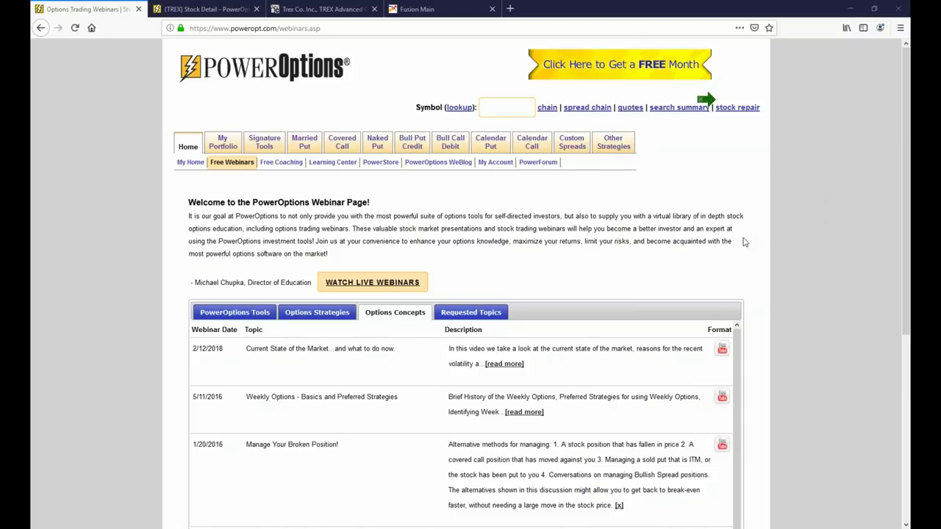
pyautogui.click(259, 141)
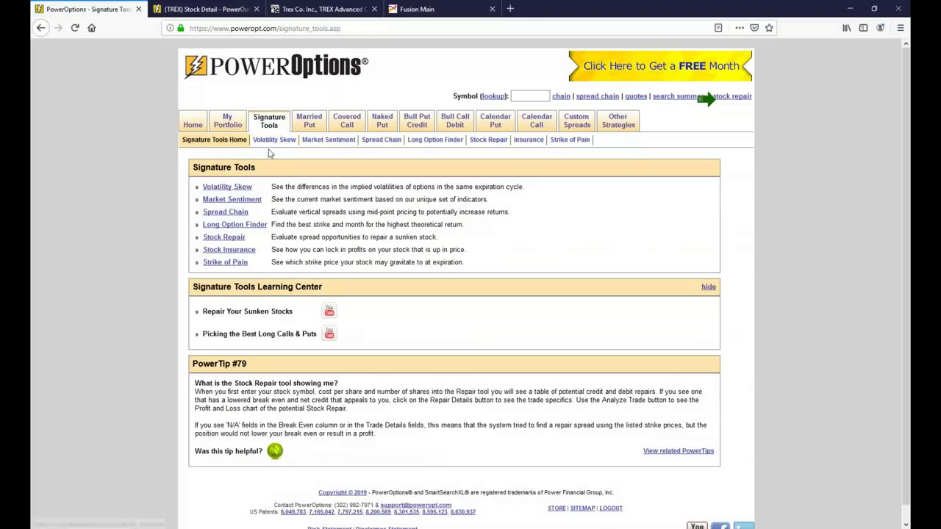
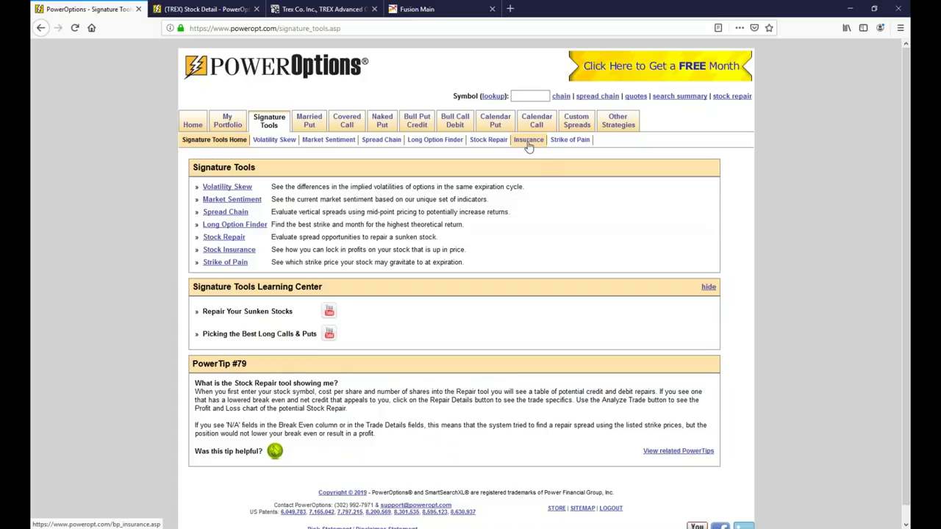
pyautogui.click(528, 145)
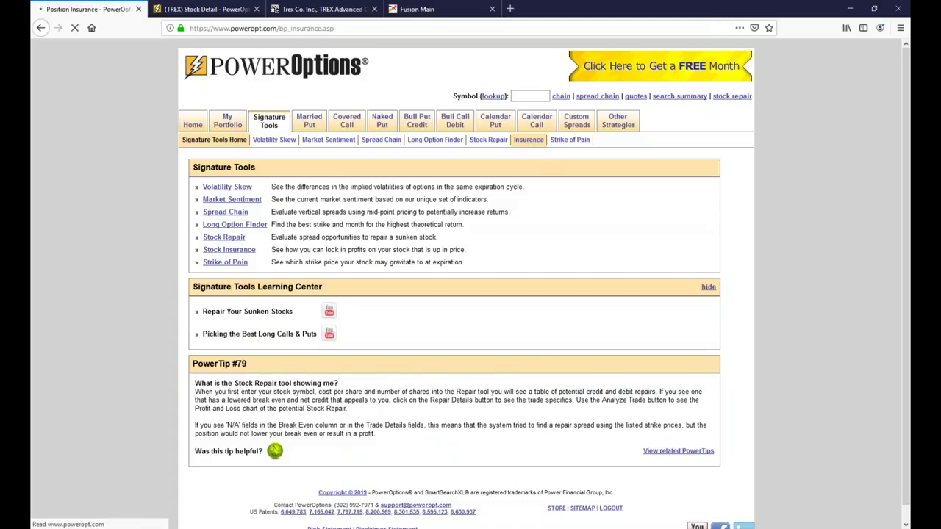
# Calculate the insurance puts for TREX with a cost basis of 64.00 per share across all expirations
pyautogui.click(336, 335)
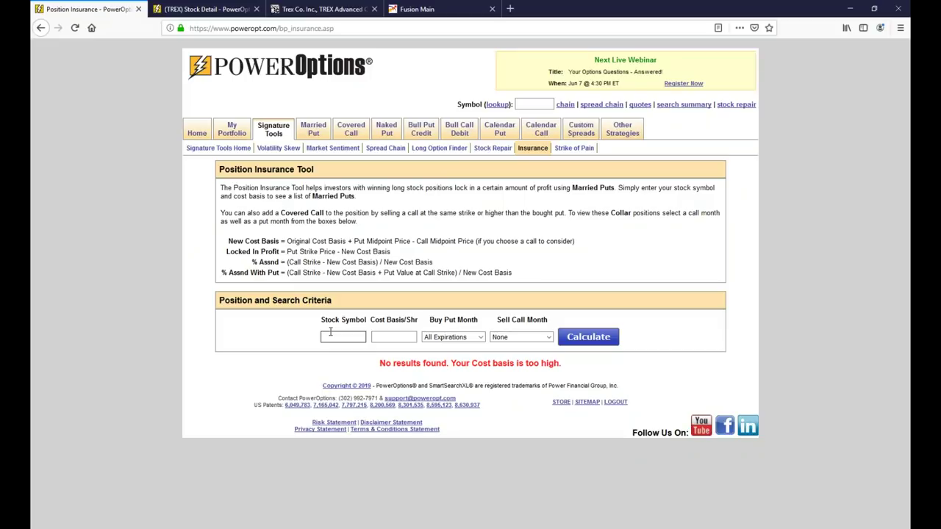
pyautogui.write('TREX')
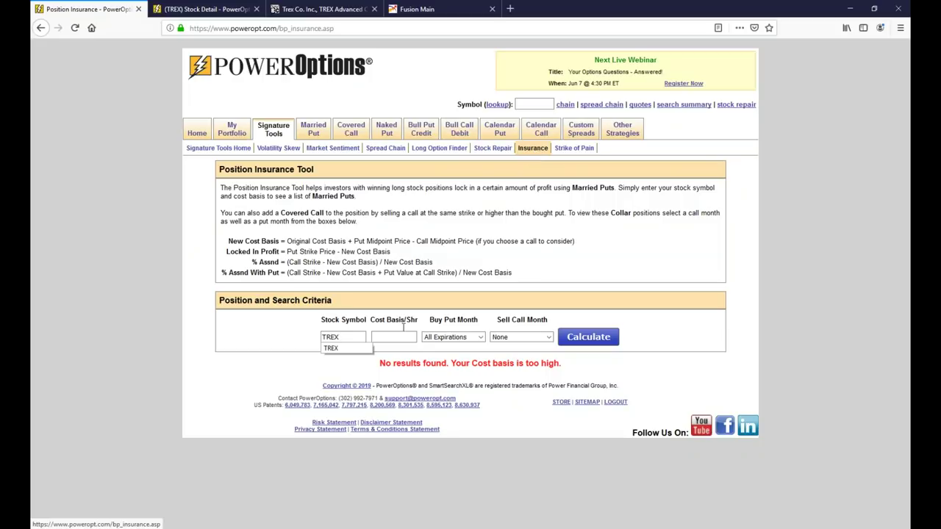
pyautogui.click(396, 336)
pyautogui.write('64.00')
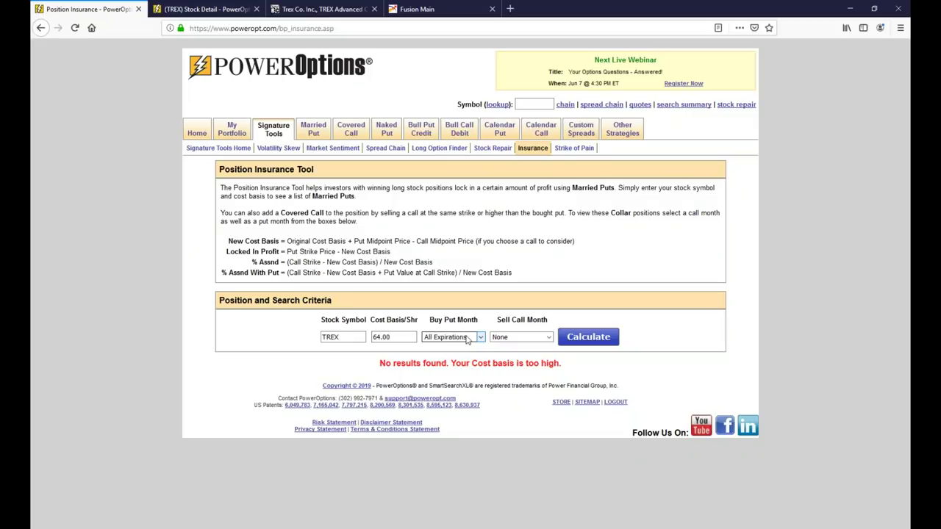
pyautogui.click(588, 337)
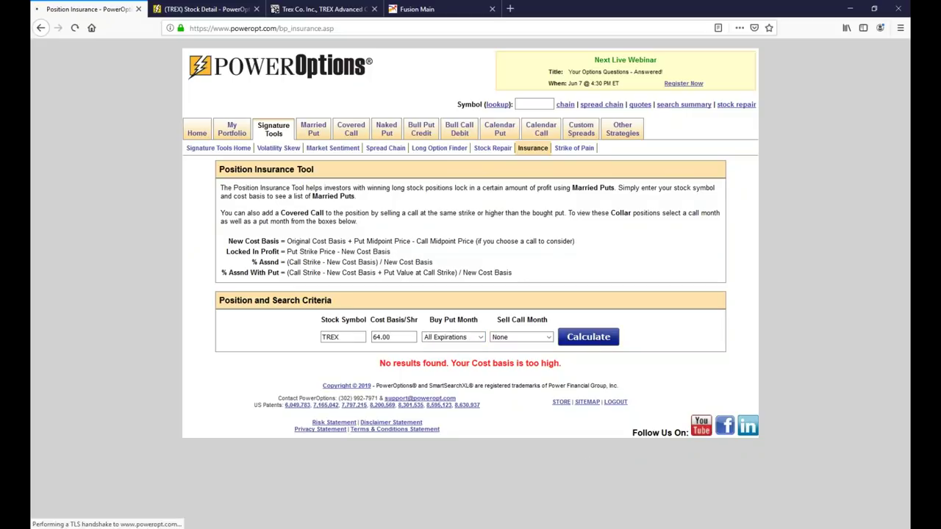
# Highlight the 19-JUL 80.00 put in the results and compare it with the position's current profit percentage
pyautogui.scroll(-2, 451, 326)
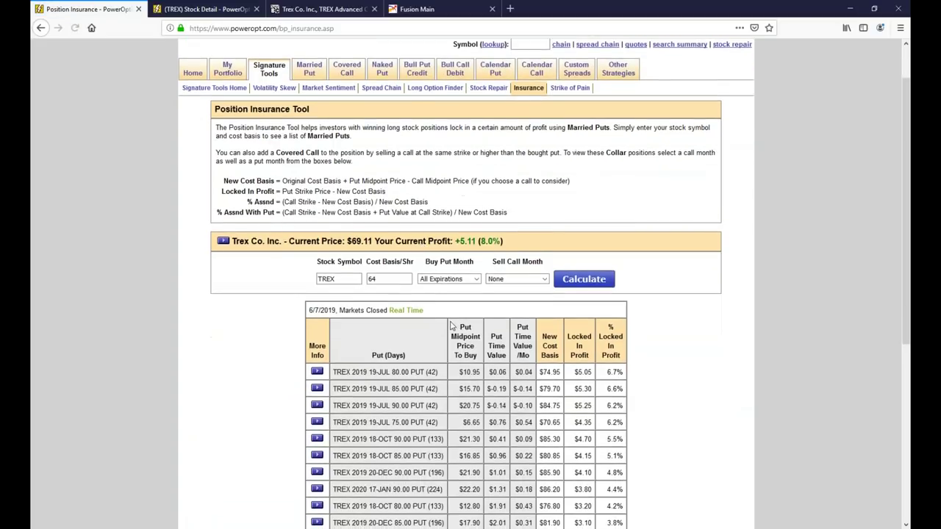
pyautogui.scroll(-3, 451, 325)
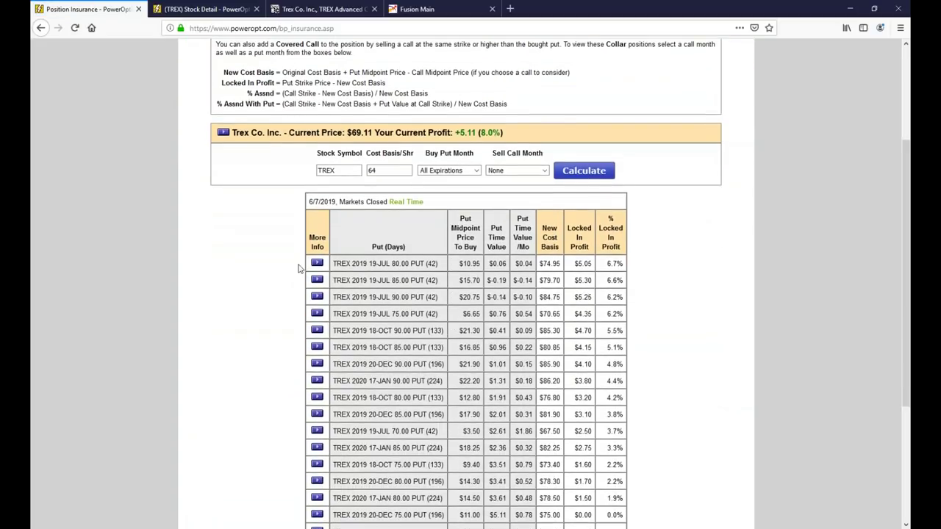
pyautogui.scroll(-1, 309, 250)
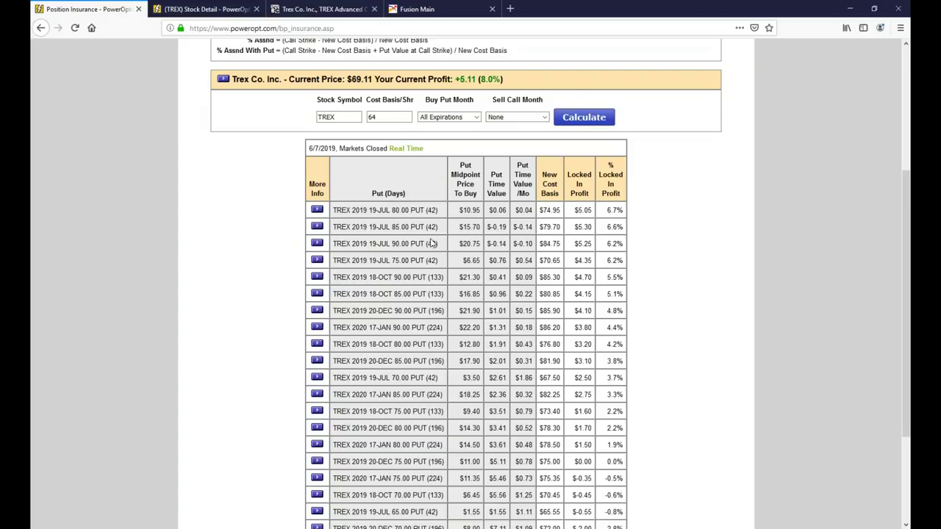
pyautogui.moveTo(390, 210); pyautogui.dragTo(443, 219)
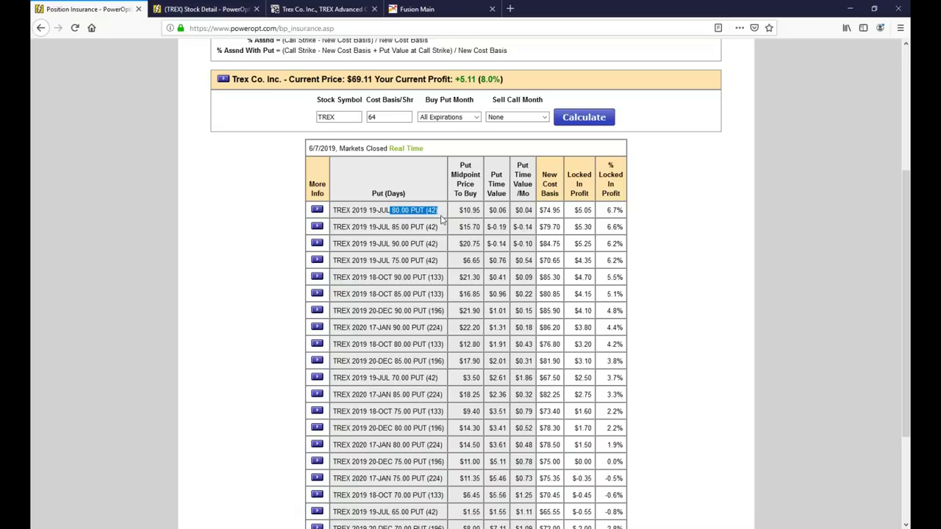
pyautogui.moveTo(481, 79); pyautogui.dragTo(515, 81)
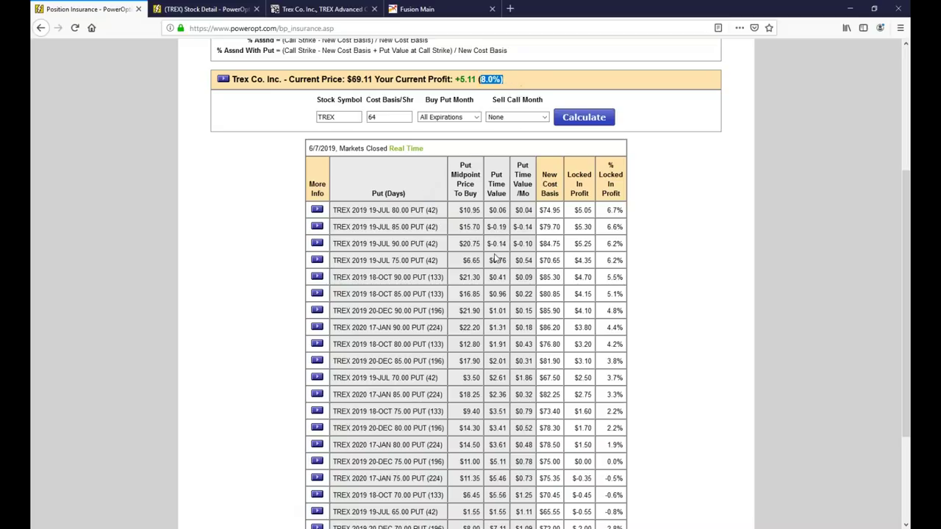
pyautogui.moveTo(387, 210); pyautogui.dragTo(444, 210)
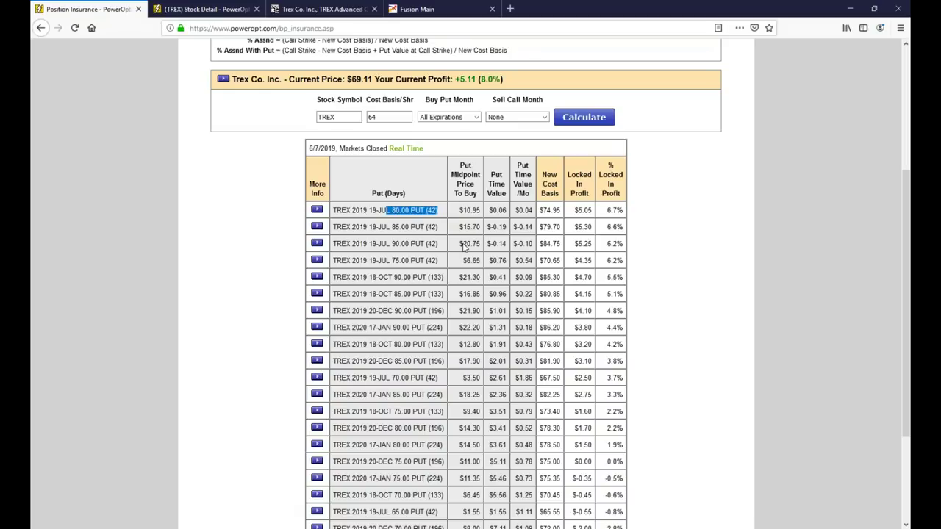
# Highlight the 19-JUL 80.00 put's midpoint price, new cost basis, strike, and locked-in profit in dollars and percent
pyautogui.moveTo(463, 210); pyautogui.dragTo(481, 211)
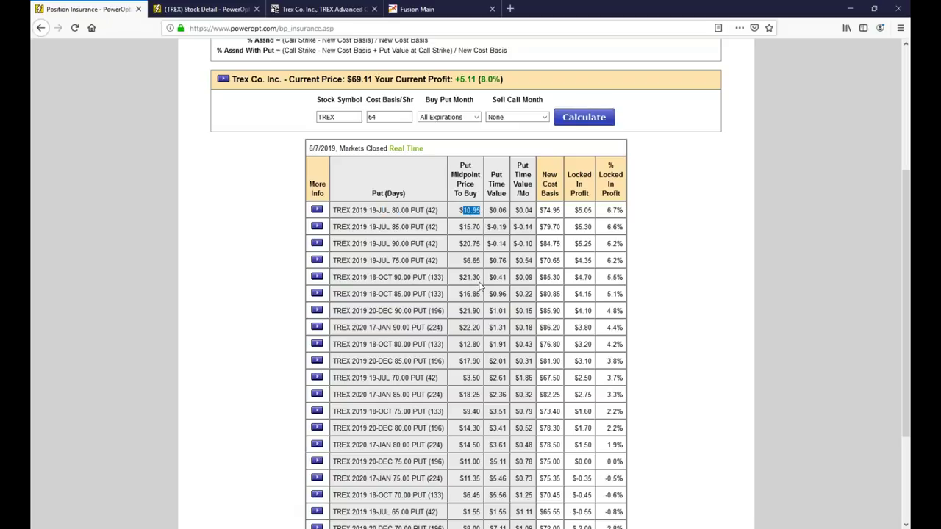
pyautogui.moveTo(543, 210); pyautogui.dragTo(561, 211)
pyautogui.moveTo(393, 211); pyautogui.dragTo(435, 212)
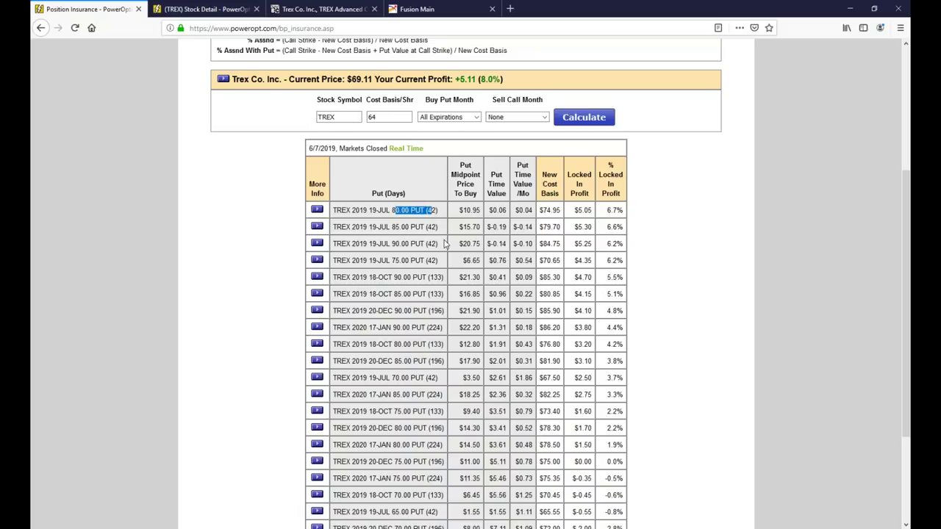
pyautogui.moveTo(575, 211); pyautogui.dragTo(625, 213)
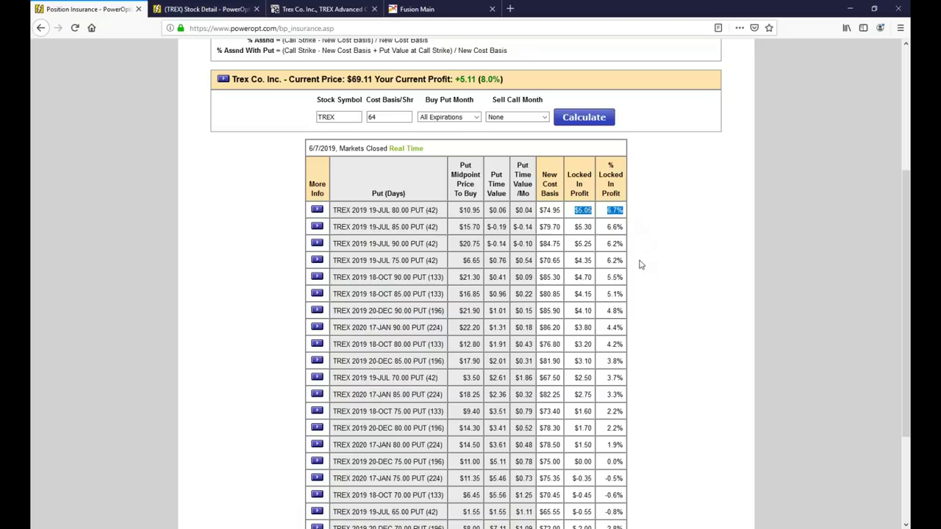
# Highlight the 19-JUL 80.00 put's strike again, and the current TREX stock price above the search criteria
pyautogui.moveTo(384, 210); pyautogui.dragTo(427, 214)
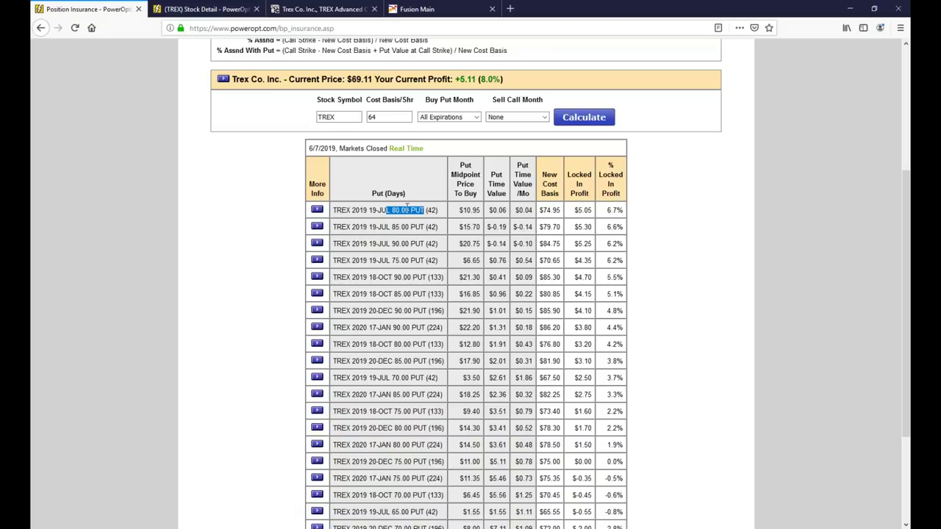
pyautogui.click(422, 210)
pyautogui.doubleClick(431, 211)
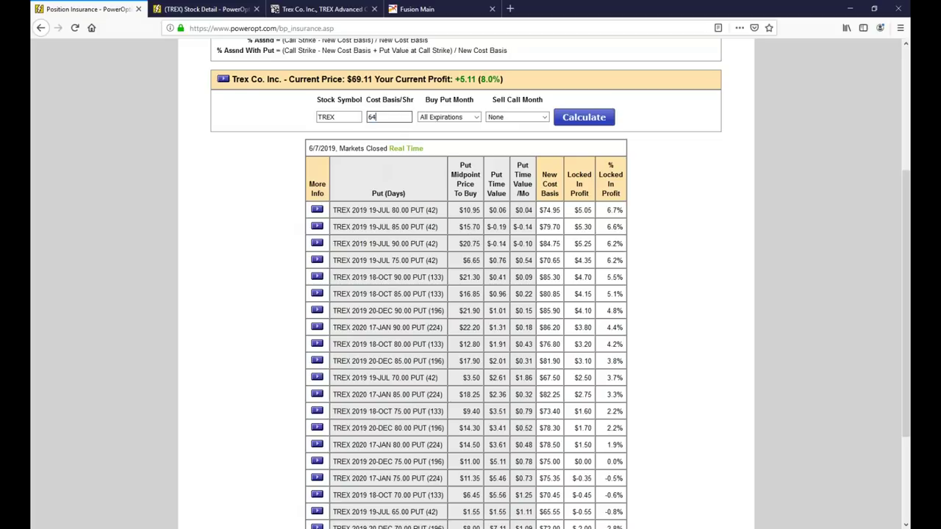
pyautogui.moveTo(347, 83); pyautogui.dragTo(379, 88)
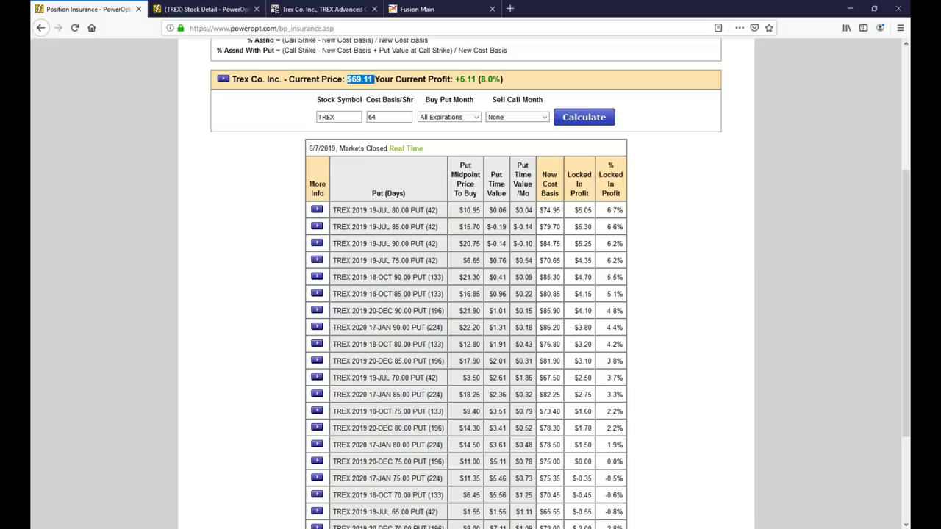
# Set the buy put month to July and recalculate the TREX insurance list
pyautogui.click(460, 117)
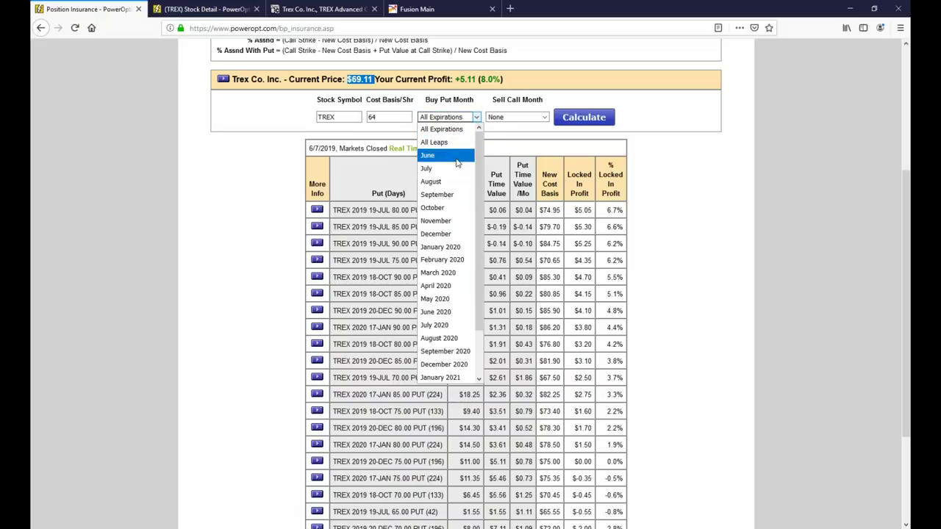
pyautogui.click(454, 168)
pyautogui.click(574, 116)
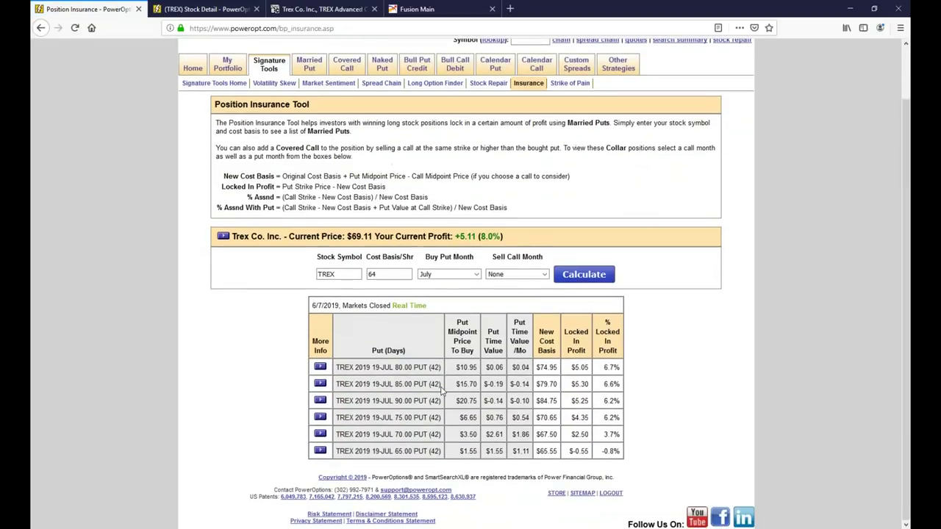
# Highlight the 19-JUL 70.00 put row with its prices and its locked-in profit
pyautogui.moveTo(362, 434); pyautogui.dragTo(521, 434)
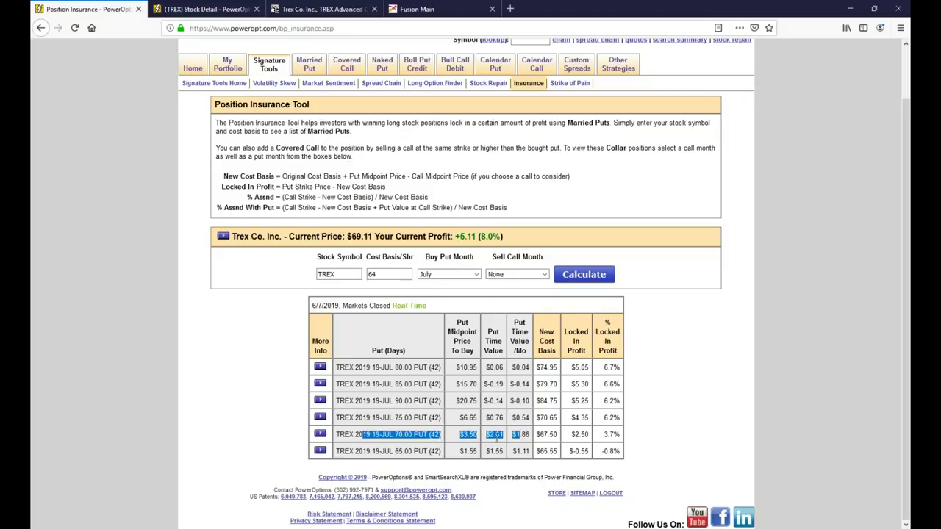
pyautogui.moveTo(570, 434); pyautogui.dragTo(638, 451)
pyautogui.click(638, 452)
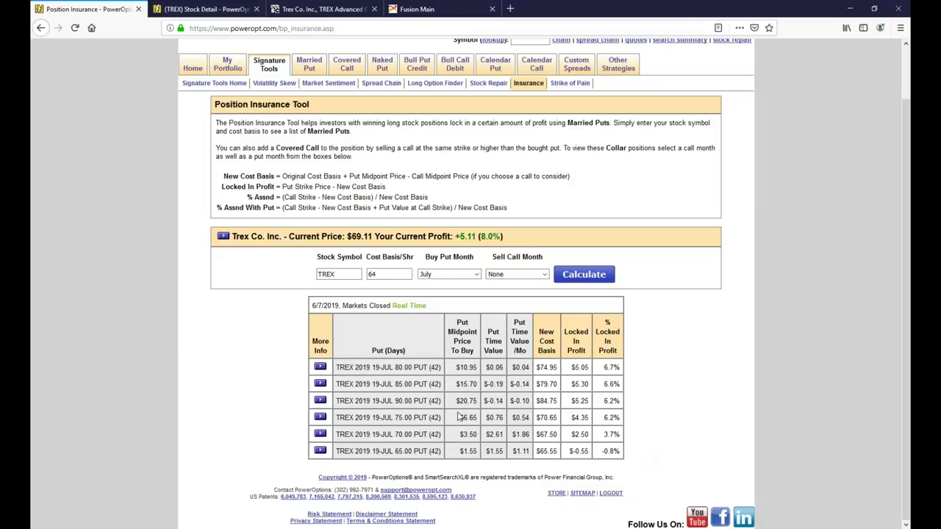
# Open the profit/loss chart for the 19-JUL 70.00 put and highlight its percent max risk, put strike and total cost
pyautogui.click(322, 435)
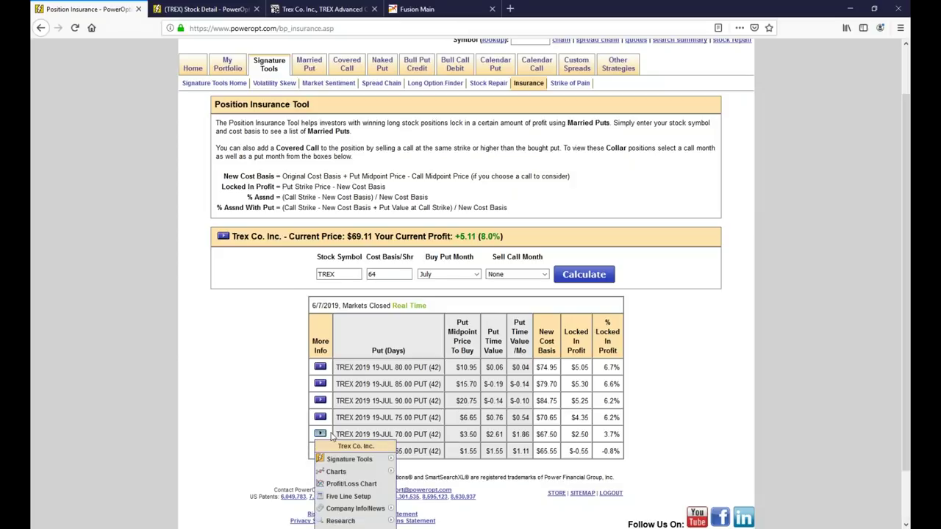
pyautogui.click(352, 484)
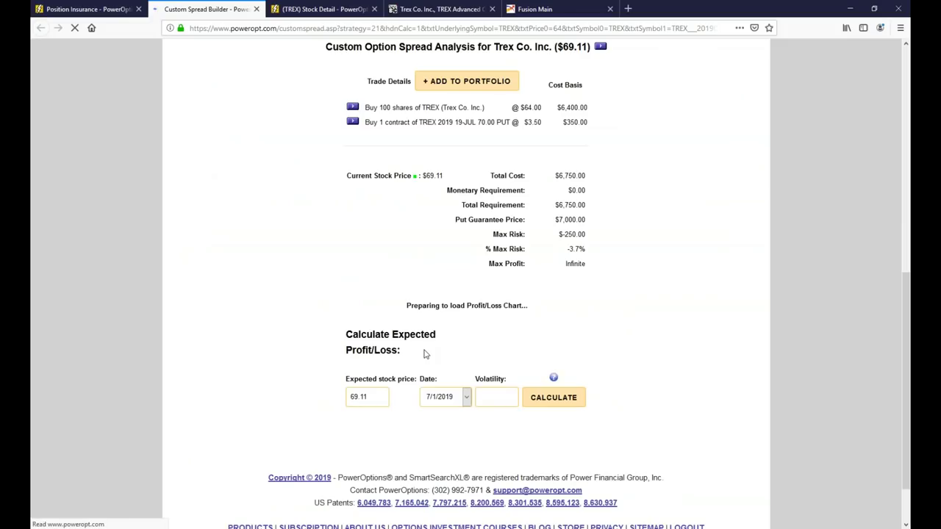
pyautogui.moveTo(576, 250); pyautogui.dragTo(609, 252)
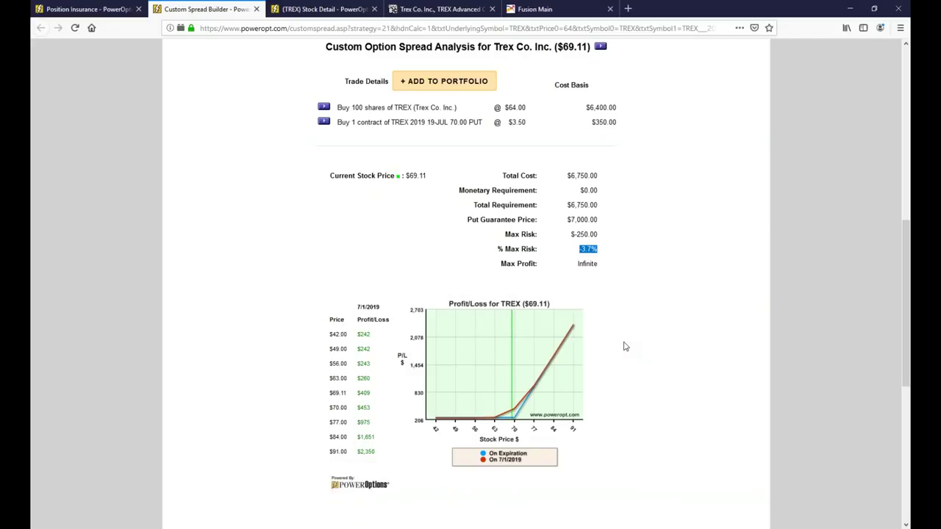
pyautogui.moveTo(449, 122); pyautogui.dragTo(475, 123)
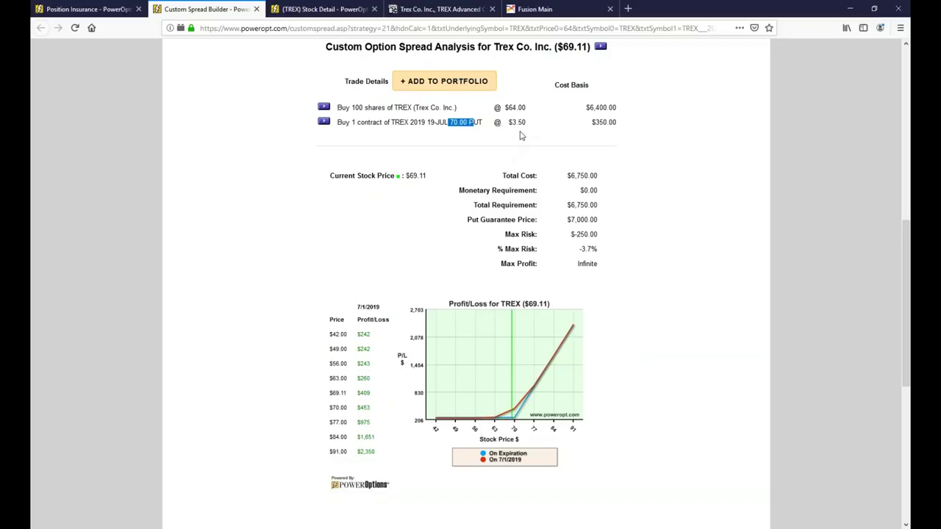
pyautogui.moveTo(569, 176); pyautogui.dragTo(598, 177)
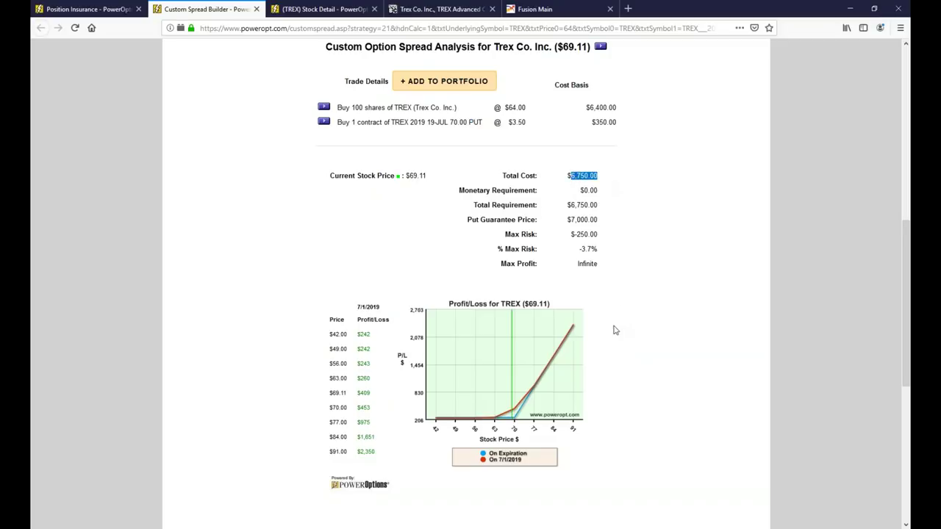
# Examine the profit/loss curve above the 70 stock price, highlight the max risk and share purchase price, and review the trade entries
pyautogui.moveTo(514, 422)
pyautogui.moveTo(572, 234); pyautogui.dragTo(603, 240)
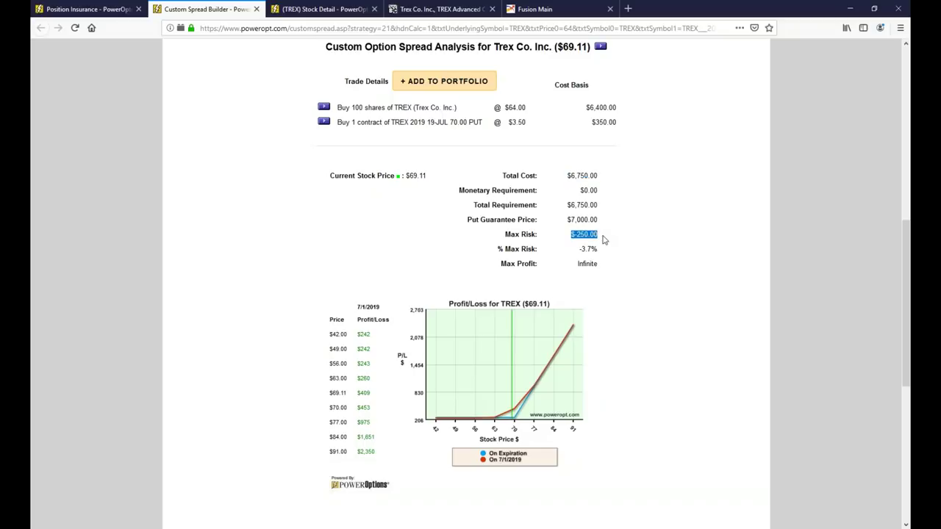
pyautogui.click(607, 279)
pyautogui.moveTo(506, 108); pyautogui.dragTo(536, 115)
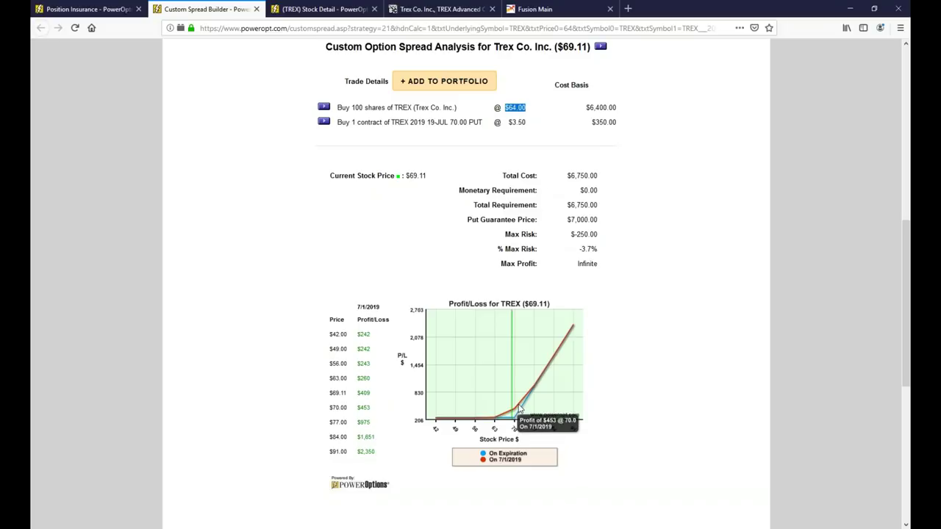
pyautogui.moveTo(534, 395)
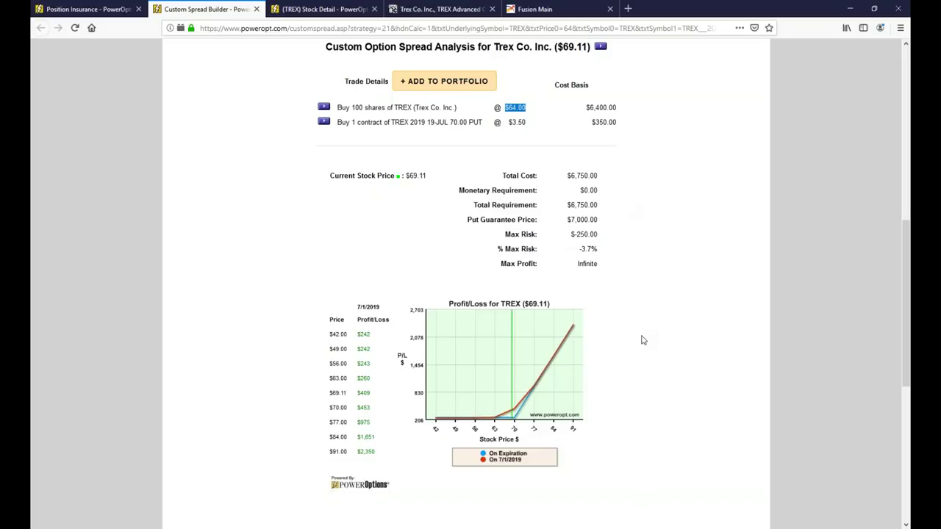
pyautogui.moveTo(570, 233); pyautogui.dragTo(599, 234)
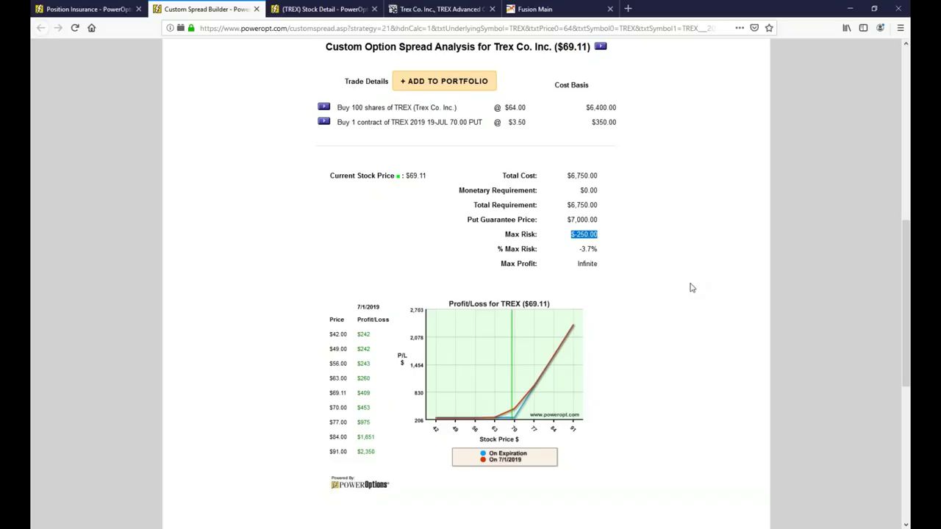
pyautogui.scroll(5, 691, 288)
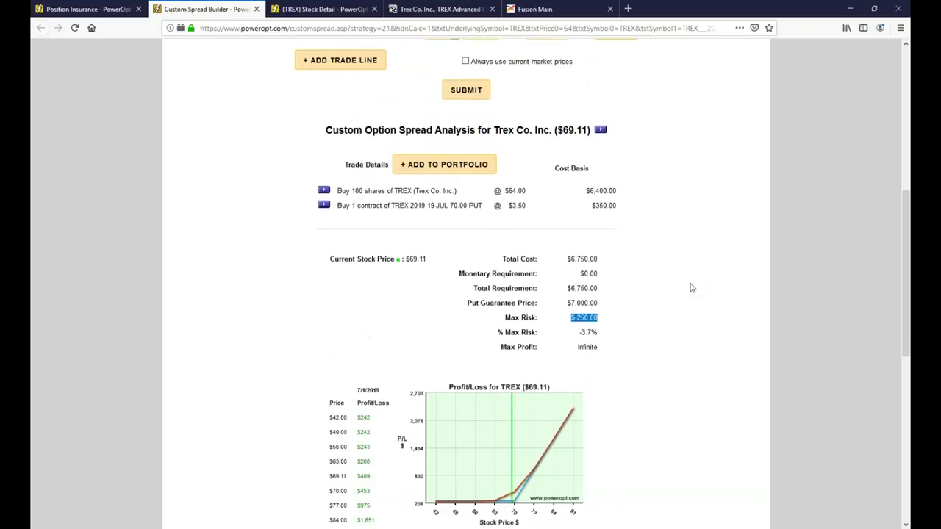
pyautogui.scroll(1, 691, 287)
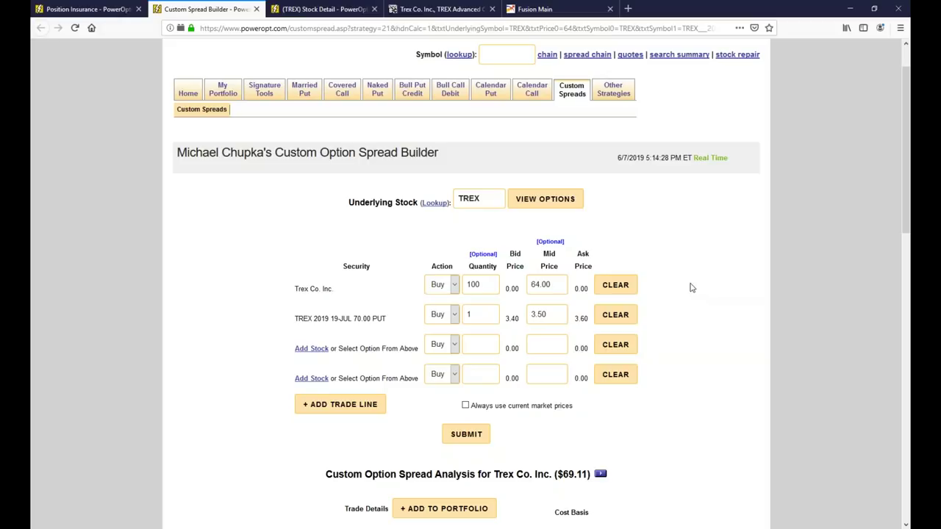
# Return to the TREX Position Insurance list and highlight the 75.00 put row, the current profit percentage and the 90.00 put's percent locked in
pyautogui.click(49, 11)
pyautogui.click(377, 276)
pyautogui.hotkey('shift', 'Tab')
pyautogui.press('Tab')
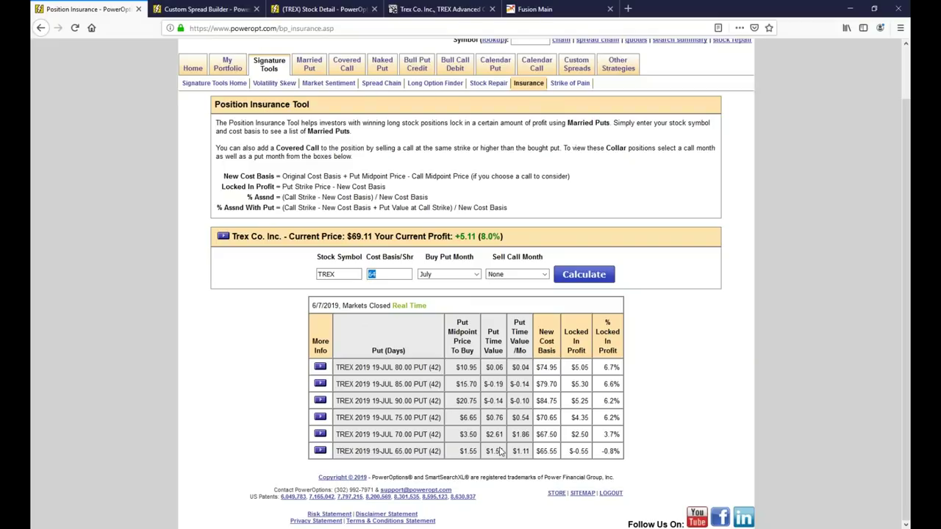
pyautogui.moveTo(603, 400); pyautogui.dragTo(622, 419)
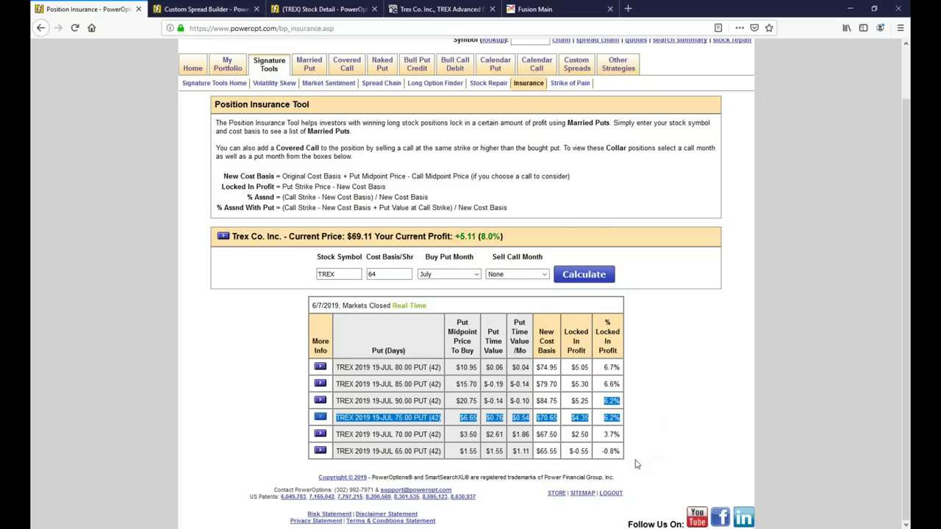
pyautogui.moveTo(479, 239); pyautogui.dragTo(503, 237)
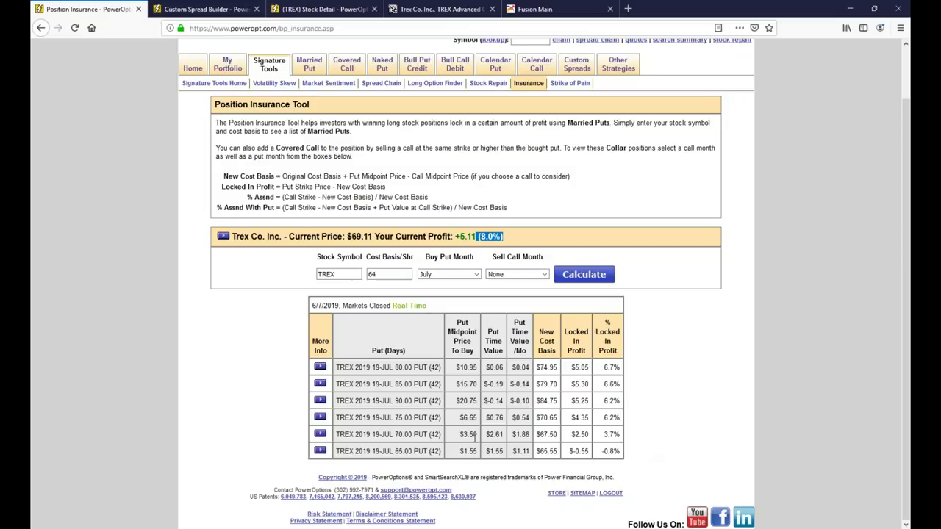
pyautogui.moveTo(602, 401); pyautogui.dragTo(623, 402)
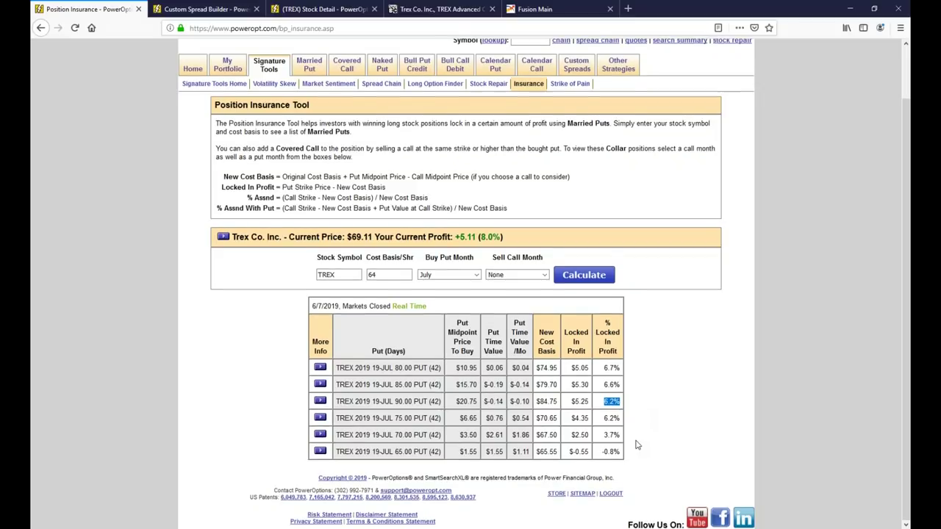
pyautogui.scroll(2, 638, 445)
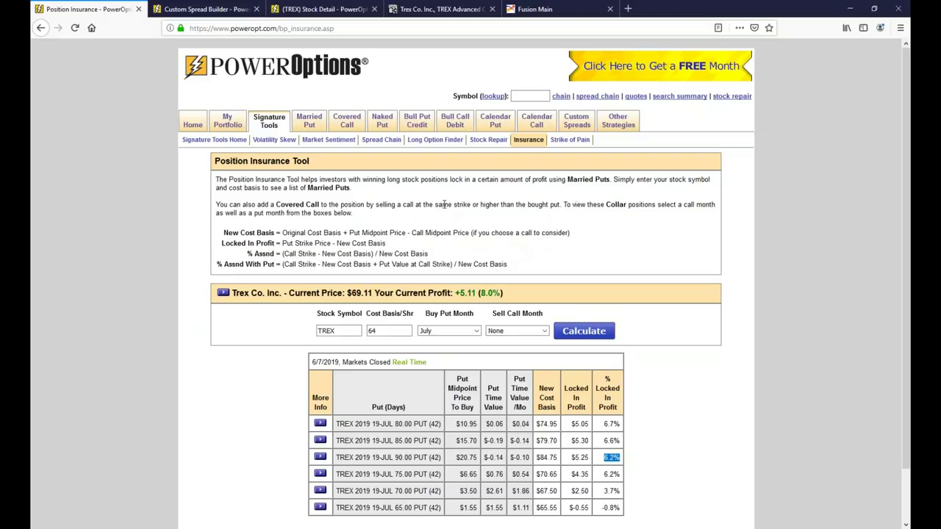
# Look up the stock quote details for GME and highlight its current price
pyautogui.moveTo(200, 128)
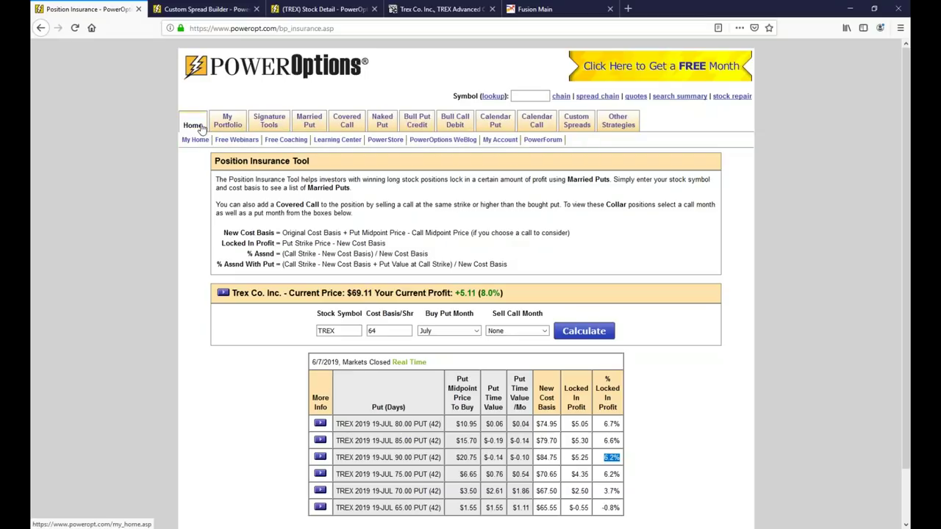
pyautogui.click(530, 95)
pyautogui.write('GME')
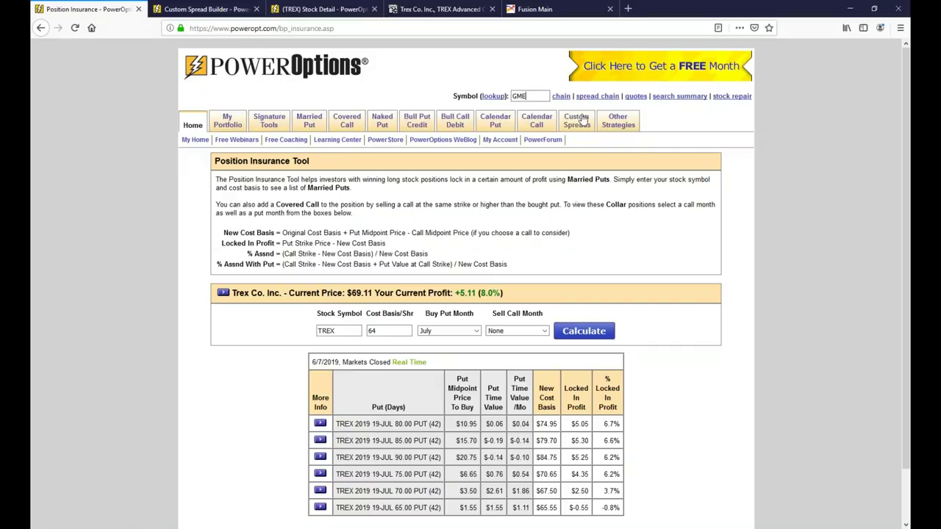
pyautogui.click(637, 98)
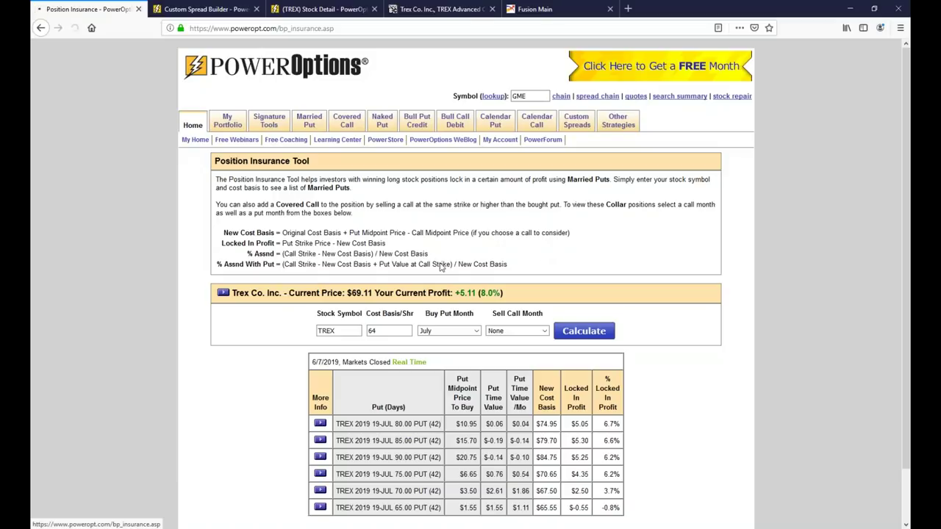
pyautogui.scroll(-3, 166, 212)
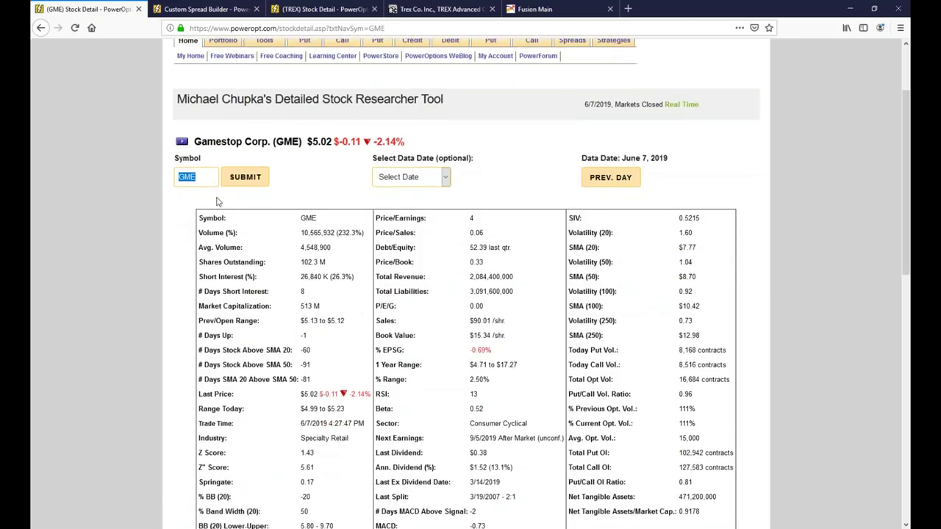
pyautogui.moveTo(307, 141); pyautogui.dragTo(335, 141)
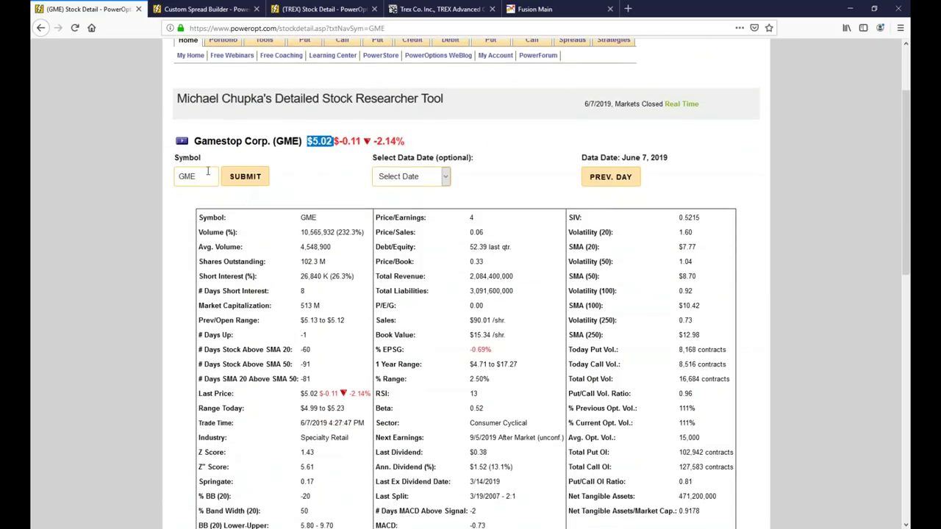
# Open the BigCharts chart for Gamestop and set its time frame to 1 year
pyautogui.click(181, 141)
pyautogui.moveTo(206, 187)
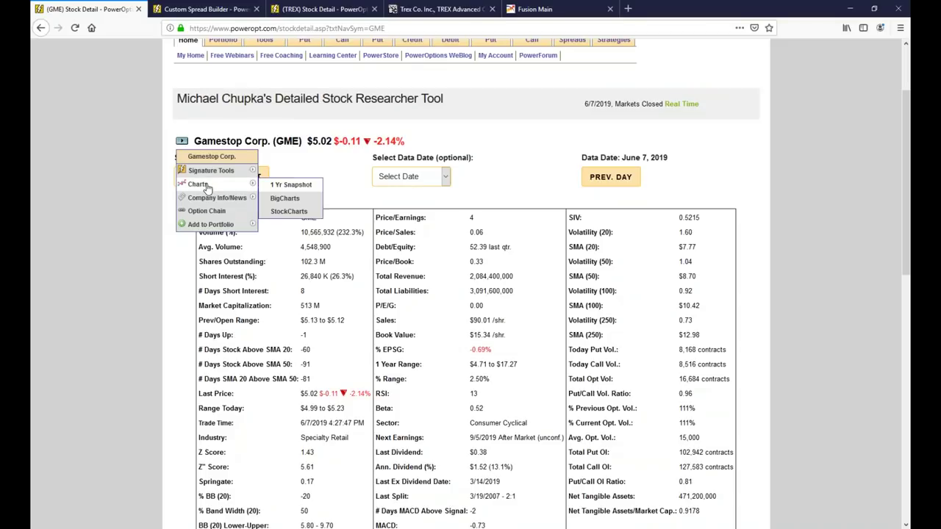
pyautogui.click(287, 200)
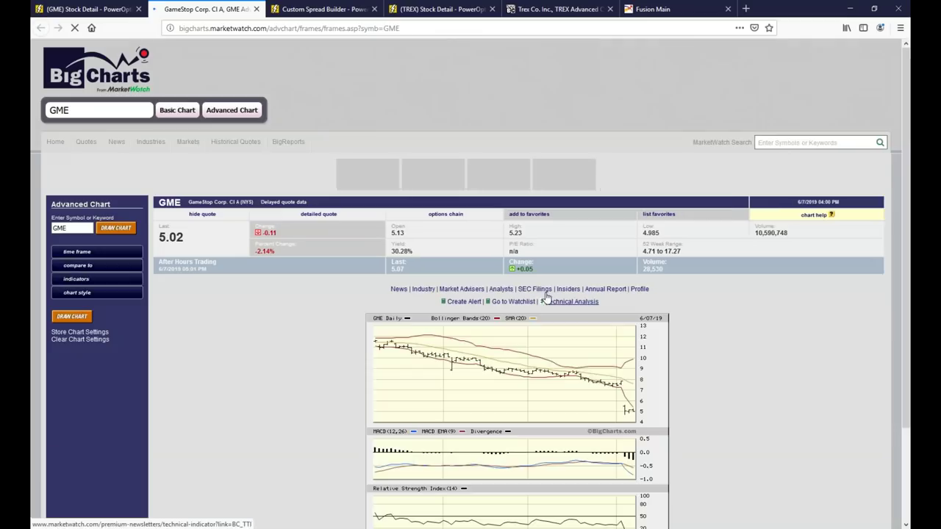
pyautogui.scroll(-3, 446, 283)
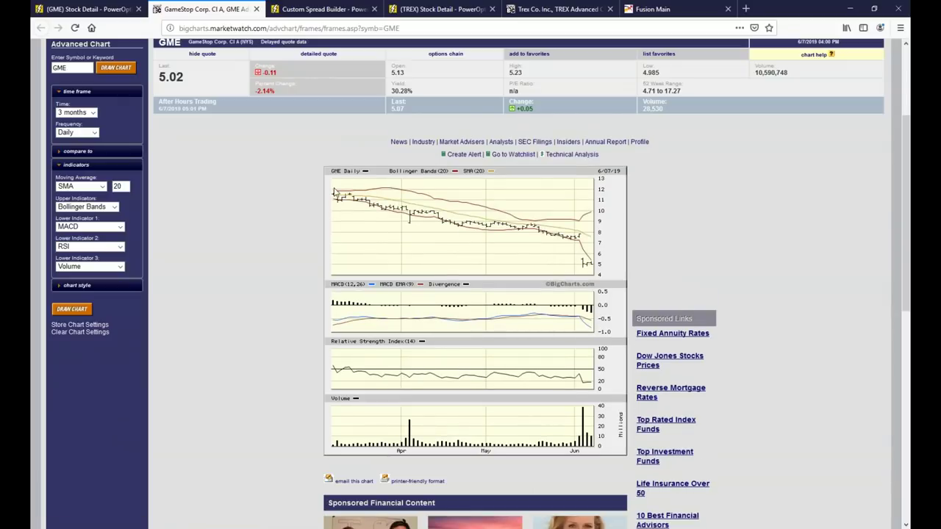
pyautogui.click(87, 112)
pyautogui.click(70, 255)
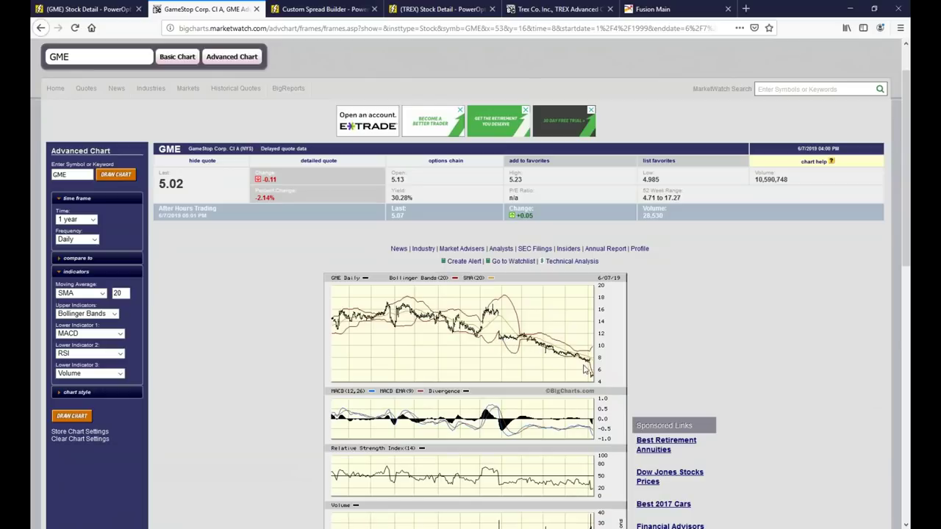
pyautogui.scroll(-3, 604, 374)
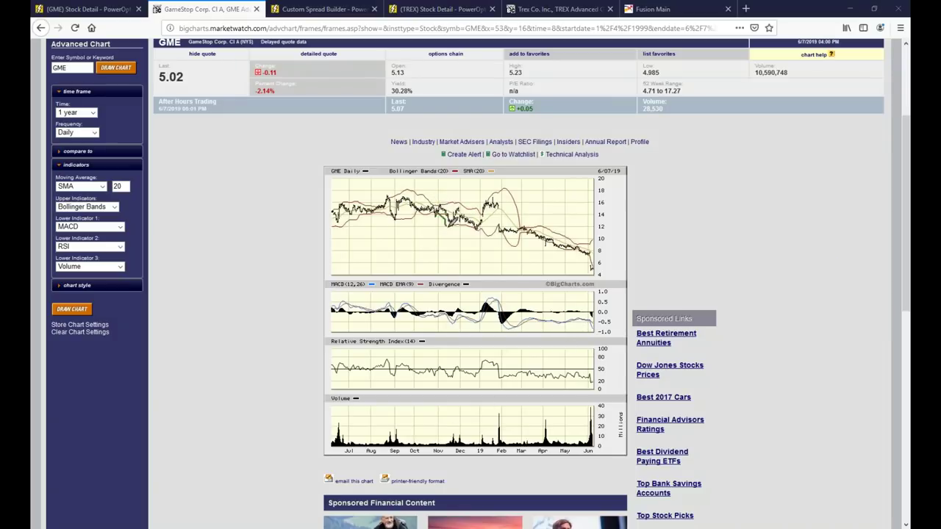
# Mark up the one-year GME price chart, outlining the earlier gap, circling the June drop and tracing the decline since February
pyautogui.moveTo(456, 224)
pyautogui.mouseDown()
pyautogui.moveTo(472, 229)
pyautogui.moveTo(500, 204)
pyautogui.moveTo(515, 215)
pyautogui.moveTo(492, 226)
pyautogui.moveTo(511, 236)
pyautogui.mouseUp()
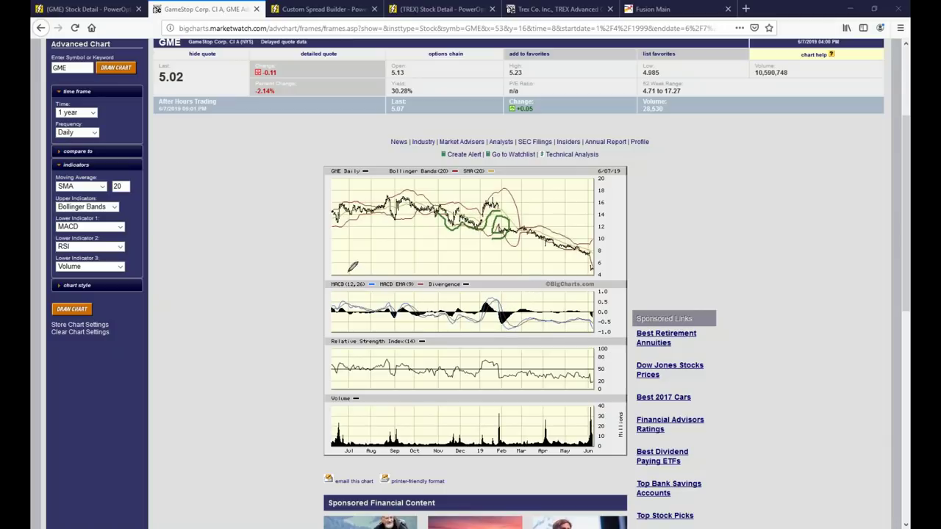
pyautogui.moveTo(520, 251); pyautogui.dragTo(589, 276)
pyautogui.press('e')
pyautogui.moveTo(606, 249)
pyautogui.mouseDown()
pyautogui.moveTo(568, 264)
pyautogui.moveTo(599, 269)
pyautogui.moveTo(608, 248)
pyautogui.mouseUp()
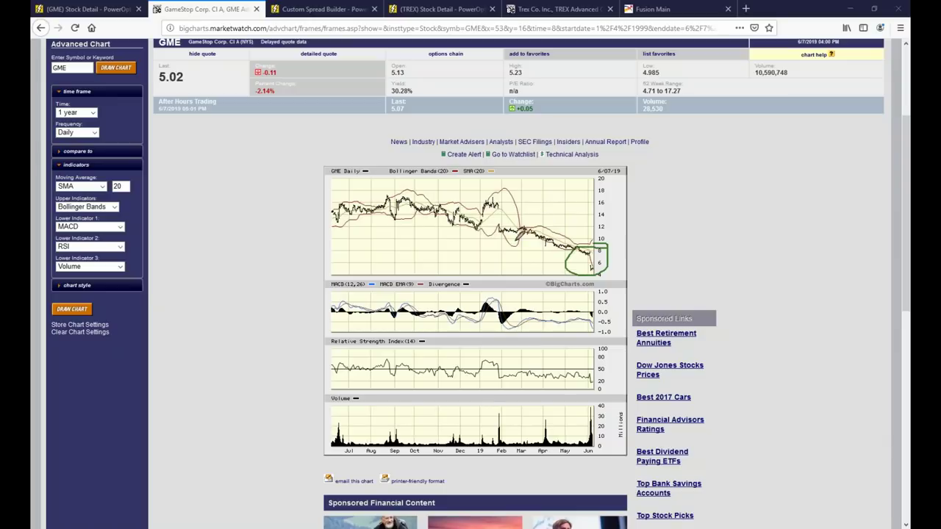
pyautogui.moveTo(508, 231)
pyautogui.mouseDown()
pyautogui.moveTo(575, 257)
pyautogui.moveTo(593, 253)
pyautogui.mouseUp()
pyautogui.moveTo(592, 250)
pyautogui.mouseDown()
pyautogui.moveTo(581, 240)
pyautogui.moveTo(601, 232)
pyautogui.moveTo(600, 245)
pyautogui.moveTo(581, 239)
pyautogui.moveTo(606, 271)
pyautogui.mouseUp()
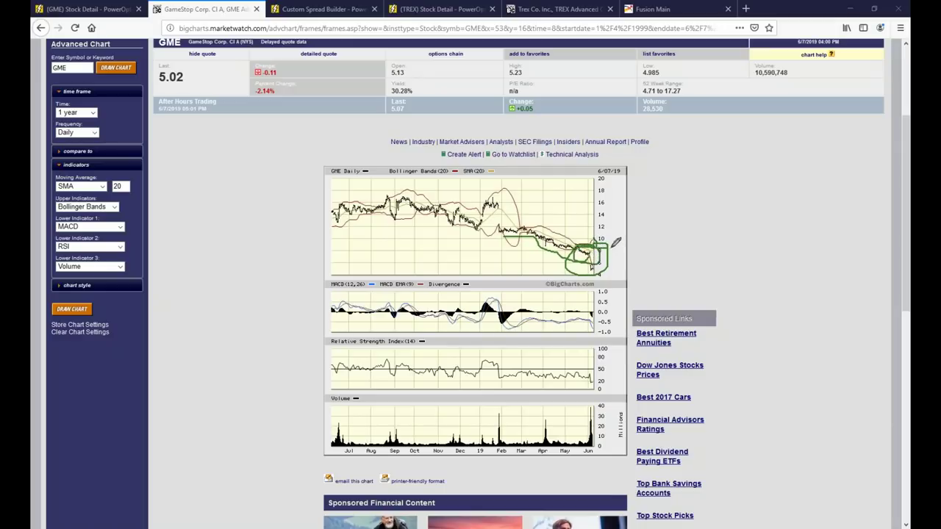
# Sketch V-shaped and flat-then-rising recovery paths beside the GME chart, and clear all the annotations
pyautogui.moveTo(617, 239); pyautogui.dragTo(623, 255)
pyautogui.moveTo(630, 200)
pyautogui.mouseDown()
pyautogui.moveTo(666, 254)
pyautogui.moveTo(701, 188)
pyautogui.mouseUp()
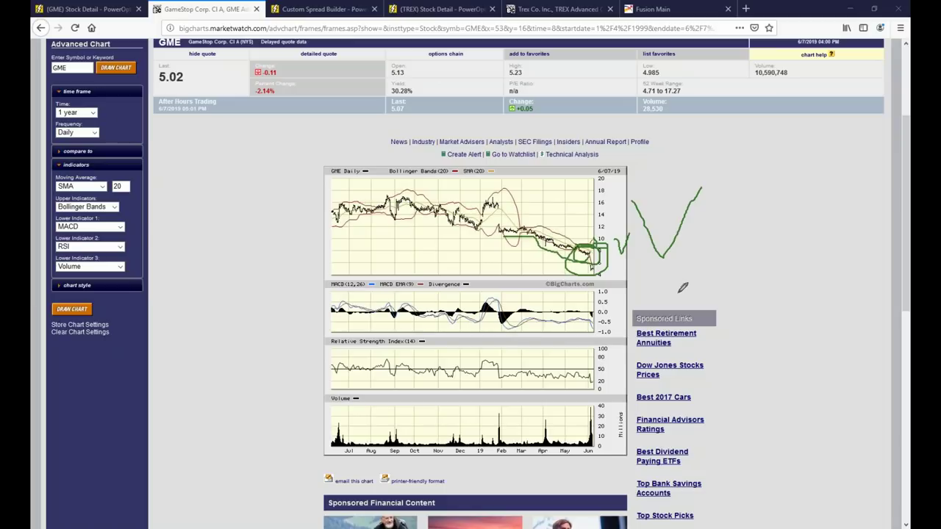
pyautogui.moveTo(661, 232); pyautogui.dragTo(710, 189)
pyautogui.moveTo(649, 204)
pyautogui.mouseDown()
pyautogui.moveTo(631, 193)
pyautogui.moveTo(637, 224)
pyautogui.mouseUp()
pyautogui.moveTo(606, 253)
pyautogui.mouseDown()
pyautogui.moveTo(597, 276)
pyautogui.moveTo(600, 253)
pyautogui.mouseUp()
pyautogui.moveTo(654, 278)
pyautogui.mouseDown()
pyautogui.moveTo(694, 277)
pyautogui.moveTo(738, 213)
pyautogui.mouseUp()
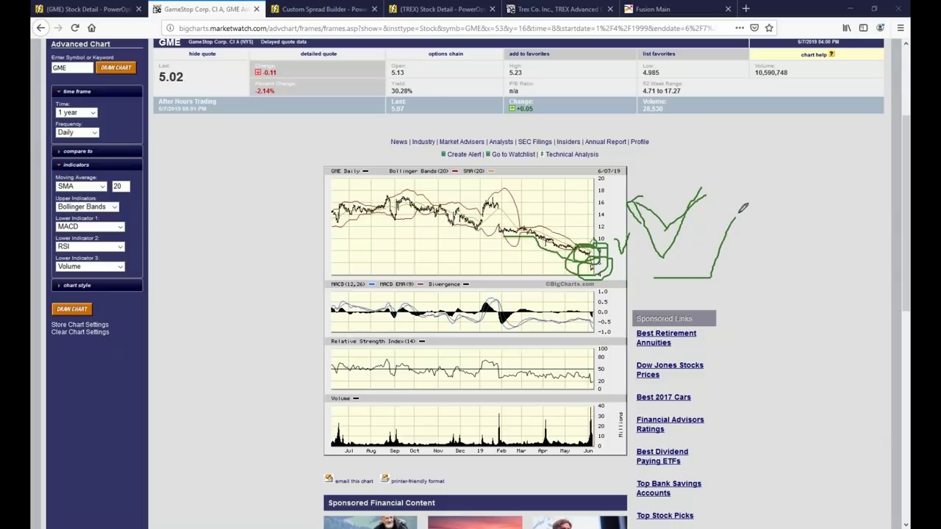
pyautogui.moveTo(653, 263); pyautogui.dragTo(675, 263)
pyautogui.moveTo(681, 263); pyautogui.dragTo(733, 262)
pyautogui.moveTo(735, 264); pyautogui.dragTo(738, 264)
pyautogui.press('e')
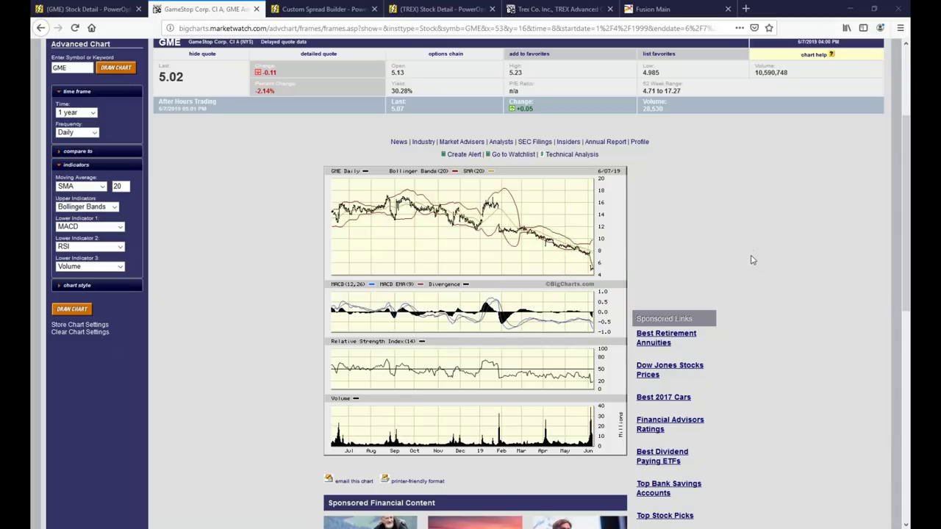
# Close the GME chart and open the menu configuration for the strategy tabs in PowerOptions
pyautogui.click(255, 9)
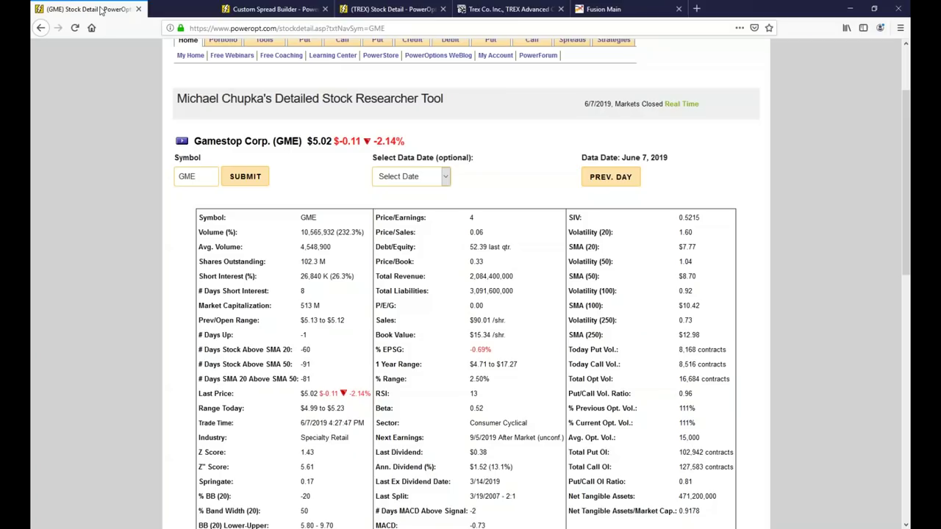
pyautogui.scroll(1, 140, 125)
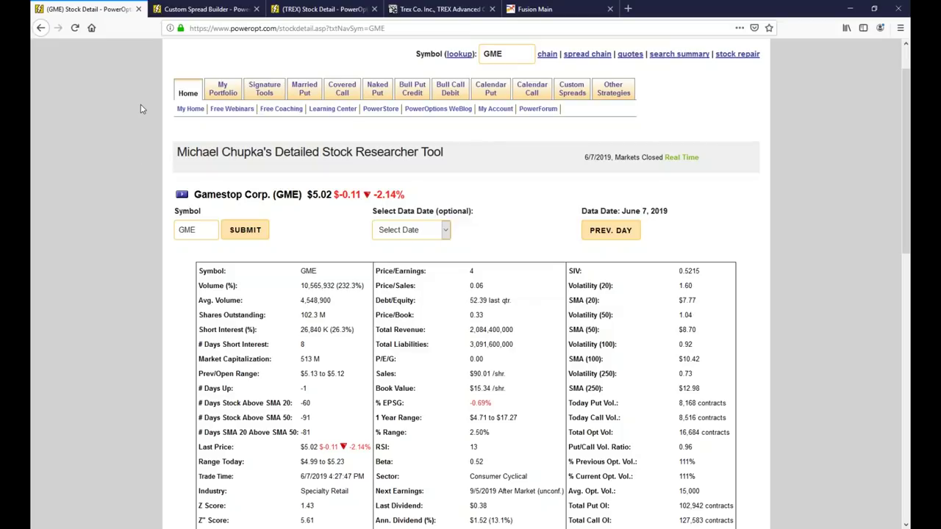
pyautogui.moveTo(630, 103)
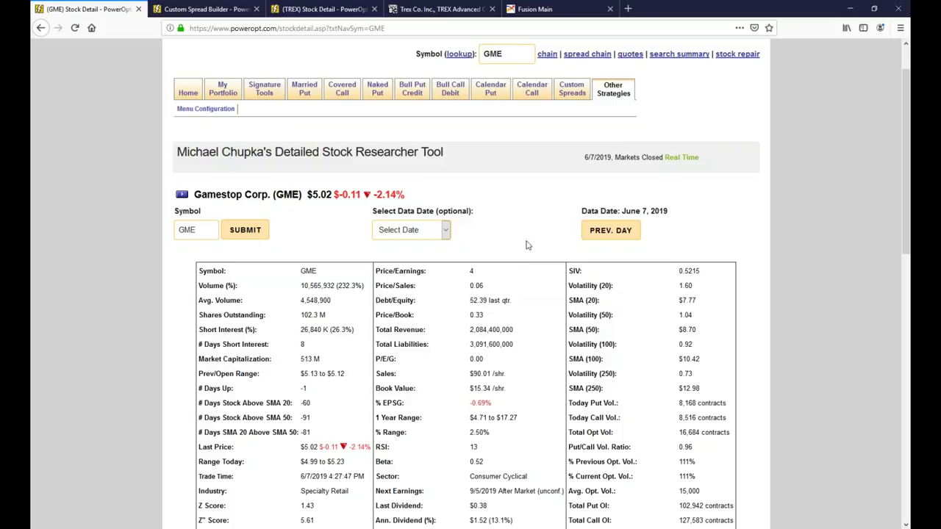
pyautogui.click(618, 91)
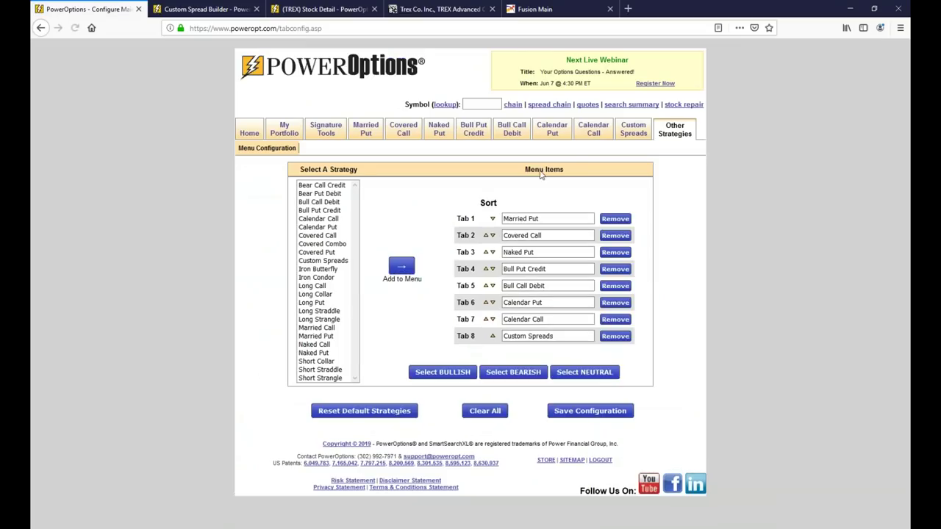
# Replace Calendar Put with Iron Condor as Tab 6, mark the list of available strategies, and save the menu configuration
pyautogui.moveTo(560, 134)
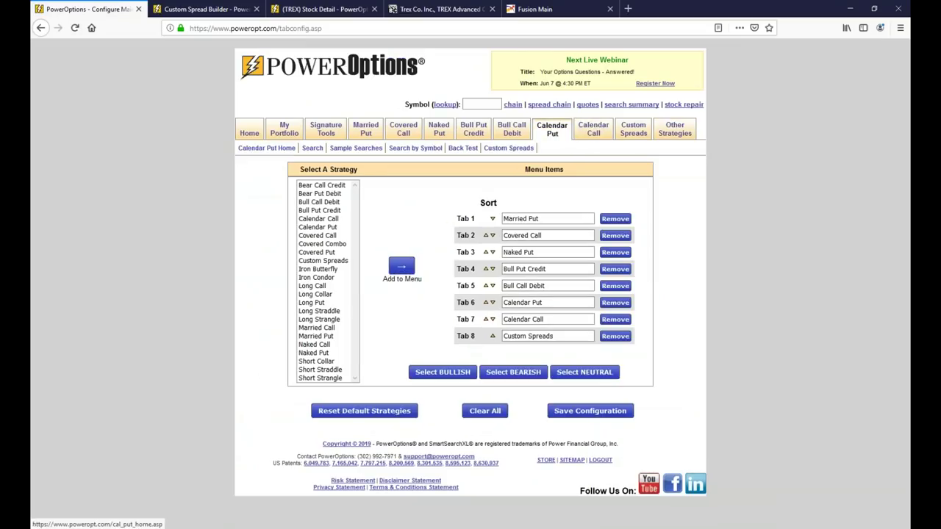
pyautogui.click(610, 304)
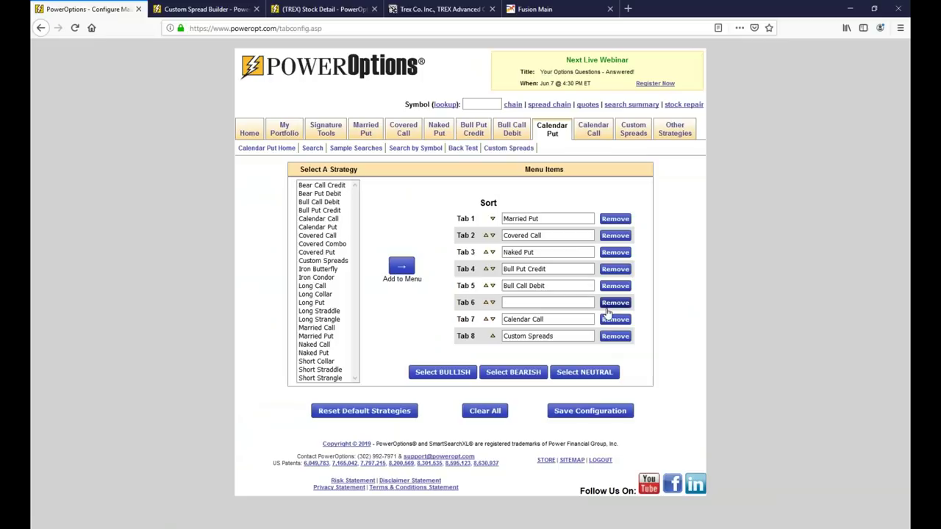
pyautogui.click(327, 278)
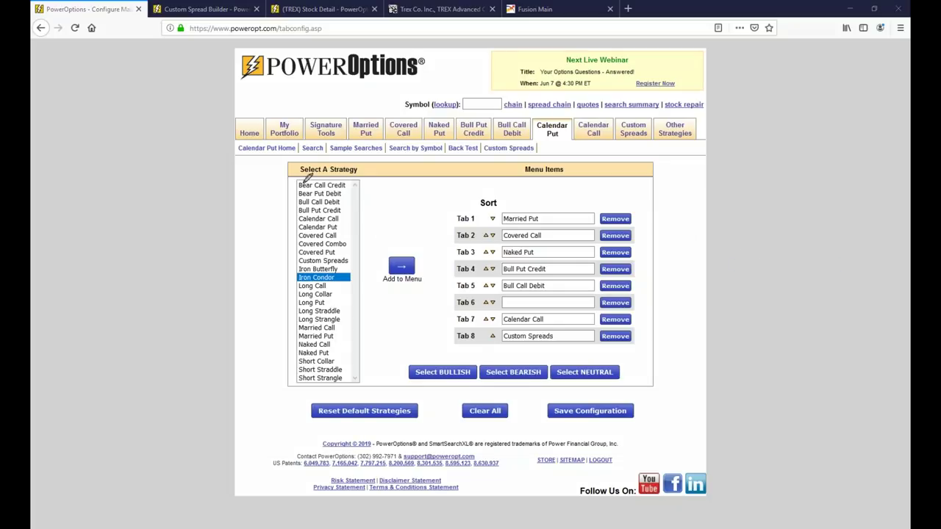
pyautogui.moveTo(297, 174)
pyautogui.mouseDown()
pyautogui.moveTo(267, 342)
pyautogui.moveTo(291, 395)
pyautogui.mouseUp()
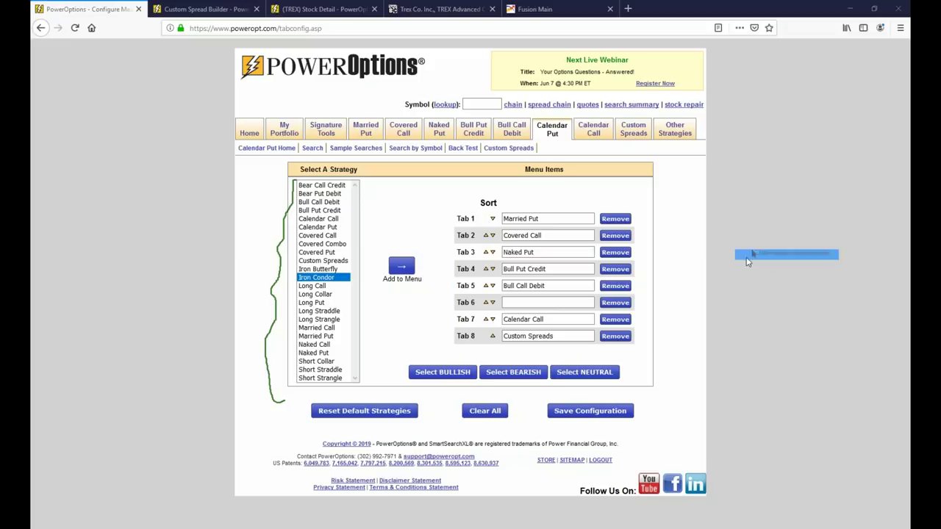
pyautogui.click(408, 270)
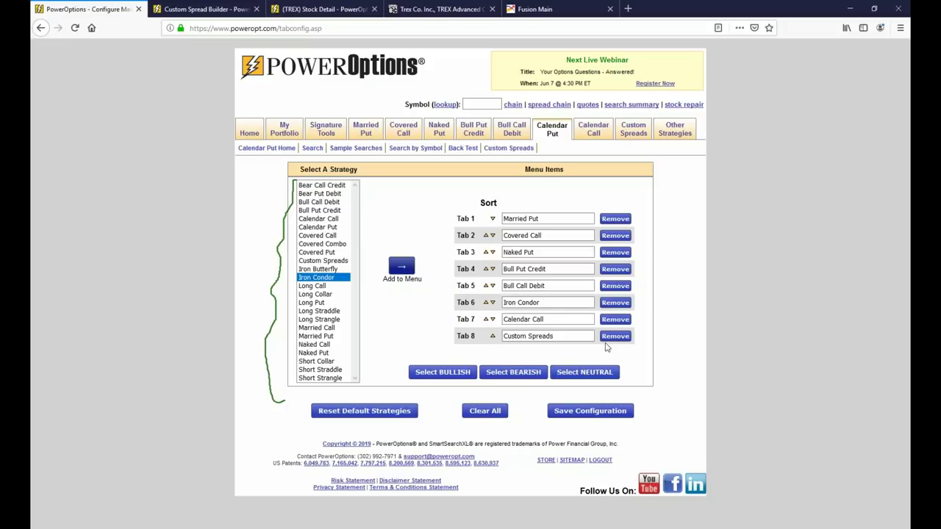
pyautogui.click(605, 416)
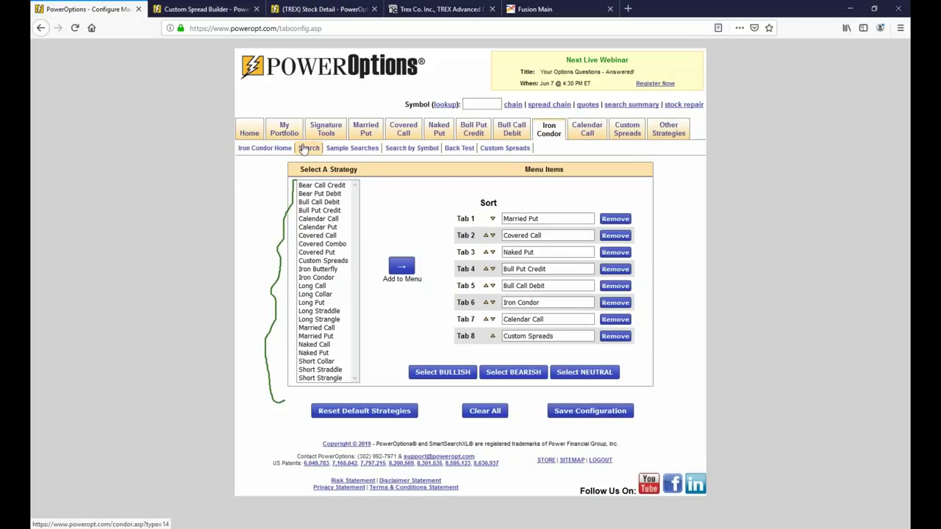
# Open the Iron Condor search and examine its default filter settings
pyautogui.click(304, 150)
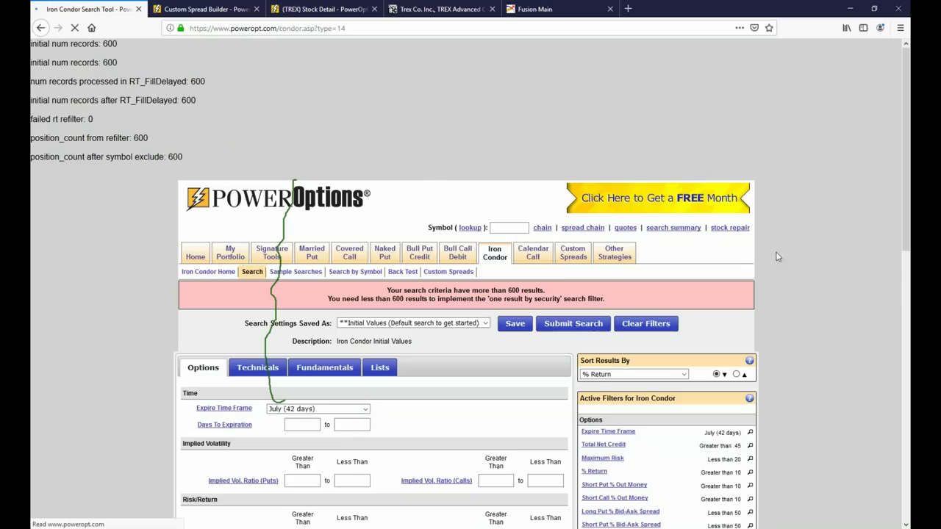
pyautogui.scroll(-5, 515, 140)
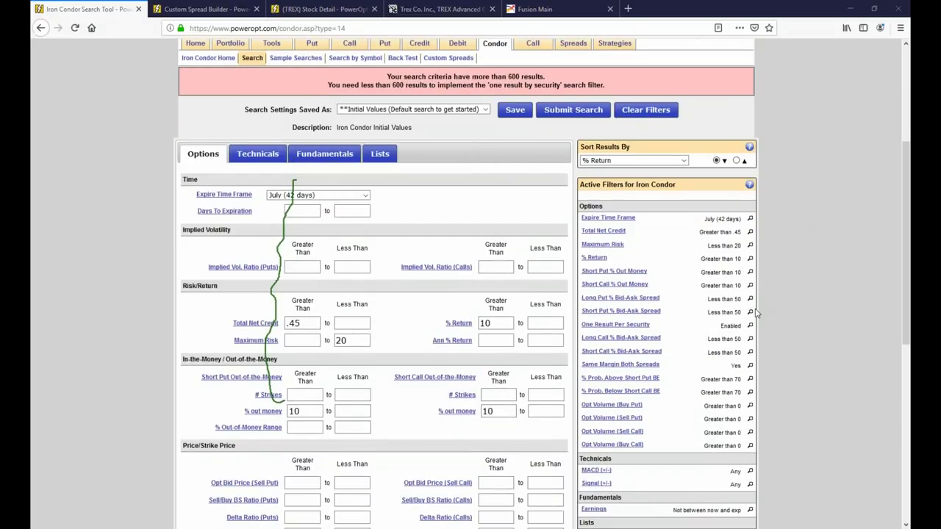
# Load the saved search settings "**Weekly Iron Condors" and bring up its Iron Condor search results
pyautogui.click(441, 109)
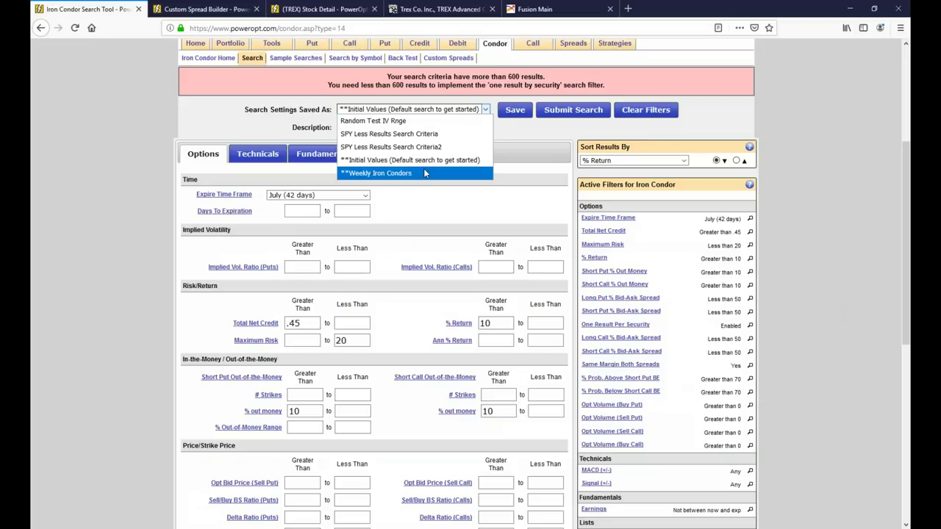
pyautogui.moveTo(447, 77); pyautogui.dragTo(519, 76)
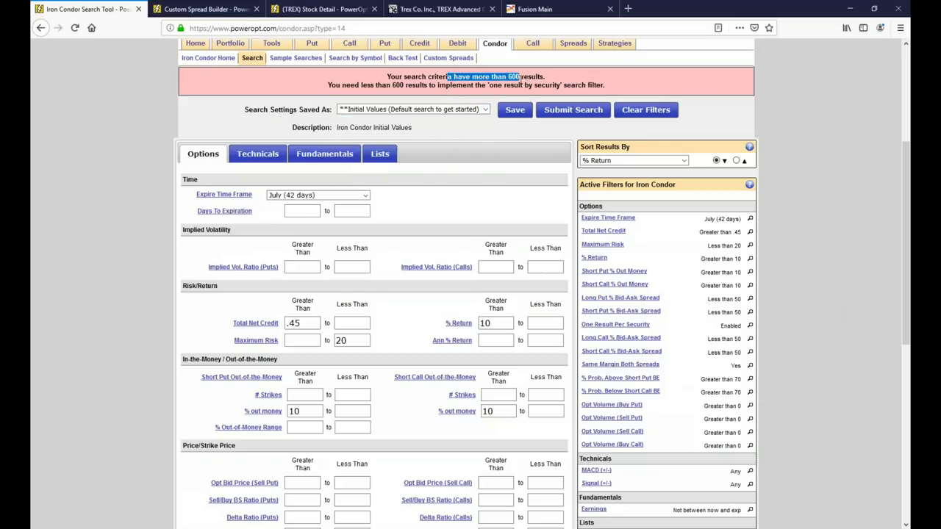
pyautogui.click(471, 109)
pyautogui.click(417, 174)
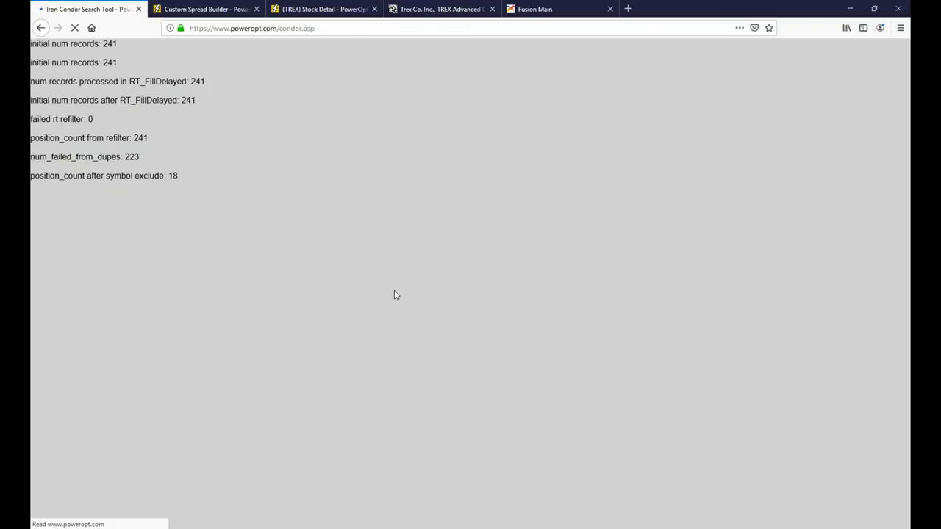
pyautogui.scroll(-3, 395, 294)
pyautogui.scroll(-4, 396, 295)
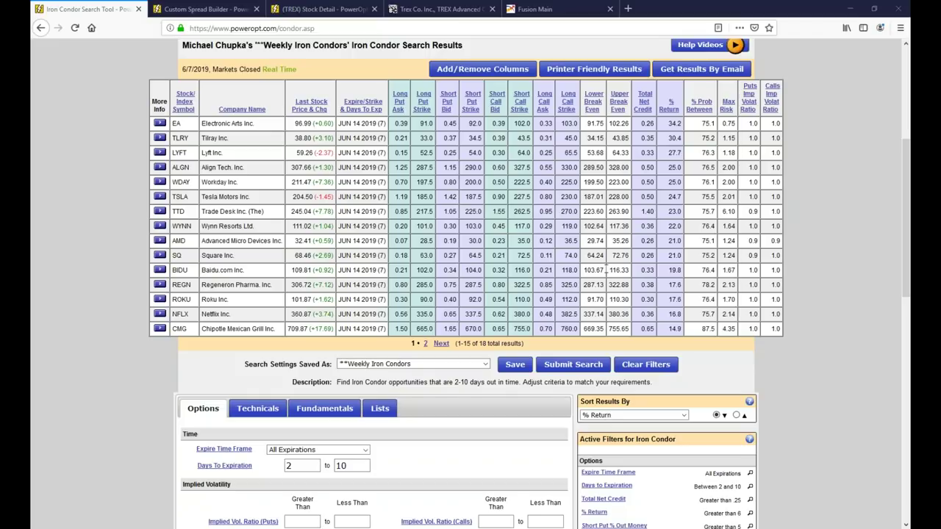
# Open the option chain for the stock symbol LRCX
pyautogui.scroll(5, 103, 184)
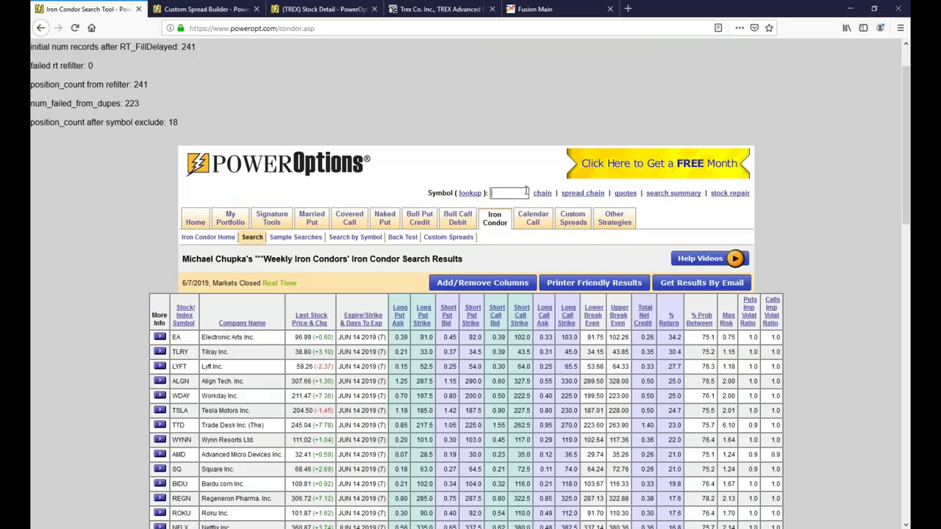
pyautogui.write('RX')
pyautogui.click(542, 193)
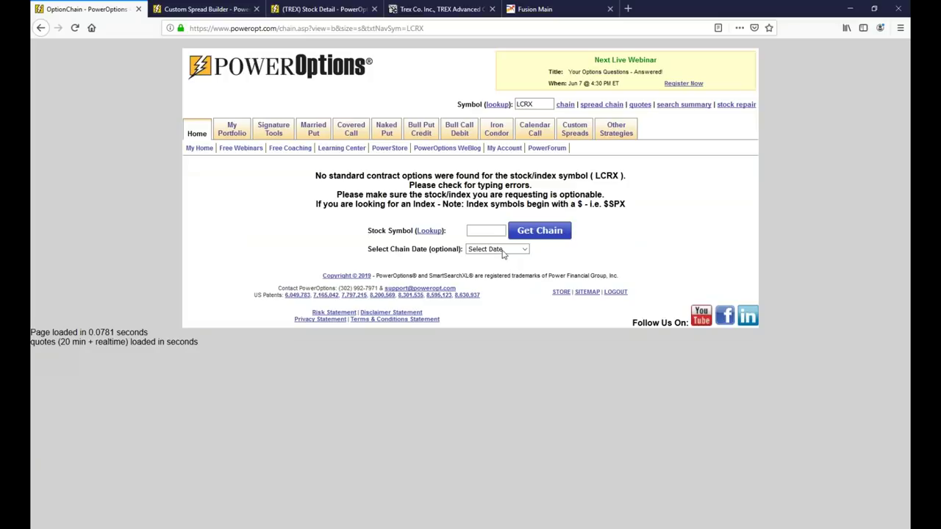
pyautogui.click(485, 232)
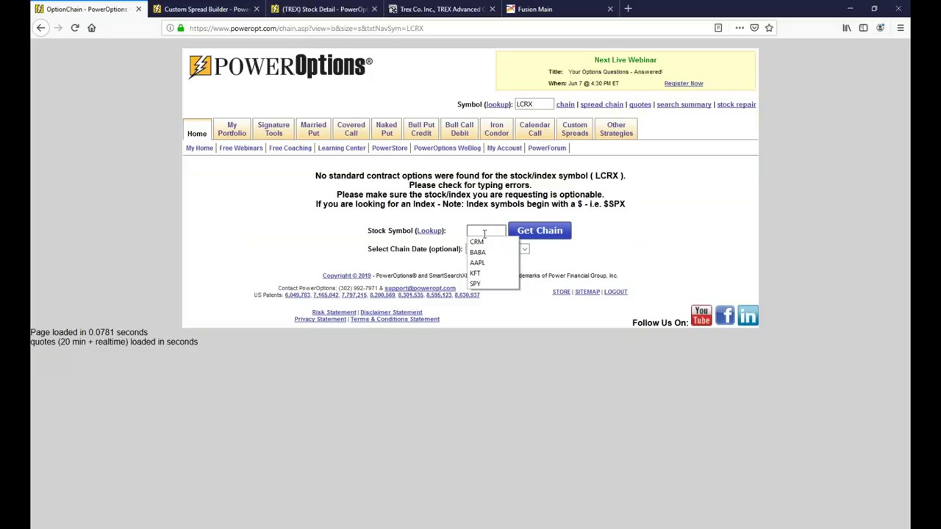
pyautogui.write('LRCX')
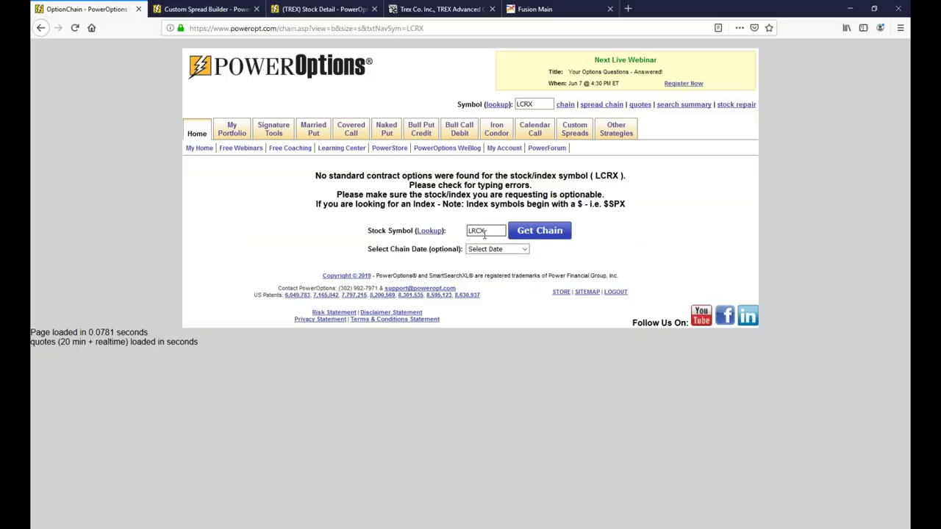
pyautogui.click(539, 231)
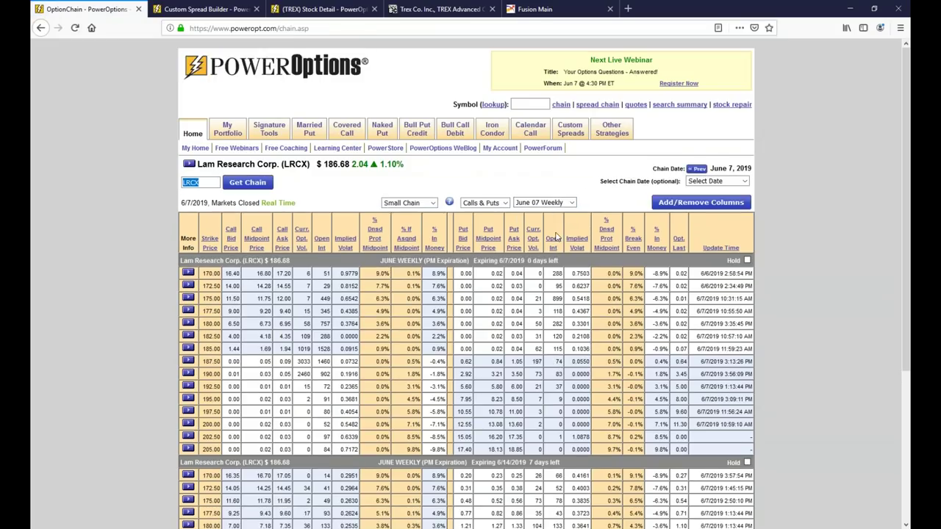
# Limit the LRCX option chain to the June 21 expiration and highlight its expiration date
pyautogui.scroll(-1, 557, 236)
pyautogui.click(559, 149)
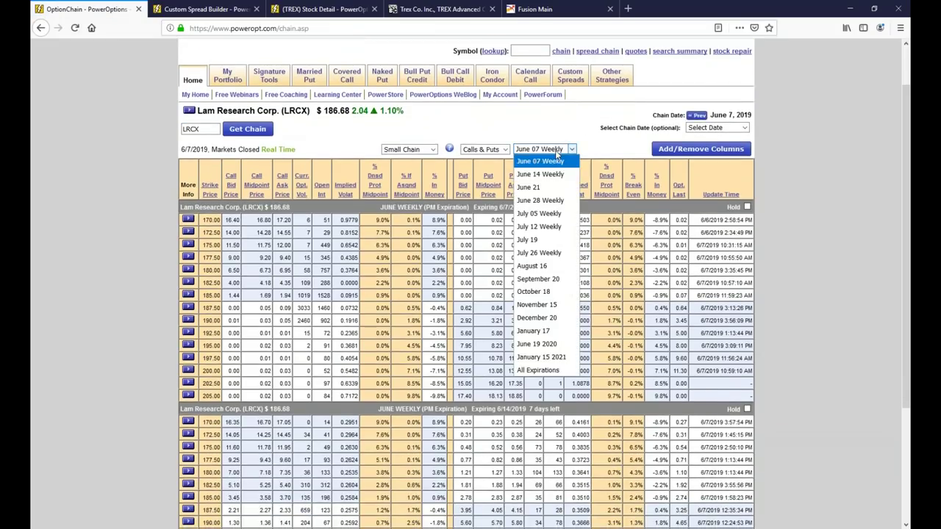
pyautogui.click(559, 188)
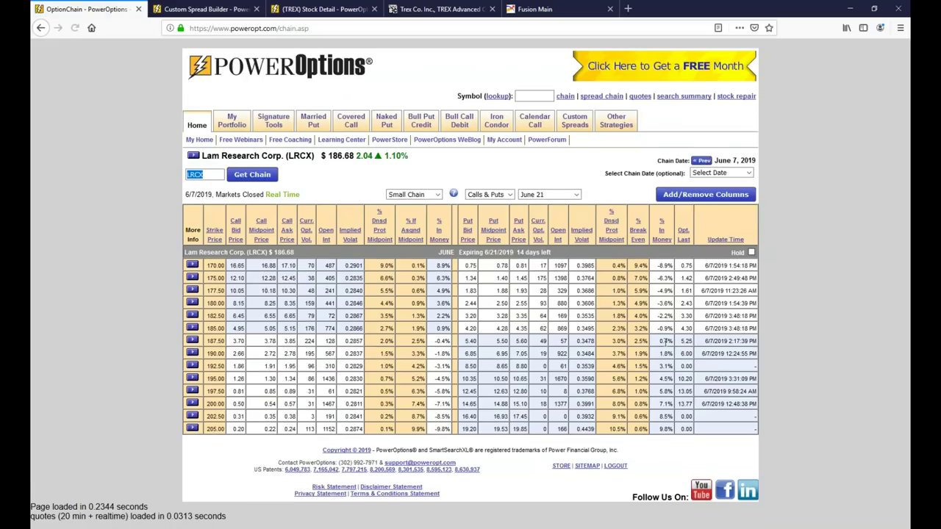
pyautogui.moveTo(479, 252); pyautogui.dragTo(521, 253)
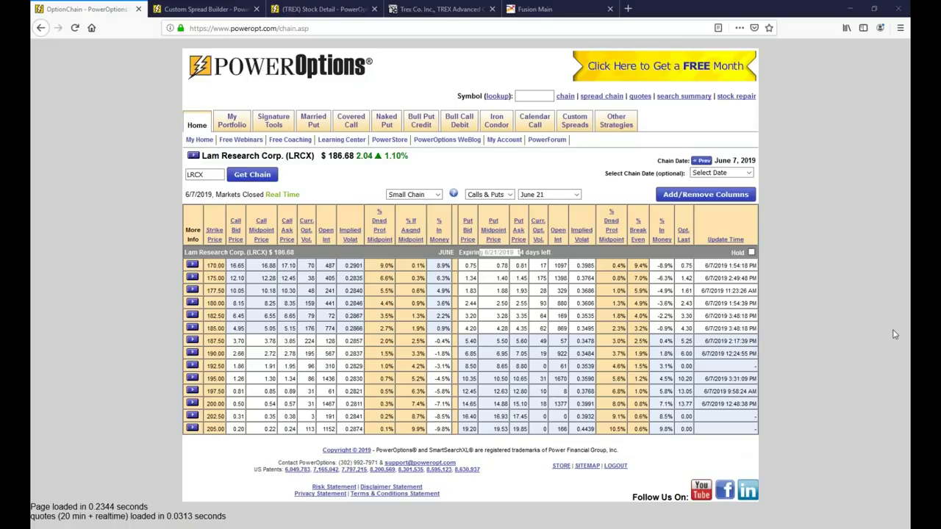
pyautogui.click(538, 257)
# Go back to the previous day's LRCX chain and check the call prices for the 180.00 and 182.50 strikes
pyautogui.click(702, 160)
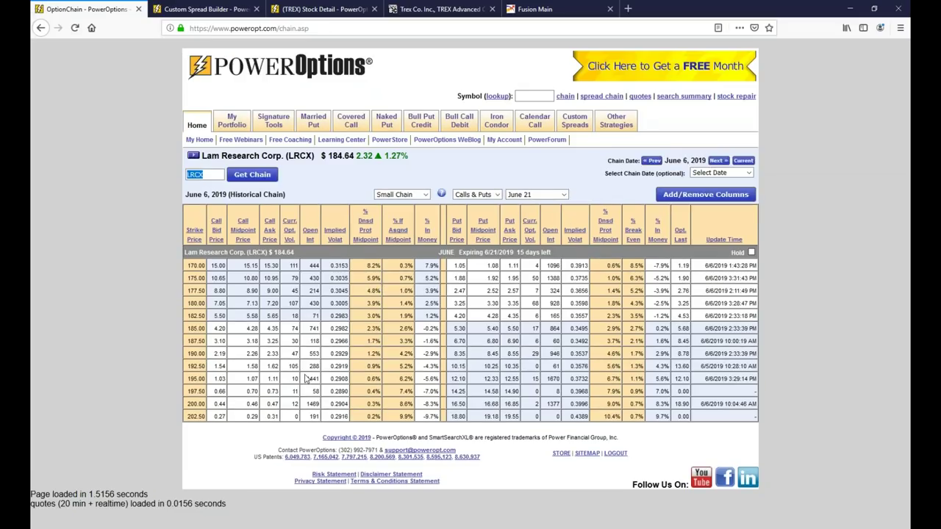
pyautogui.moveTo(189, 304); pyautogui.dragTo(286, 304)
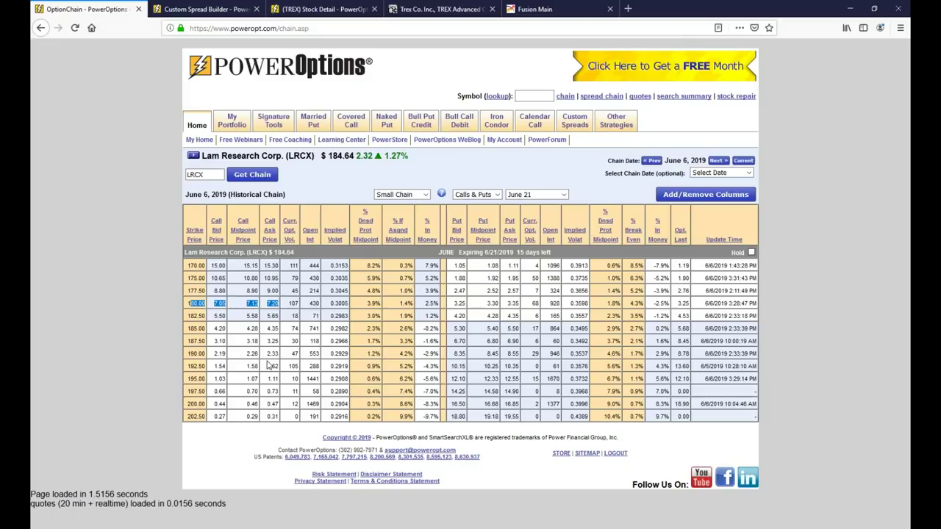
pyautogui.moveTo(246, 316); pyautogui.dragTo(259, 316)
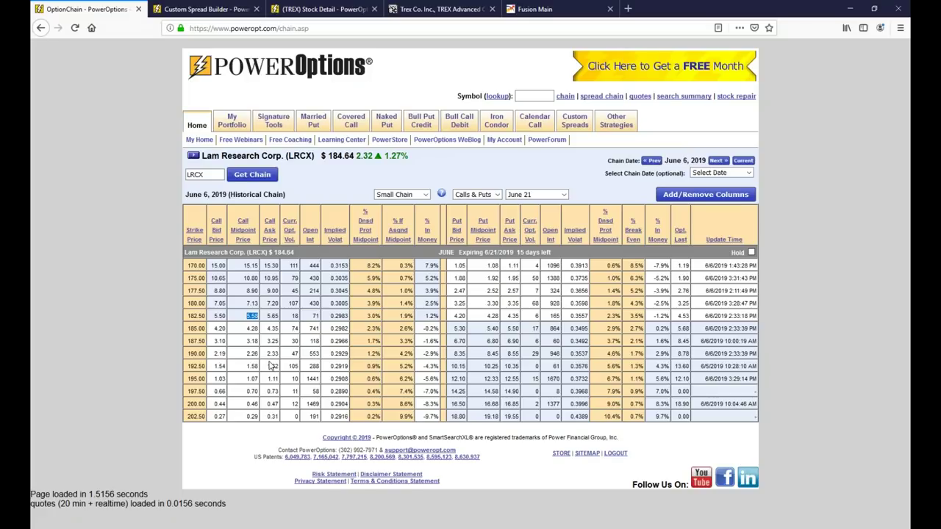
# Start a custom option spread for the underlying stock LRCX and show its June 21 2019 options
pyautogui.click(573, 125)
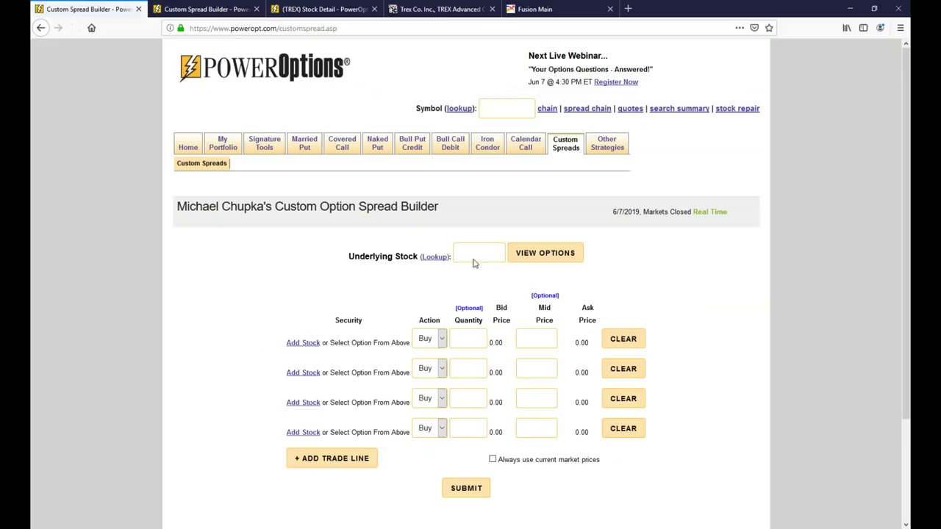
pyautogui.write('LRCX')
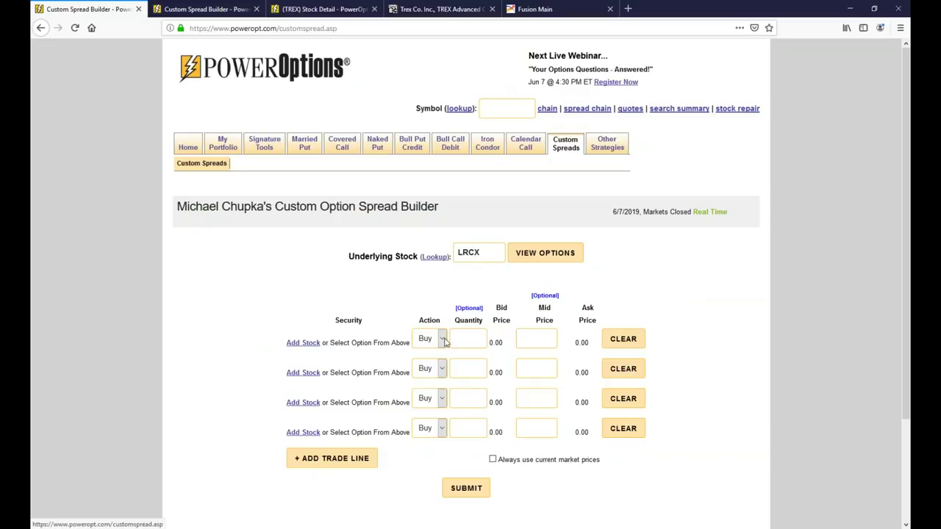
pyautogui.press('Return')
pyautogui.scroll(-3, 421, 291)
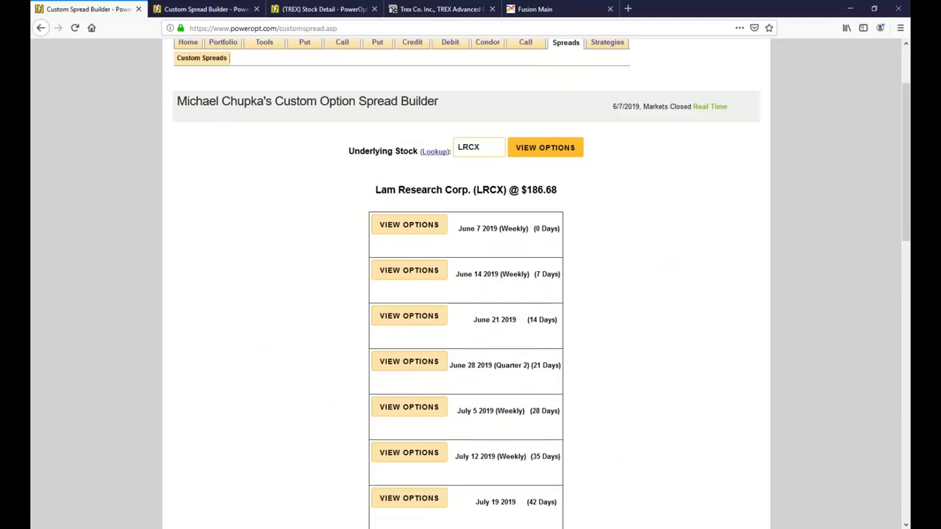
pyautogui.click(407, 327)
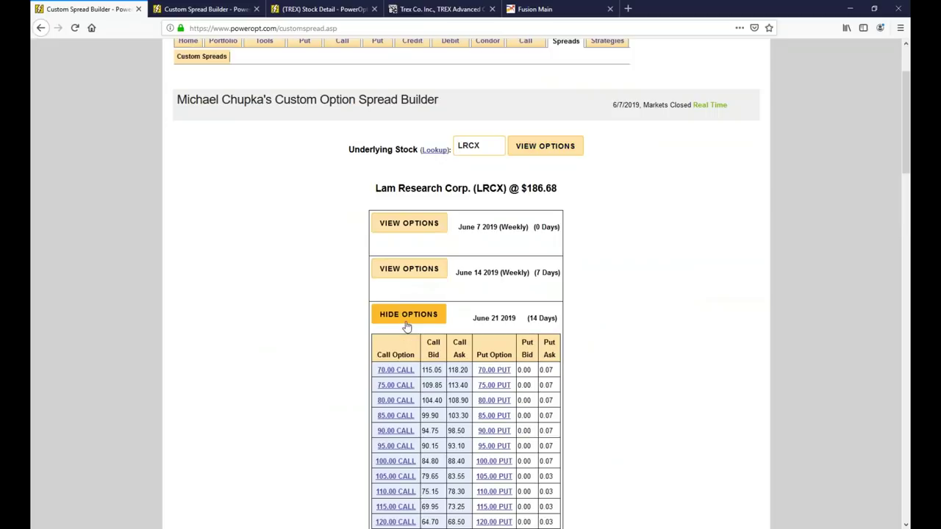
# Add the June 21 2019 180.00 call and 182.50 call to the custom spread
pyautogui.scroll(-7, 407, 327)
pyautogui.scroll(-1, 466, 287)
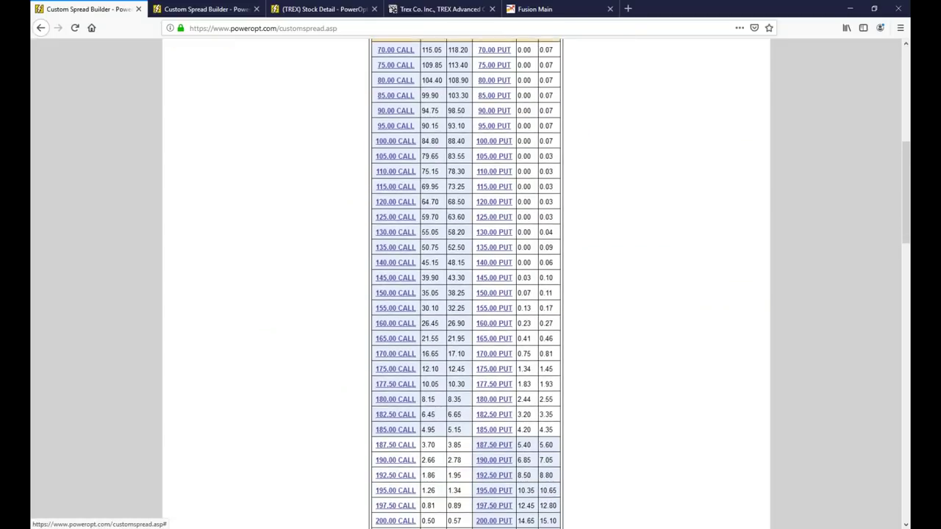
pyautogui.scroll(4, 406, 323)
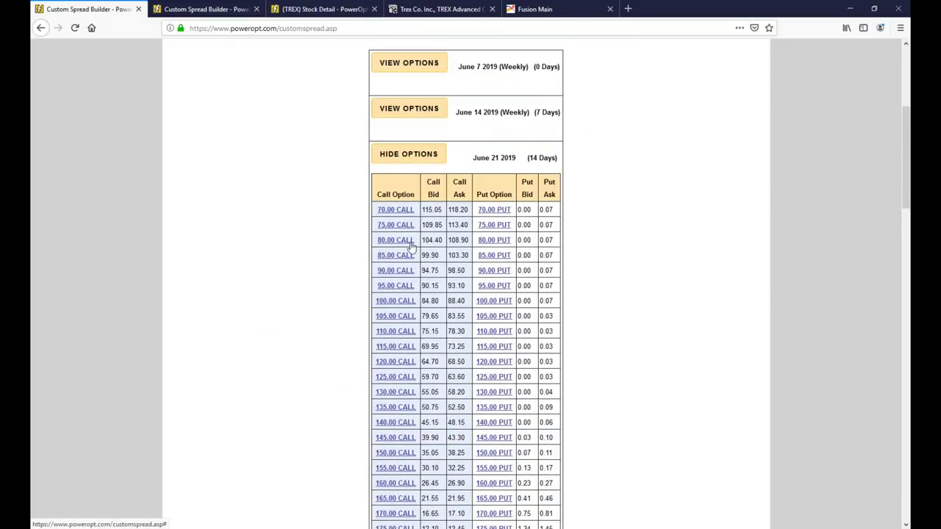
pyautogui.scroll(-9, 411, 248)
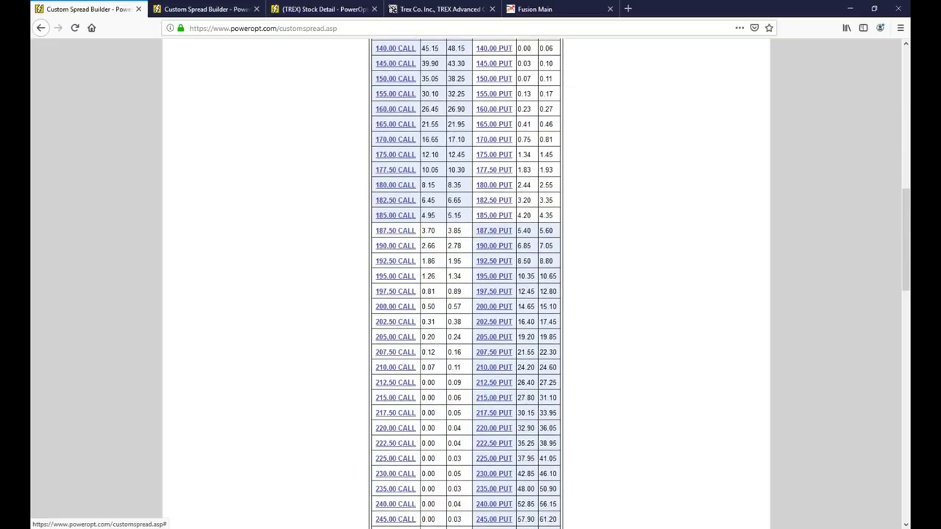
pyautogui.click(397, 189)
pyautogui.click(404, 201)
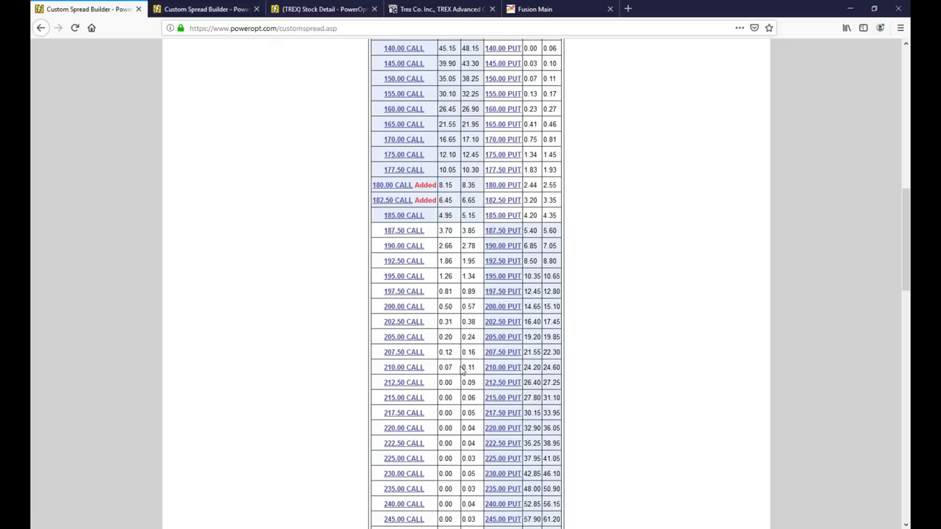
# Set the 180.00 call leg to a quantity of 1 at a mid price of 7.15
pyautogui.scroll(-20, 463, 371)
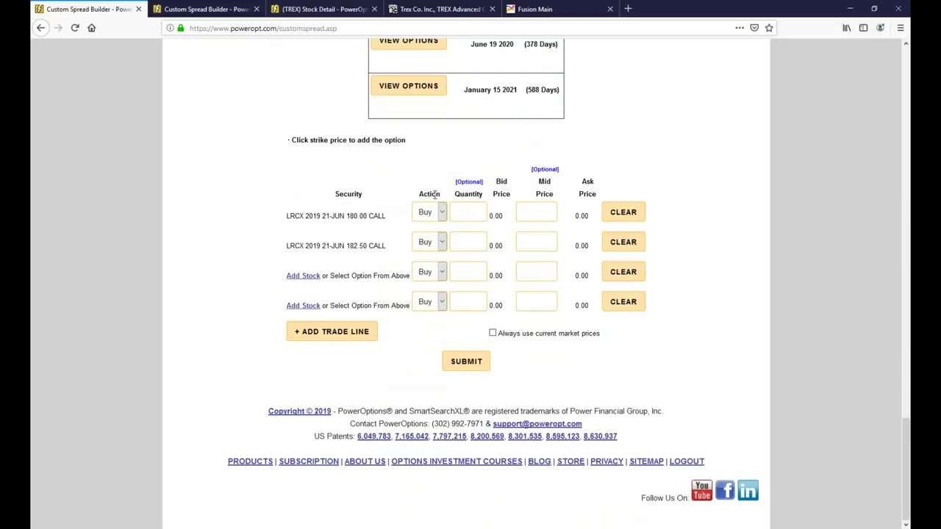
pyautogui.click(470, 215)
pyautogui.write('1')
pyautogui.click(539, 216)
pyautogui.write('7.15')
# Set the 182.50 call leg to Sell with quantity 1 at a mid price of 5.55, and submit the spread for analysis
pyautogui.click(441, 243)
pyautogui.click(432, 274)
pyautogui.click(470, 242)
pyautogui.write('1')
pyautogui.click(546, 239)
pyautogui.write('5.55')
pyautogui.click(465, 363)
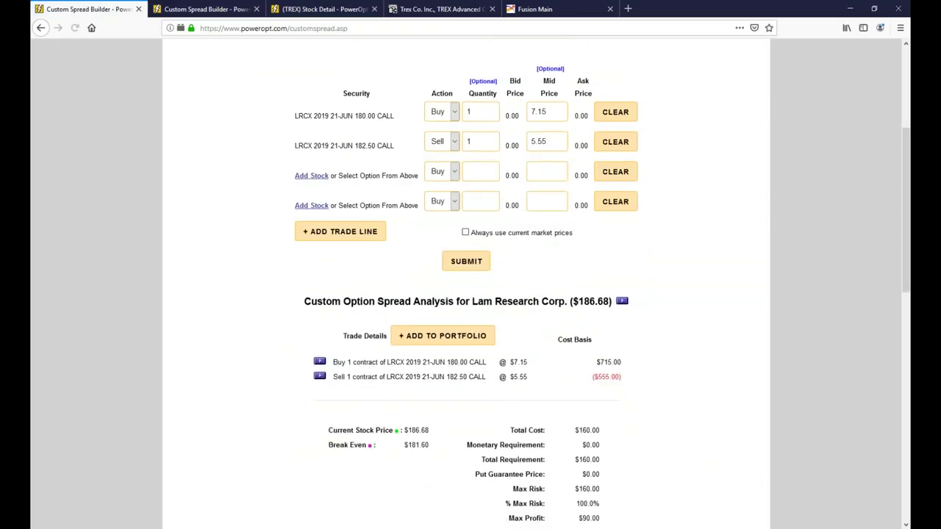
# Circle the upper bend of the expiration line on the profit/loss chart, handwrite "15%" above it, and erase the markings
pyautogui.scroll(-3, 512, 228)
pyautogui.moveTo(513, 390)
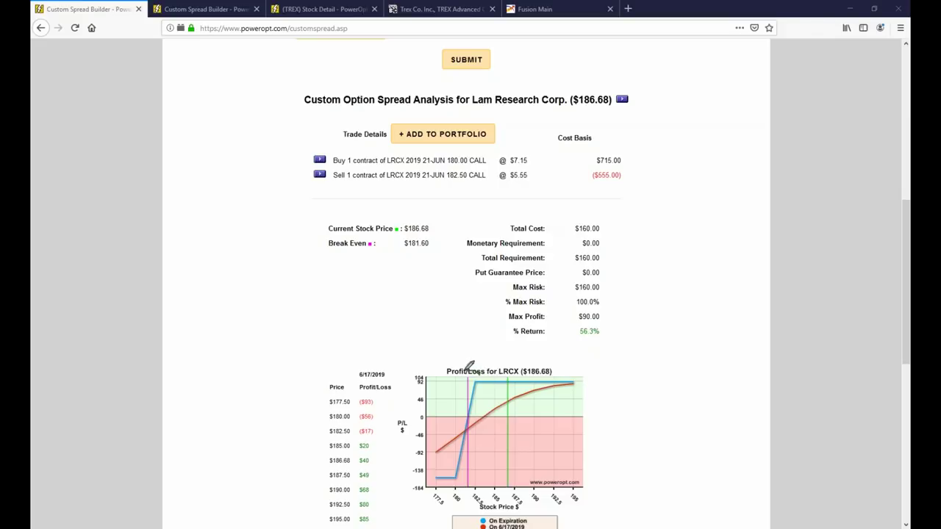
pyautogui.moveTo(460, 384)
pyautogui.mouseDown()
pyautogui.moveTo(478, 391)
pyautogui.moveTo(493, 377)
pyautogui.moveTo(484, 368)
pyautogui.moveTo(485, 388)
pyautogui.mouseUp()
pyautogui.moveTo(471, 329)
pyautogui.mouseDown()
pyautogui.moveTo(486, 319)
pyautogui.moveTo(477, 316)
pyautogui.moveTo(470, 337)
pyautogui.moveTo(491, 318)
pyautogui.moveTo(493, 350)
pyautogui.mouseUp()
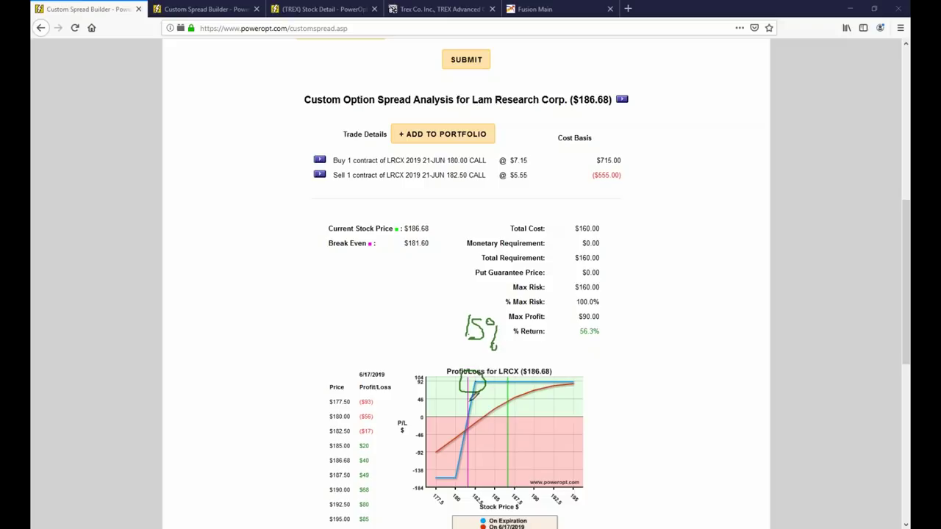
pyautogui.moveTo(470, 413)
pyautogui.mouseDown()
pyautogui.moveTo(458, 421)
pyautogui.moveTo(472, 416)
pyautogui.mouseUp()
pyautogui.moveTo(484, 366); pyautogui.dragTo(478, 396)
pyautogui.press('e')
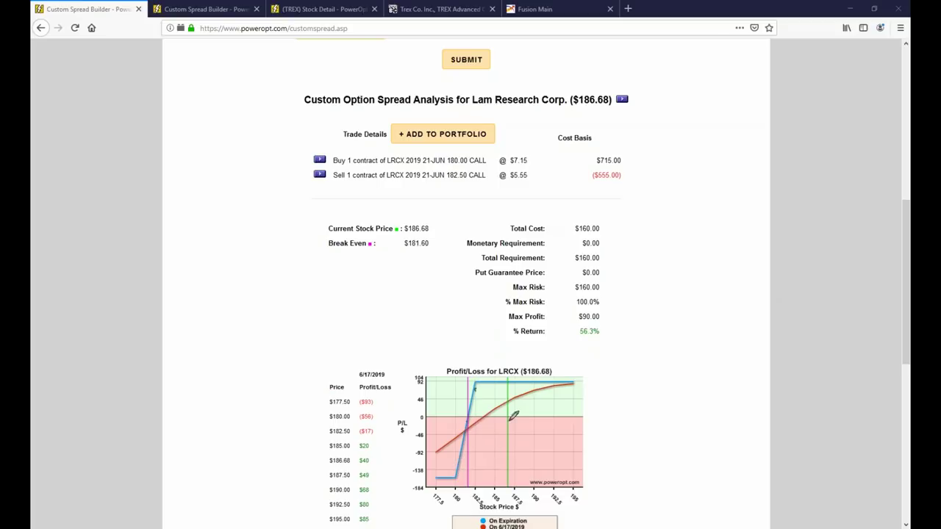
# Circle the 182.50 call and the expiration line's bends, sketch a lower payoff line across the chart, and erase the drawing
pyautogui.moveTo(471, 375)
pyautogui.mouseDown()
pyautogui.moveTo(468, 389)
pyautogui.moveTo(491, 382)
pyautogui.moveTo(474, 373)
pyautogui.mouseUp()
pyautogui.moveTo(446, 185)
pyautogui.mouseDown()
pyautogui.moveTo(497, 185)
pyautogui.moveTo(442, 163)
pyautogui.moveTo(444, 188)
pyautogui.mouseUp()
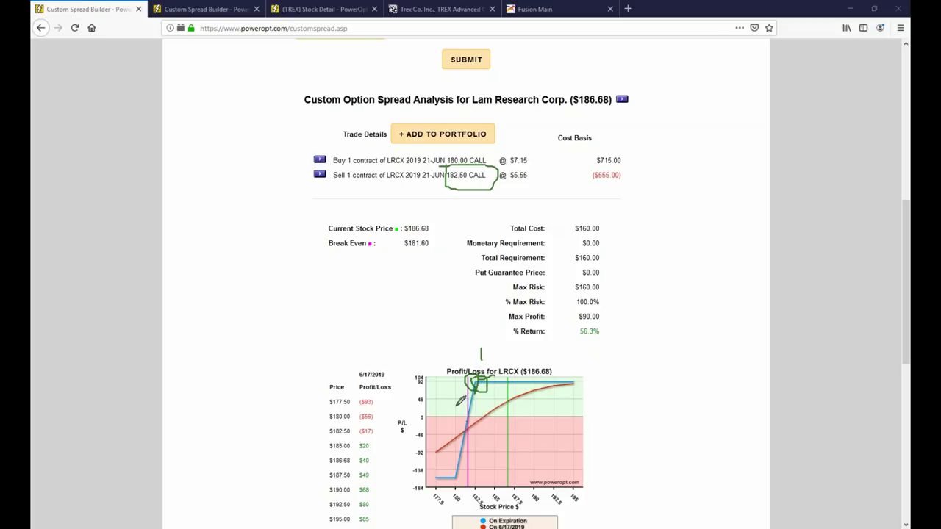
pyautogui.moveTo(455, 407); pyautogui.dragTo(484, 407)
pyautogui.moveTo(459, 466)
pyautogui.mouseDown()
pyautogui.moveTo(450, 488)
pyautogui.moveTo(463, 465)
pyautogui.mouseUp()
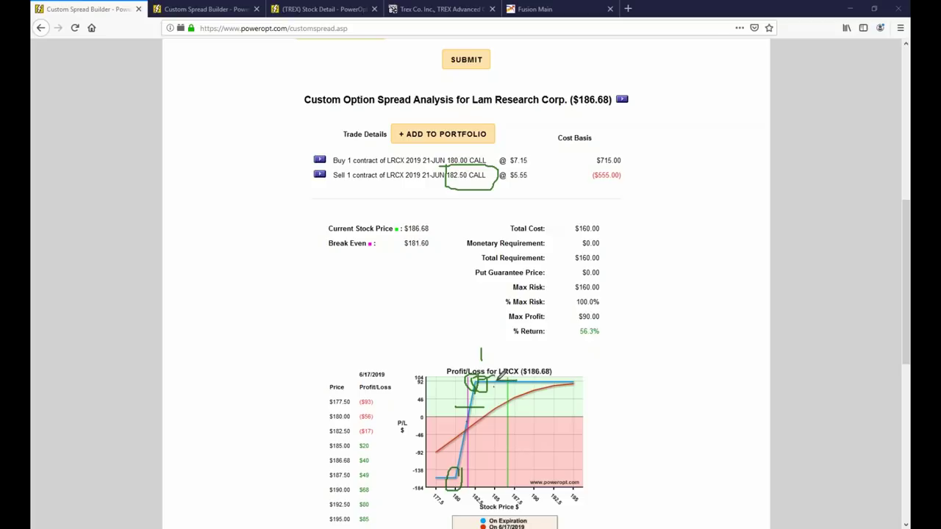
pyautogui.moveTo(497, 380)
pyautogui.mouseDown()
pyautogui.moveTo(515, 396)
pyautogui.moveTo(500, 390)
pyautogui.moveTo(480, 407)
pyautogui.moveTo(569, 411)
pyautogui.mouseUp()
pyautogui.moveTo(451, 407)
pyautogui.mouseDown()
pyautogui.moveTo(425, 442)
pyautogui.moveTo(369, 478)
pyautogui.moveTo(296, 475)
pyautogui.mouseUp()
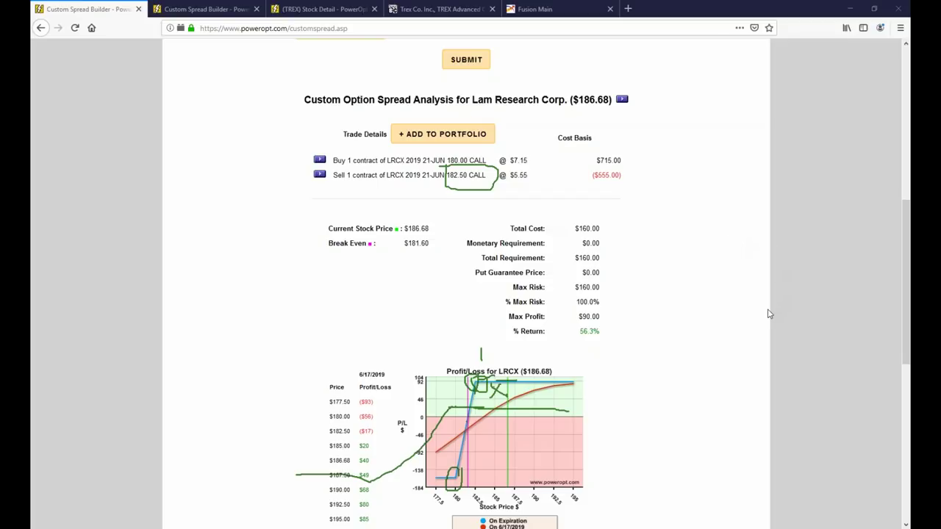
pyautogui.press('e')
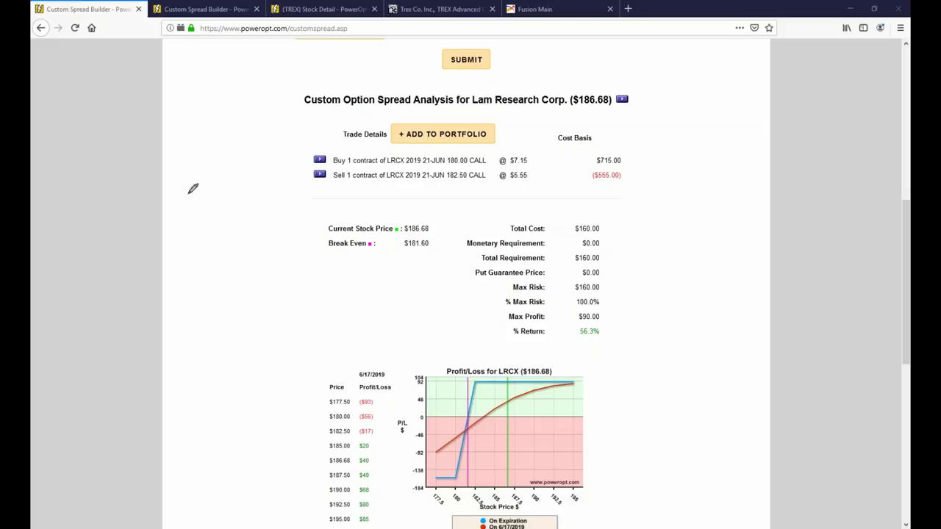
# Handwrite "1. Close" in the blank area beside the trade details
pyautogui.moveTo(193, 177); pyautogui.dragTo(192, 204)
pyautogui.moveTo(220, 184)
pyautogui.mouseDown()
pyautogui.moveTo(233, 193)
pyautogui.moveTo(241, 176)
pyautogui.moveTo(240, 203)
pyautogui.moveTo(253, 184)
pyautogui.moveTo(266, 185)
pyautogui.moveTo(258, 203)
pyautogui.moveTo(287, 196)
pyautogui.moveTo(276, 202)
pyautogui.moveTo(285, 214)
pyautogui.mouseUp()
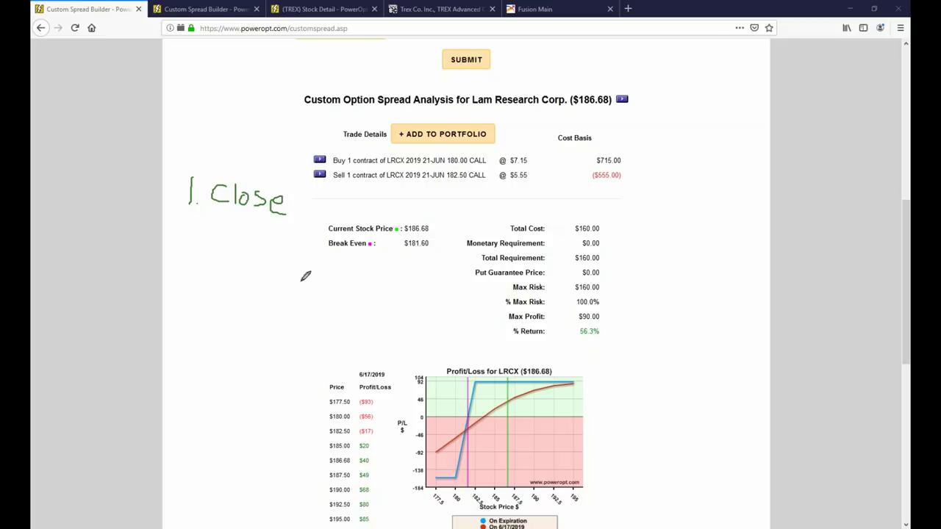
pyautogui.click(288, 199)
# Circle the expiration line's upper bend and the total cost, and mark the maximum-loss segment on the chart
pyautogui.moveTo(469, 382)
pyautogui.mouseDown()
pyautogui.moveTo(478, 375)
pyautogui.moveTo(465, 378)
pyautogui.moveTo(476, 388)
pyautogui.moveTo(467, 388)
pyautogui.mouseUp()
pyautogui.moveTo(601, 218)
pyautogui.mouseDown()
pyautogui.moveTo(572, 236)
pyautogui.moveTo(600, 212)
pyautogui.mouseUp()
pyautogui.moveTo(447, 474); pyautogui.dragTo(444, 482)
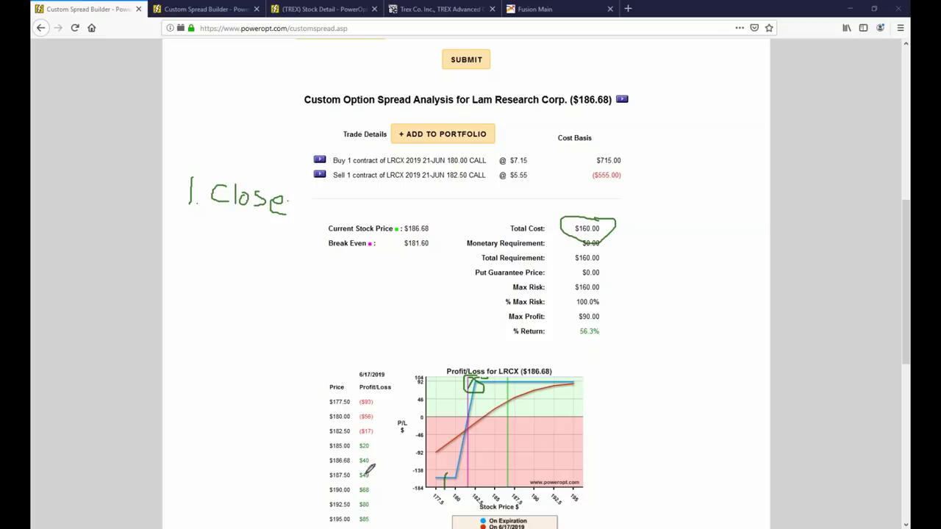
# Handwrite "2." below the first note, cross out the expiration line's bends, draw leftward arrows, and erase all the markings
pyautogui.moveTo(181, 222); pyautogui.dragTo(199, 240)
pyautogui.moveTo(514, 378)
pyautogui.mouseDown()
pyautogui.moveTo(489, 397)
pyautogui.moveTo(482, 390)
pyautogui.moveTo(480, 406)
pyautogui.mouseUp()
pyautogui.moveTo(481, 453)
pyautogui.mouseDown()
pyautogui.moveTo(386, 453)
pyautogui.moveTo(382, 465)
pyautogui.moveTo(401, 467)
pyautogui.mouseUp()
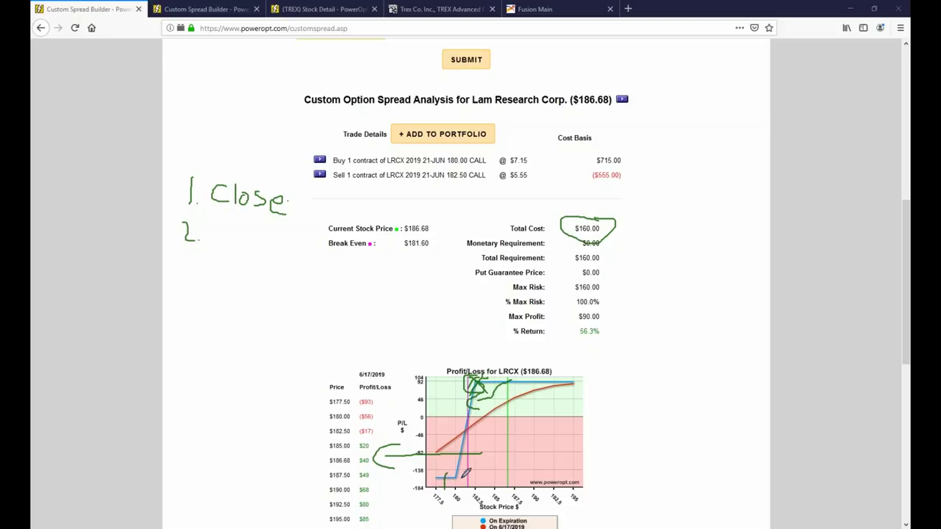
pyautogui.moveTo(444, 477)
pyautogui.mouseDown()
pyautogui.moveTo(408, 465)
pyautogui.moveTo(416, 486)
pyautogui.mouseUp()
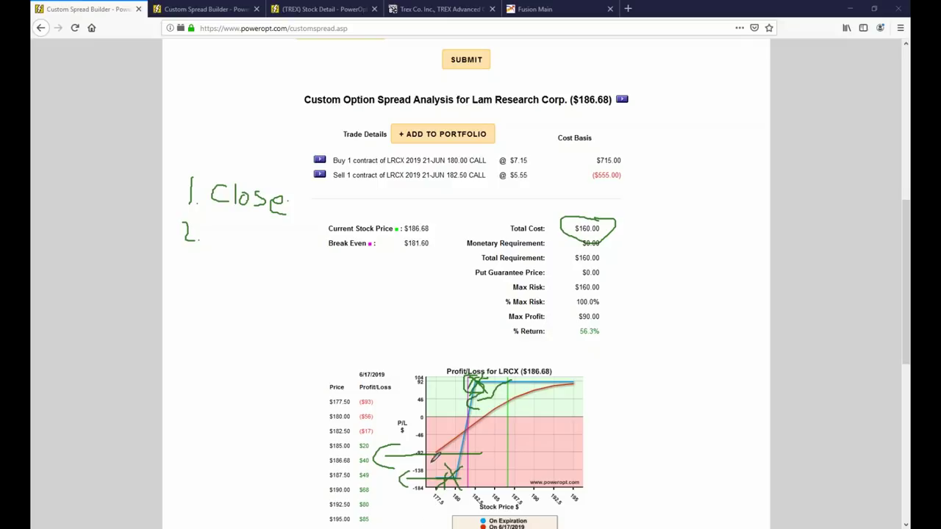
pyautogui.moveTo(492, 371)
pyautogui.mouseDown()
pyautogui.moveTo(453, 381)
pyautogui.moveTo(451, 359)
pyautogui.mouseUp()
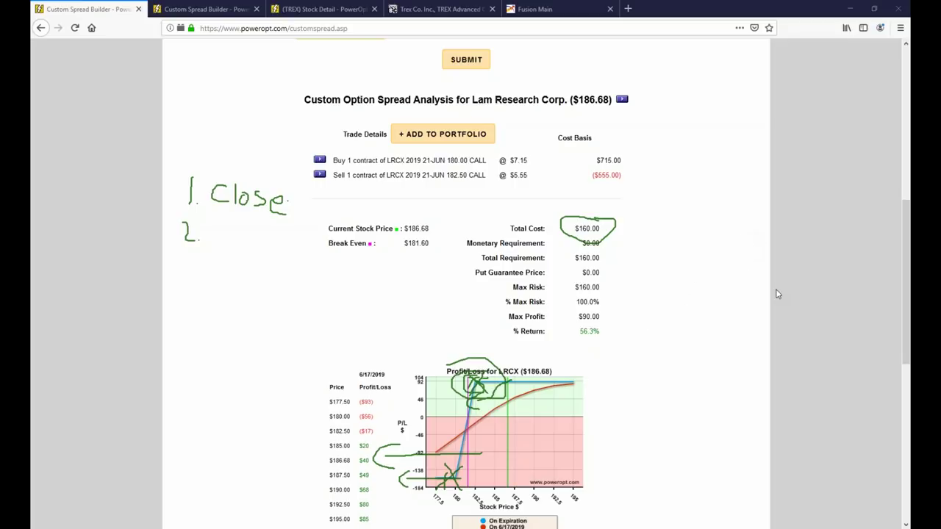
pyautogui.press('Escape')
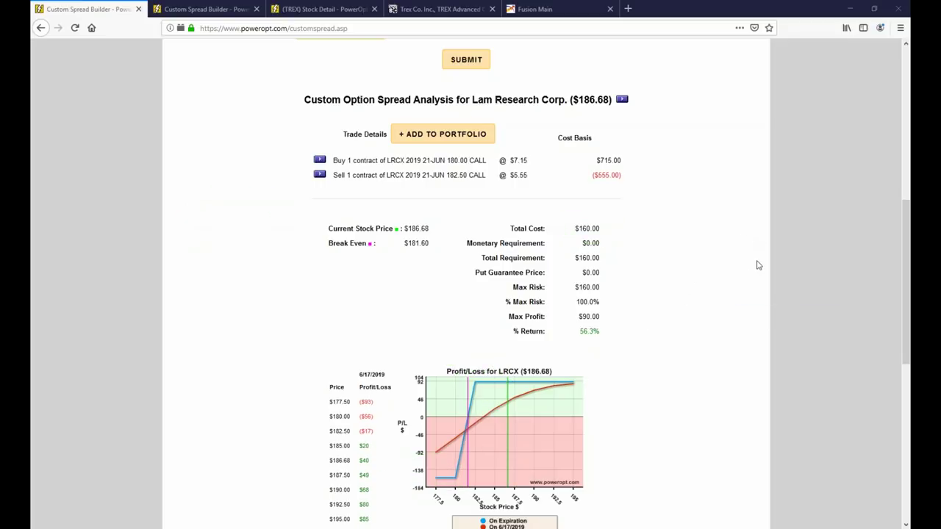
# Handwrite "1. Close" and "2. Close - Roll Down" as a list in the blank area beside the trade details
pyautogui.moveTo(204, 187); pyautogui.dragTo(200, 213)
pyautogui.click(211, 211)
pyautogui.moveTo(235, 184)
pyautogui.mouseDown()
pyautogui.moveTo(236, 207)
pyautogui.moveTo(262, 195)
pyautogui.moveTo(278, 212)
pyautogui.moveTo(297, 205)
pyautogui.moveTo(303, 223)
pyautogui.mouseUp()
pyautogui.moveTo(190, 242); pyautogui.dragTo(205, 257)
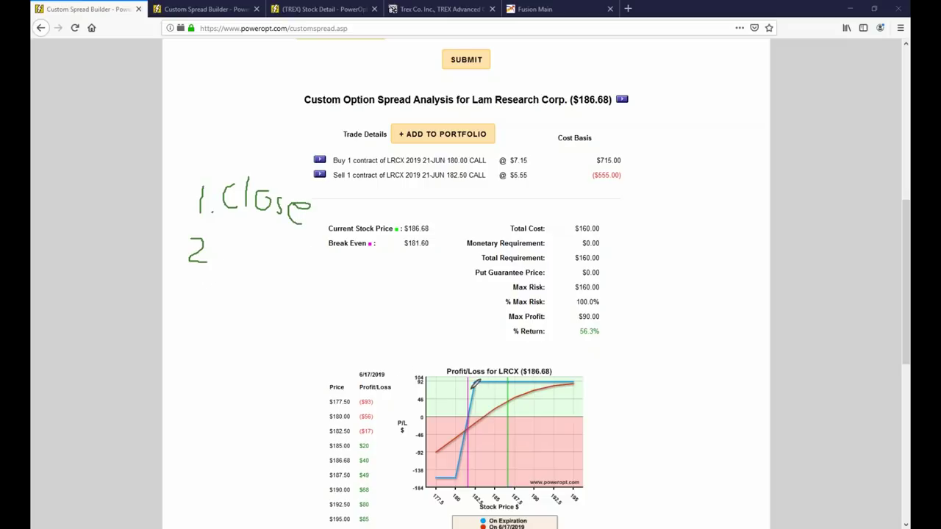
pyautogui.click(208, 264)
pyautogui.moveTo(236, 231)
pyautogui.mouseDown()
pyautogui.moveTo(236, 248)
pyautogui.moveTo(261, 248)
pyautogui.moveTo(268, 239)
pyautogui.moveTo(274, 248)
pyautogui.moveTo(321, 251)
pyautogui.mouseUp()
pyautogui.moveTo(230, 252)
pyautogui.mouseDown()
pyautogui.moveTo(230, 282)
pyautogui.moveTo(258, 259)
pyautogui.moveTo(253, 282)
pyautogui.moveTo(277, 288)
pyautogui.mouseUp()
pyautogui.moveTo(286, 253)
pyautogui.mouseDown()
pyautogui.moveTo(286, 291)
pyautogui.moveTo(355, 293)
pyautogui.mouseUp()
# Mark both bends of the expiration line, circle the 177.5 and 180 strikes, and extend the second note with "& Out"
pyautogui.moveTo(475, 375); pyautogui.dragTo(486, 384)
pyautogui.moveTo(444, 476); pyautogui.dragTo(466, 476)
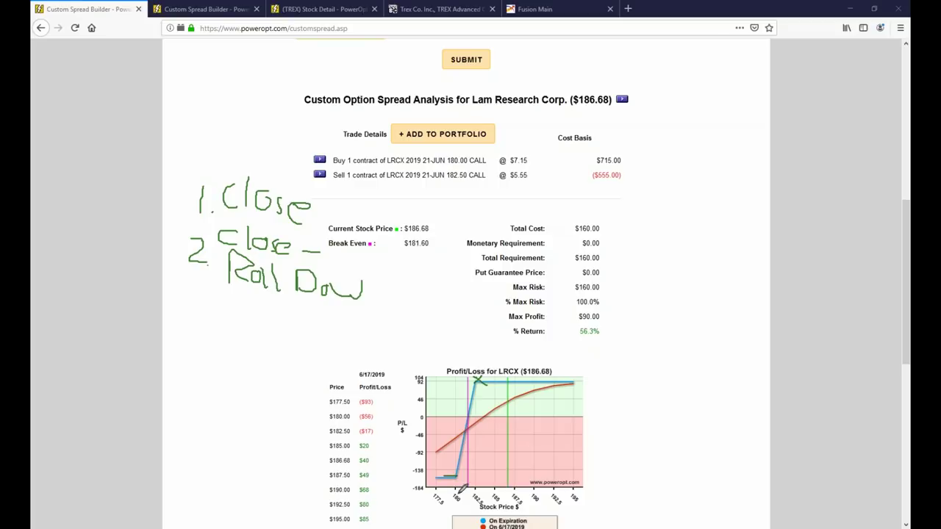
pyautogui.moveTo(456, 485)
pyautogui.mouseDown()
pyautogui.moveTo(472, 490)
pyautogui.moveTo(449, 485)
pyautogui.moveTo(442, 514)
pyautogui.moveTo(439, 481)
pyautogui.mouseUp()
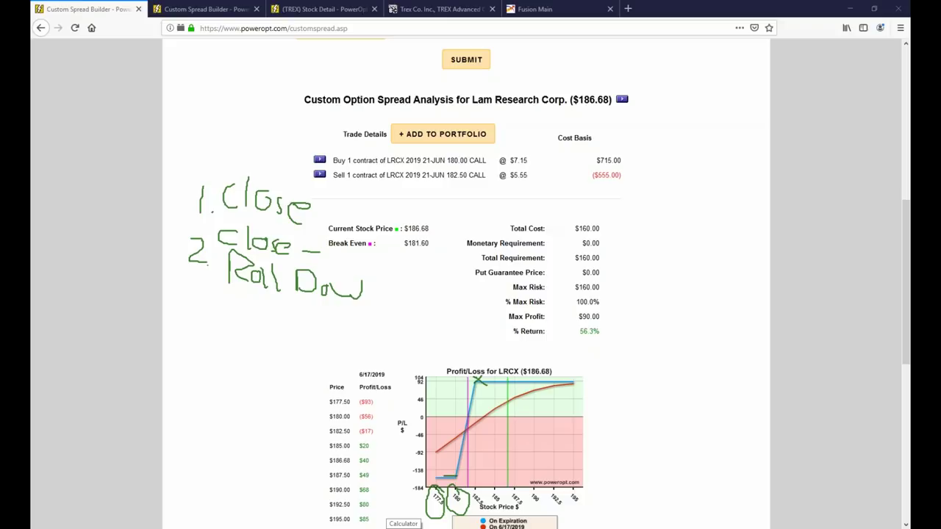
pyautogui.moveTo(371, 280)
pyautogui.mouseDown()
pyautogui.moveTo(380, 286)
pyautogui.moveTo(394, 274)
pyautogui.moveTo(414, 284)
pyautogui.moveTo(404, 274)
pyautogui.moveTo(435, 269)
pyautogui.moveTo(433, 289)
pyautogui.moveTo(457, 280)
pyautogui.moveTo(458, 287)
pyautogui.mouseUp()
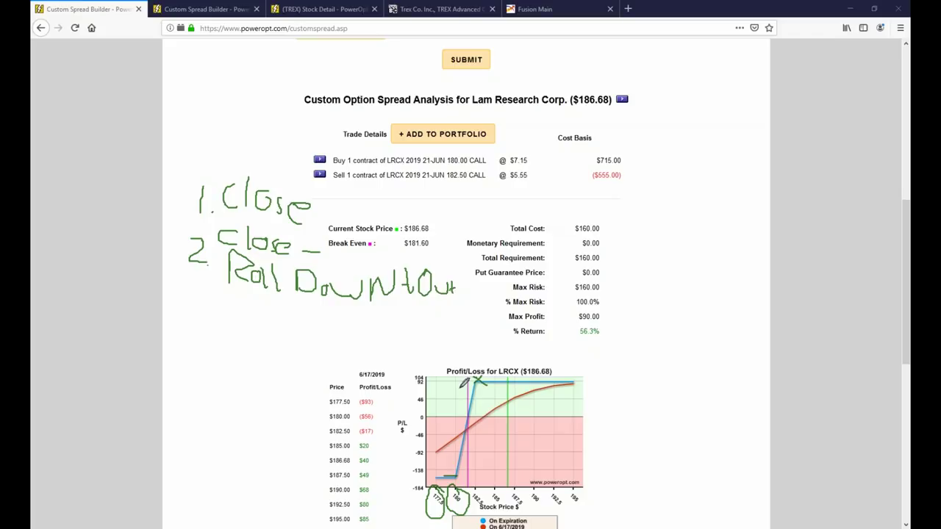
pyautogui.click(464, 281)
# Sketch a staircase of successively lower payoff lines with arrows beside the chart, underlining the % return and ticking the total cost
pyautogui.moveTo(713, 350)
pyautogui.mouseDown()
pyautogui.moveTo(675, 339)
pyautogui.moveTo(672, 356)
pyautogui.moveTo(626, 387)
pyautogui.mouseUp()
pyautogui.moveTo(656, 338)
pyautogui.mouseDown()
pyautogui.moveTo(724, 311)
pyautogui.moveTo(692, 341)
pyautogui.moveTo(712, 353)
pyautogui.mouseUp()
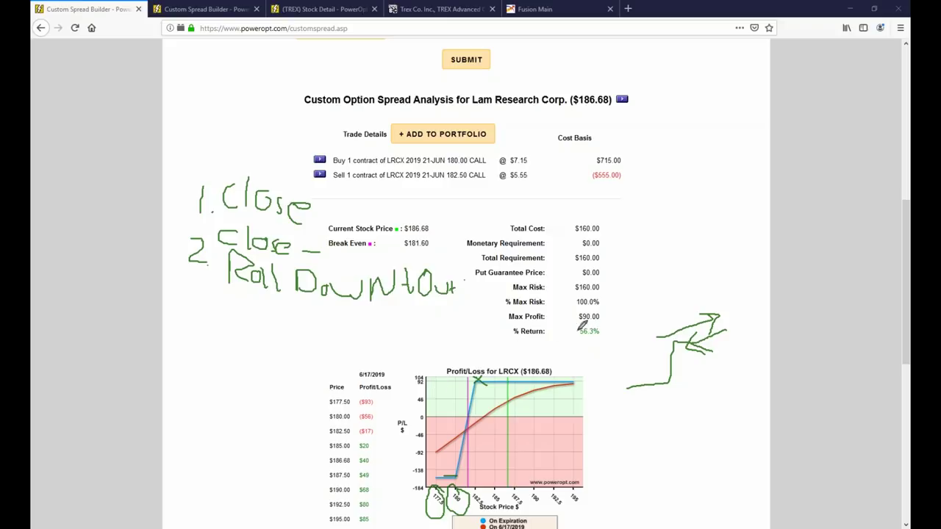
pyautogui.moveTo(570, 338); pyautogui.dragTo(603, 339)
pyautogui.moveTo(603, 222); pyautogui.dragTo(653, 196)
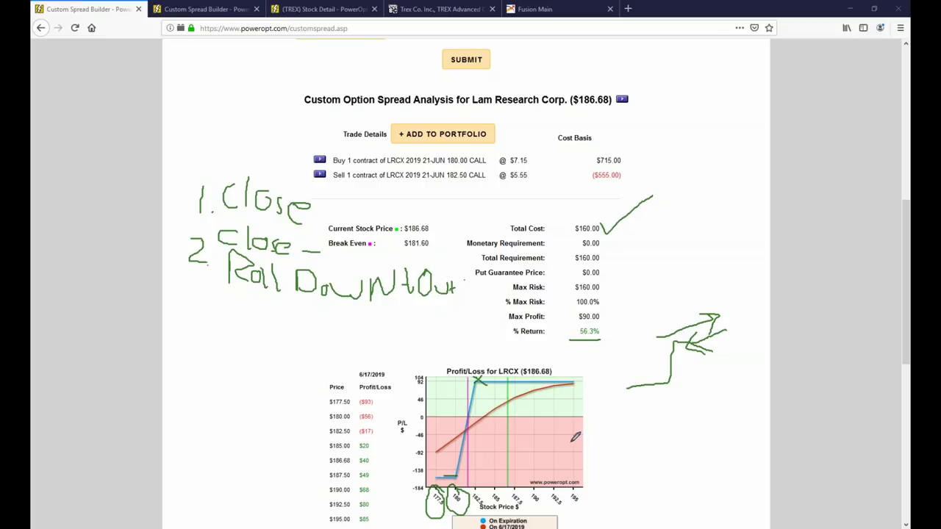
pyautogui.moveTo(644, 351)
pyautogui.mouseDown()
pyautogui.moveTo(631, 409)
pyautogui.moveTo(587, 410)
pyautogui.mouseUp()
pyautogui.moveTo(642, 356); pyautogui.dragTo(621, 393)
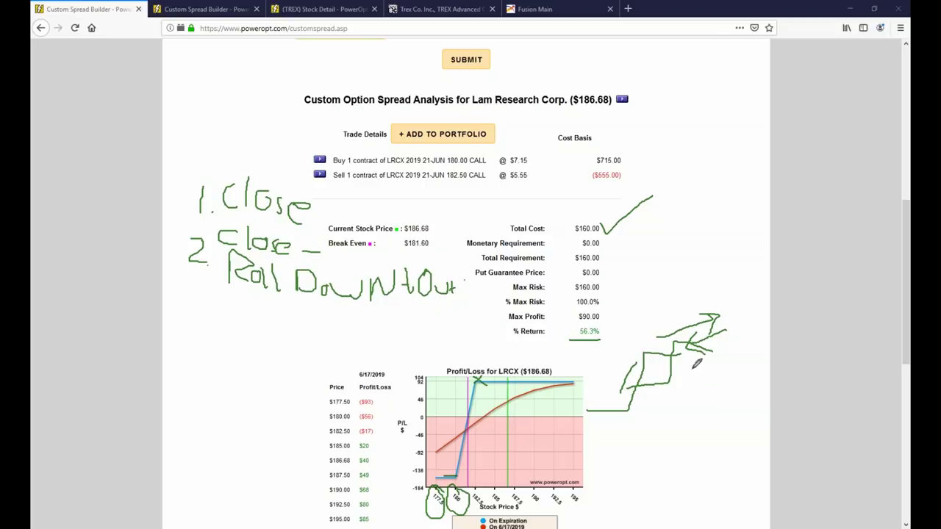
pyautogui.moveTo(702, 361)
pyautogui.mouseDown()
pyautogui.moveTo(641, 406)
pyautogui.moveTo(659, 411)
pyautogui.mouseUp()
pyautogui.moveTo(635, 383)
pyautogui.mouseDown()
pyautogui.moveTo(599, 386)
pyautogui.moveTo(582, 426)
pyautogui.moveTo(548, 435)
pyautogui.mouseUp()
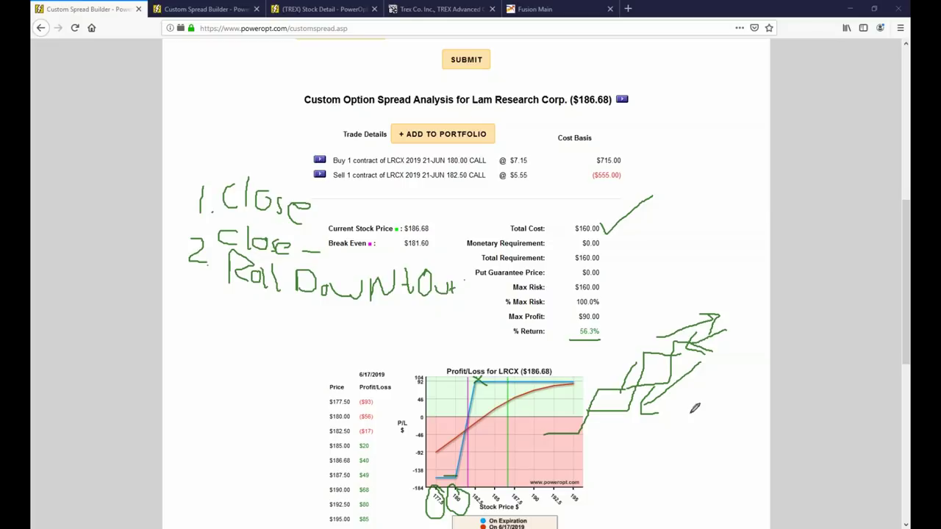
# Handwrite "3. Close" with "Do Opposite" beneath it as the third item in the list
pyautogui.moveTo(186, 291)
pyautogui.mouseDown()
pyautogui.moveTo(184, 311)
pyautogui.moveTo(278, 313)
pyautogui.moveTo(226, 344)
pyautogui.moveTo(251, 345)
pyautogui.mouseUp()
pyautogui.click(202, 308)
pyautogui.moveTo(245, 335)
pyautogui.mouseDown()
pyautogui.moveTo(278, 328)
pyautogui.moveTo(279, 361)
pyautogui.moveTo(294, 331)
pyautogui.moveTo(295, 348)
pyautogui.moveTo(321, 324)
pyautogui.moveTo(336, 338)
pyautogui.moveTo(353, 323)
pyautogui.moveTo(359, 337)
pyautogui.moveTo(397, 341)
pyautogui.mouseUp()
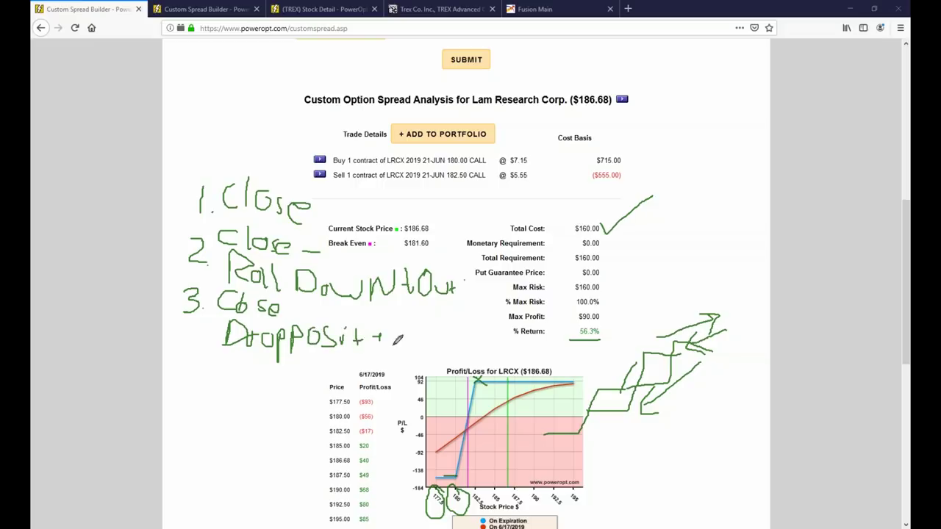
# Draw a descending payoff line with a downward arrow across the chart, and cross out the staircase payoff sketches beside it
pyautogui.moveTo(478, 394)
pyautogui.mouseDown()
pyautogui.moveTo(514, 401)
pyautogui.moveTo(564, 475)
pyautogui.moveTo(625, 474)
pyautogui.mouseUp()
pyautogui.moveTo(551, 395)
pyautogui.mouseDown()
pyautogui.moveTo(498, 433)
pyautogui.moveTo(503, 416)
pyautogui.moveTo(517, 445)
pyautogui.mouseUp()
pyautogui.moveTo(506, 528)
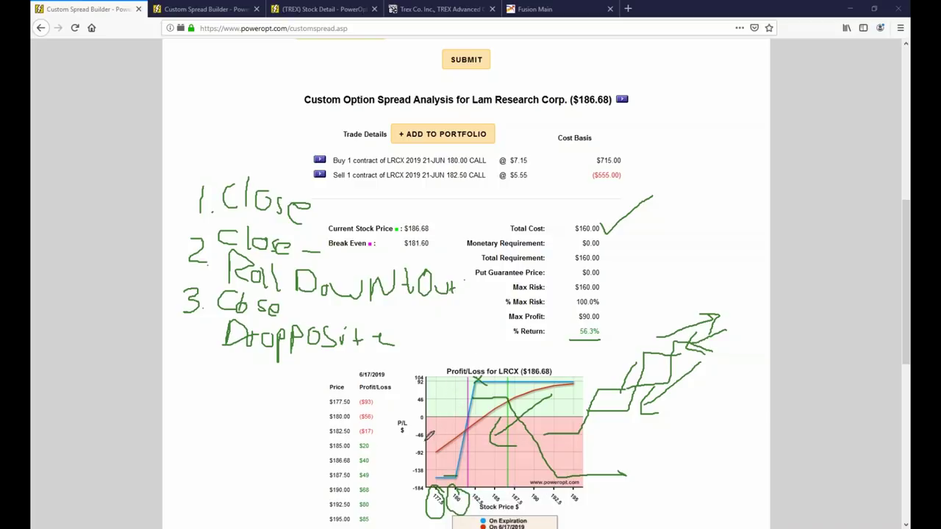
pyautogui.moveTo(644, 343)
pyautogui.mouseDown()
pyautogui.moveTo(680, 397)
pyautogui.moveTo(645, 432)
pyautogui.mouseUp()
pyautogui.moveTo(597, 360); pyautogui.dragTo(623, 405)
pyautogui.moveTo(634, 367); pyautogui.dragTo(623, 440)
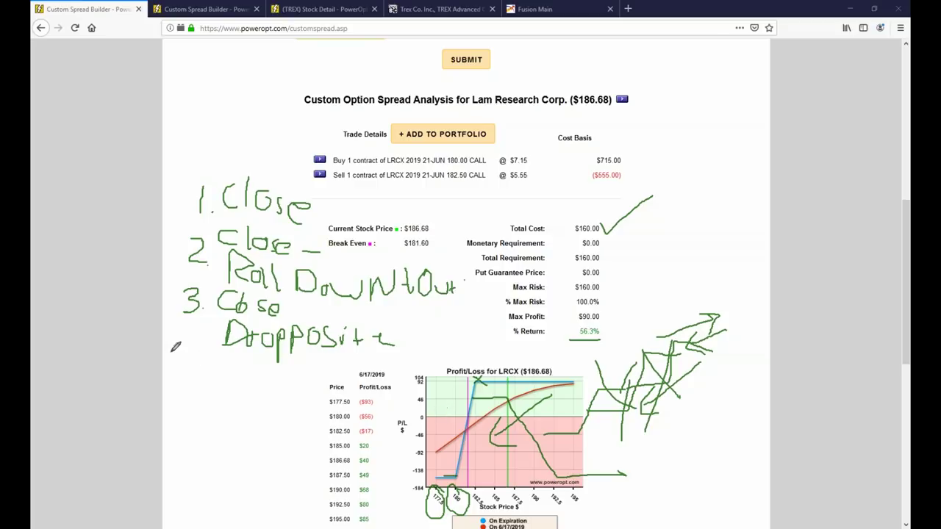
# Handwrite "4. Pendulum" as the fourth list item and draw an arrow from it up to the third item
pyautogui.moveTo(179, 360); pyautogui.dragTo(191, 397)
pyautogui.click(193, 398)
pyautogui.moveTo(214, 363); pyautogui.dragTo(213, 398)
pyautogui.moveTo(215, 365)
pyautogui.mouseDown()
pyautogui.moveTo(241, 397)
pyautogui.moveTo(256, 397)
pyautogui.mouseUp()
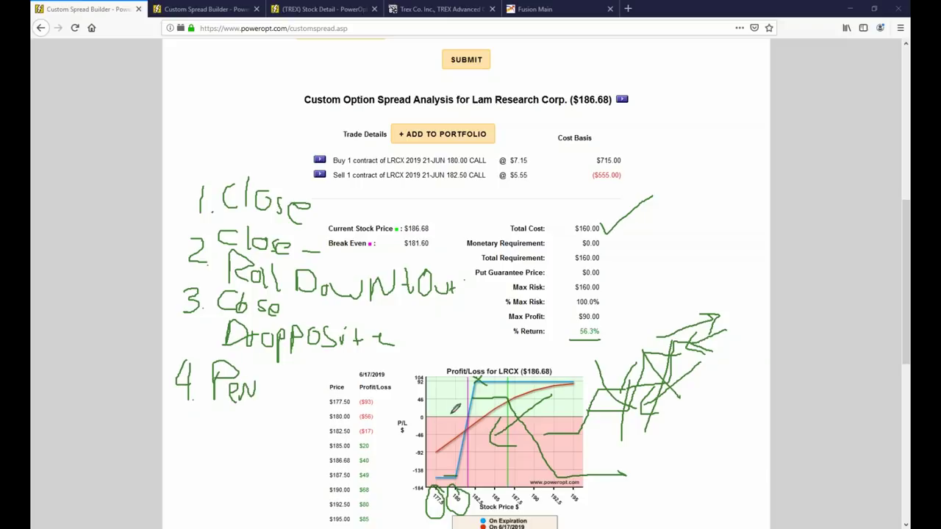
pyautogui.moveTo(192, 352)
pyautogui.mouseDown()
pyautogui.moveTo(209, 321)
pyautogui.moveTo(212, 328)
pyautogui.mouseUp()
pyautogui.moveTo(266, 383)
pyautogui.mouseDown()
pyautogui.moveTo(266, 365)
pyautogui.moveTo(278, 391)
pyautogui.moveTo(293, 368)
pyautogui.moveTo(297, 417)
pyautogui.moveTo(325, 418)
pyautogui.mouseUp()
# Mark strikes around 180 and 185 on the chart with circles and arrows, and sketch descending payoff lines over and above it
pyautogui.moveTo(460, 478)
pyautogui.mouseDown()
pyautogui.moveTo(465, 463)
pyautogui.moveTo(450, 471)
pyautogui.moveTo(465, 482)
pyautogui.moveTo(463, 471)
pyautogui.mouseUp()
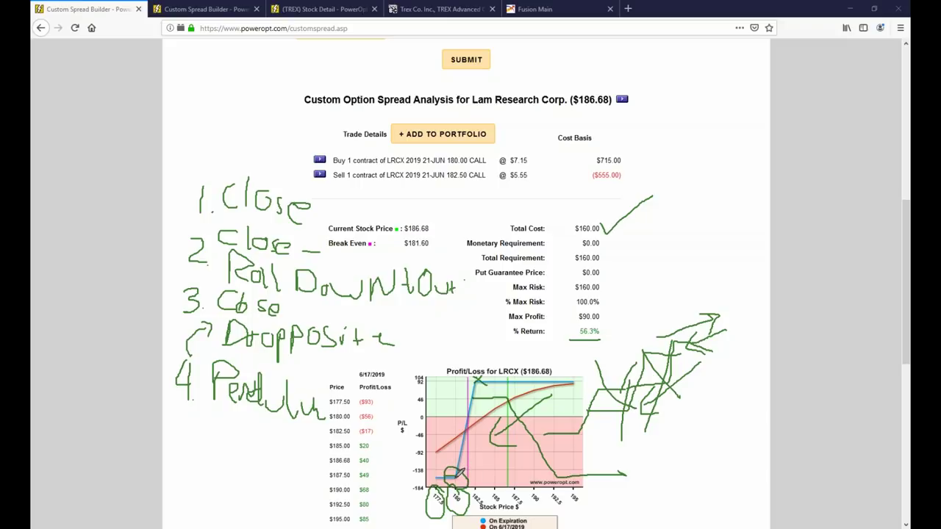
pyautogui.moveTo(508, 374)
pyautogui.mouseDown()
pyautogui.moveTo(458, 408)
pyautogui.moveTo(472, 390)
pyautogui.moveTo(460, 403)
pyautogui.moveTo(474, 409)
pyautogui.mouseUp()
pyautogui.moveTo(424, 436); pyautogui.dragTo(453, 424)
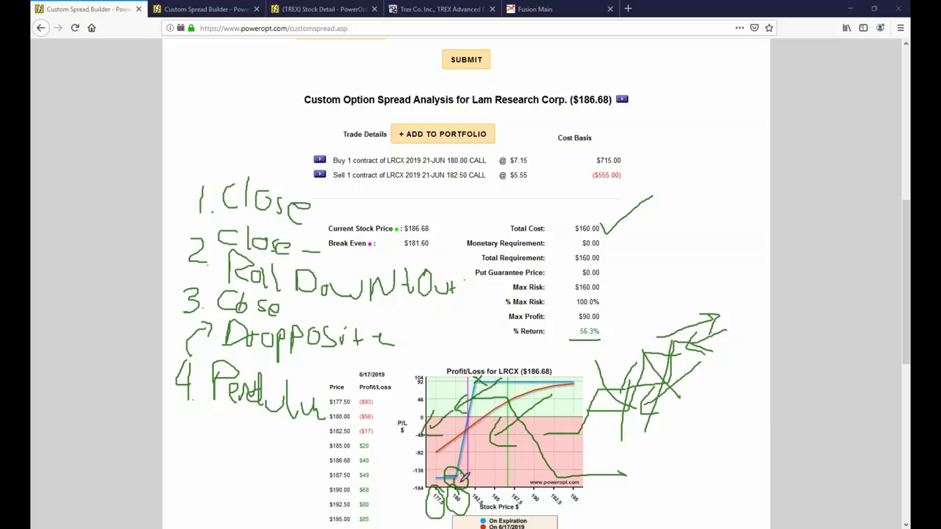
pyautogui.moveTo(457, 498)
pyautogui.mouseDown()
pyautogui.moveTo(471, 508)
pyautogui.moveTo(514, 491)
pyautogui.moveTo(494, 480)
pyautogui.moveTo(496, 496)
pyautogui.moveTo(507, 491)
pyautogui.moveTo(482, 375)
pyautogui.moveTo(407, 376)
pyautogui.mouseUp()
pyautogui.moveTo(511, 450)
pyautogui.mouseDown()
pyautogui.moveTo(508, 479)
pyautogui.moveTo(495, 485)
pyautogui.moveTo(633, 497)
pyautogui.mouseUp()
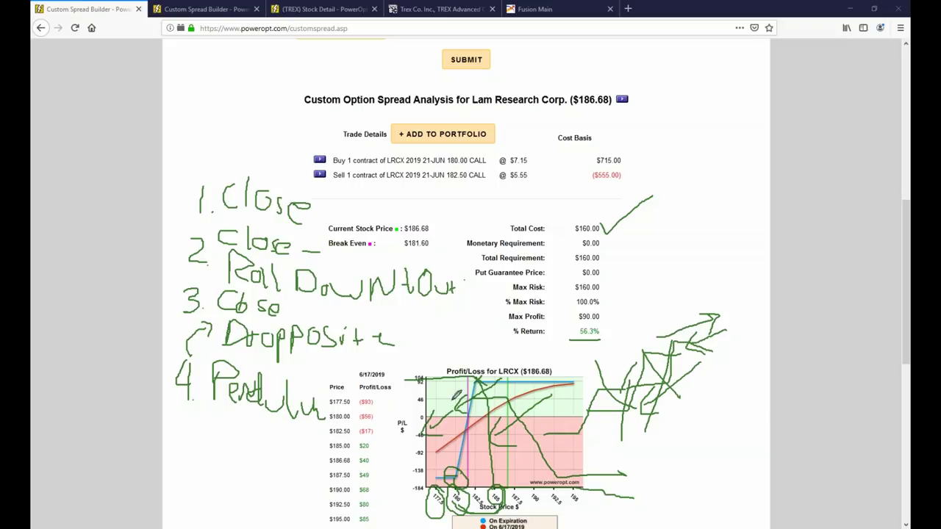
pyautogui.moveTo(546, 486); pyautogui.dragTo(651, 491)
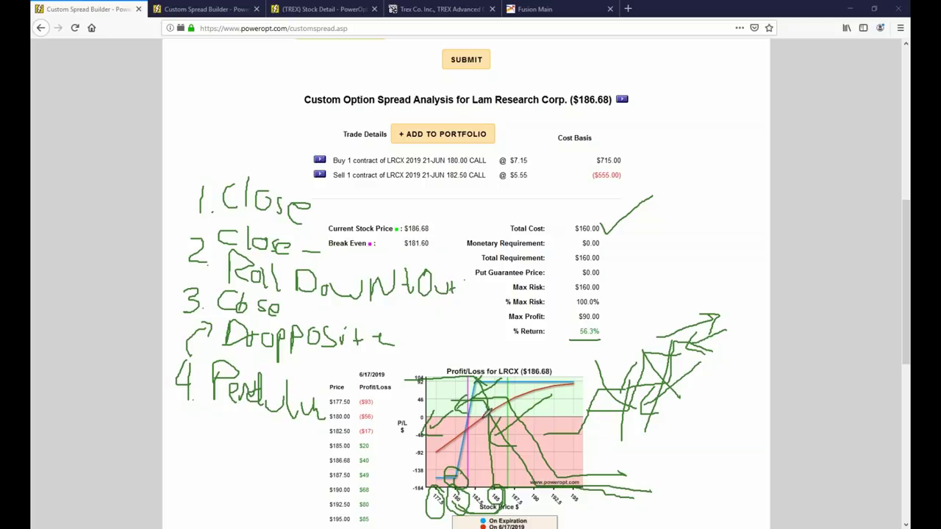
pyautogui.moveTo(412, 403)
pyautogui.mouseDown()
pyautogui.moveTo(397, 416)
pyautogui.moveTo(430, 420)
pyautogui.mouseUp()
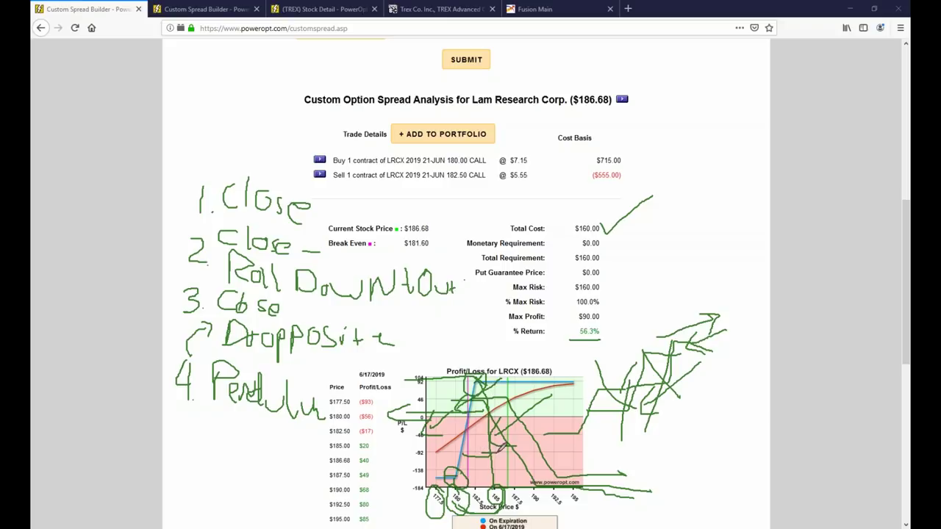
pyautogui.moveTo(456, 323)
pyautogui.mouseDown()
pyautogui.moveTo(489, 323)
pyautogui.moveTo(516, 358)
pyautogui.moveTo(577, 360)
pyautogui.mouseUp()
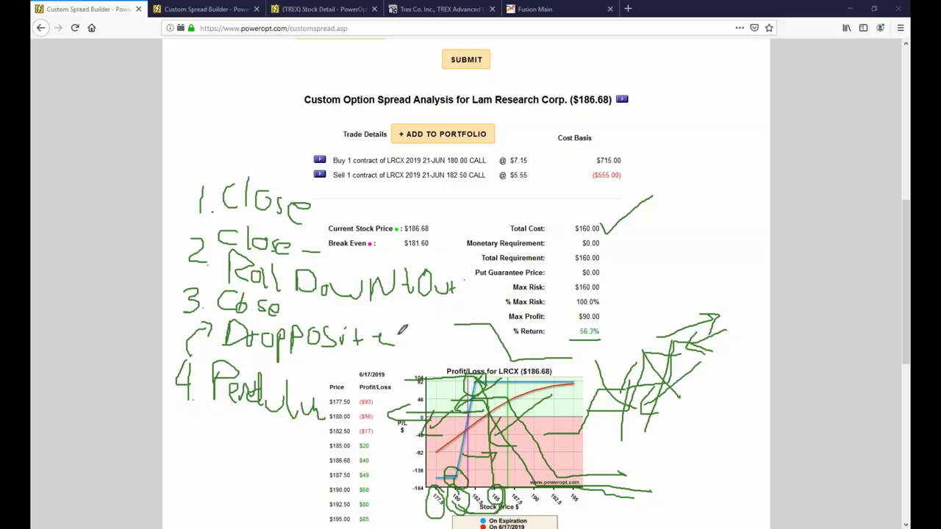
# Draw an arrow pointing at the third list item and add check marks to all four items
pyautogui.moveTo(405, 311)
pyautogui.mouseDown()
pyautogui.moveTo(372, 310)
pyautogui.moveTo(397, 324)
pyautogui.mouseUp()
pyautogui.moveTo(335, 250); pyautogui.dragTo(323, 268)
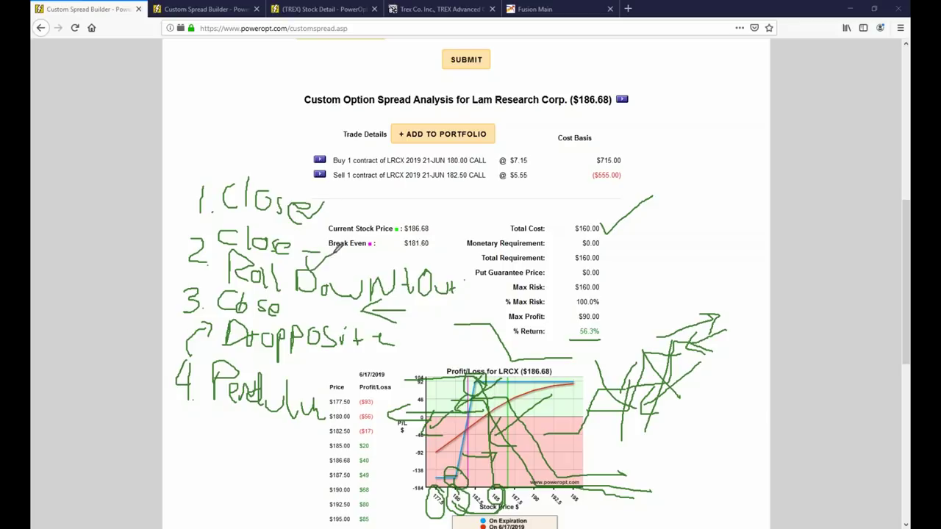
pyautogui.moveTo(309, 304)
pyautogui.mouseDown()
pyautogui.moveTo(314, 316)
pyautogui.moveTo(343, 305)
pyautogui.mouseUp()
pyautogui.moveTo(315, 401); pyautogui.dragTo(331, 366)
# Handwrite "5. Create A Condor, Butterfly" as the fifth item in the list
pyautogui.moveTo(196, 420); pyautogui.dragTo(172, 447)
pyautogui.click(201, 445)
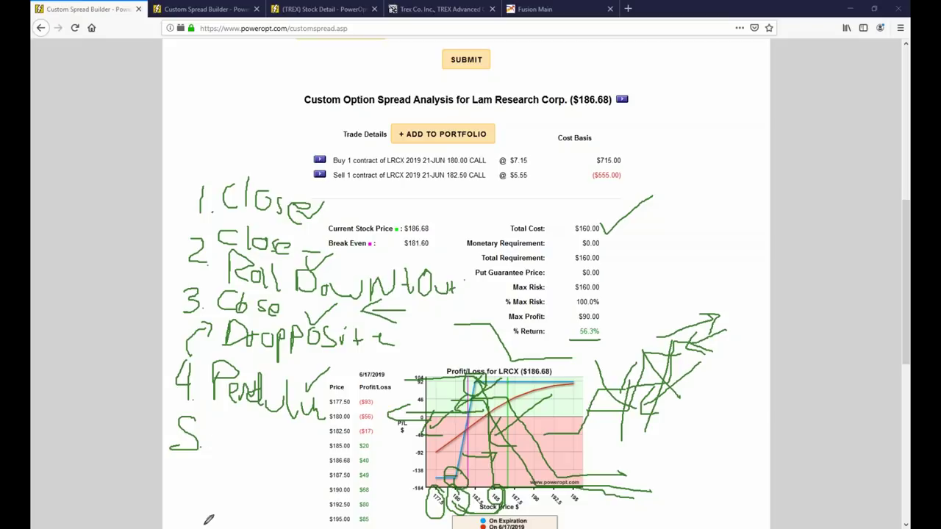
pyautogui.moveTo(223, 419)
pyautogui.mouseDown()
pyautogui.moveTo(211, 431)
pyautogui.moveTo(225, 441)
pyautogui.moveTo(254, 429)
pyautogui.moveTo(296, 438)
pyautogui.mouseUp()
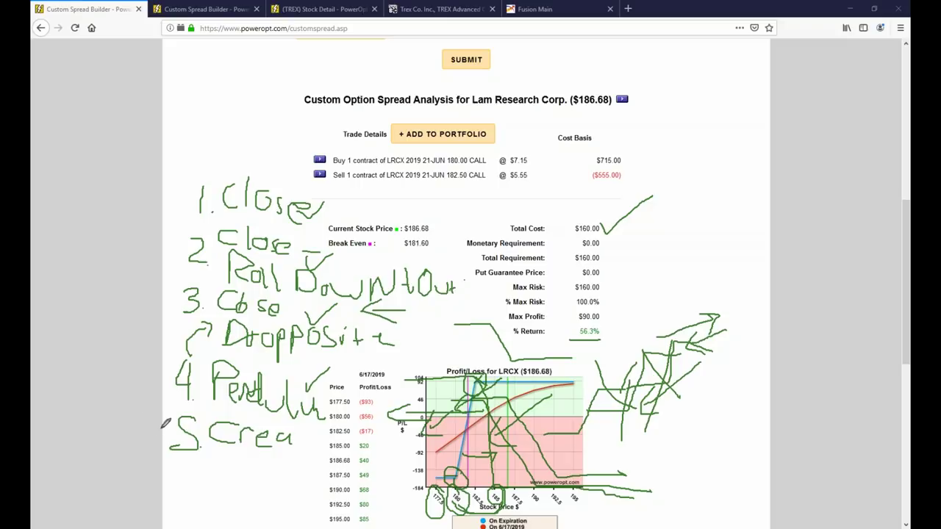
pyautogui.moveTo(305, 425)
pyautogui.mouseDown()
pyautogui.moveTo(303, 442)
pyautogui.moveTo(318, 433)
pyautogui.moveTo(326, 444)
pyautogui.mouseUp()
pyautogui.moveTo(216, 469)
pyautogui.mouseDown()
pyautogui.moveTo(301, 462)
pyautogui.moveTo(312, 444)
pyautogui.moveTo(321, 472)
pyautogui.moveTo(336, 454)
pyautogui.moveTo(244, 471)
pyautogui.moveTo(235, 490)
pyautogui.moveTo(274, 478)
pyautogui.moveTo(277, 492)
pyautogui.moveTo(281, 479)
pyautogui.moveTo(302, 487)
pyautogui.moveTo(314, 471)
pyautogui.moveTo(308, 486)
pyautogui.moveTo(314, 477)
pyautogui.moveTo(332, 487)
pyautogui.moveTo(331, 504)
pyautogui.mouseUp()
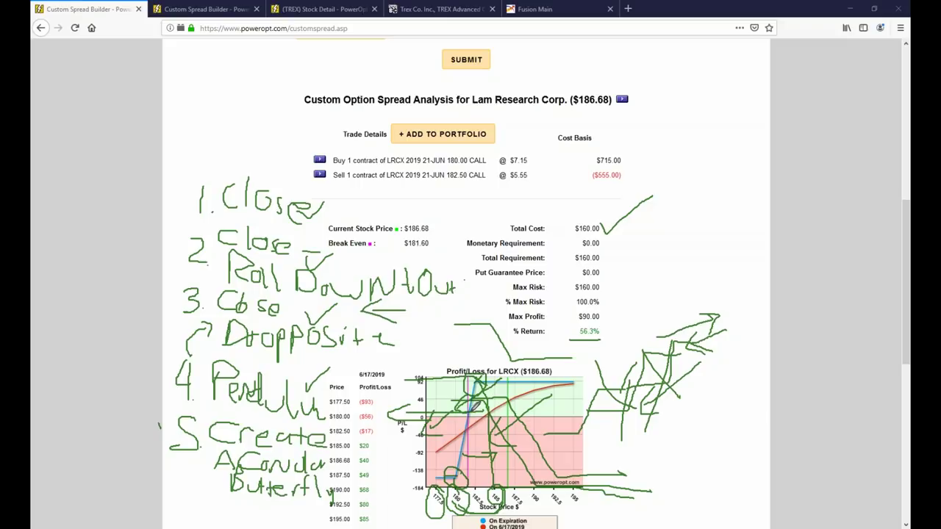
# Draw an arrow pointing at the second list item, and erase all the annotations from the page
pyautogui.moveTo(131, 256)
pyautogui.mouseDown()
pyautogui.moveTo(166, 232)
pyautogui.moveTo(165, 276)
pyautogui.mouseUp()
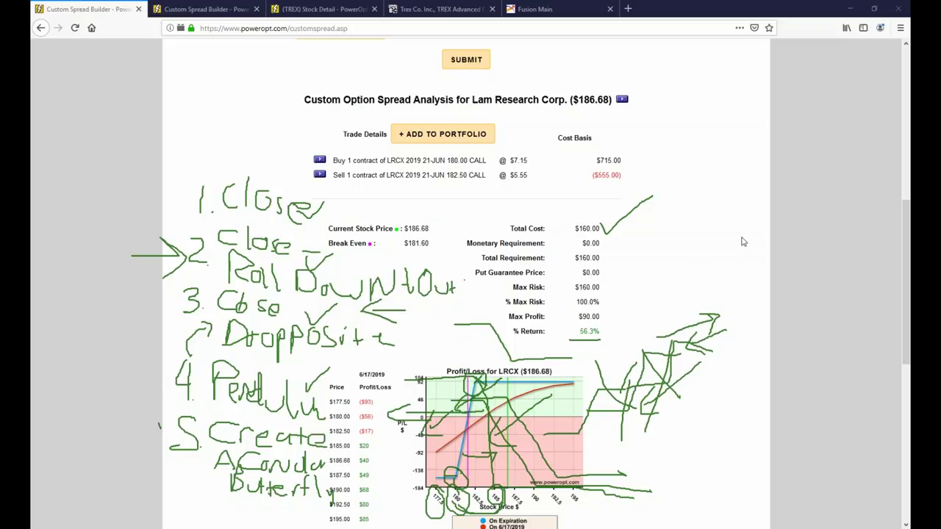
pyautogui.press('e')
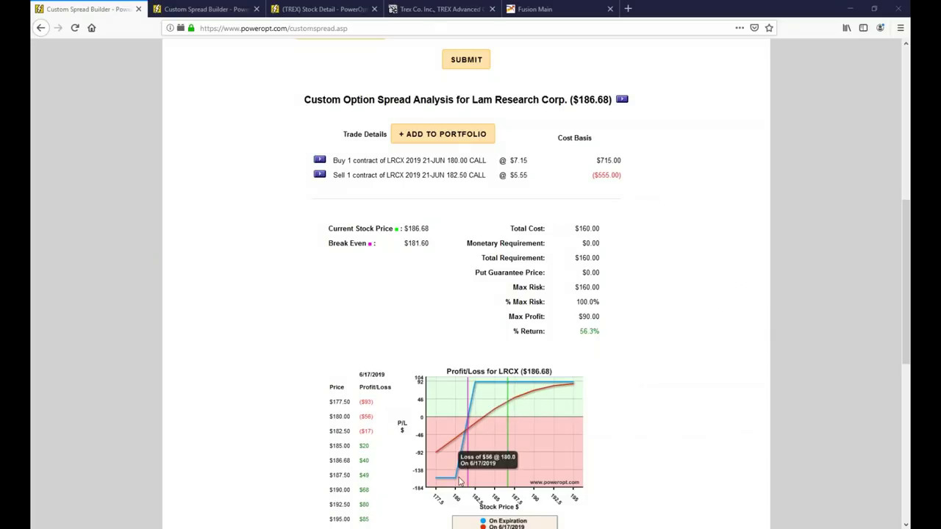
pyautogui.moveTo(437, 478)
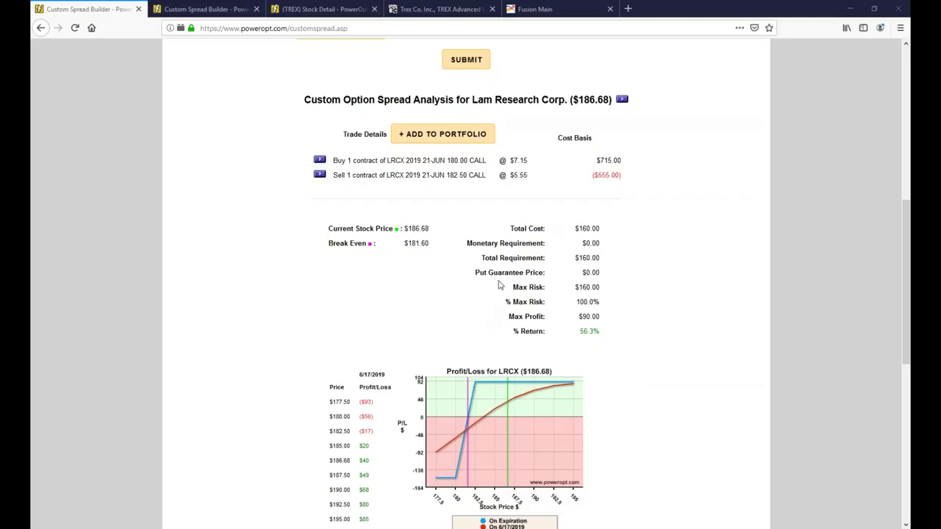
# Display LRCX's June 21 2019 option chain and add the 182.50 and 185.00 calls to the spread
pyautogui.scroll(4, 437, 478)
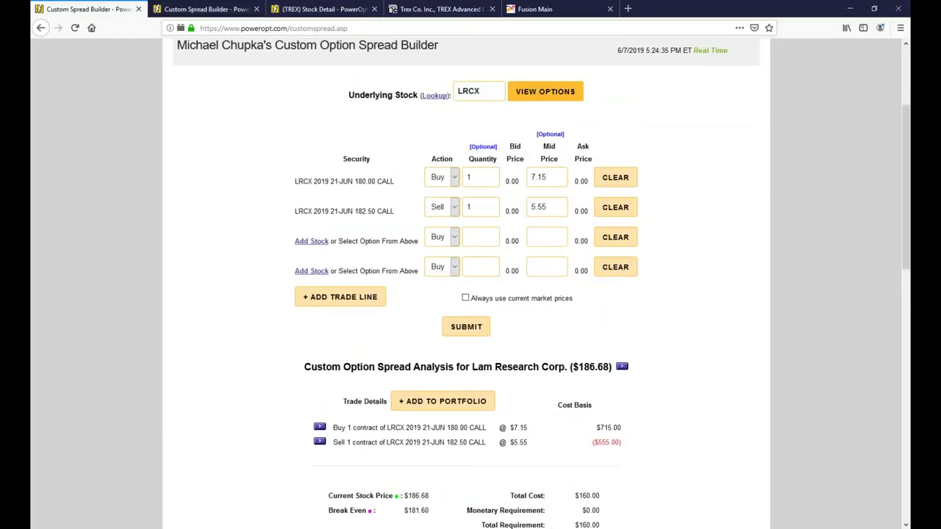
pyautogui.click(526, 81)
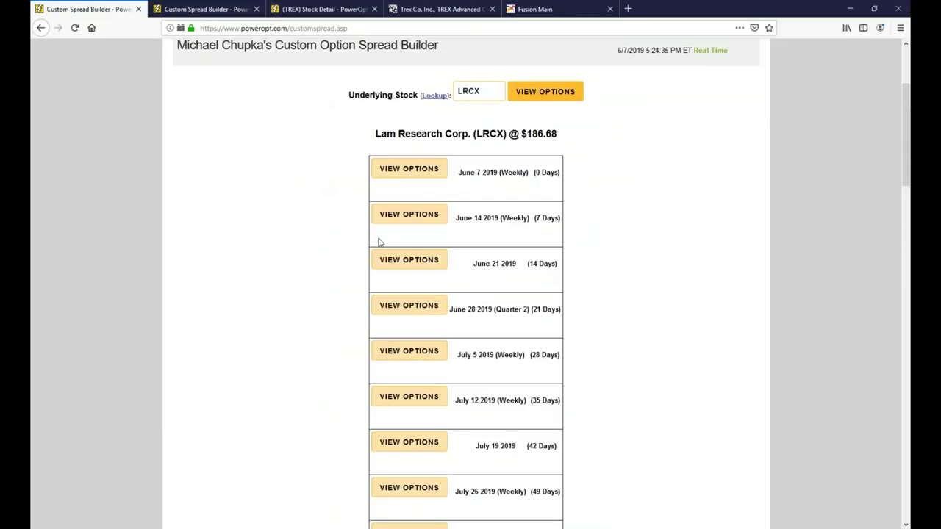
pyautogui.click(407, 267)
pyautogui.scroll(-6, 405, 269)
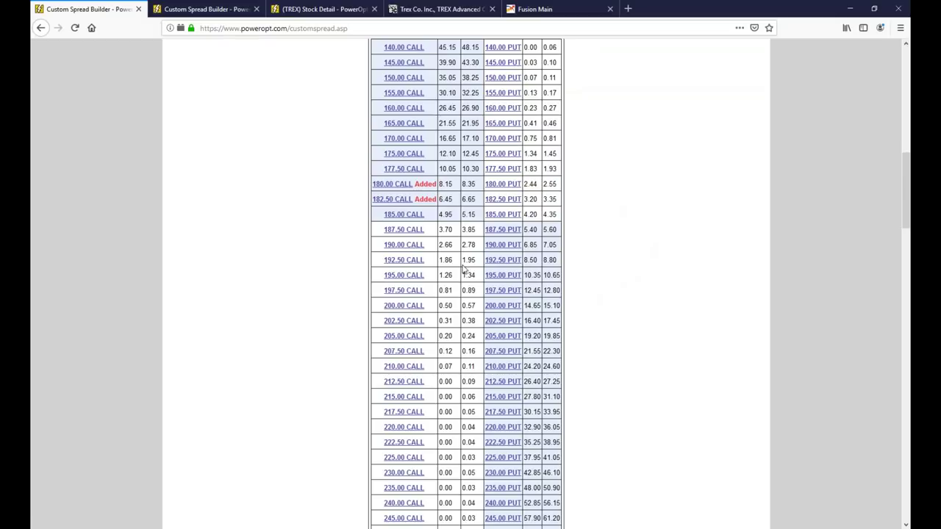
pyautogui.click(411, 218)
# Examine the bid and ask prices of the 182.50, 187.50 and 190.00 calls and the trade lines below the chain
pyautogui.doubleClick(446, 199)
pyautogui.keyDown('shift'); pyautogui.click(474, 203); pyautogui.keyUp('shift')
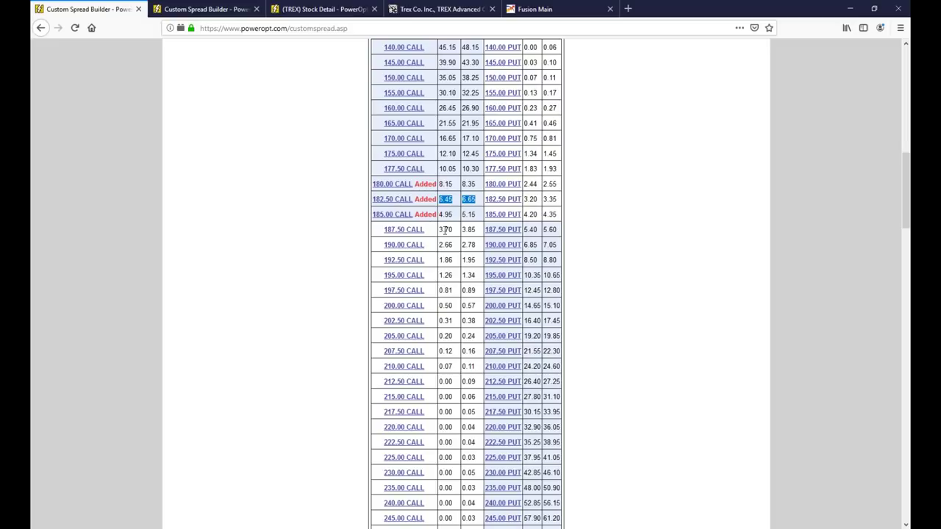
pyautogui.moveTo(443, 229); pyautogui.dragTo(470, 245)
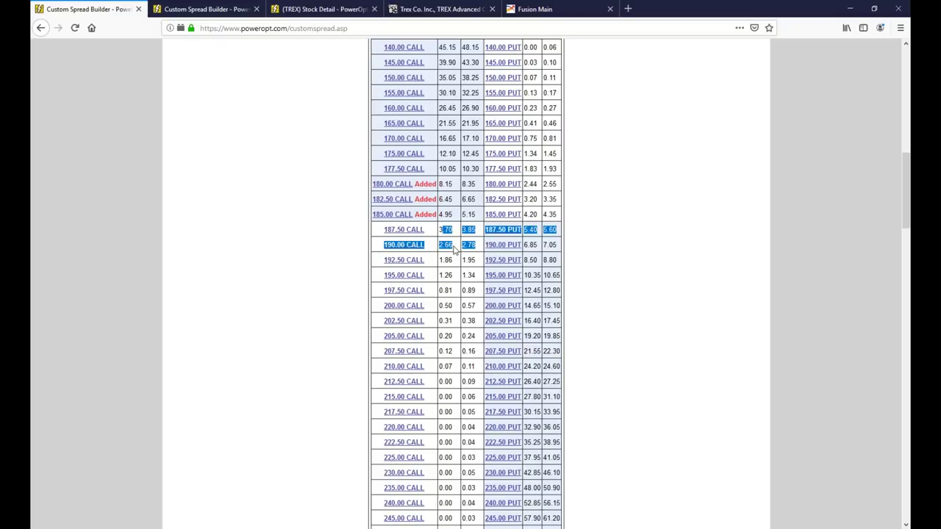
pyautogui.scroll(-15, 434, 336)
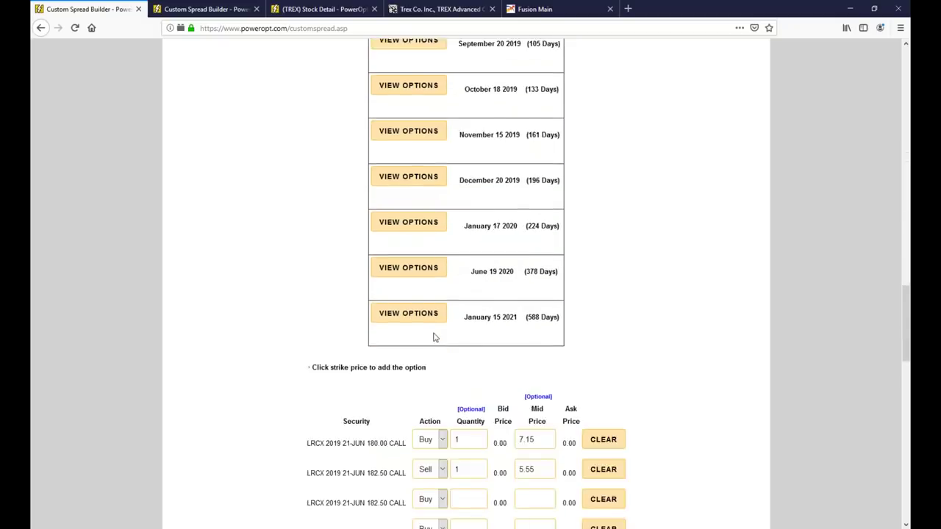
# Set the added LRCX 182.50 call leg to Sell with quantity 1 and a price of 3.70
pyautogui.click(441, 300)
pyautogui.click(425, 331)
pyautogui.click(468, 297)
pyautogui.write('1')
pyautogui.click(545, 300)
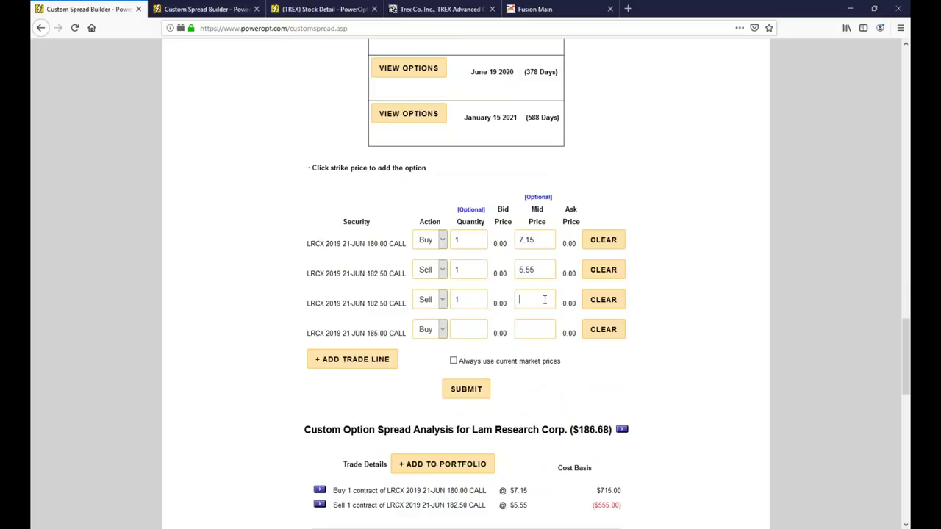
pyautogui.write('3.70')
# Set the 185.00 call leg to quantity 1 at a price of 2.60, and submit the four-leg spread for analysis
pyautogui.click(469, 331)
pyautogui.write('1')
pyautogui.click(549, 335)
pyautogui.write('0')
pyautogui.click(544, 300)
pyautogui.scroll(-3, 555, 370)
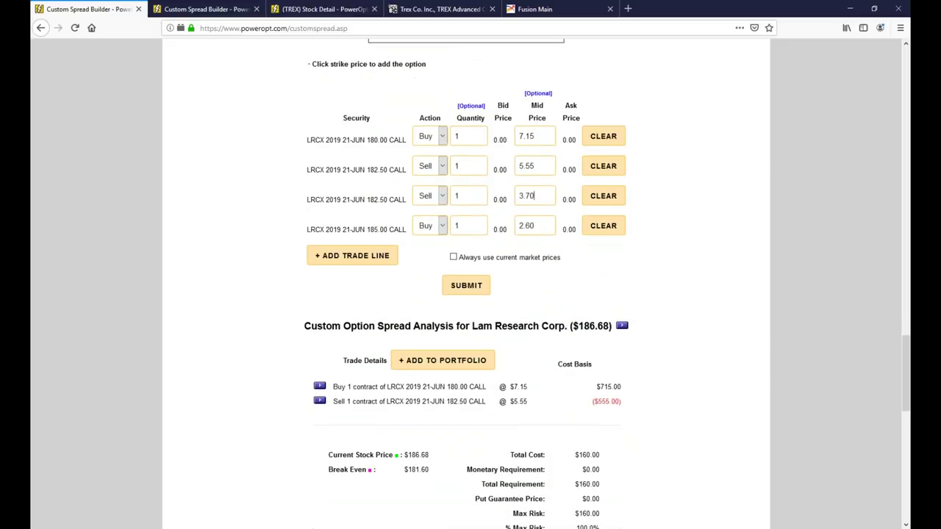
pyautogui.click(487, 292)
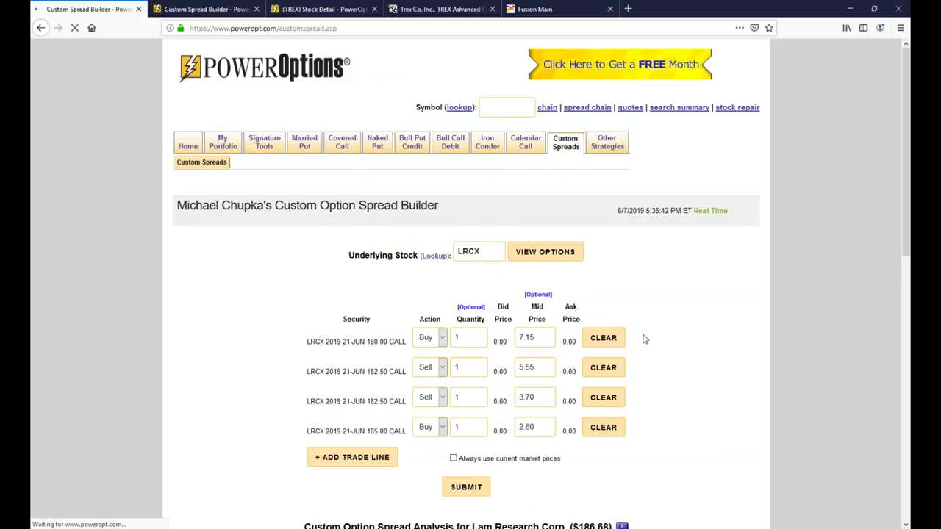
pyautogui.scroll(-10, 641, 337)
pyautogui.scroll(-2, 642, 346)
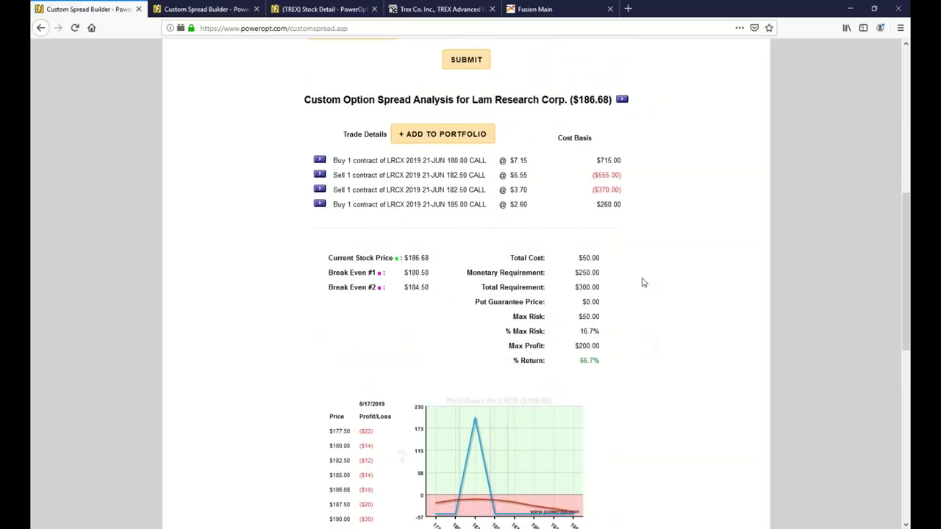
# Highlight the sold calls' cost basis and the monetary requirement in the spread analysis
pyautogui.moveTo(592, 177); pyautogui.dragTo(632, 182)
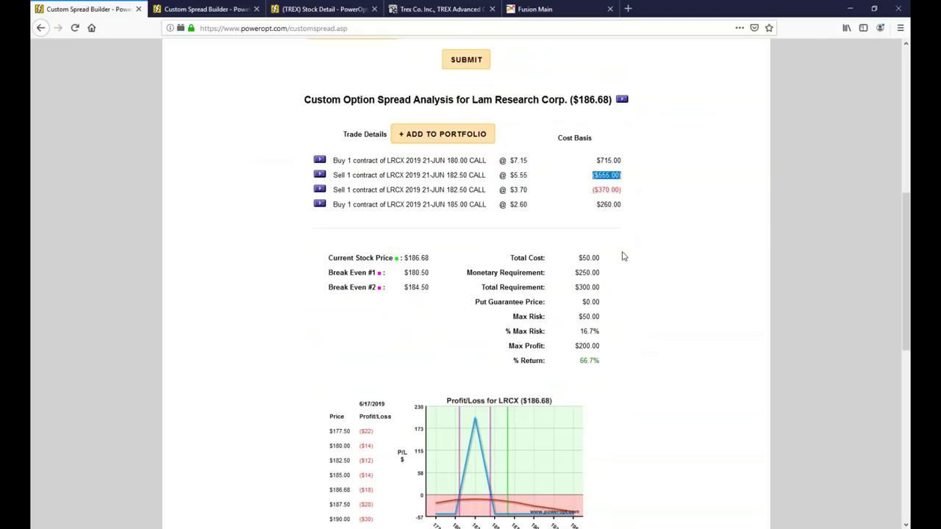
pyautogui.moveTo(594, 193); pyautogui.dragTo(465, 192)
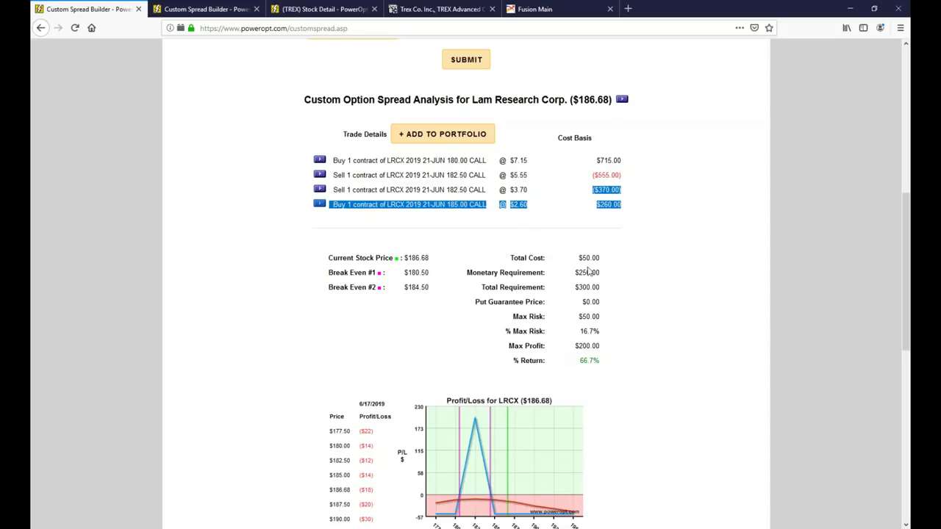
pyautogui.moveTo(592, 272)
pyautogui.mouseDown()
pyautogui.moveTo(576, 272)
pyautogui.moveTo(608, 277)
pyautogui.mouseUp()
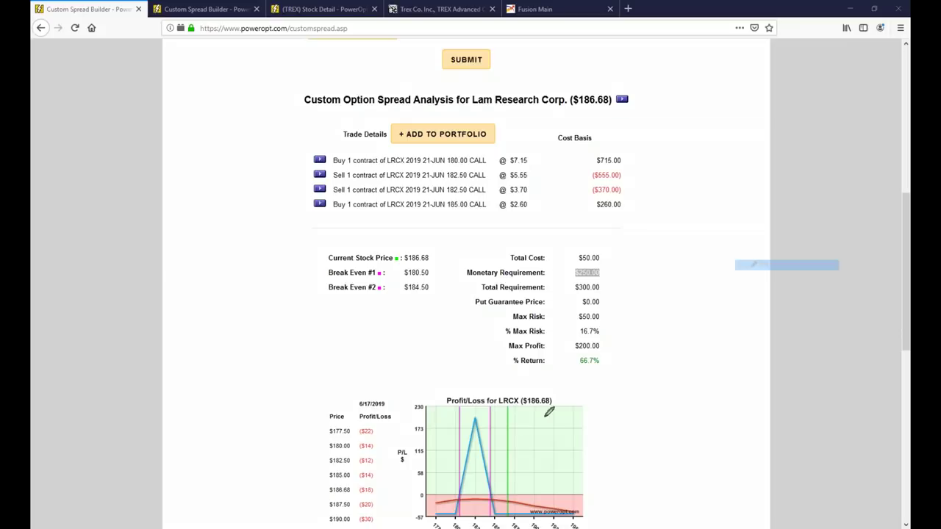
# Draw a line from the profit peak down into the loss zone, and circle the peak and the Max Profit and % Return values
pyautogui.moveTo(477, 417)
pyautogui.mouseDown()
pyautogui.moveTo(488, 418)
pyautogui.moveTo(504, 513)
pyautogui.mouseUp()
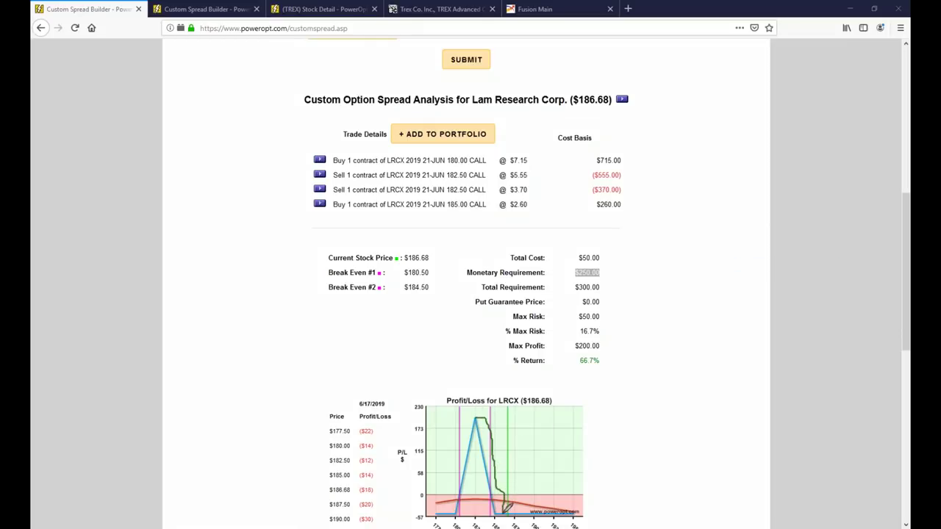
pyautogui.moveTo(478, 419)
pyautogui.mouseDown()
pyautogui.moveTo(463, 424)
pyautogui.moveTo(487, 416)
pyautogui.mouseUp()
pyautogui.click(604, 272)
pyautogui.moveTo(618, 343)
pyautogui.mouseDown()
pyautogui.moveTo(559, 352)
pyautogui.moveTo(621, 375)
pyautogui.moveTo(603, 349)
pyautogui.mouseUp()
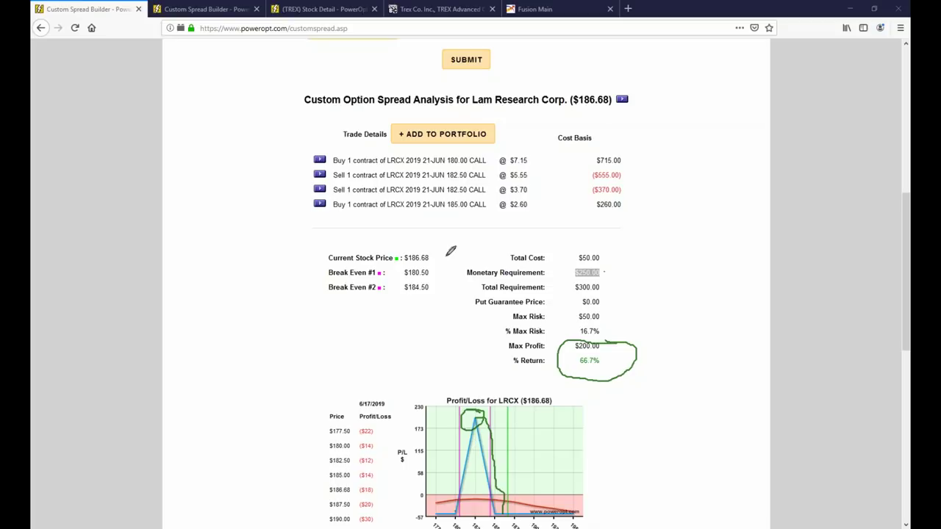
# Underline both break-even prices and handwrite "5/3" above the profit/loss chart
pyautogui.moveTo(432, 275); pyautogui.dragTo(438, 274)
pyautogui.moveTo(432, 289); pyautogui.dragTo(446, 289)
pyautogui.moveTo(550, 401)
pyautogui.mouseDown()
pyautogui.moveTo(527, 401)
pyautogui.moveTo(553, 400)
pyautogui.moveTo(533, 382)
pyautogui.moveTo(549, 367)
pyautogui.moveTo(550, 391)
pyautogui.mouseUp()
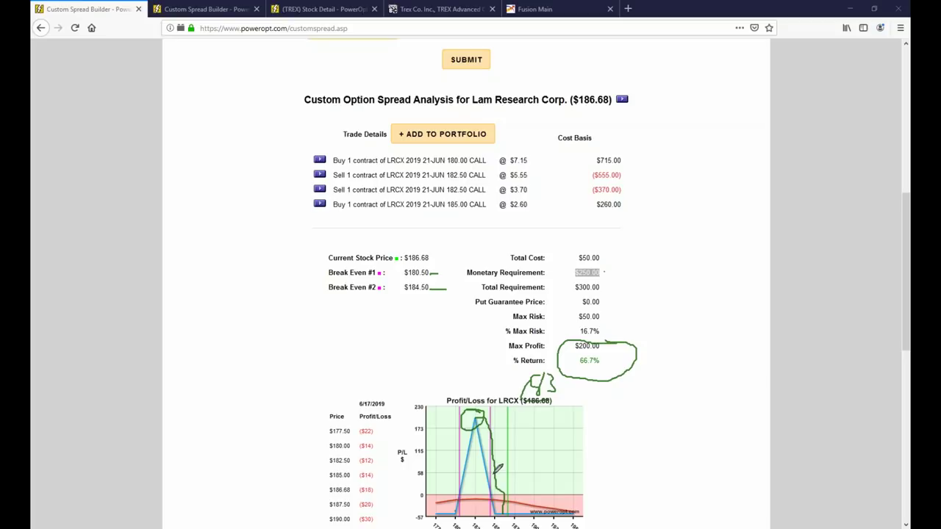
# Mark the loss zone and the profit peak on the chart, and erase all the annotations
pyautogui.moveTo(455, 501); pyautogui.dragTo(441, 503)
pyautogui.moveTo(475, 473)
pyautogui.mouseDown()
pyautogui.moveTo(509, 473)
pyautogui.moveTo(497, 480)
pyautogui.mouseUp()
pyautogui.press('Escape')
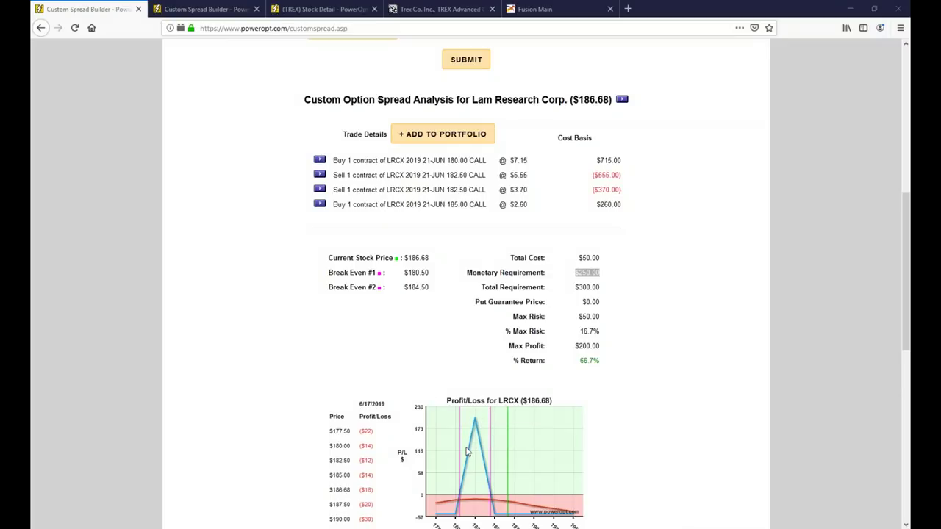
# Clear the second 182.50 call and the 185.00 call from the spread's trade lines
pyautogui.moveTo(477, 425)
pyautogui.scroll(3, 665, 379)
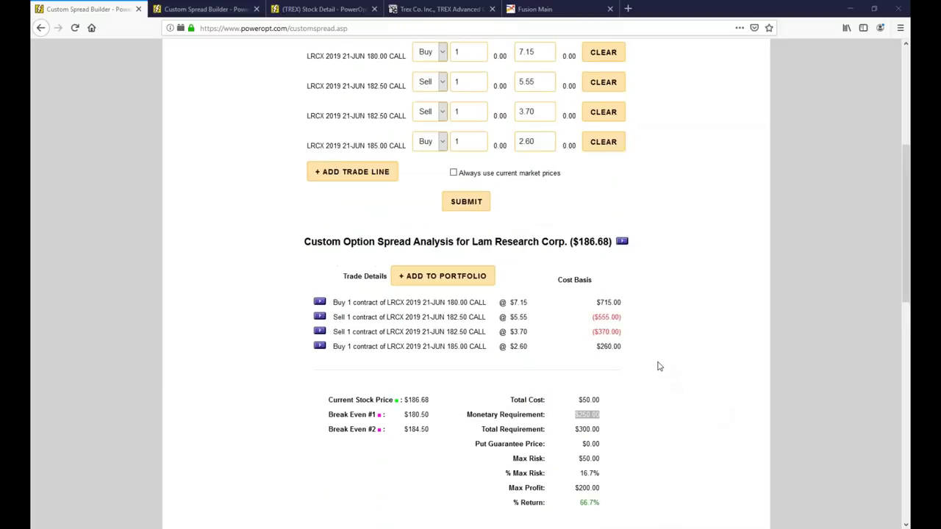
pyautogui.scroll(2, 647, 339)
pyautogui.click(605, 213)
pyautogui.click(602, 186)
pyautogui.scroll(1, 509, 107)
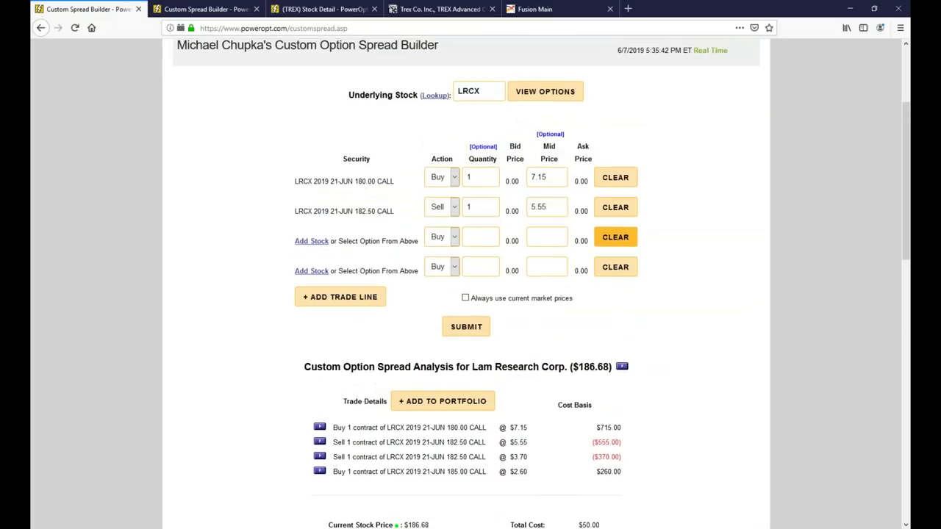
# Display LRCX's June 21 2019 option chain and add the 187.50, 190.00 and 192.50 calls to the spread
pyautogui.click(527, 96)
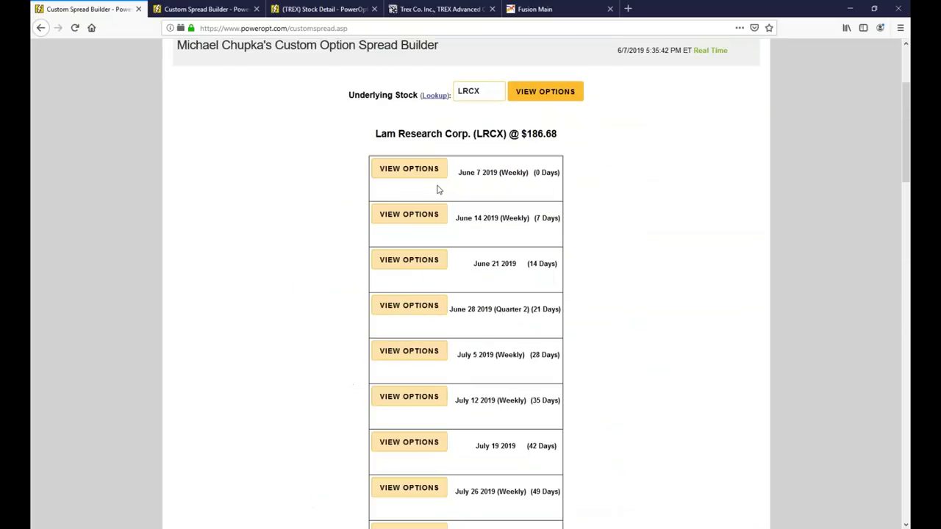
pyautogui.click(406, 261)
pyautogui.scroll(-3, 406, 266)
pyautogui.scroll(-5, 407, 266)
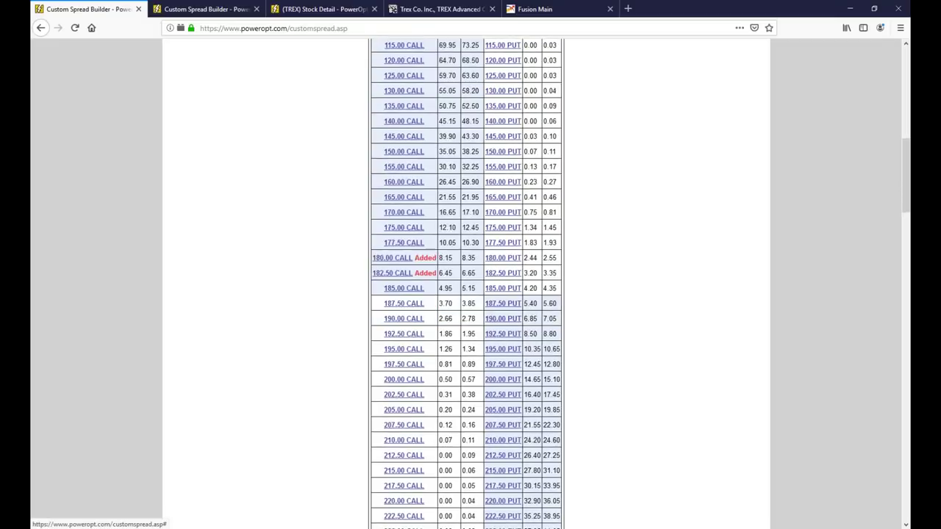
pyautogui.click(410, 231)
pyautogui.click(409, 245)
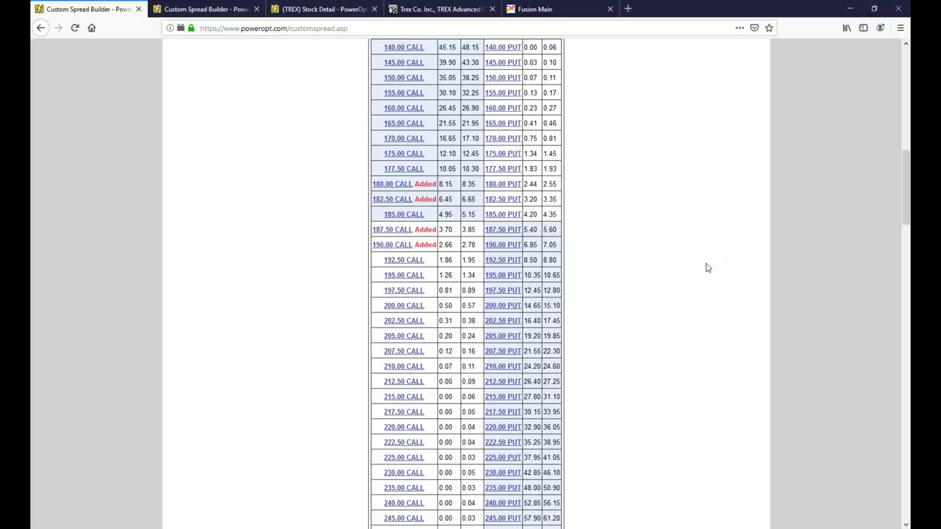
pyautogui.click(409, 260)
pyautogui.scroll(-4, 548, 321)
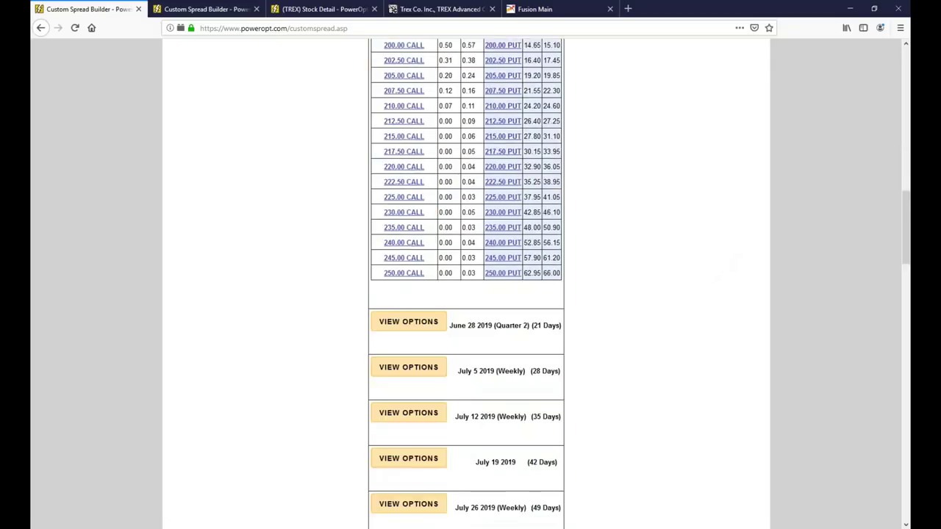
pyautogui.scroll(-11, 548, 331)
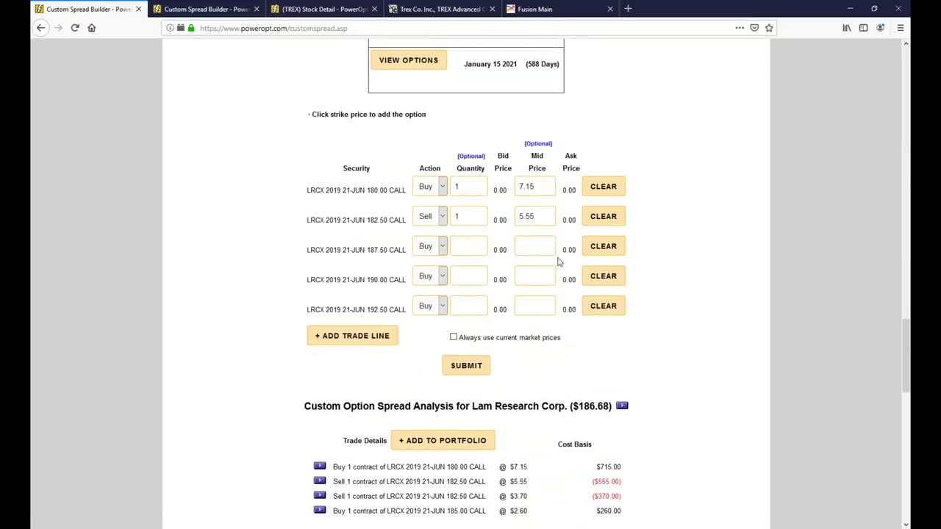
# Clear the 187.50 call, and set the 190.00 call to Sell and the 192.50 call to Buy with quantity 1 each
pyautogui.click(604, 247)
pyautogui.click(454, 276)
pyautogui.click(442, 309)
pyautogui.click(494, 275)
pyautogui.write('1')
pyautogui.click(481, 308)
pyautogui.write('1')
# Submit the 180/182.50/190/192.50 call spread, and bring up its profit/loss analysis
pyautogui.click(465, 365)
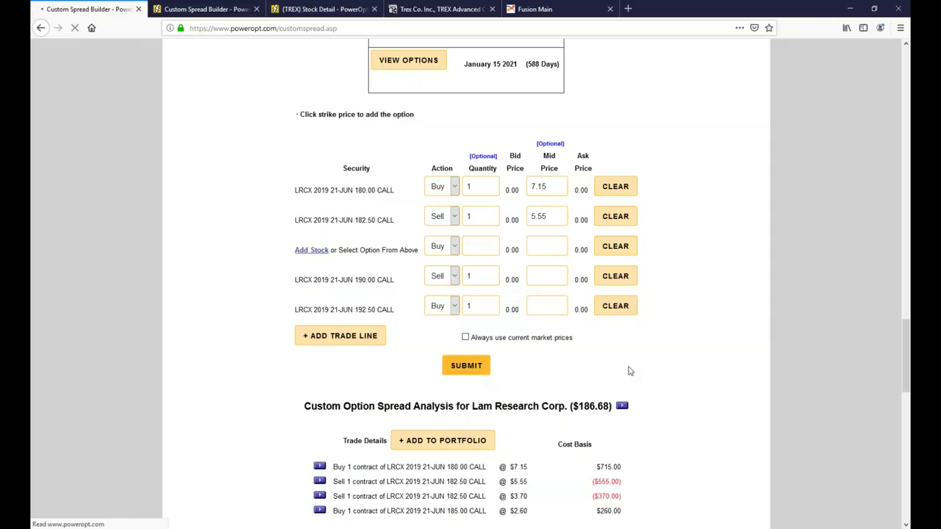
pyautogui.scroll(-3, 626, 368)
pyautogui.doubleClick(548, 316)
pyautogui.scroll(-2, 646, 373)
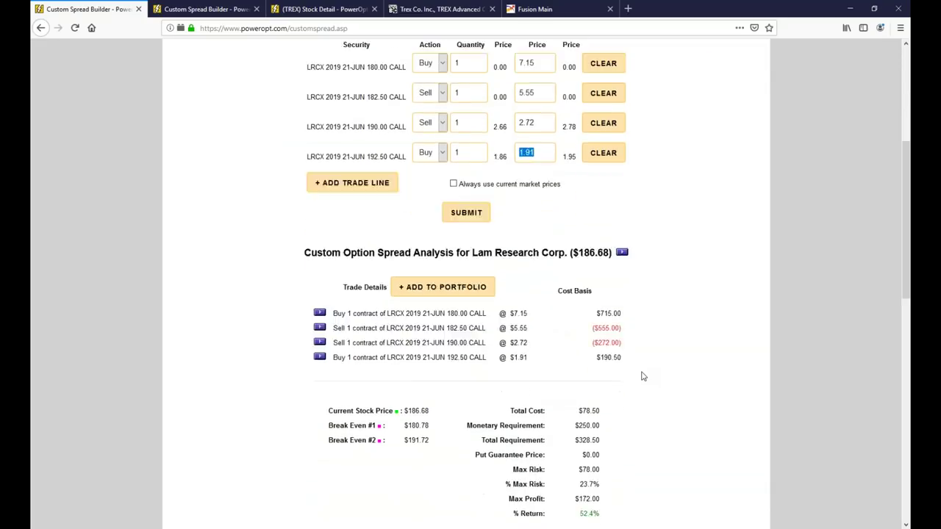
pyautogui.scroll(-3, 642, 377)
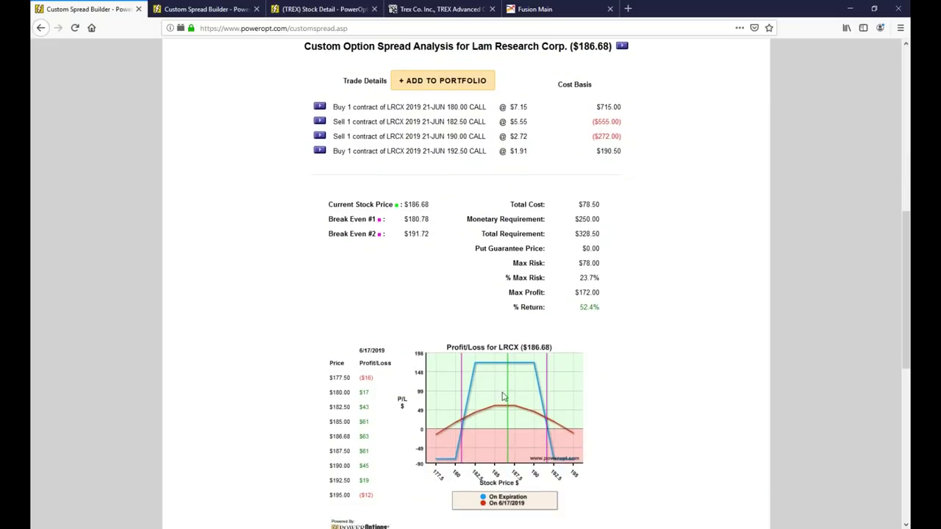
# Highlight both break-even prices, and check the expiration profit near 187.50 on the profit/loss chart
pyautogui.doubleClick(408, 221)
pyautogui.moveTo(404, 234); pyautogui.dragTo(452, 243)
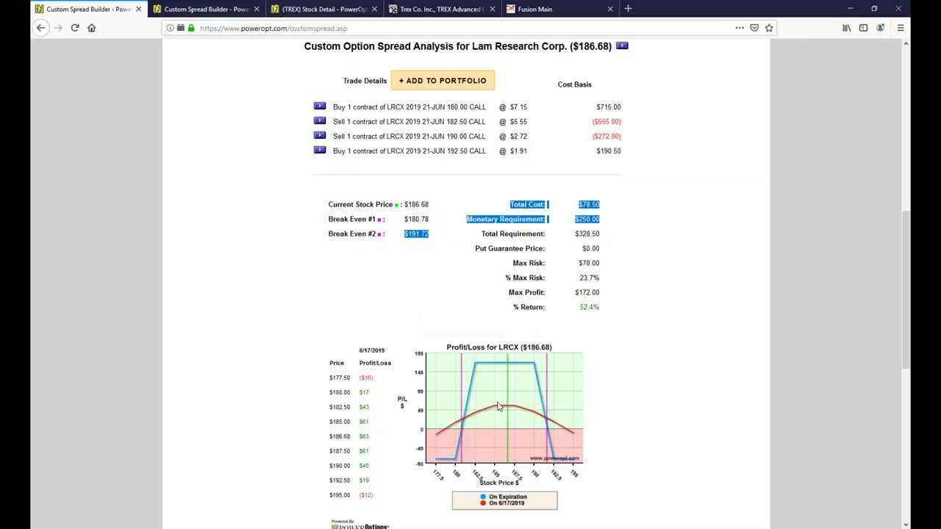
pyautogui.click(678, 354)
pyautogui.moveTo(513, 370)
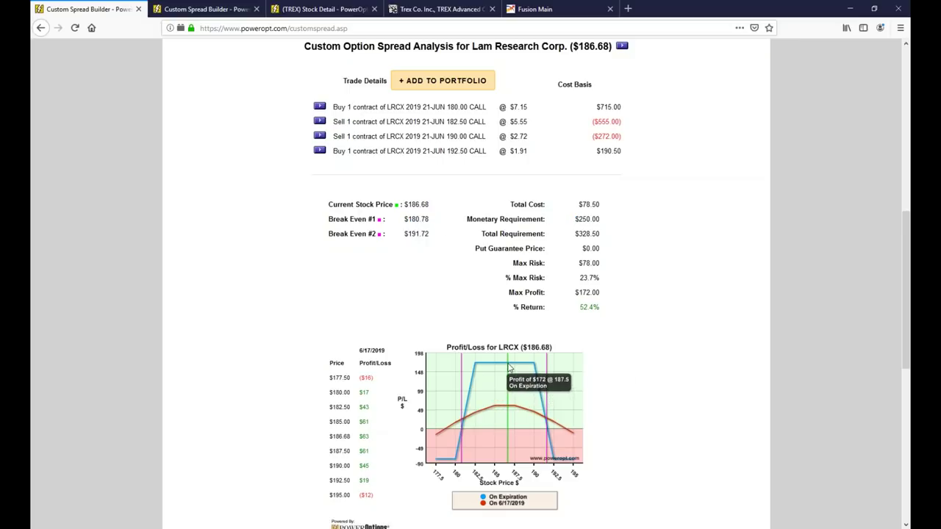
# Examine the condor's monetary requirement, total cost, the 190.00 and 192.50 call legs, and the profit/loss curve
pyautogui.doubleClick(587, 219)
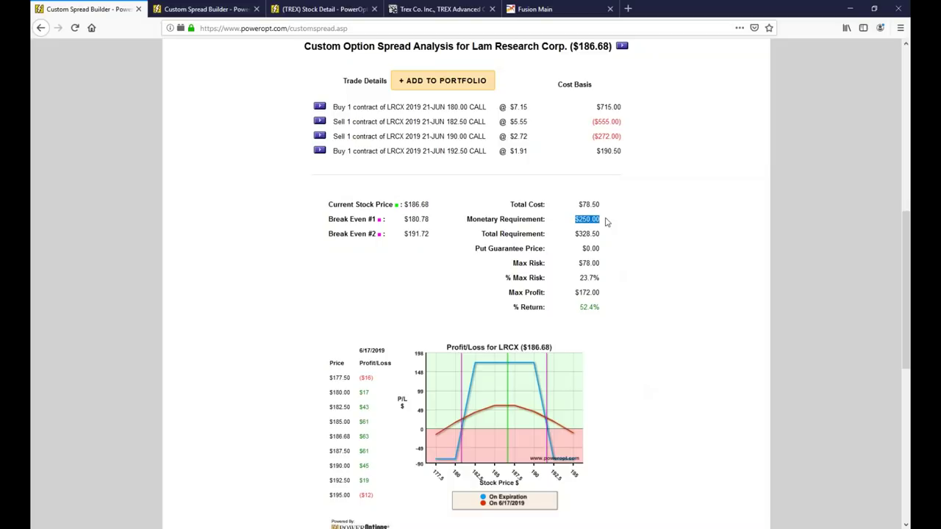
pyautogui.moveTo(443, 136); pyautogui.dragTo(486, 152)
pyautogui.click(703, 243)
pyautogui.moveTo(578, 204); pyautogui.dragTo(600, 206)
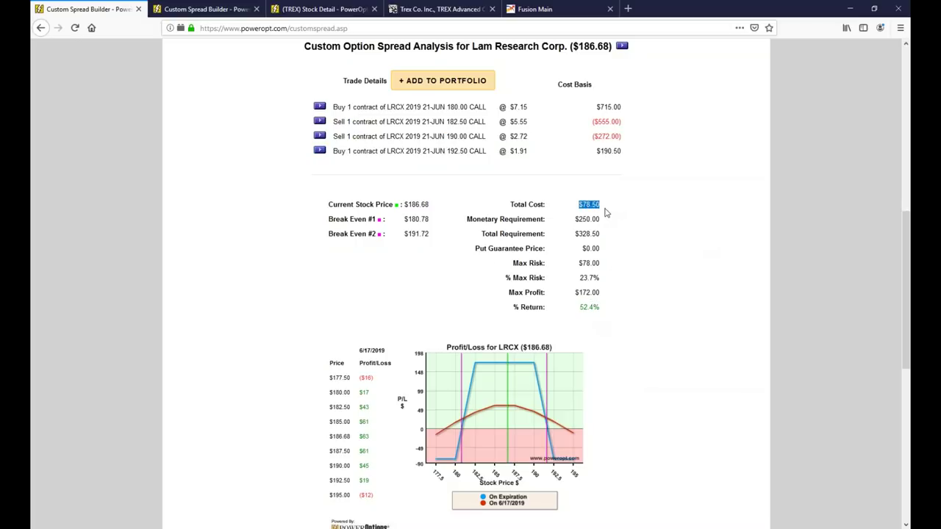
pyautogui.moveTo(604, 150); pyautogui.dragTo(630, 157)
pyautogui.moveTo(561, 461)
pyautogui.moveTo(482, 368)
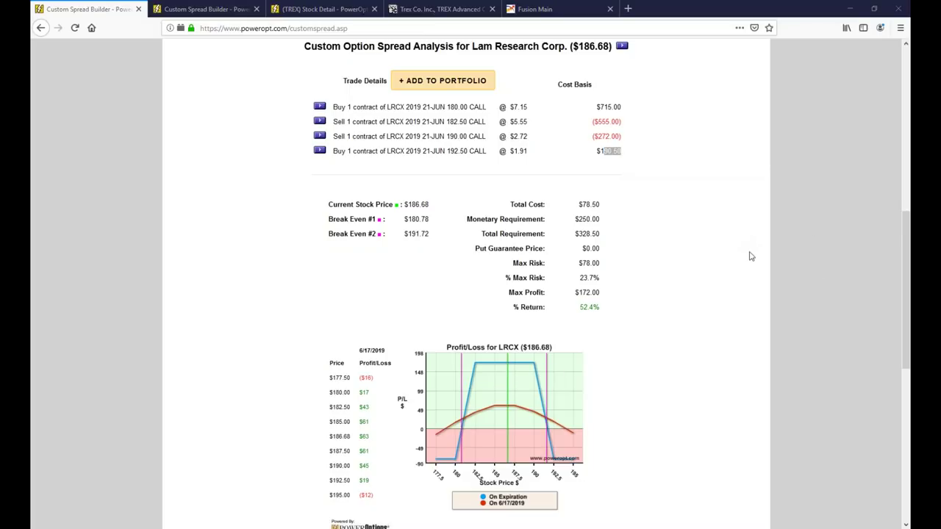
# Draw arrows outward on both sides of the profit/loss chart and mark its loss zone and zero line, and erase all the annotations
pyautogui.moveTo(462, 365); pyautogui.dragTo(429, 393)
pyautogui.moveTo(559, 388); pyautogui.dragTo(604, 404)
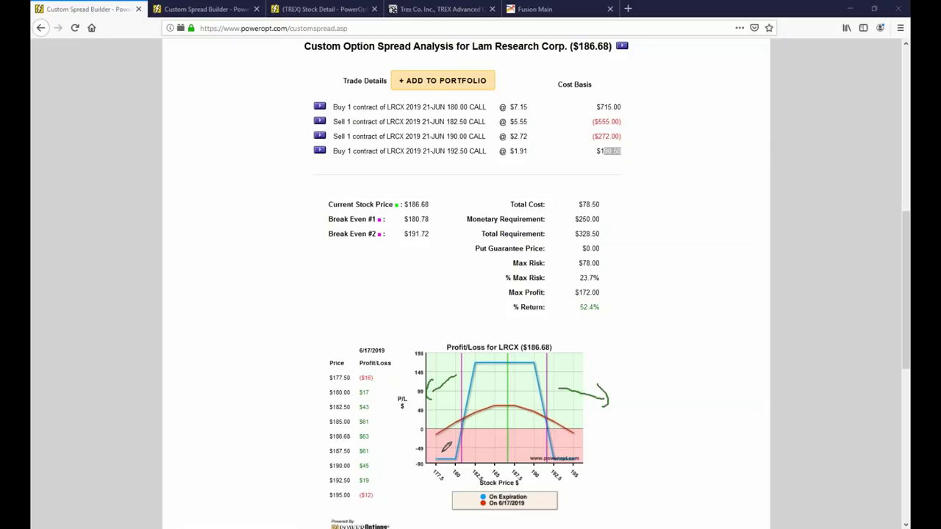
pyautogui.moveTo(439, 455)
pyautogui.mouseDown()
pyautogui.moveTo(455, 437)
pyautogui.moveTo(441, 439)
pyautogui.moveTo(452, 450)
pyautogui.moveTo(418, 430)
pyautogui.moveTo(388, 433)
pyautogui.moveTo(378, 440)
pyautogui.moveTo(404, 465)
pyautogui.mouseUp()
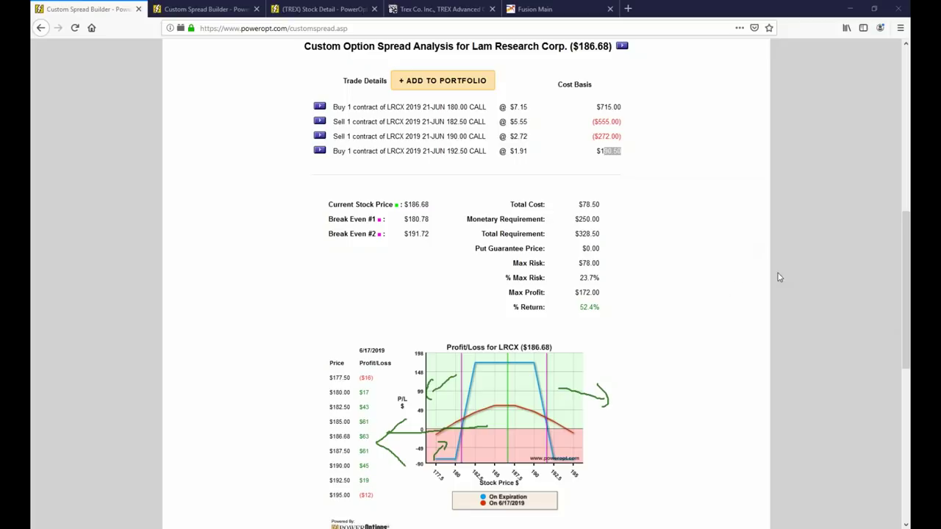
pyautogui.press('e')
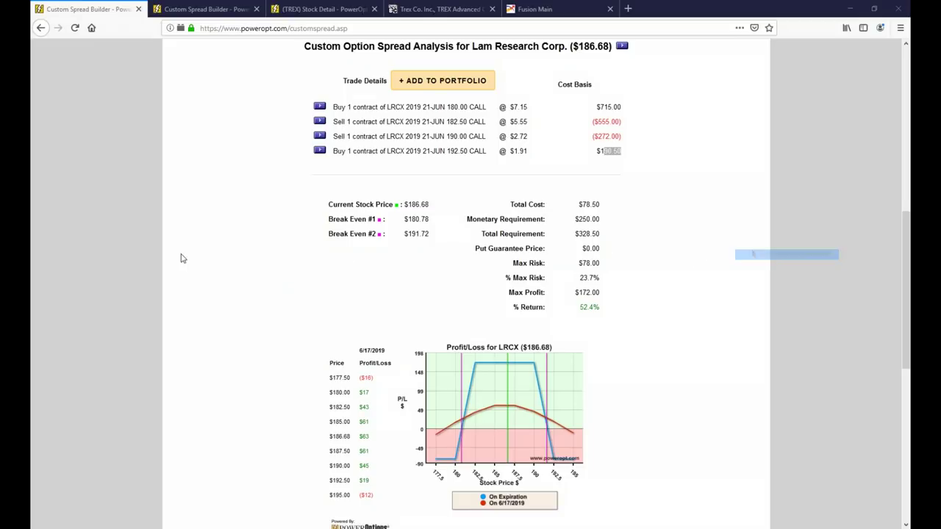
# Open the Free Webinars page and list the Options Strategies webinars
pyautogui.scroll(10, 206, 254)
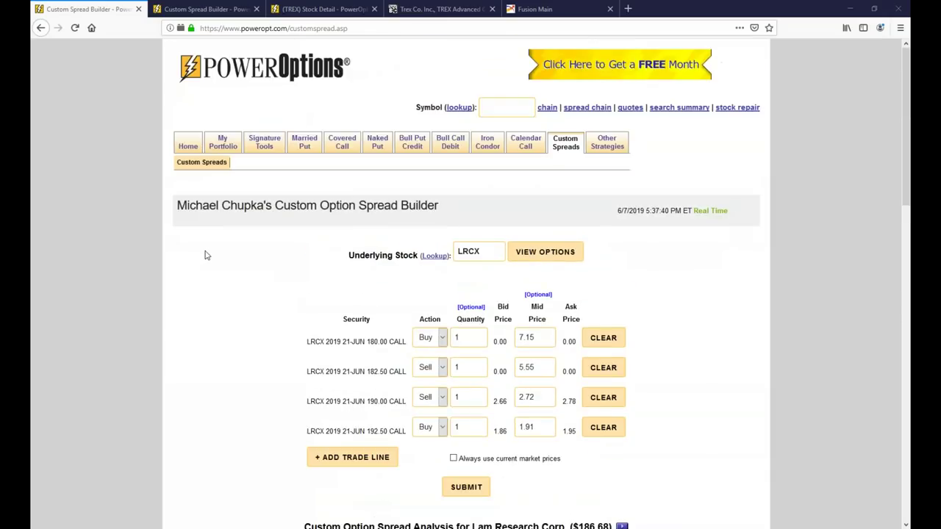
pyautogui.moveTo(188, 144)
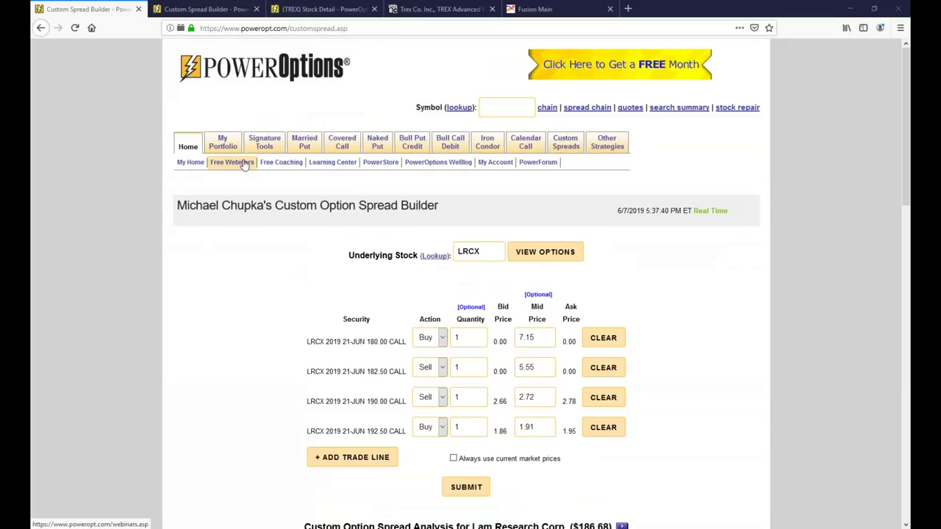
pyautogui.click(245, 165)
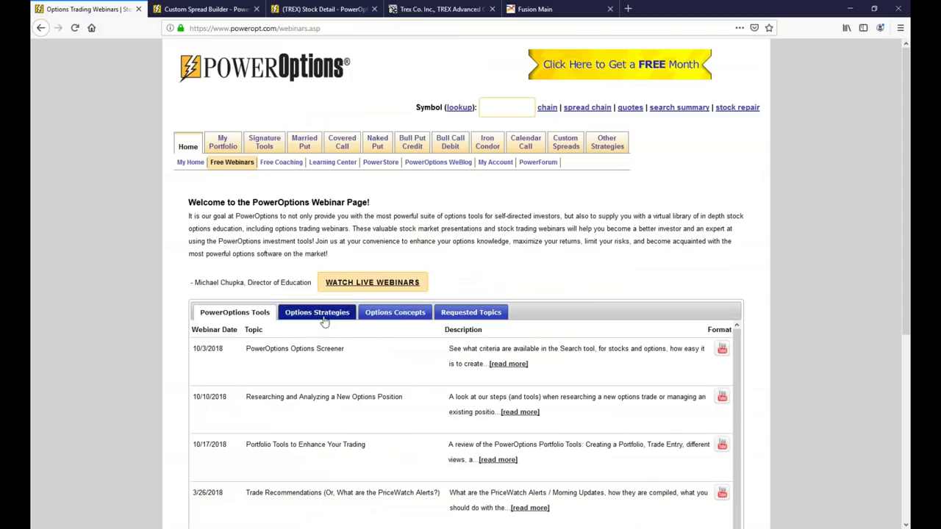
pyautogui.click(324, 317)
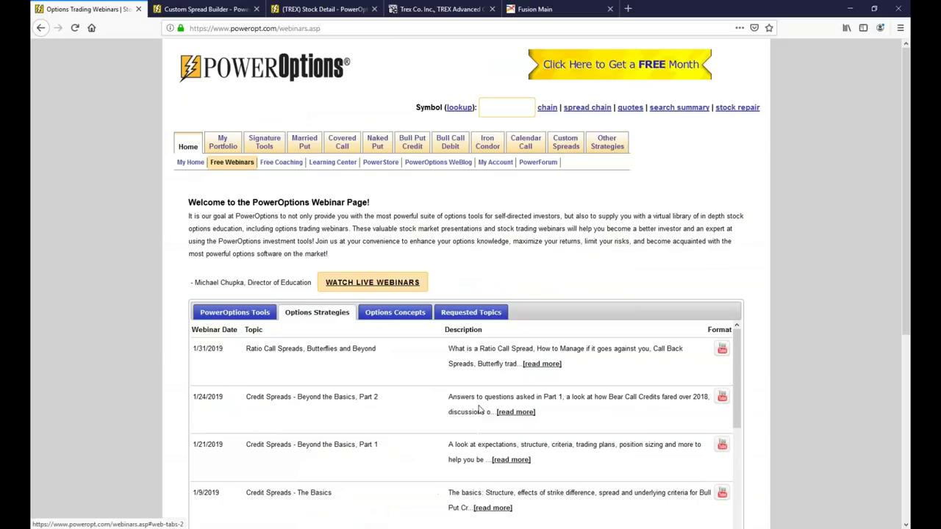
# Find the "Managing Your Spread Positions" webinar, and expand and highlight its description
pyautogui.scroll(-3, 397, 415)
pyautogui.scroll(2, 397, 416)
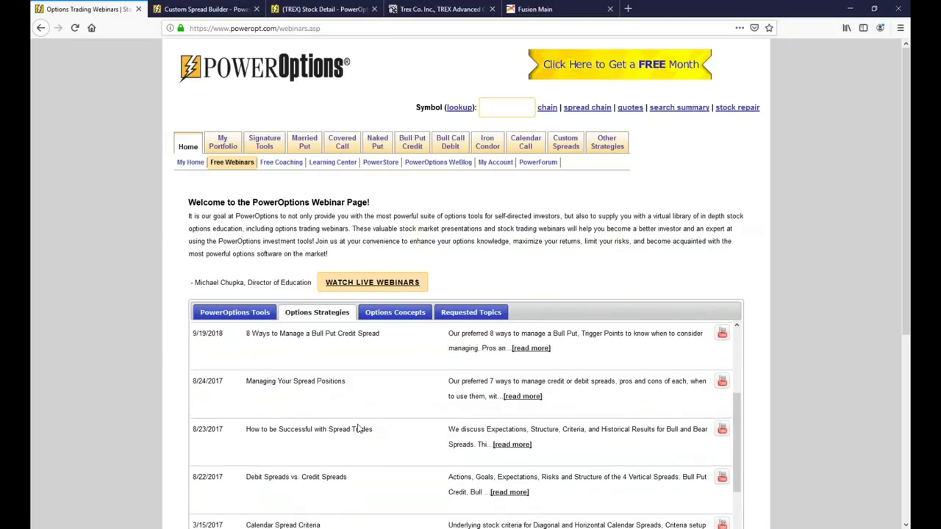
pyautogui.moveTo(247, 382); pyautogui.dragTo(392, 383)
pyautogui.click(523, 397)
pyautogui.moveTo(531, 381); pyautogui.dragTo(669, 401)
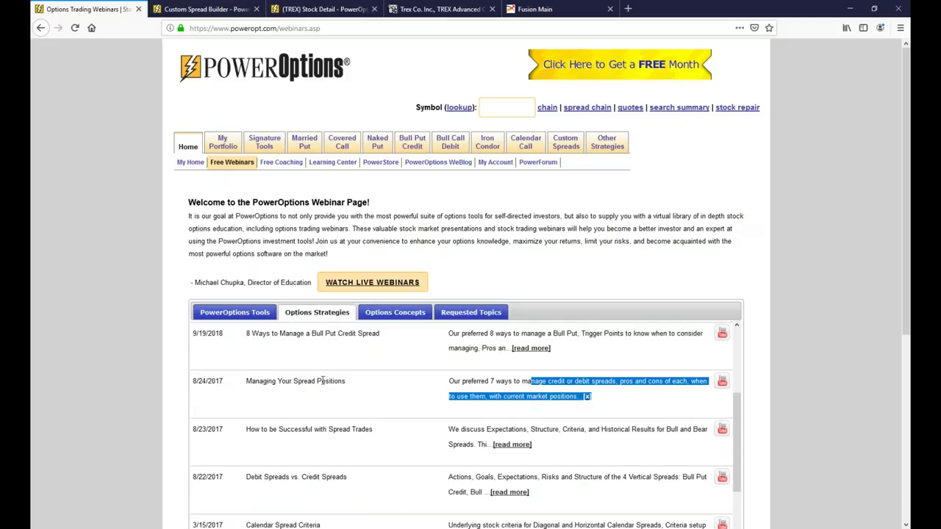
# Browse the remaining Options Strategies webinars and highlight the title "Managing Your Spread Positions"
pyautogui.scroll(-3, 346, 400)
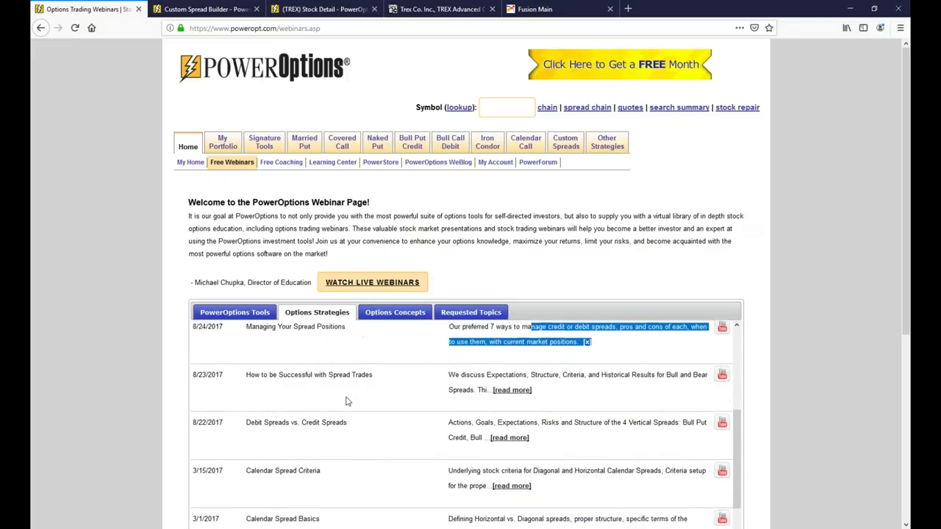
pyautogui.scroll(-2, 390, 428)
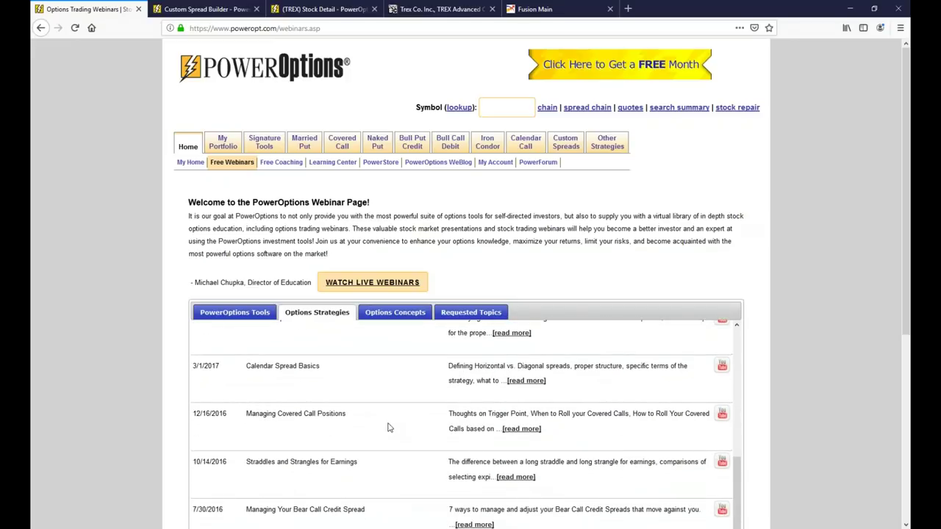
pyautogui.scroll(-3, 390, 428)
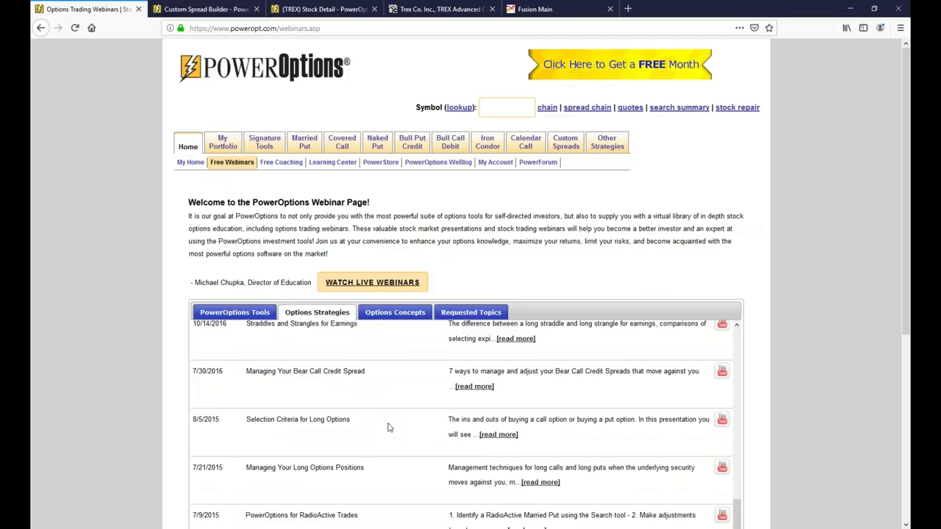
pyautogui.scroll(-2, 390, 428)
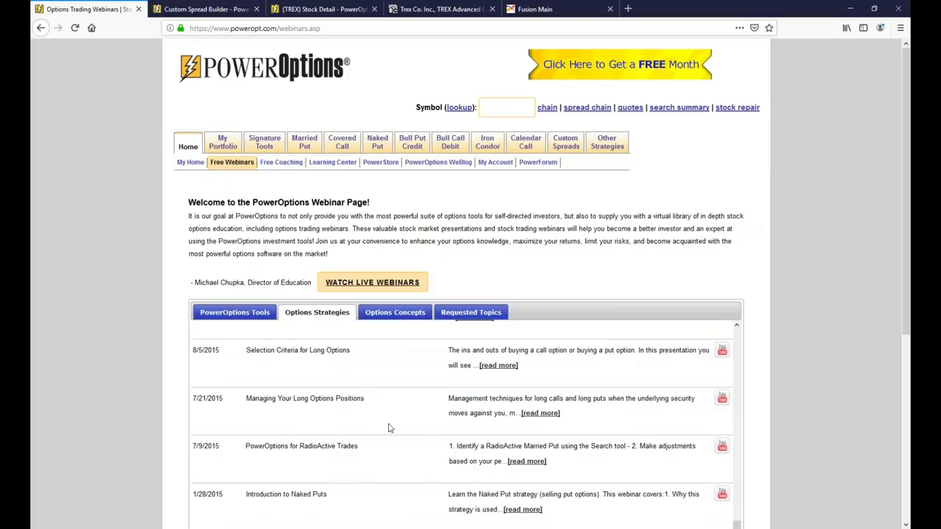
pyautogui.scroll(7, 390, 428)
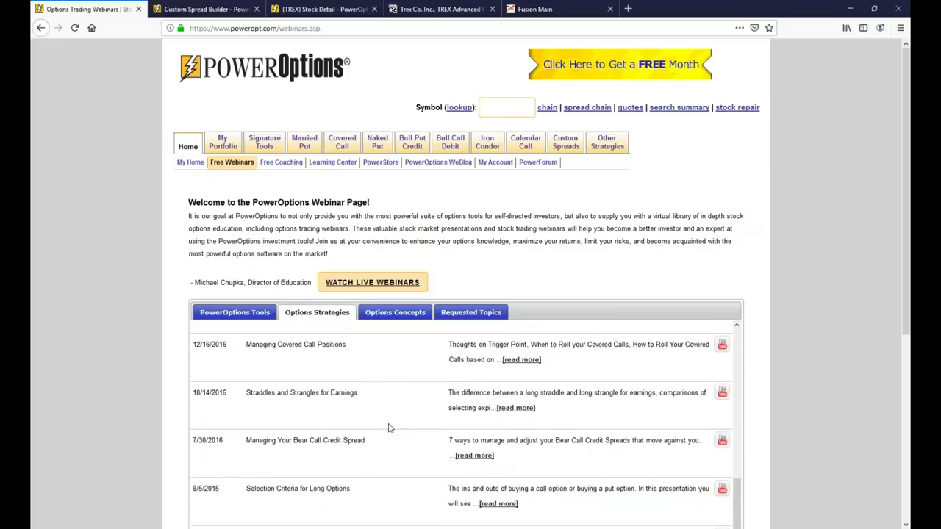
pyautogui.scroll(4, 389, 428)
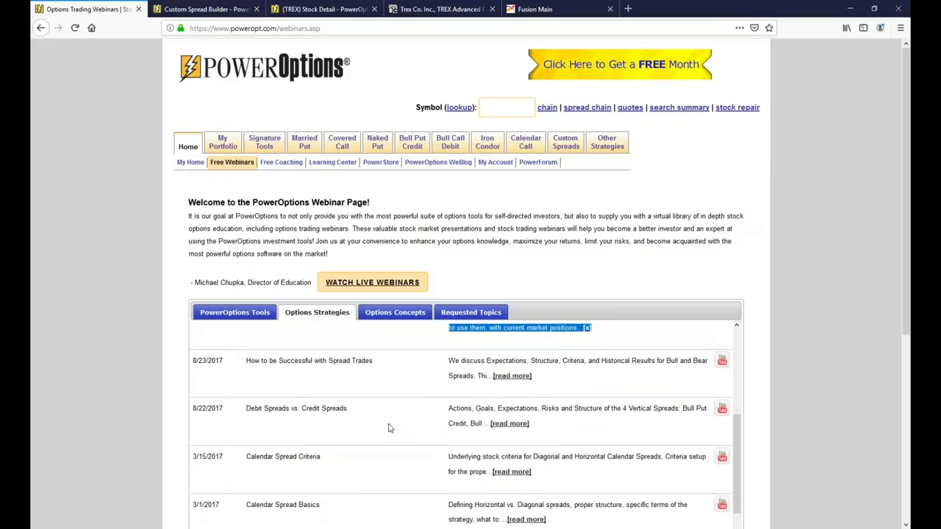
pyautogui.moveTo(244, 450); pyautogui.dragTo(364, 457)
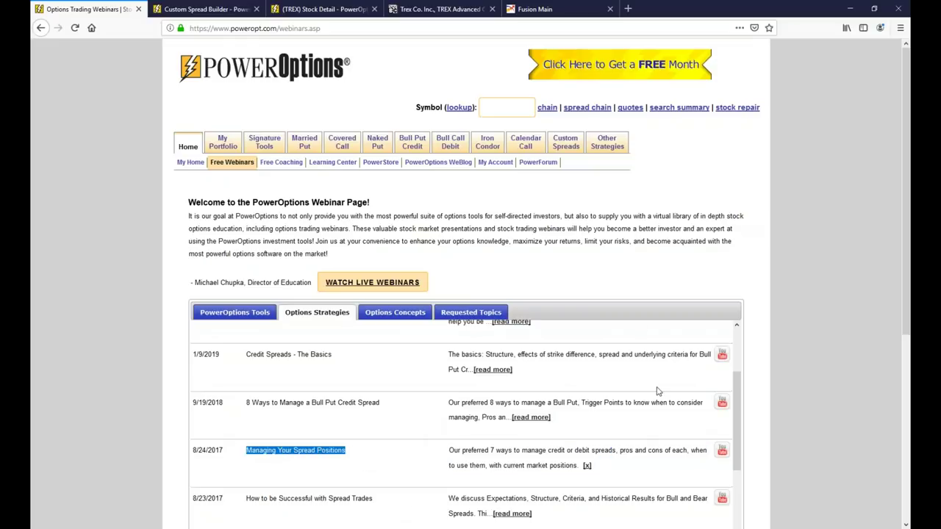
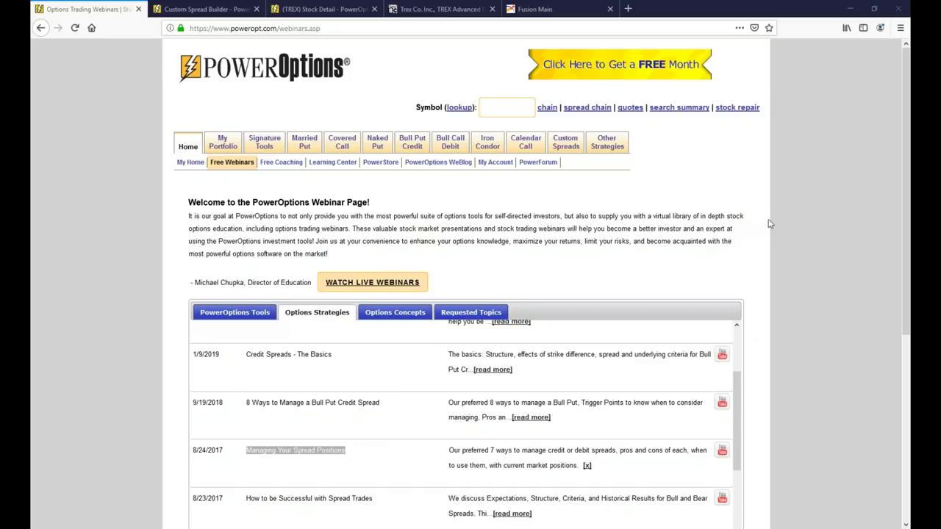
# Replace Calendar Call with Long Call among the strategy menu items and save the menu configuration
pyautogui.click(619, 146)
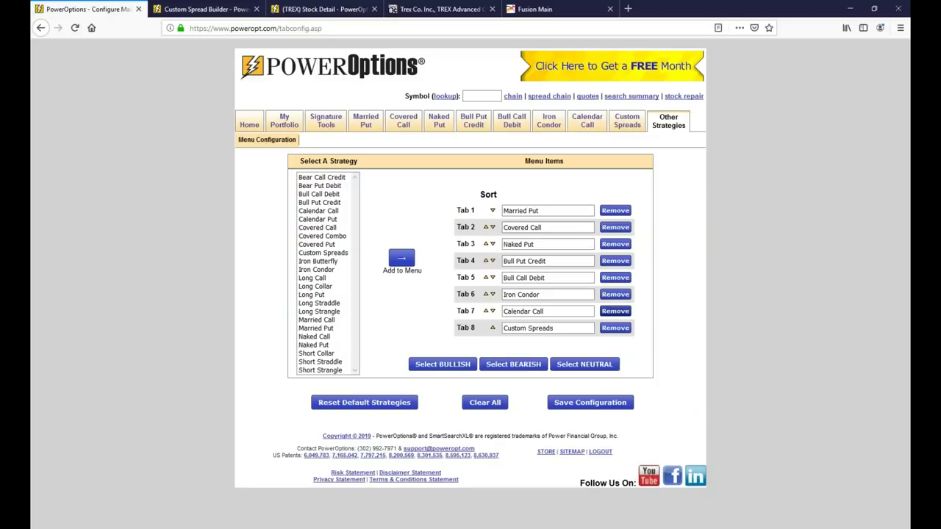
pyautogui.click(615, 311)
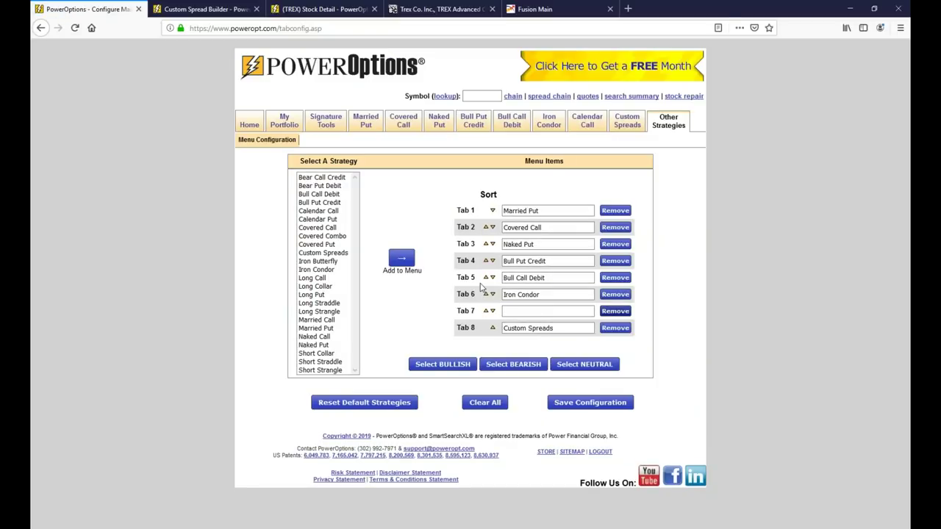
pyautogui.click(326, 279)
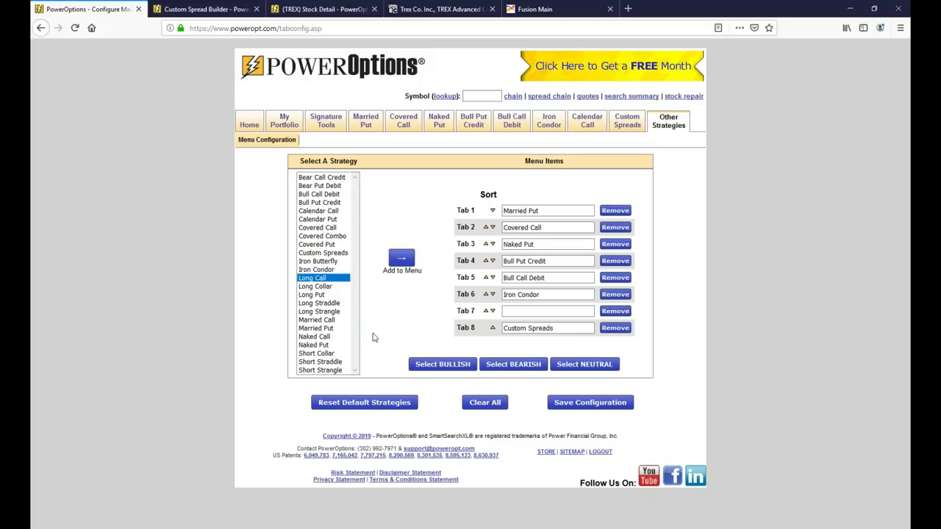
pyautogui.click(563, 403)
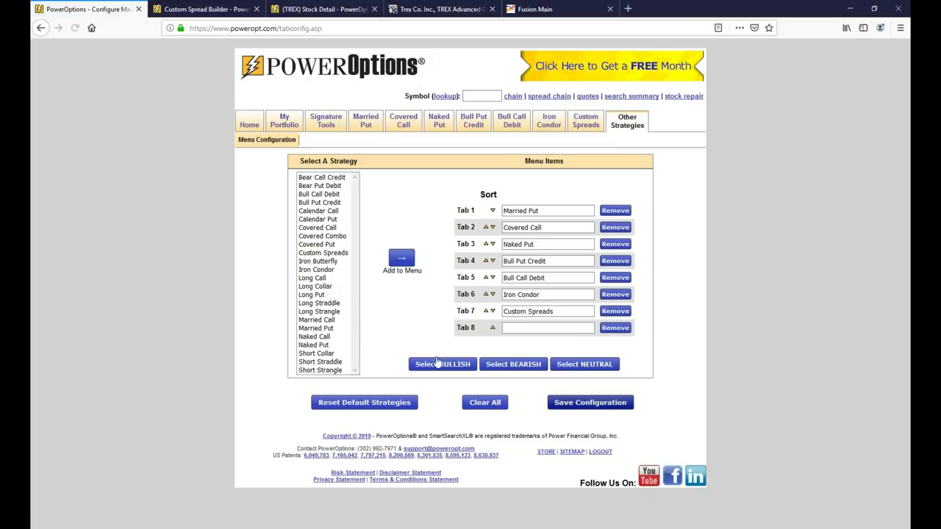
pyautogui.doubleClick(326, 279)
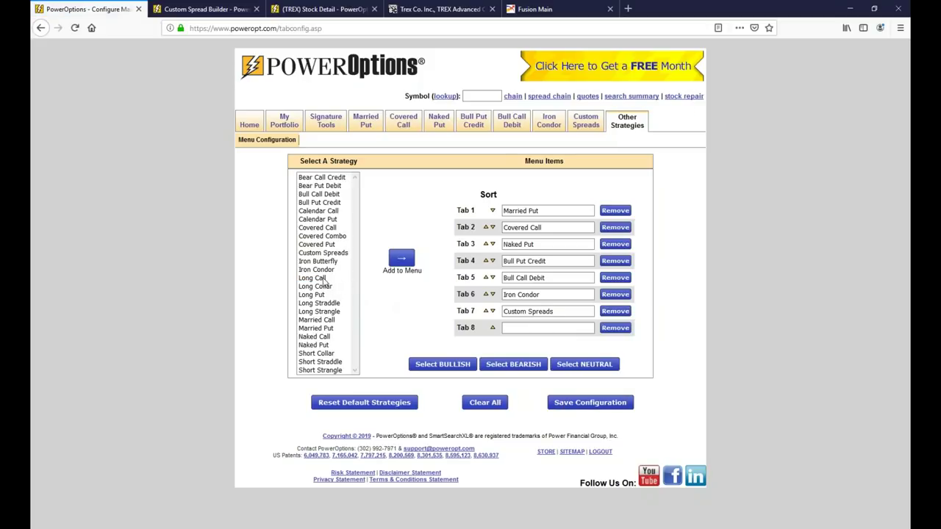
pyautogui.click(619, 407)
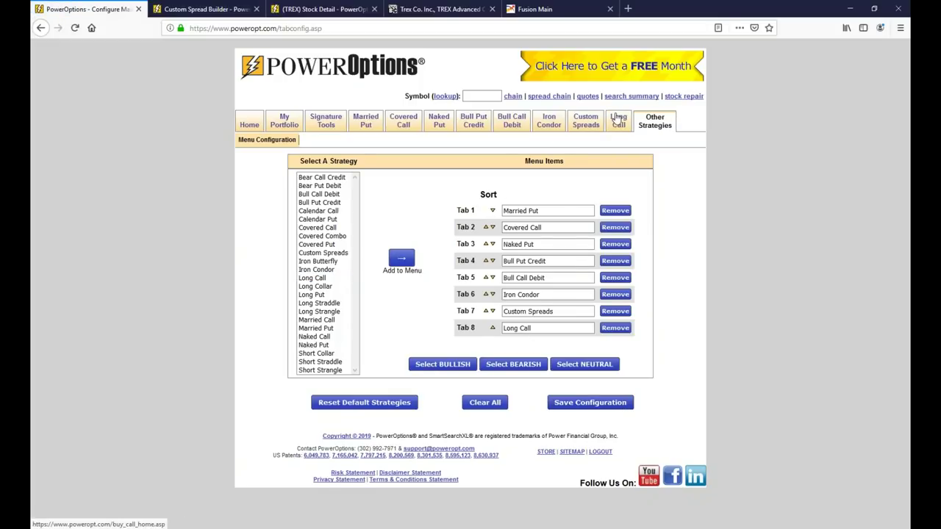
# Open the Long Call search and examine the Bollinger Bands filters, especially the minimum days to expiration, and the search results
pyautogui.moveTo(619, 121)
pyautogui.click(353, 142)
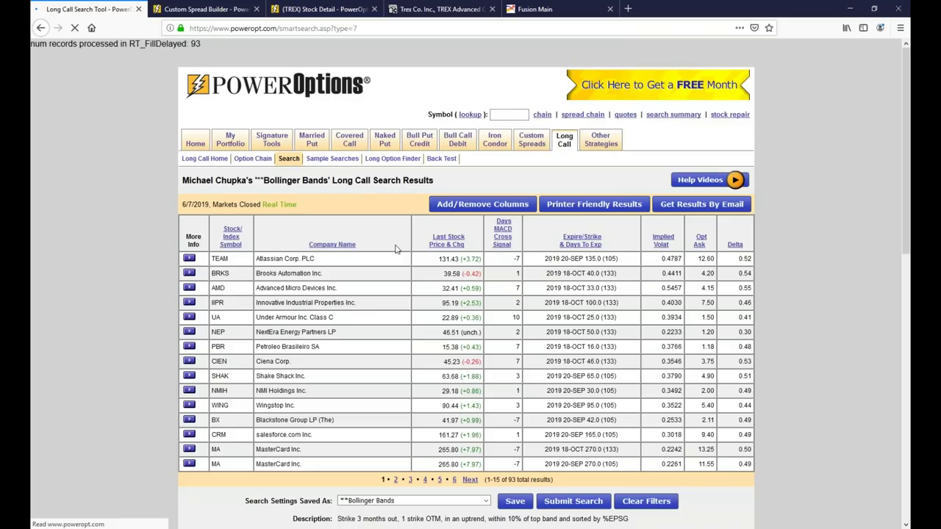
pyautogui.scroll(-5, 395, 250)
pyautogui.scroll(-3, 471, 283)
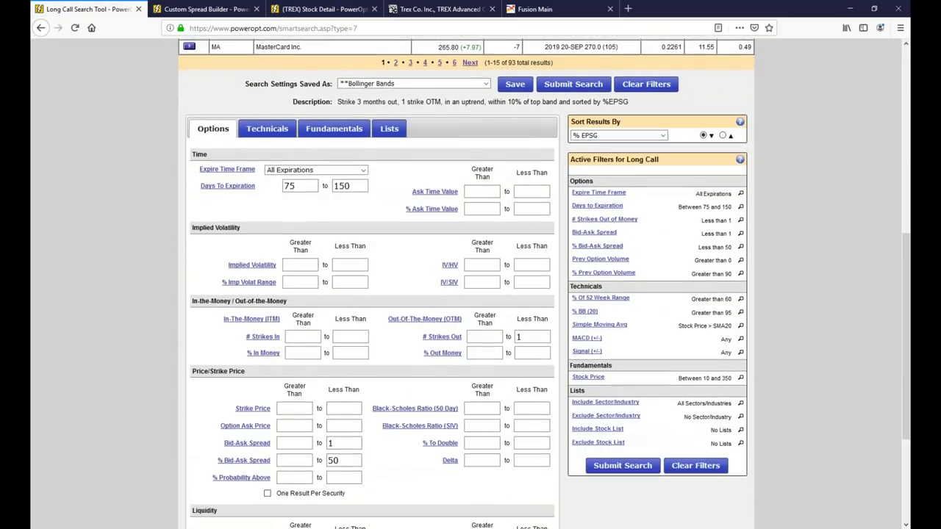
pyautogui.scroll(2, 286, 175)
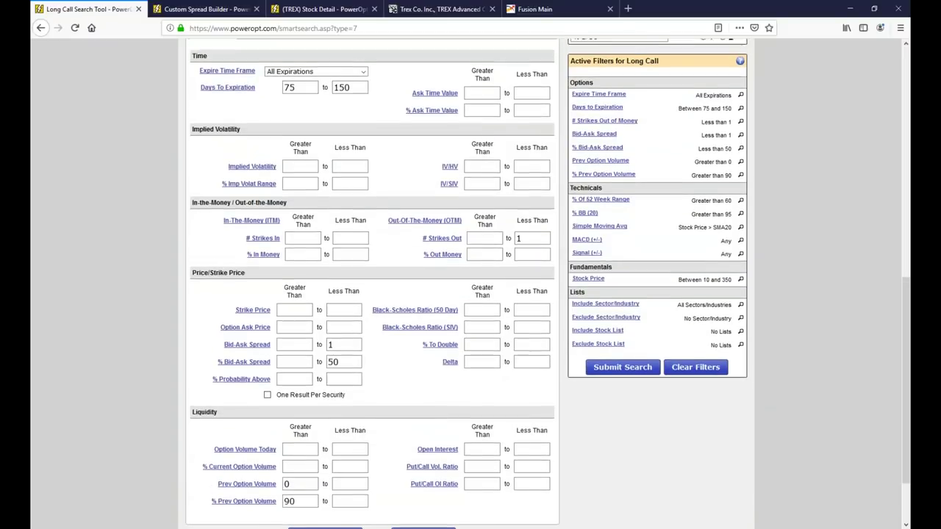
pyautogui.doubleClick(286, 175)
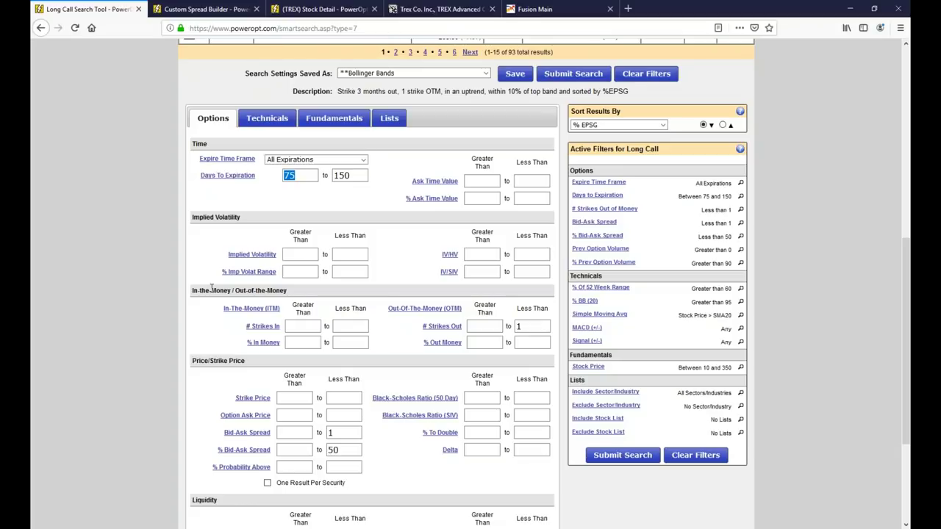
pyautogui.scroll(5, 156, 237)
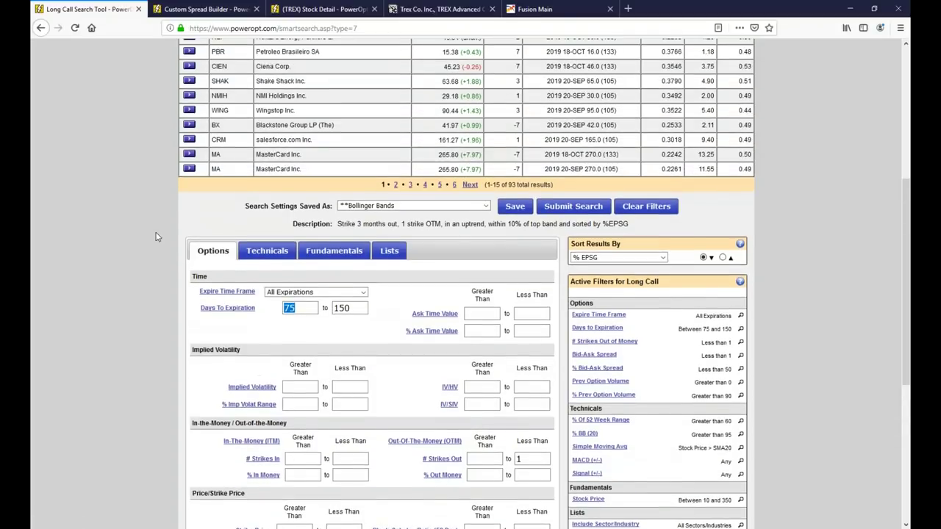
pyautogui.scroll(3, 155, 237)
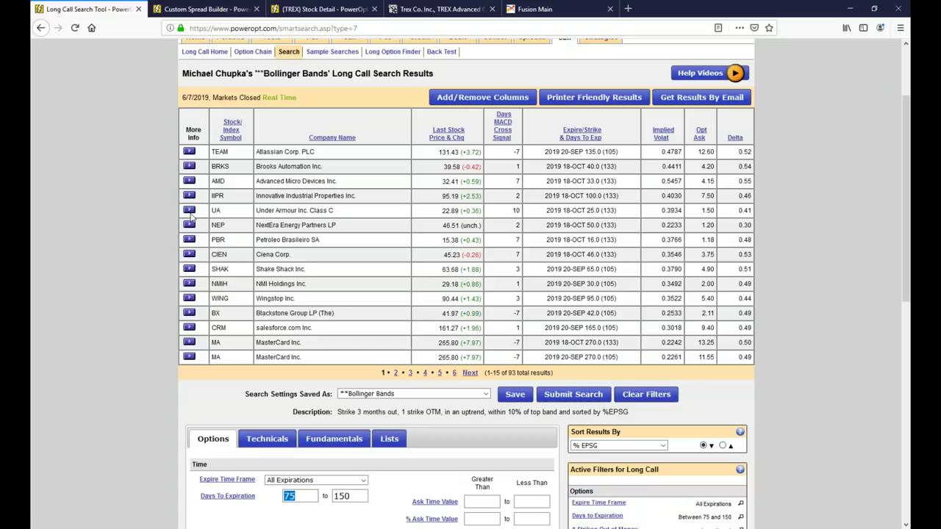
# Open the profit/loss chart for the Atlassian (TEAM) long call, allow Flash to run, and highlight the 135.00 strike
pyautogui.click(190, 151)
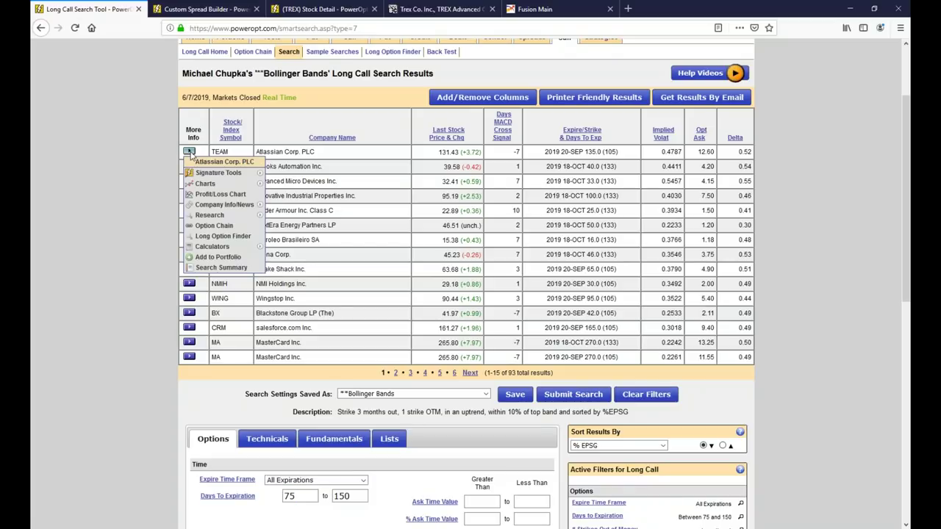
pyautogui.click(212, 190)
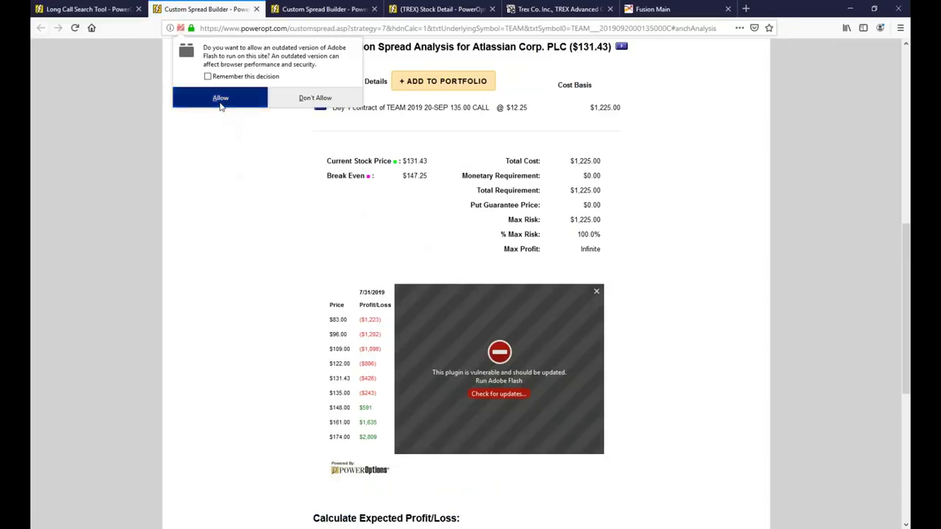
pyautogui.click(220, 97)
pyautogui.doubleClick(456, 108)
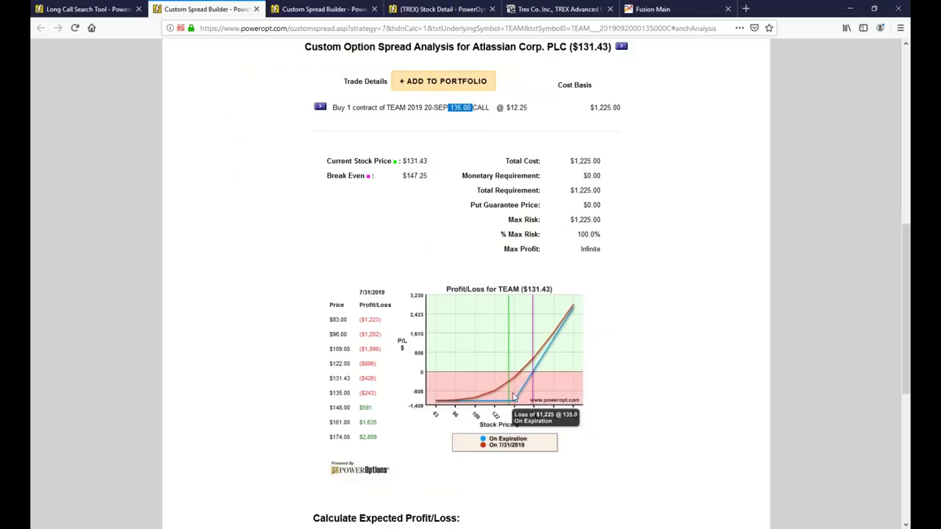
# Clear the TEAM September 135.00 call from the trade lines and list the June 14 2019 weekly options
pyautogui.scroll(5, 458, 225)
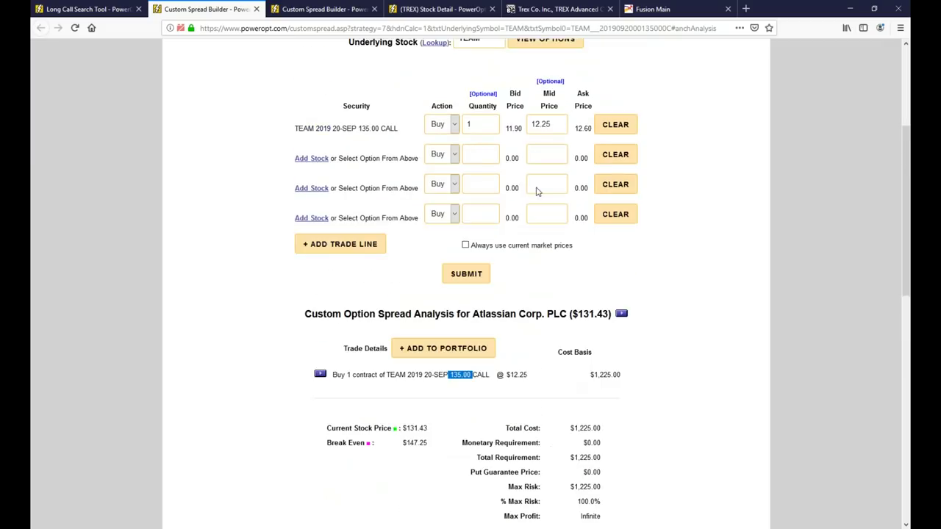
pyautogui.click(615, 131)
pyautogui.scroll(3, 503, 194)
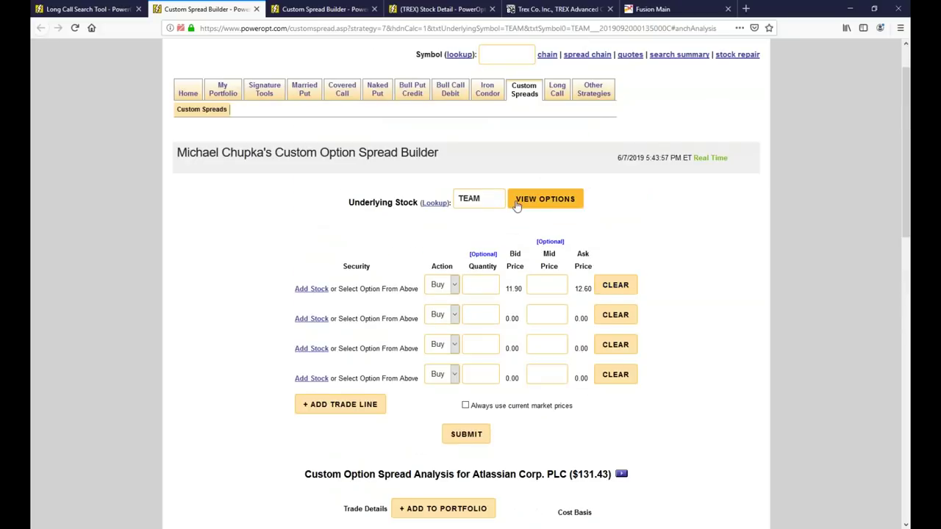
pyautogui.click(516, 202)
pyautogui.scroll(-3, 454, 253)
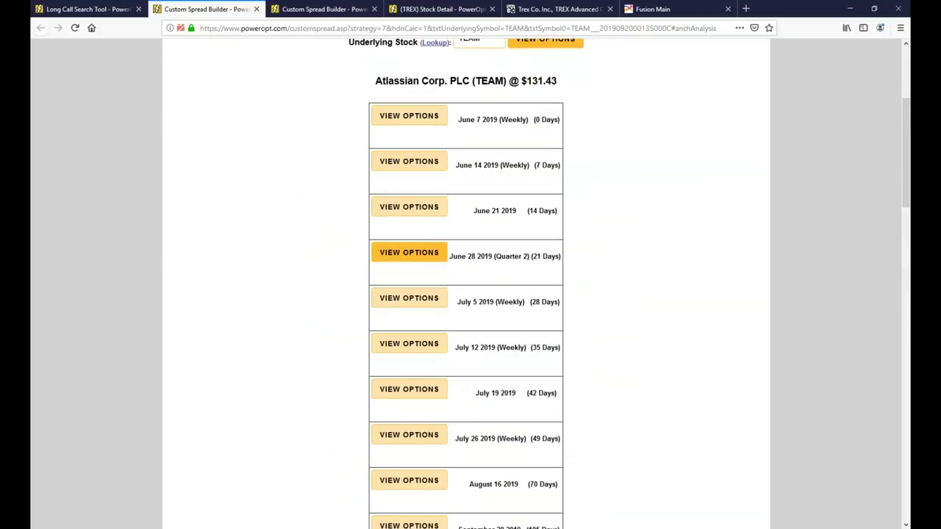
pyautogui.click(408, 161)
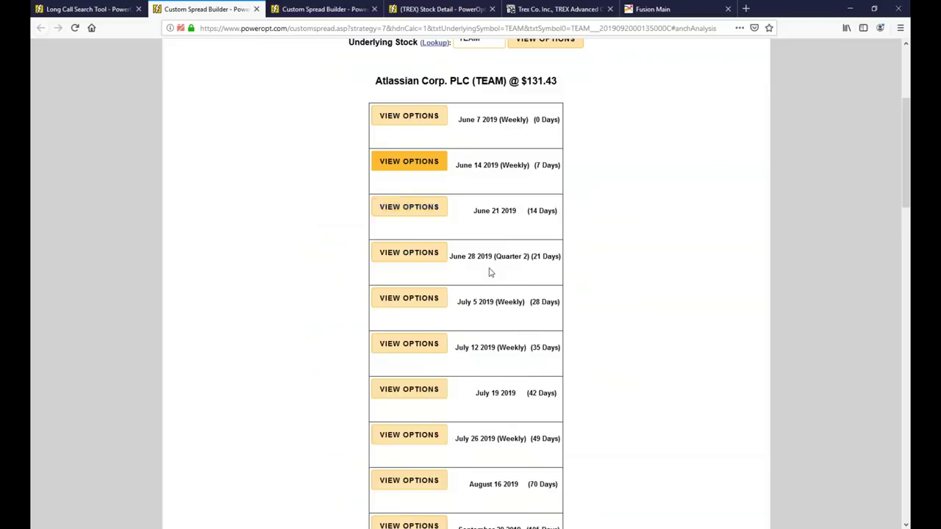
# Add the TEAM June 14 145.00 call as a buy with quantity 1 and submit the trade for analysis
pyautogui.scroll(-9, 409, 162)
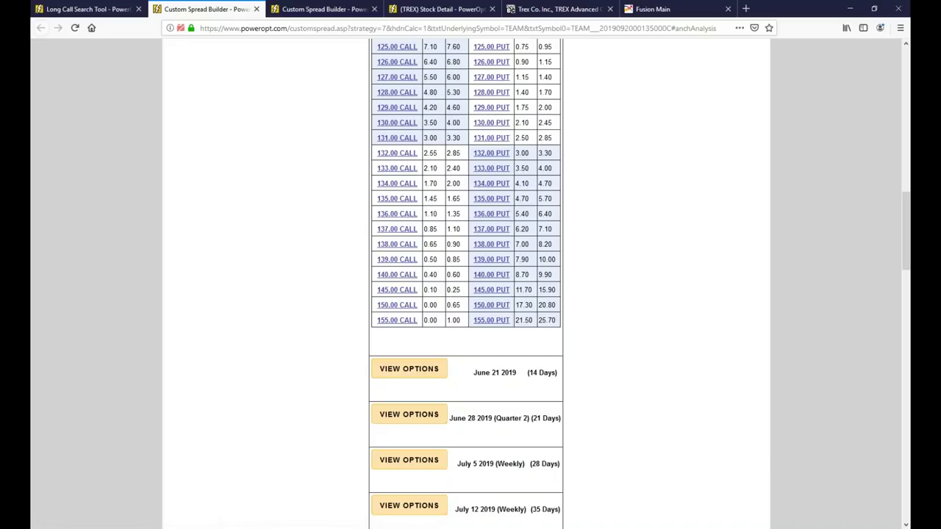
pyautogui.scroll(-15, 470, 274)
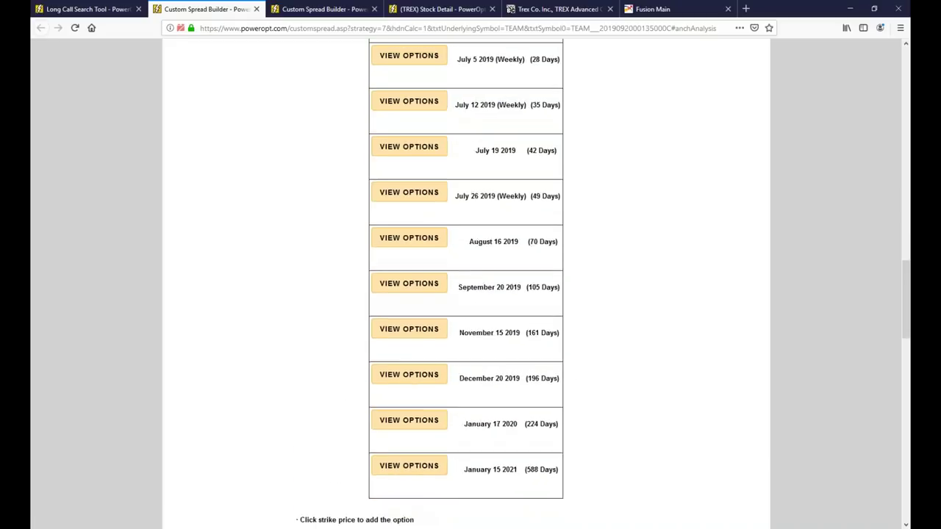
pyautogui.click(481, 141)
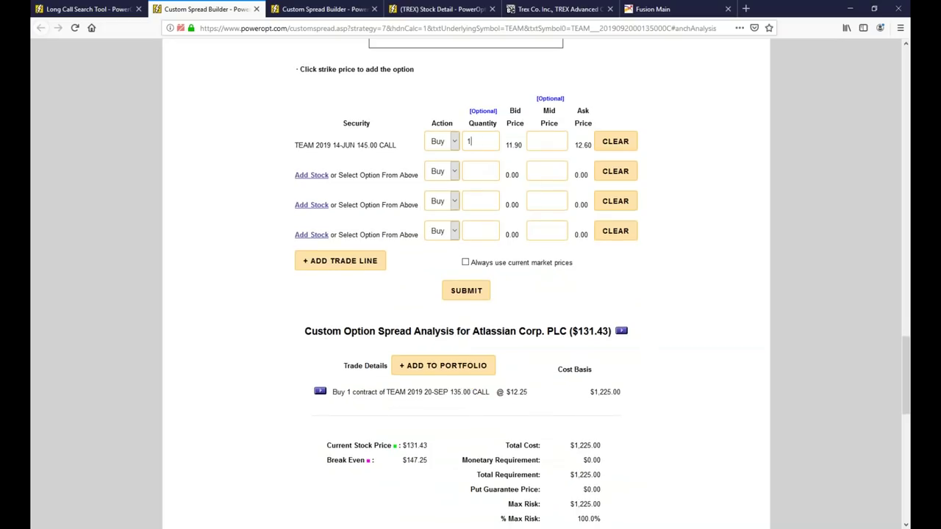
pyautogui.click(467, 292)
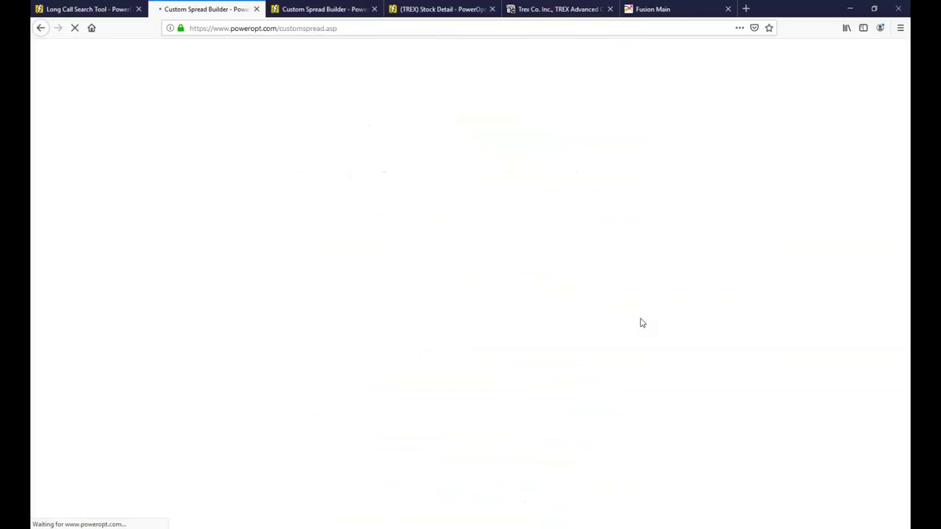
# Examine the long call's mid price, Atlassian's stock price and the 145.00 call strike by highlighting each one
pyautogui.scroll(-3, 640, 321)
pyautogui.moveTo(549, 231); pyautogui.dragTo(521, 234)
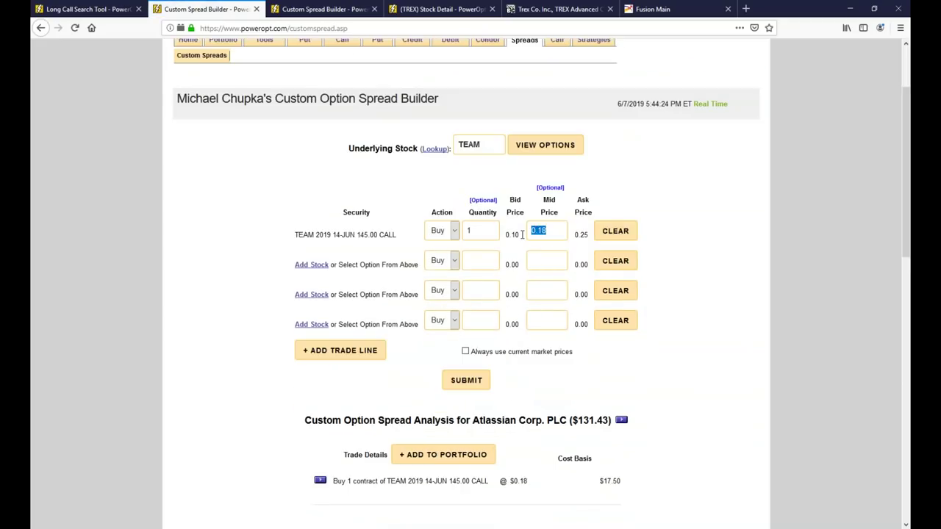
pyautogui.scroll(-3, 641, 392)
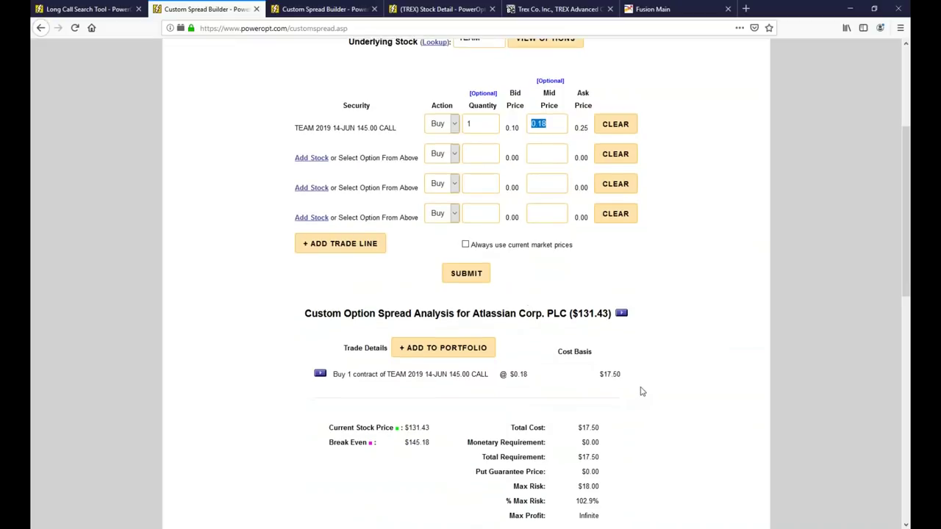
pyautogui.click(577, 325)
pyautogui.moveTo(572, 315); pyautogui.dragTo(611, 315)
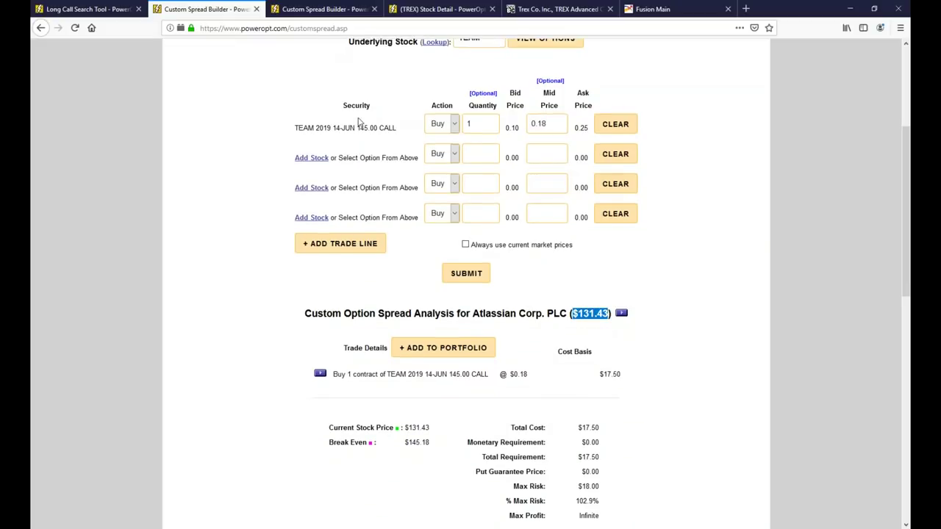
pyautogui.moveTo(357, 128); pyautogui.dragTo(395, 128)
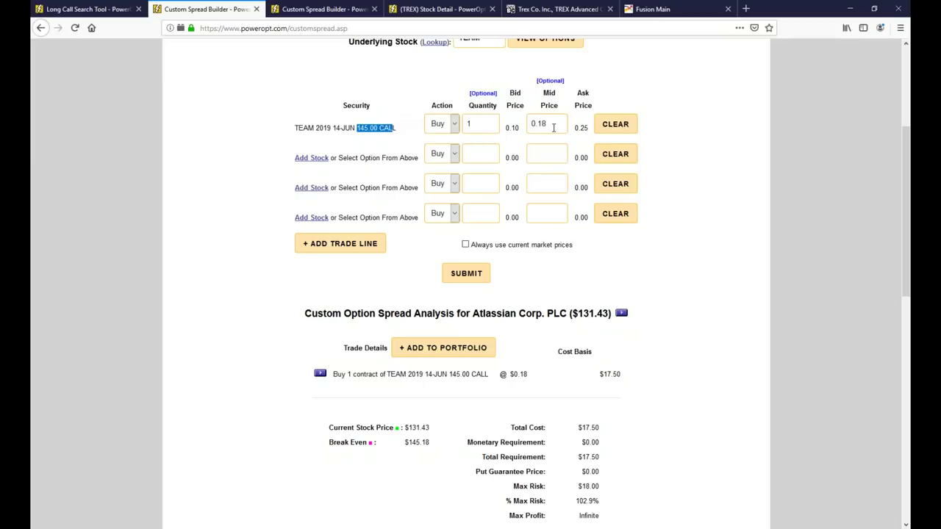
# Handwrite the note "10-15%" beside the TEAM 145.00 call trade line
pyautogui.hotkey('ctrl', '2')
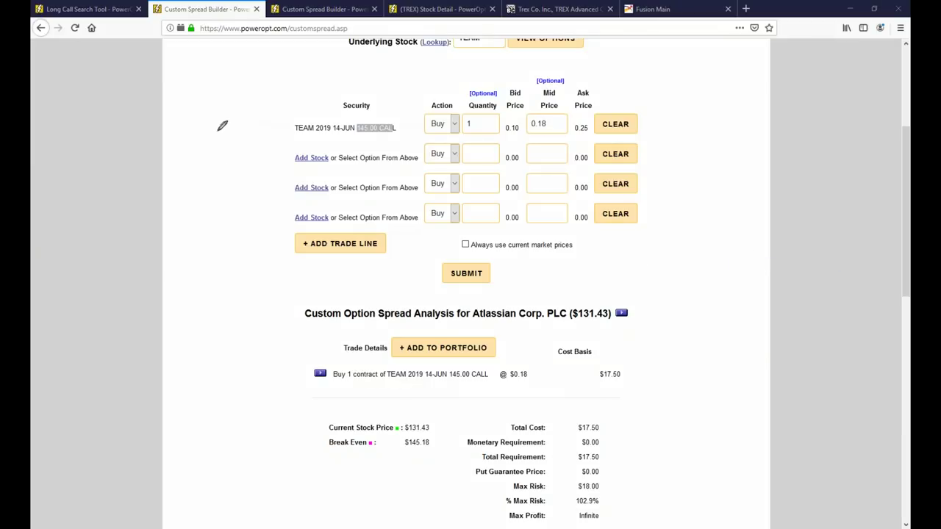
pyautogui.moveTo(205, 94)
pyautogui.mouseDown()
pyautogui.moveTo(204, 107)
pyautogui.moveTo(238, 122)
pyautogui.moveTo(237, 89)
pyautogui.moveTo(210, 90)
pyautogui.moveTo(224, 102)
pyautogui.mouseUp()
pyautogui.moveTo(193, 143)
pyautogui.mouseDown()
pyautogui.moveTo(192, 170)
pyautogui.moveTo(225, 150)
pyautogui.moveTo(246, 171)
pyautogui.moveTo(269, 139)
pyautogui.moveTo(268, 177)
pyautogui.moveTo(275, 166)
pyautogui.mouseUp()
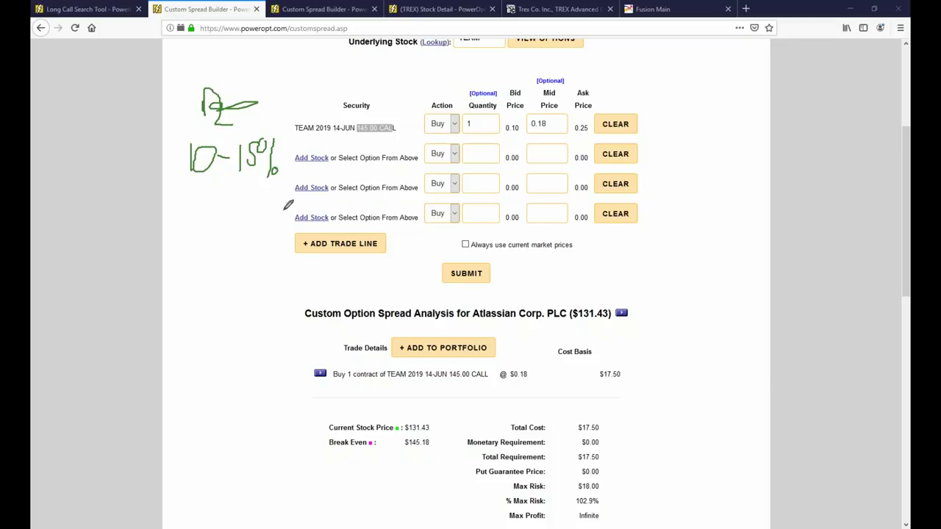
# Handwrite "ITM - 65" below the percentage note and underline it
pyautogui.moveTo(144, 229); pyautogui.dragTo(143, 261)
pyautogui.moveTo(134, 228); pyautogui.dragTo(156, 227)
pyautogui.moveTo(128, 263); pyautogui.dragTo(151, 263)
pyautogui.moveTo(168, 224)
pyautogui.mouseDown()
pyautogui.moveTo(167, 252)
pyautogui.moveTo(181, 225)
pyautogui.mouseUp()
pyautogui.moveTo(180, 259)
pyautogui.mouseDown()
pyautogui.moveTo(193, 229)
pyautogui.moveTo(215, 260)
pyautogui.moveTo(268, 232)
pyautogui.moveTo(274, 243)
pyautogui.moveTo(289, 241)
pyautogui.moveTo(286, 219)
pyautogui.mouseUp()
pyautogui.click(234, 240)
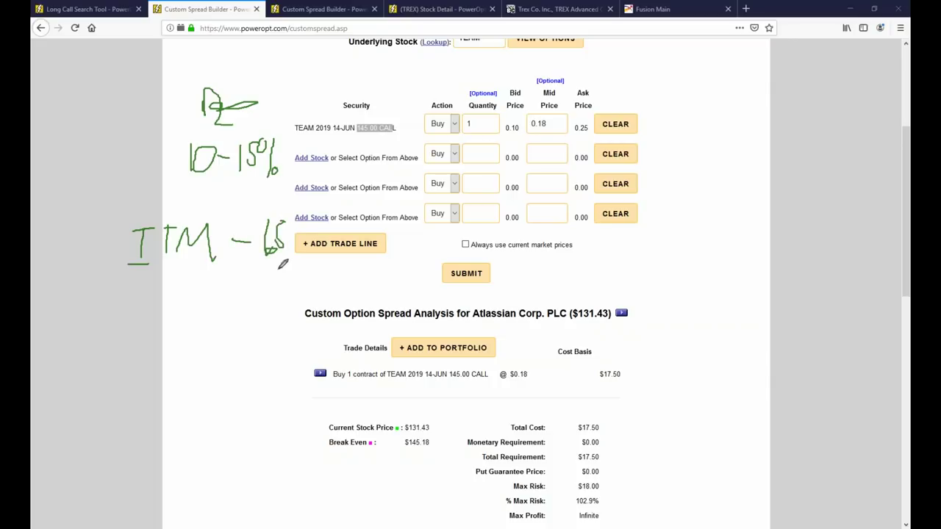
pyautogui.moveTo(183, 274); pyautogui.dragTo(244, 274)
# Handwrite an "OTM" note with a percentage range up to 15%, and circle the call's bid and mid prices
pyautogui.moveTo(143, 328)
pyautogui.mouseDown()
pyautogui.moveTo(116, 356)
pyautogui.moveTo(165, 336)
pyautogui.moveTo(142, 329)
pyautogui.mouseUp()
pyautogui.moveTo(171, 329); pyautogui.dragTo(171, 353)
pyautogui.click(157, 321)
pyautogui.moveTo(158, 322)
pyautogui.mouseDown()
pyautogui.moveTo(185, 319)
pyautogui.moveTo(220, 334)
pyautogui.mouseUp()
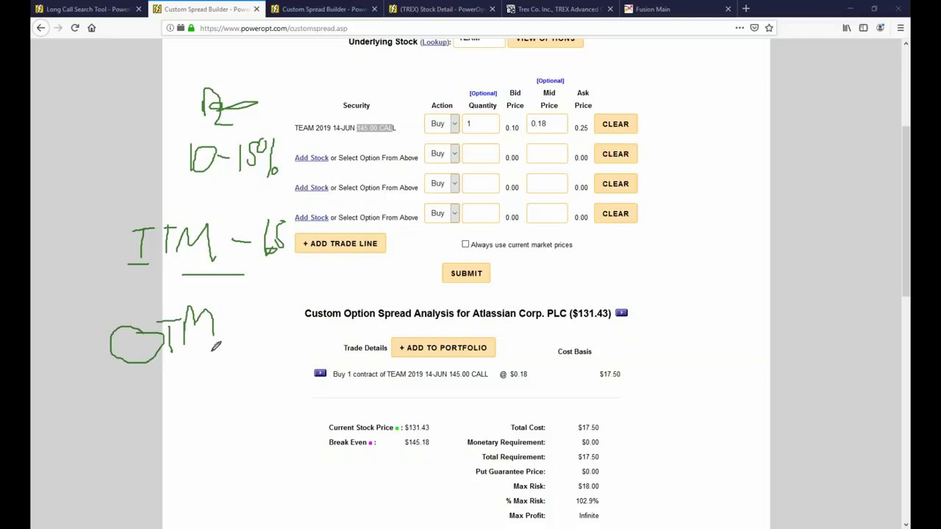
pyautogui.moveTo(258, 300)
pyautogui.mouseDown()
pyautogui.moveTo(241, 332)
pyautogui.moveTo(260, 311)
pyautogui.moveTo(242, 321)
pyautogui.moveTo(266, 322)
pyautogui.moveTo(276, 338)
pyautogui.moveTo(306, 325)
pyautogui.moveTo(301, 343)
pyautogui.mouseUp()
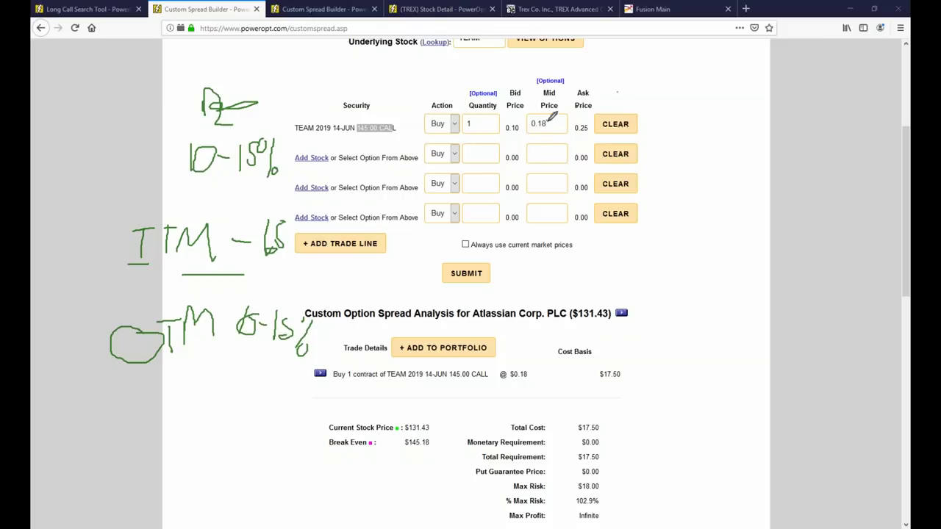
pyautogui.moveTo(542, 103)
pyautogui.mouseDown()
pyautogui.moveTo(578, 121)
pyautogui.moveTo(539, 112)
pyautogui.mouseUp()
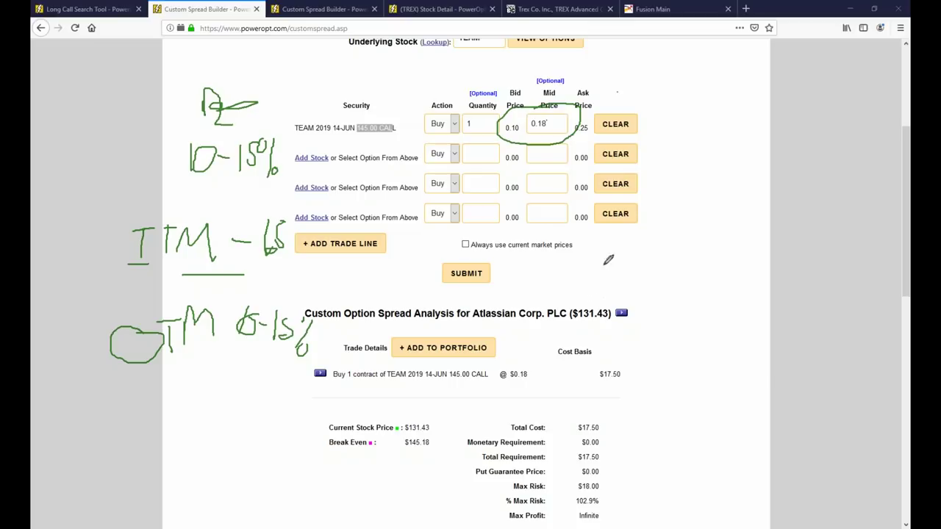
# Handwrite 400 x 7, 4, 310% and an arrow to 90% beside the trade analysis, and circle the whole calculation
pyautogui.moveTo(607, 235)
pyautogui.mouseDown()
pyautogui.moveTo(626, 250)
pyautogui.moveTo(624, 269)
pyautogui.moveTo(640, 259)
pyautogui.moveTo(646, 237)
pyautogui.moveTo(667, 238)
pyautogui.moveTo(690, 269)
pyautogui.moveTo(705, 246)
pyautogui.moveTo(713, 267)
pyautogui.mouseUp()
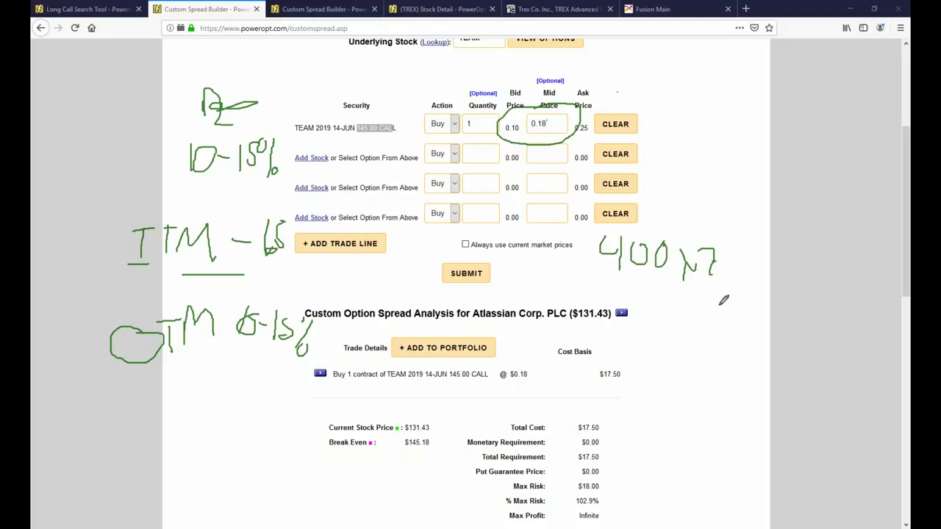
pyautogui.moveTo(631, 287)
pyautogui.mouseDown()
pyautogui.moveTo(650, 305)
pyautogui.moveTo(647, 340)
pyautogui.mouseUp()
pyautogui.moveTo(670, 302)
pyautogui.mouseDown()
pyautogui.moveTo(685, 314)
pyautogui.moveTo(672, 332)
pyautogui.moveTo(691, 332)
pyautogui.mouseUp()
pyautogui.moveTo(707, 300)
pyautogui.mouseDown()
pyautogui.moveTo(726, 304)
pyautogui.moveTo(739, 326)
pyautogui.mouseUp()
pyautogui.moveTo(741, 295); pyautogui.dragTo(731, 328)
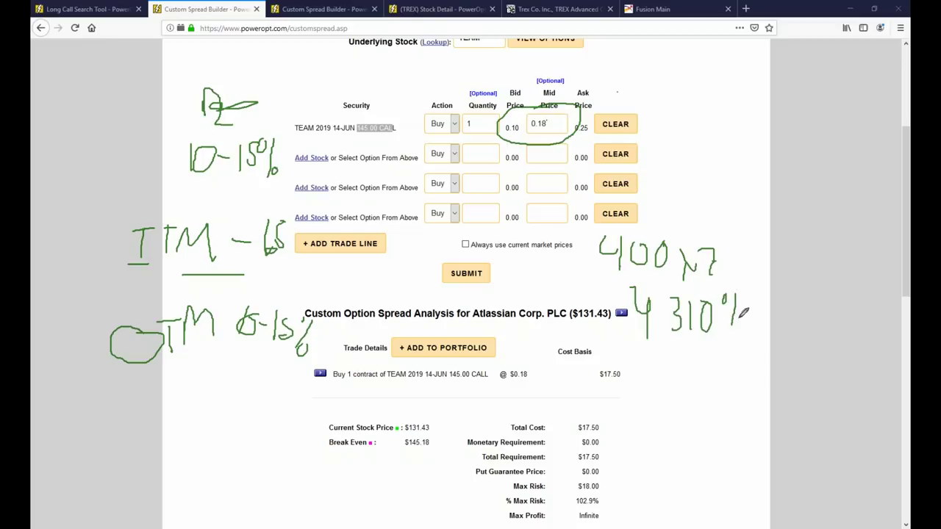
pyautogui.moveTo(633, 353)
pyautogui.mouseDown()
pyautogui.moveTo(662, 358)
pyautogui.moveTo(667, 371)
pyautogui.mouseUp()
pyautogui.moveTo(711, 347)
pyautogui.mouseDown()
pyautogui.moveTo(707, 372)
pyautogui.moveTo(722, 367)
pyautogui.moveTo(738, 337)
pyautogui.moveTo(733, 353)
pyautogui.moveTo(742, 357)
pyautogui.moveTo(708, 380)
pyautogui.moveTo(671, 377)
pyautogui.moveTo(586, 254)
pyautogui.moveTo(636, 216)
pyautogui.moveTo(762, 293)
pyautogui.moveTo(709, 376)
pyautogui.mouseUp()
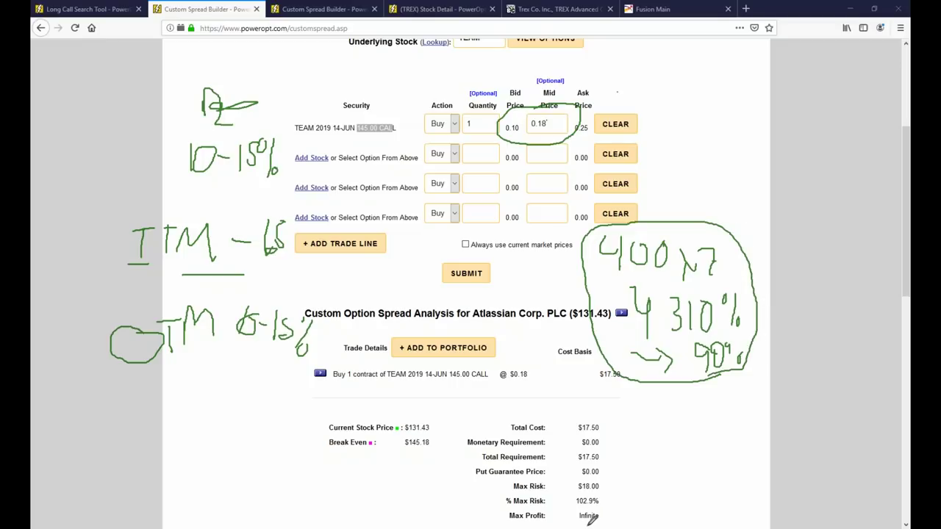
# Box the 90% figure, draw a long arrow to a "4m" note, and clear all drawn annotations
pyautogui.moveTo(689, 372)
pyautogui.mouseDown()
pyautogui.moveTo(695, 336)
pyautogui.moveTo(740, 347)
pyautogui.moveTo(681, 369)
pyautogui.mouseUp()
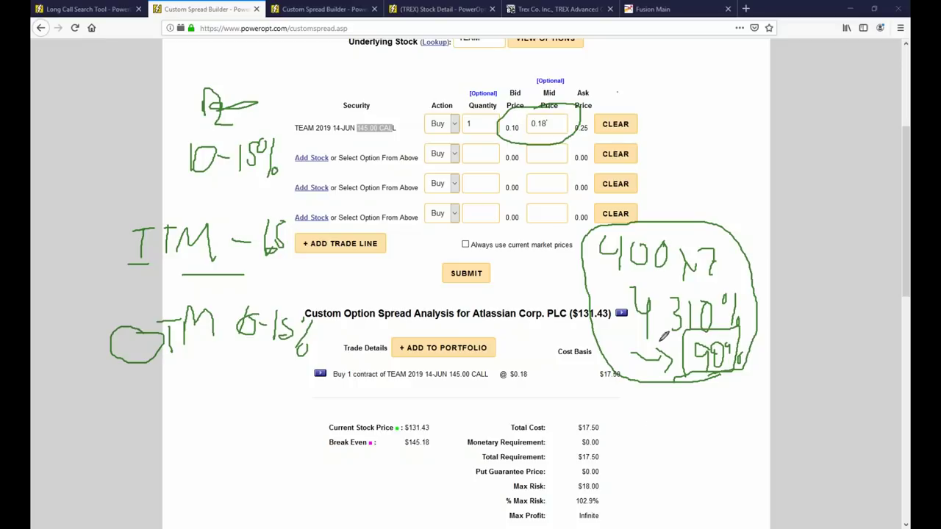
pyautogui.moveTo(637, 315)
pyautogui.mouseDown()
pyautogui.moveTo(631, 386)
pyautogui.moveTo(692, 415)
pyautogui.moveTo(699, 401)
pyautogui.moveTo(716, 421)
pyautogui.moveTo(702, 437)
pyautogui.mouseUp()
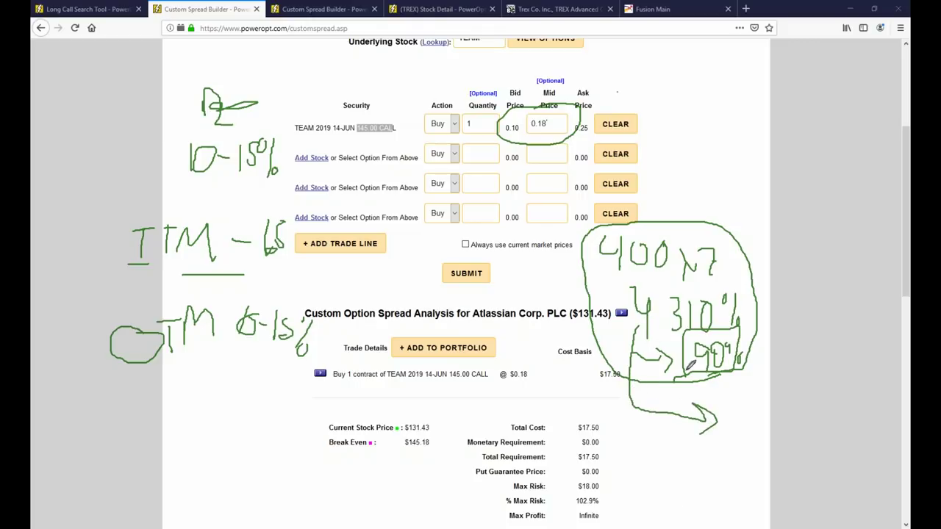
pyautogui.moveTo(716, 414); pyautogui.dragTo(728, 413)
pyautogui.moveTo(667, 428)
pyautogui.mouseDown()
pyautogui.moveTo(680, 444)
pyautogui.moveTo(675, 463)
pyautogui.moveTo(703, 440)
pyautogui.moveTo(713, 445)
pyautogui.mouseUp()
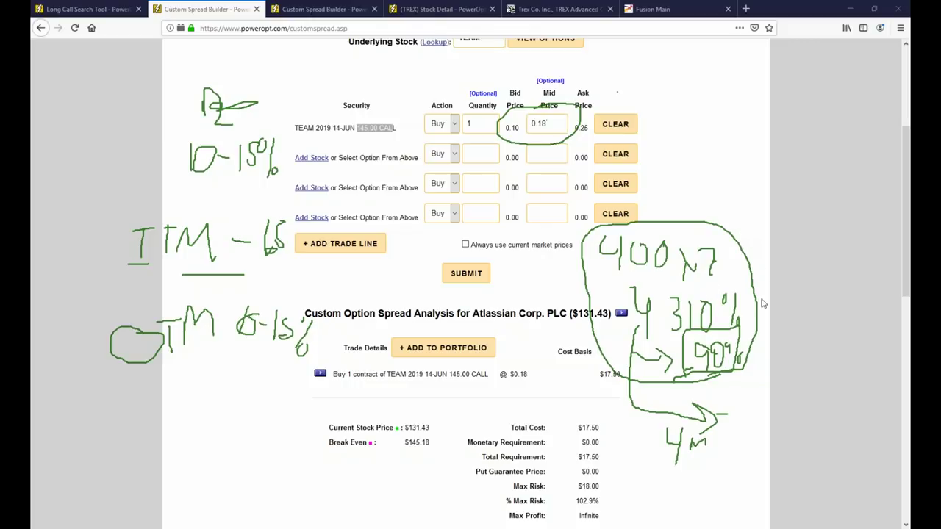
pyautogui.press('Escape')
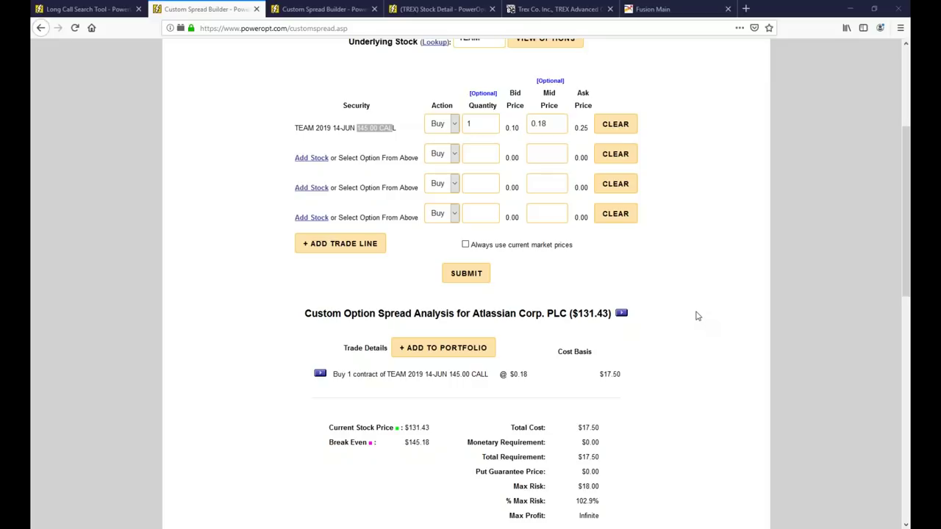
# Open the Married Put search and bring its results table into view
pyautogui.scroll(4, 677, 296)
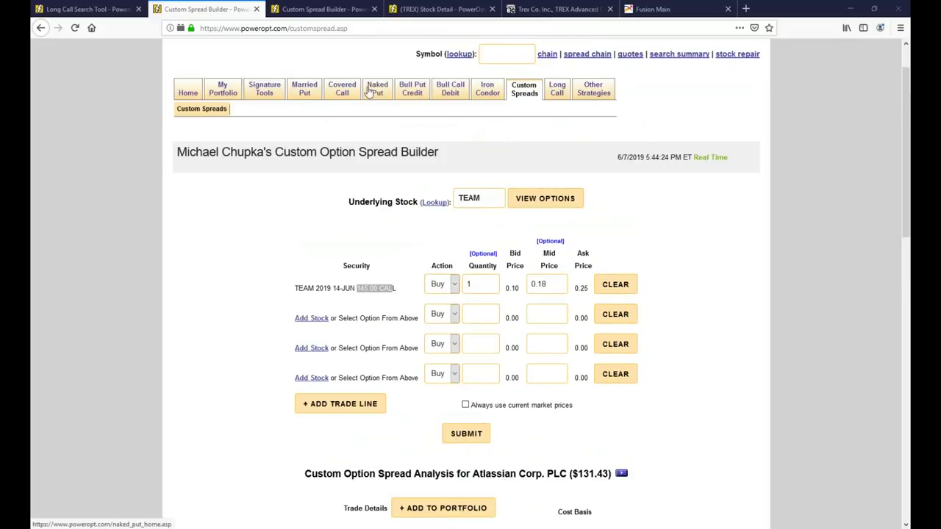
pyautogui.click(306, 93)
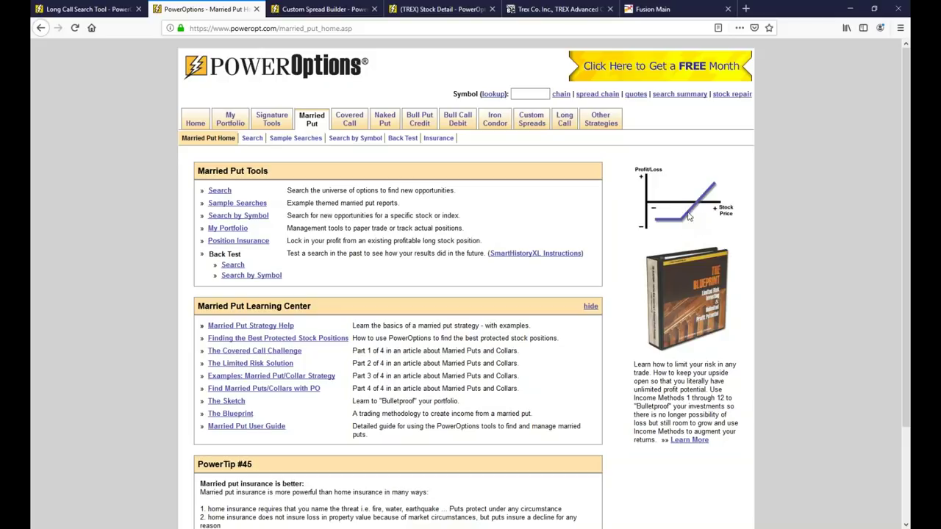
pyautogui.click(253, 140)
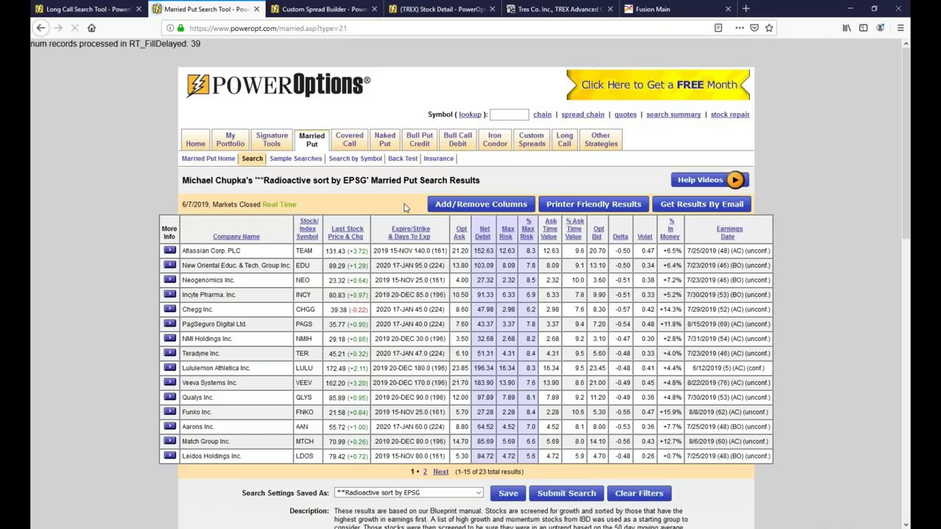
pyautogui.scroll(-3, 272, 285)
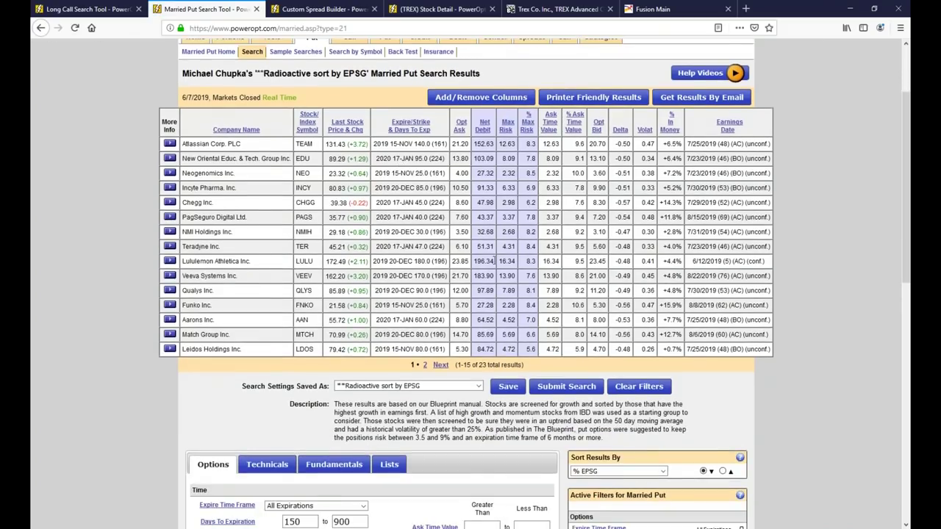
# Examine Atlassian's married put row by highlighting its stock price, expiration and strike, net debit, max risk and % max risk
pyautogui.moveTo(183, 145); pyautogui.dragTo(370, 147)
pyautogui.click(333, 157)
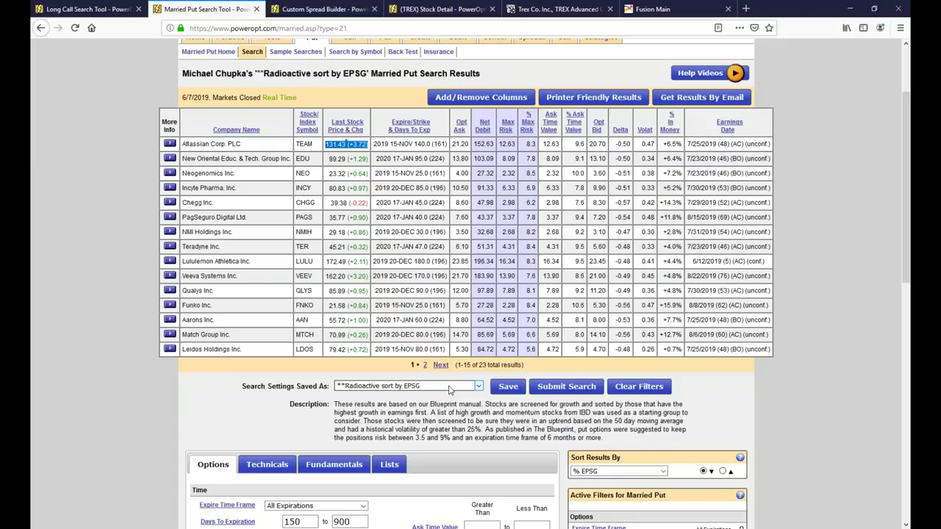
pyautogui.moveTo(385, 144); pyautogui.dragTo(446, 146)
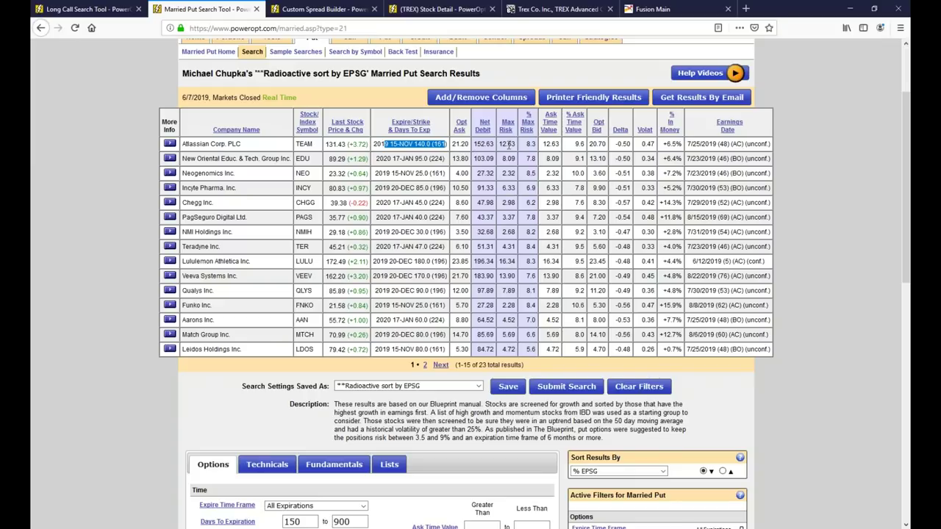
pyautogui.moveTo(474, 144); pyautogui.dragTo(500, 151)
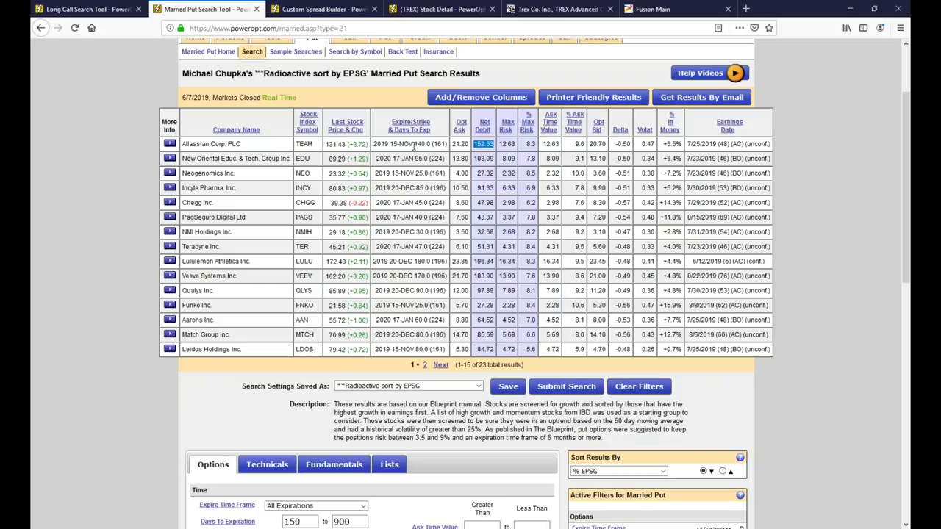
pyautogui.doubleClick(503, 145)
pyautogui.doubleClick(528, 145)
pyautogui.doubleClick(423, 144)
# Open the profit/loss chart for Atlassian's married put, and highlight the % max risk and the 140.00 put with its price
pyautogui.click(170, 144)
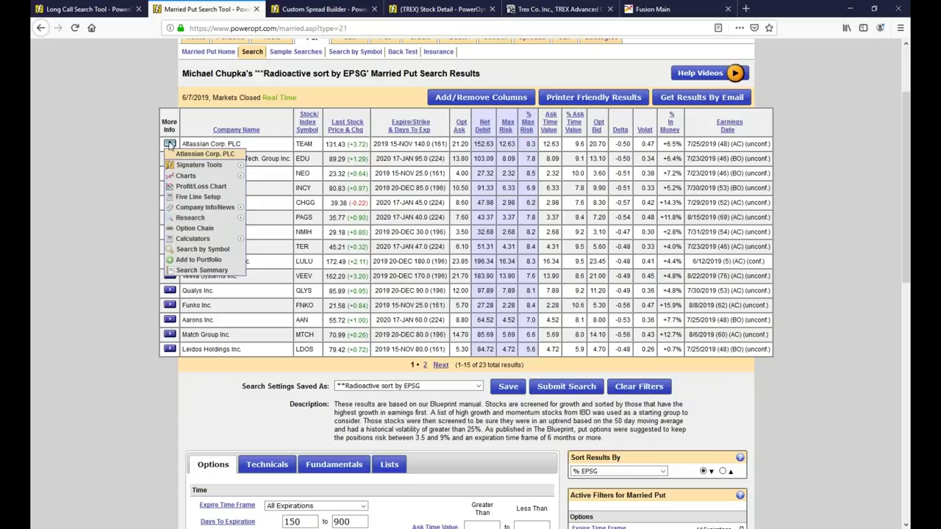
pyautogui.click(200, 187)
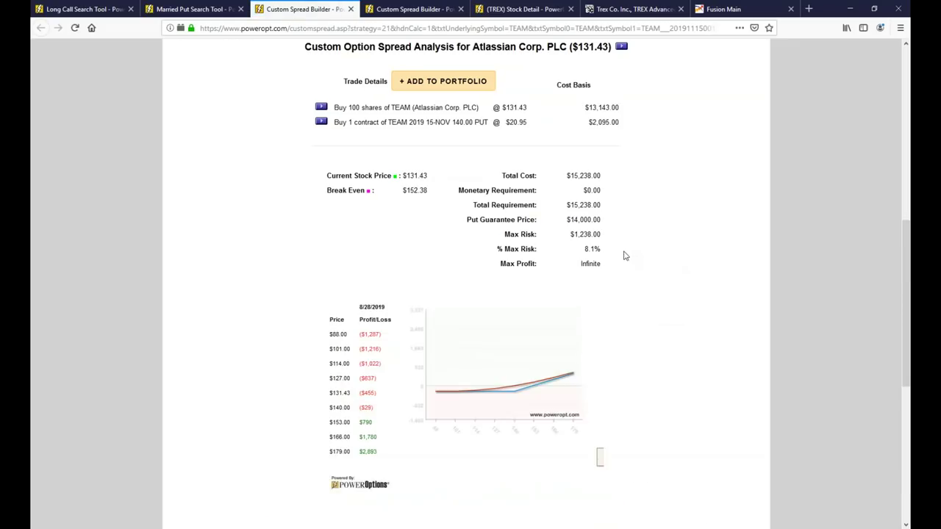
pyautogui.moveTo(585, 249); pyautogui.dragTo(603, 250)
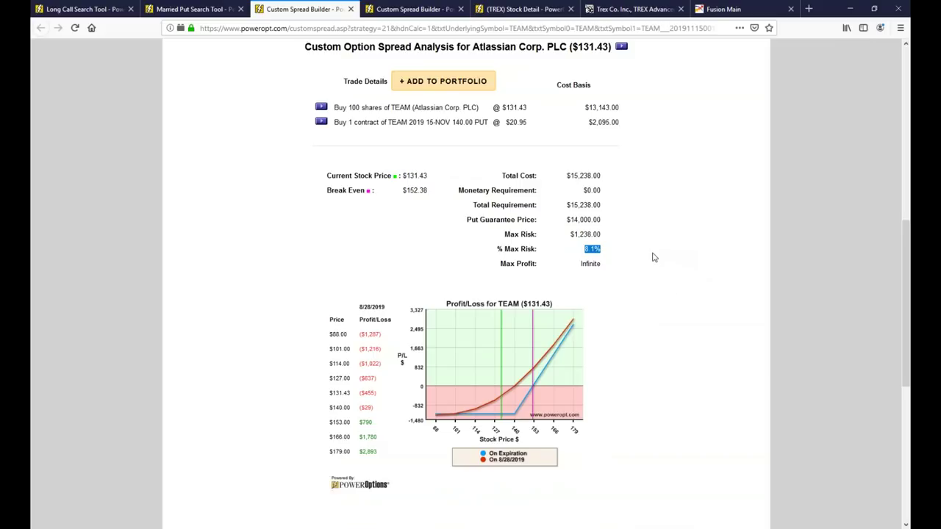
pyautogui.moveTo(451, 122); pyautogui.dragTo(528, 122)
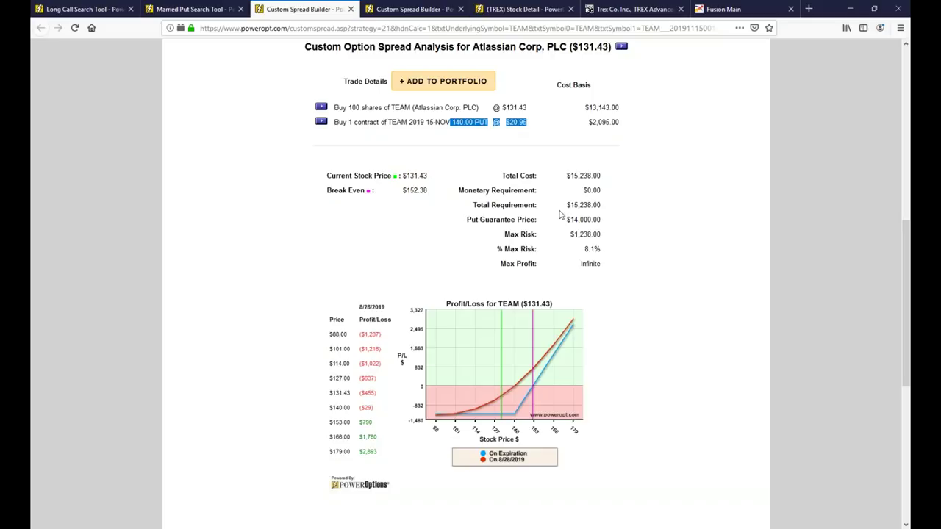
# Examine the married put's trade lines, highlighting the 140.00 put and checking the Atlassian stock line
pyautogui.scroll(3, 637, 174)
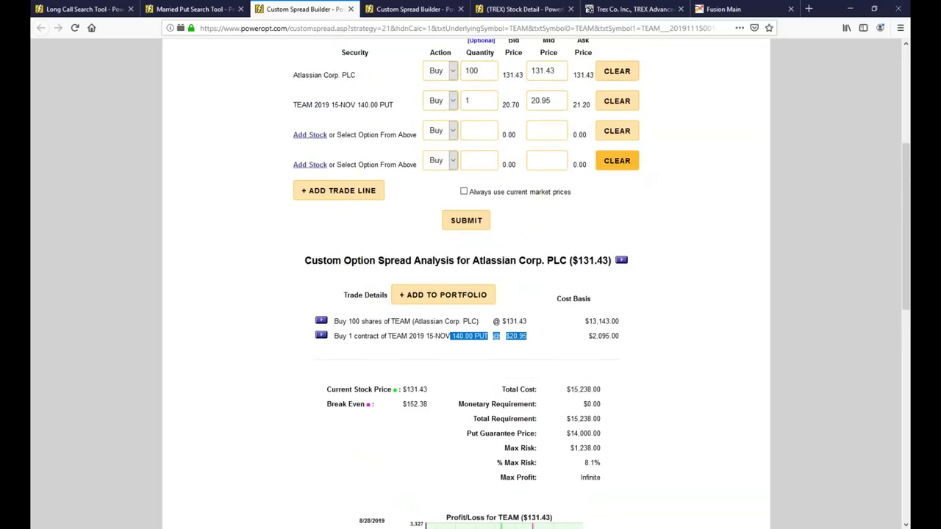
pyautogui.scroll(1, 860, 327)
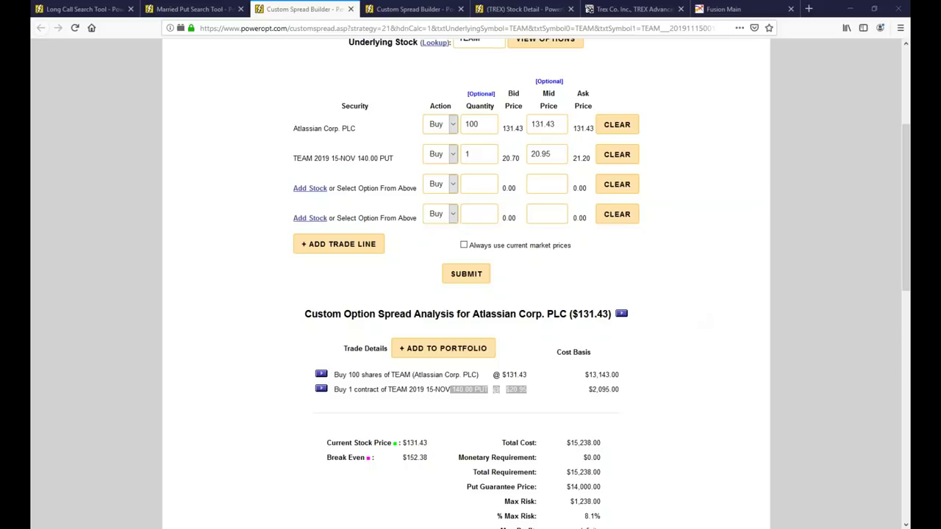
pyautogui.click(637, 435)
pyautogui.scroll(2, 428, 219)
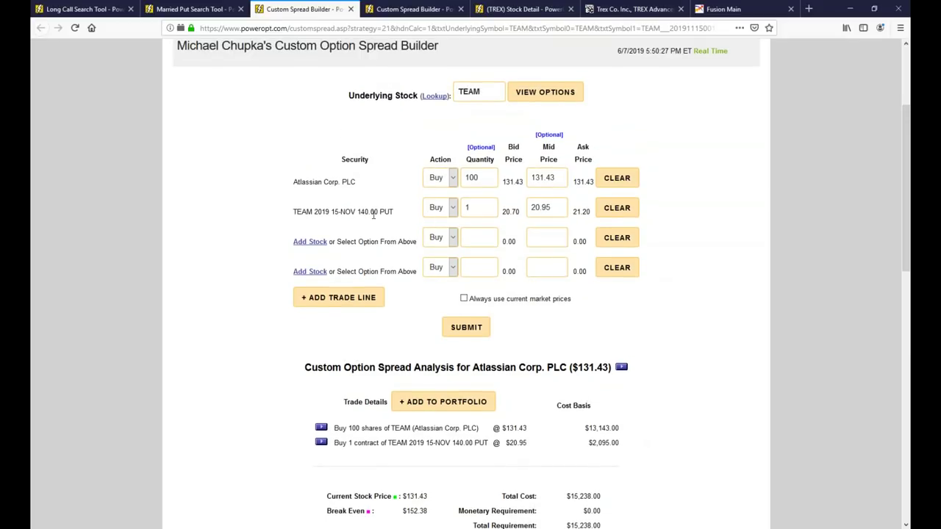
pyautogui.moveTo(358, 212); pyautogui.dragTo(395, 217)
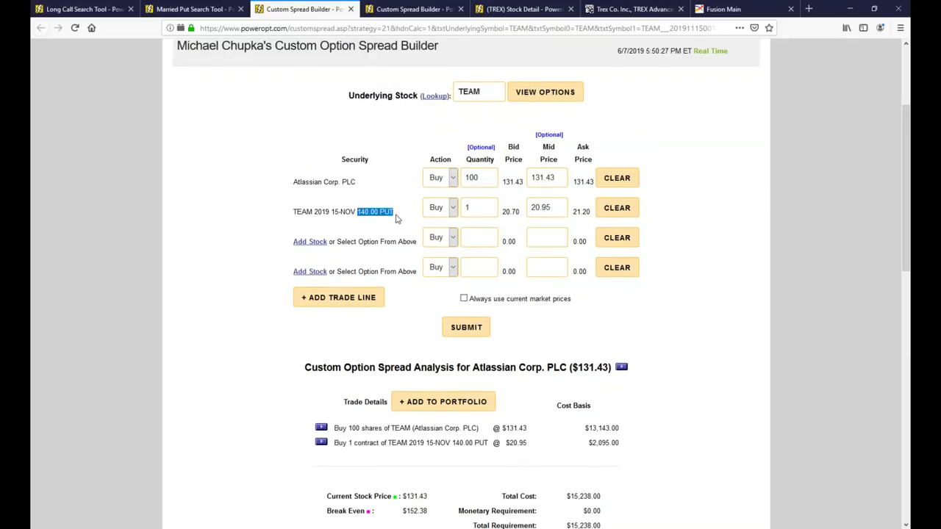
pyautogui.click(529, 178)
# Clear the TEAM November 140.00 put from the trade lines and list the November 15 2019 options
pyautogui.click(617, 208)
pyautogui.click(544, 92)
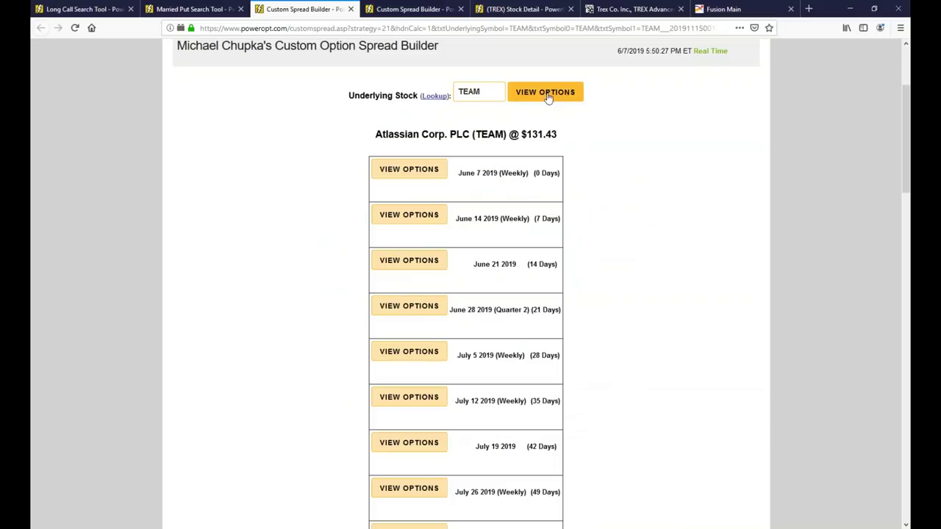
pyautogui.scroll(-6, 384, 270)
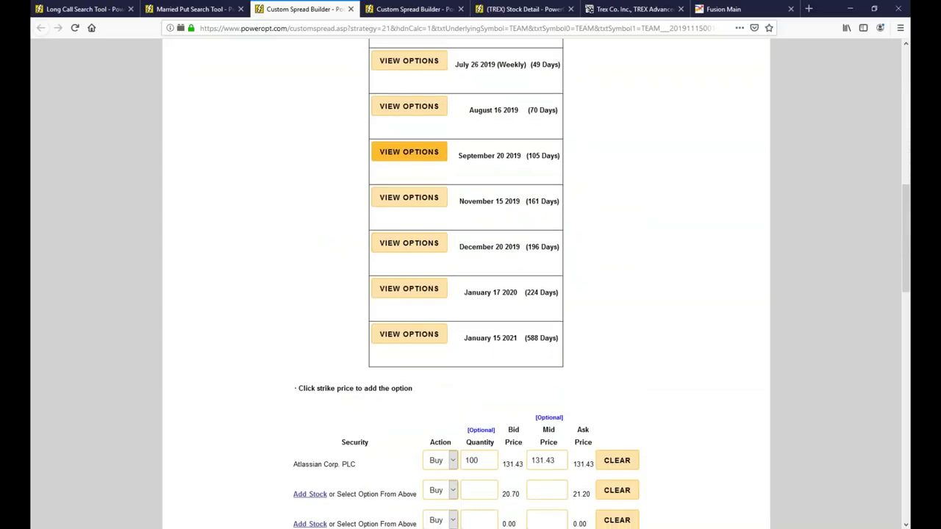
pyautogui.click(432, 196)
pyautogui.scroll(-5, 463, 254)
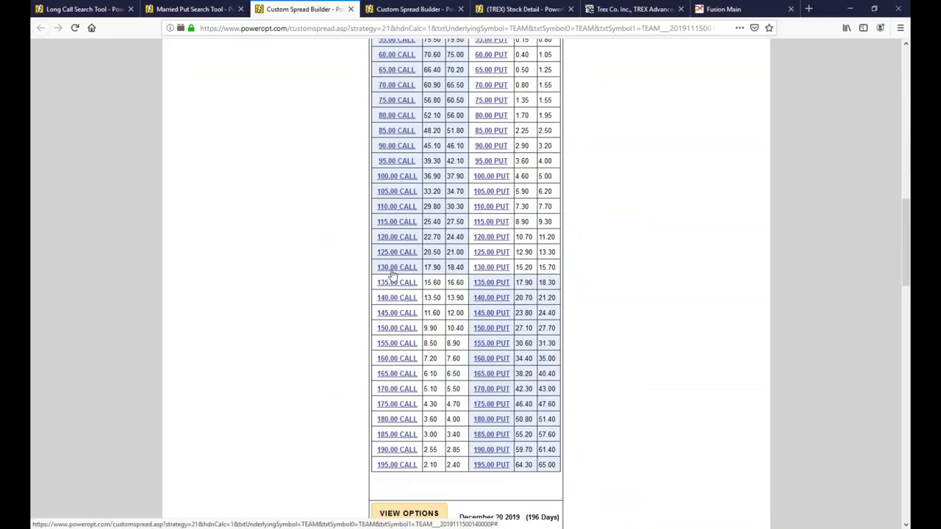
# Add the TEAM November 15 130.00 put as a buy with quantity 1, submit the trade for analysis, and highlight the new strike
pyautogui.click(493, 268)
pyautogui.scroll(-6, 563, 279)
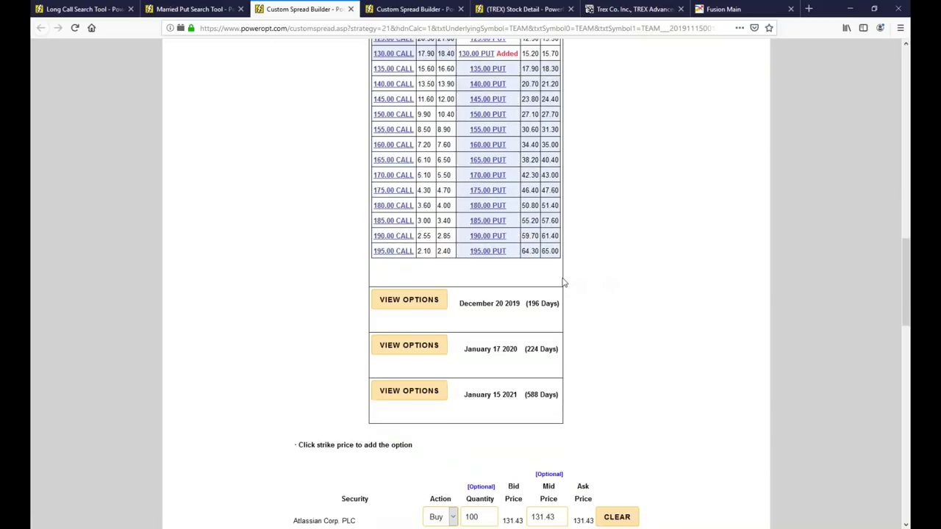
pyautogui.write('1')
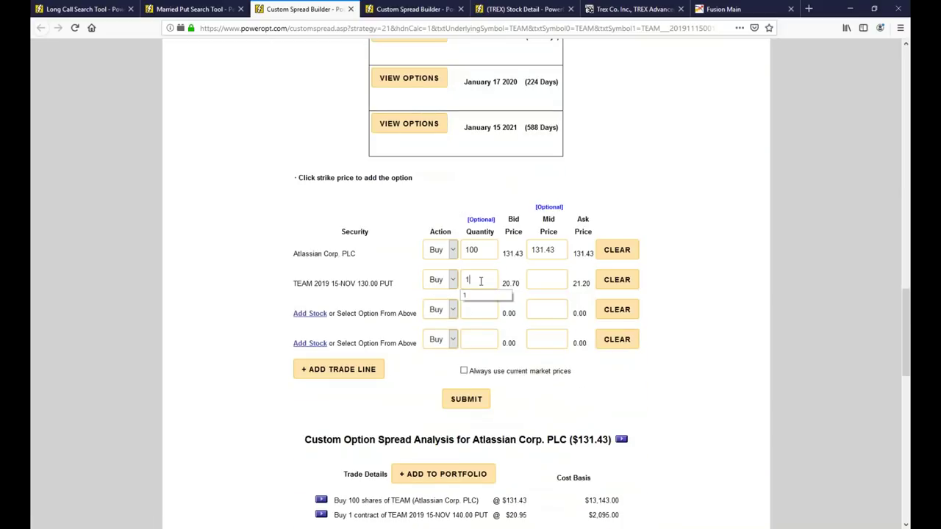
pyautogui.scroll(-2, 481, 281)
pyautogui.click(478, 240)
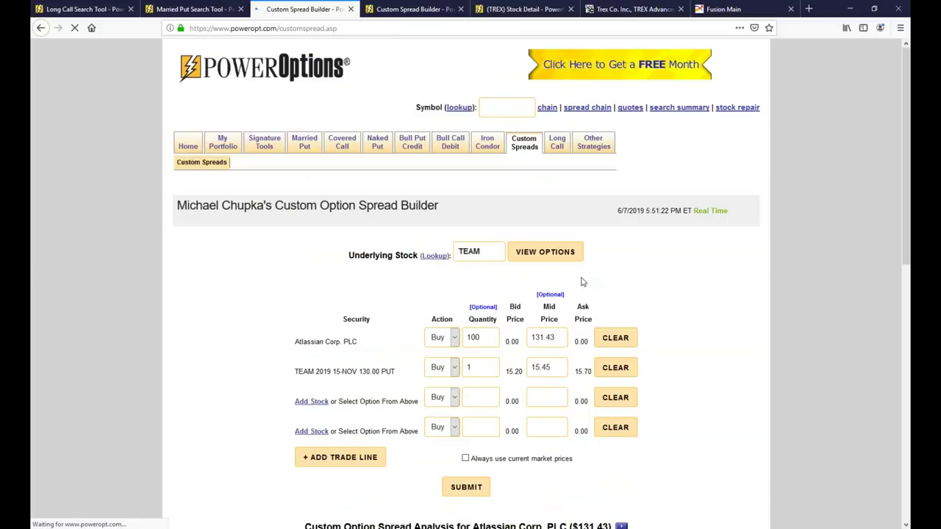
pyautogui.scroll(-3, 582, 294)
pyautogui.moveTo(359, 212); pyautogui.dragTo(400, 220)
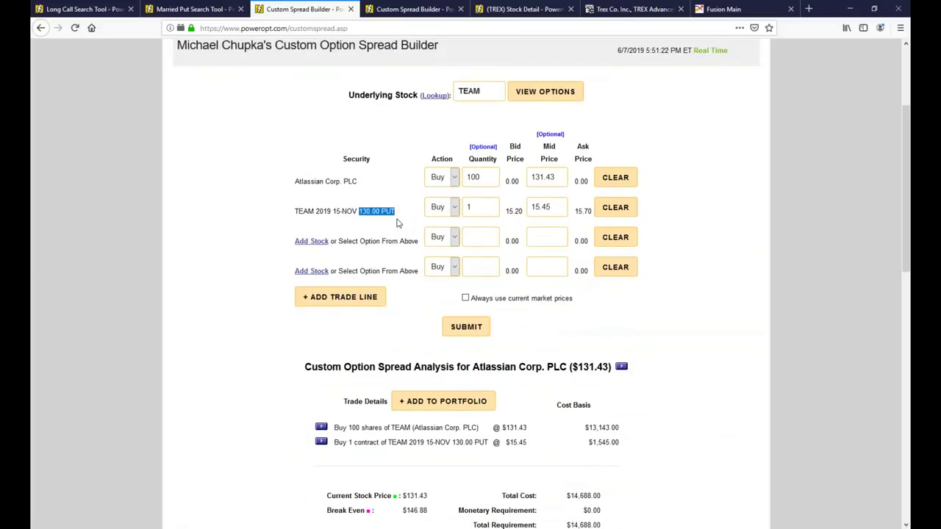
# Highlight the 130.00 put's mid price and the trade's % max risk, and examine the profit/loss chart
pyautogui.moveTo(531, 208); pyautogui.dragTo(567, 211)
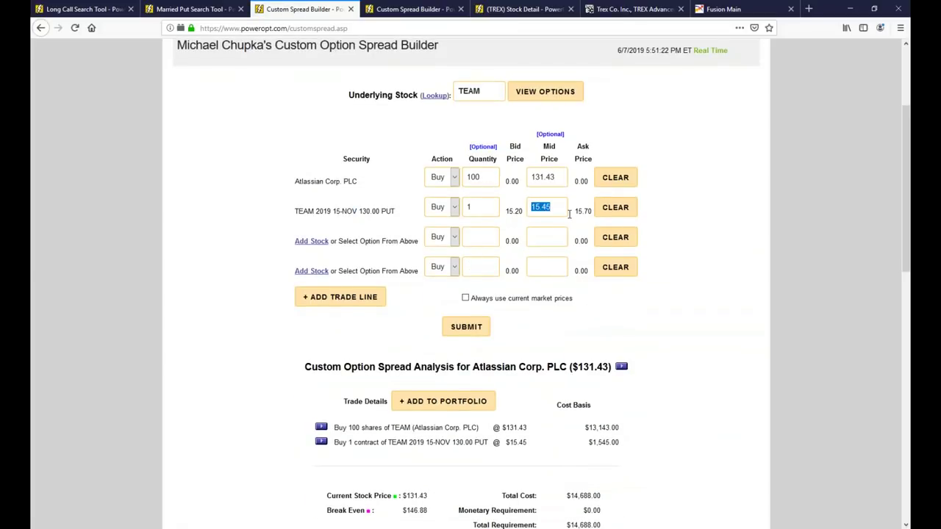
pyautogui.scroll(-2, 620, 301)
pyautogui.moveTo(579, 417); pyautogui.dragTo(602, 412)
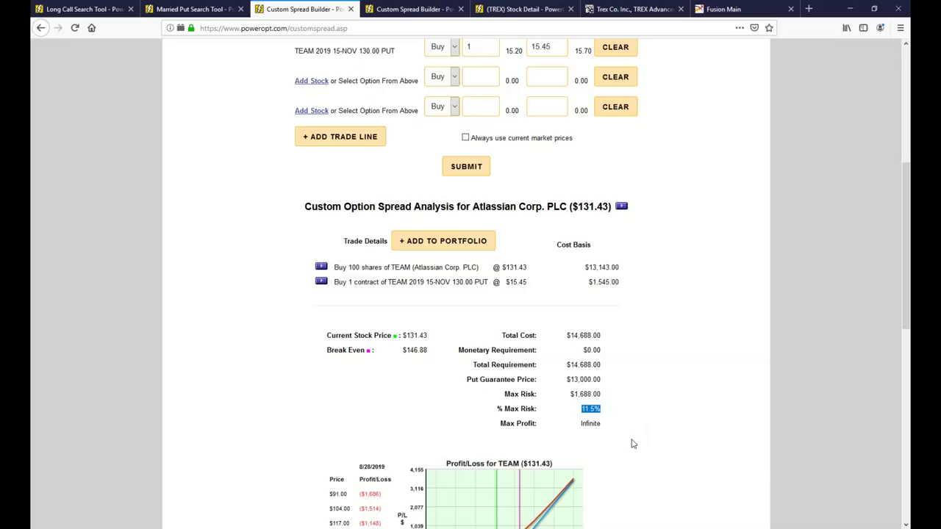
pyautogui.scroll(-2, 633, 443)
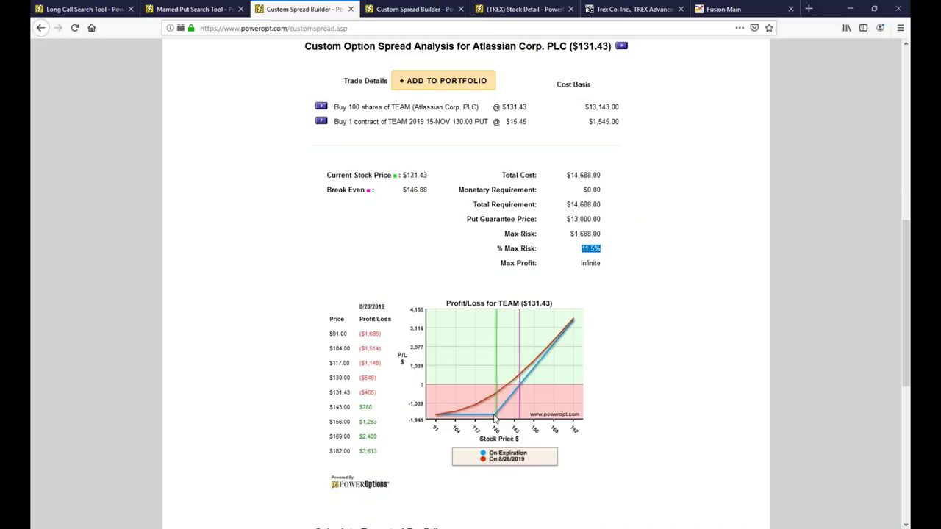
pyautogui.click(594, 248)
pyautogui.scroll(-4, 614, 328)
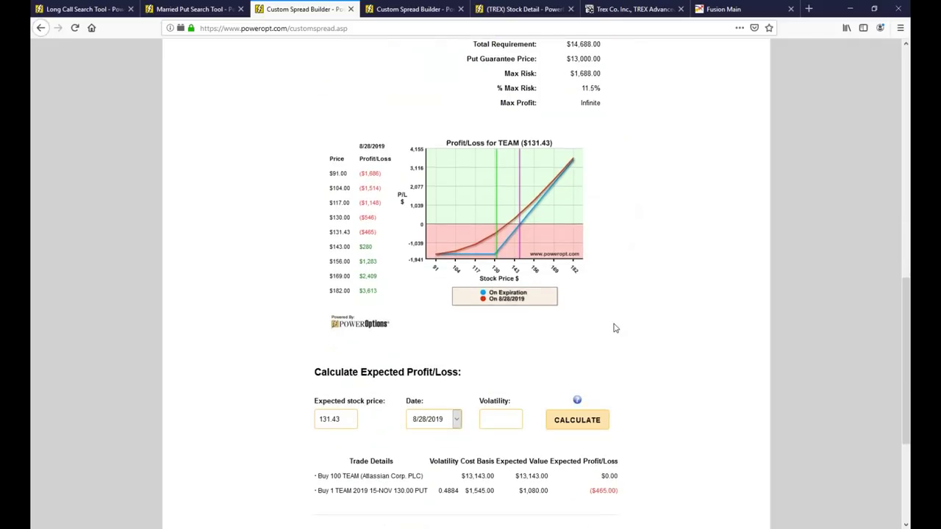
pyautogui.scroll(-1, 615, 327)
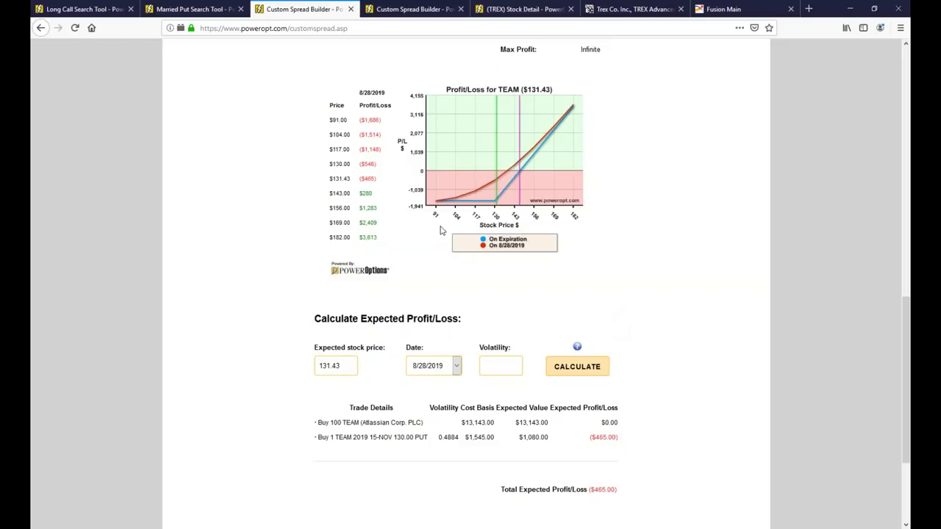
# Highlight the % max risk and max profit, the total cost, and the put guarantee price in the TEAM analysis
pyautogui.scroll(2, 496, 263)
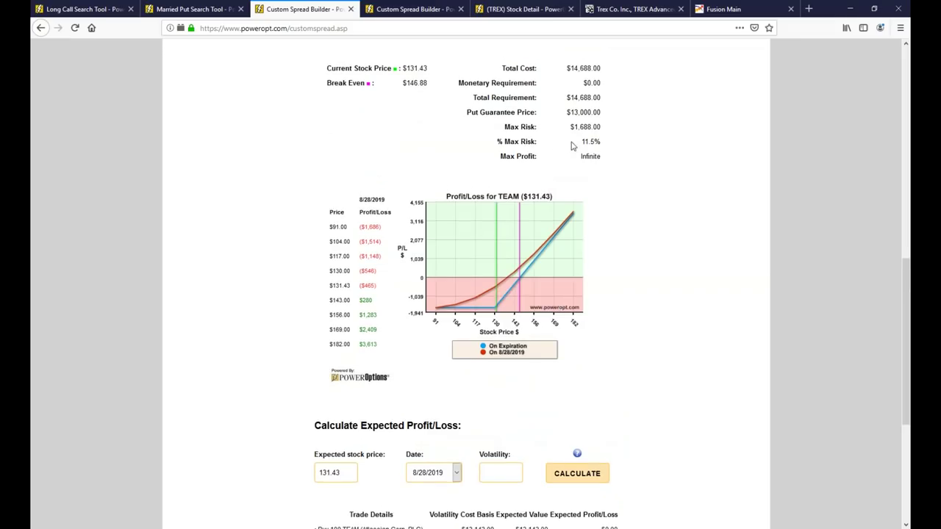
pyautogui.moveTo(573, 142); pyautogui.dragTo(620, 163)
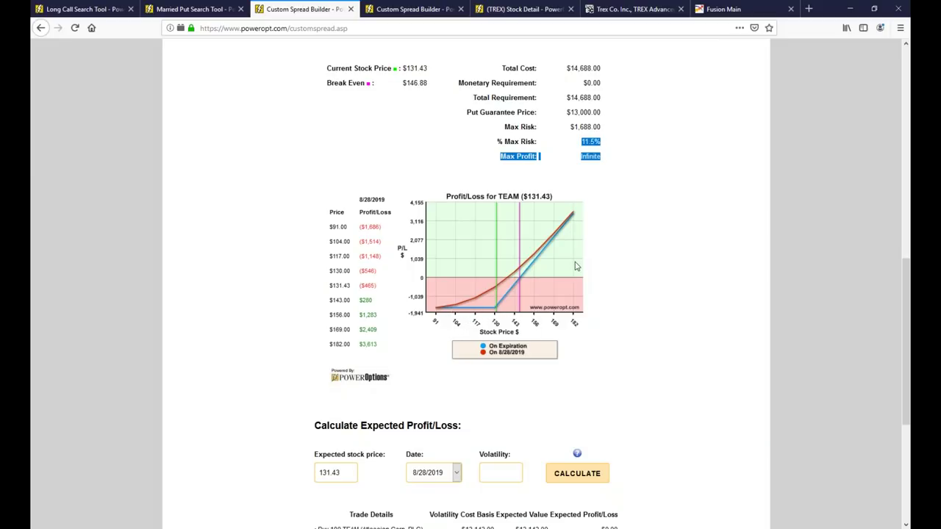
pyautogui.click(639, 233)
pyautogui.moveTo(568, 68); pyautogui.dragTo(621, 72)
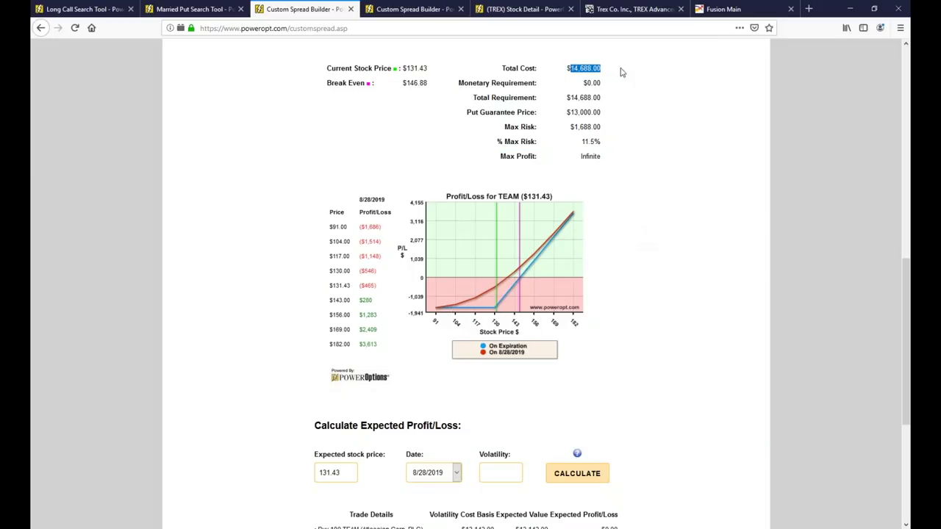
pyautogui.moveTo(561, 111); pyautogui.dragTo(621, 117)
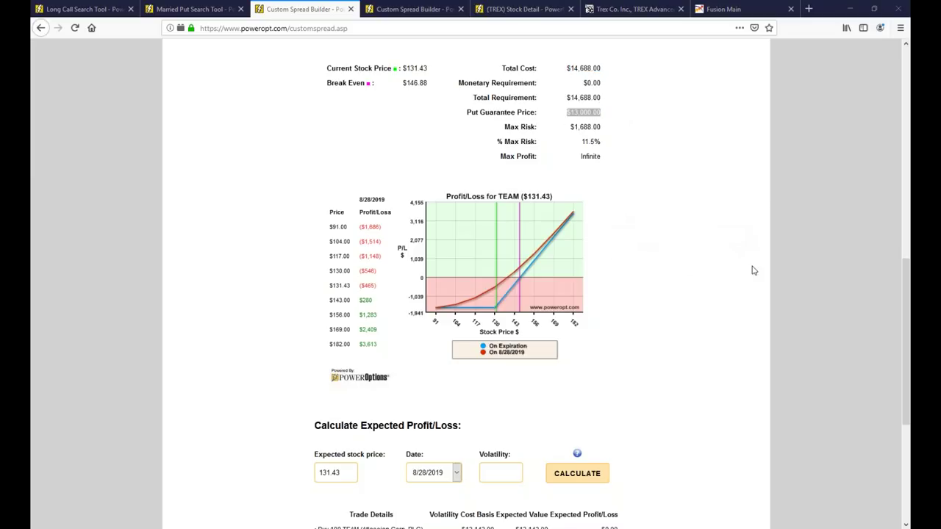
# Draw a green bell curve over the profit/loss table, marking its peak with an X and its slopes with arrows
pyautogui.moveTo(152, 222)
pyautogui.mouseDown()
pyautogui.moveTo(219, 221)
pyautogui.moveTo(242, 172)
pyautogui.moveTo(277, 152)
pyautogui.moveTo(405, 225)
pyautogui.mouseUp()
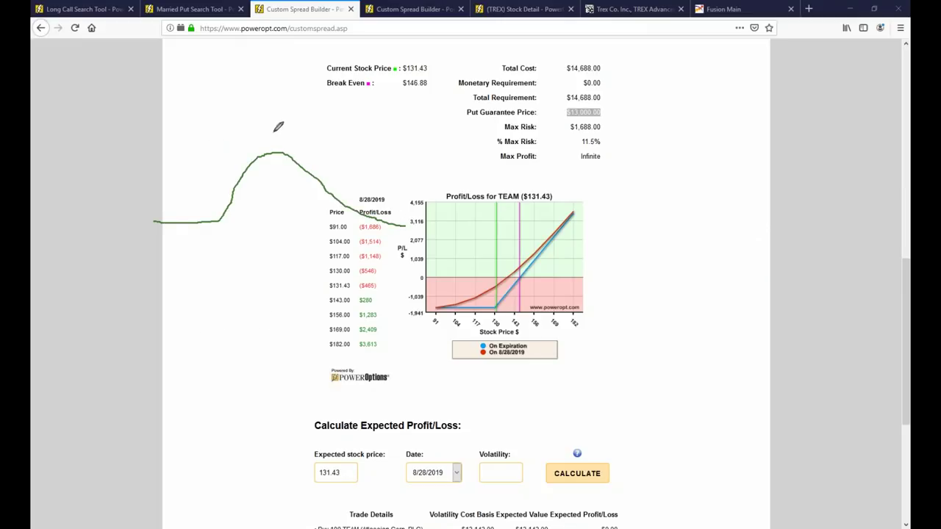
pyautogui.moveTo(262, 130)
pyautogui.mouseDown()
pyautogui.moveTo(283, 144)
pyautogui.moveTo(267, 143)
pyautogui.moveTo(272, 200)
pyautogui.moveTo(272, 164)
pyautogui.moveTo(285, 174)
pyautogui.mouseUp()
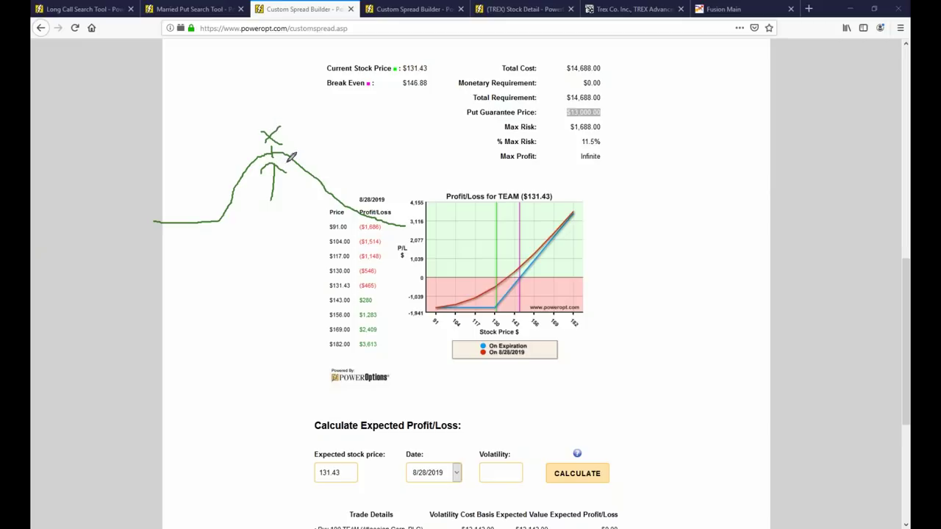
pyautogui.moveTo(305, 142); pyautogui.dragTo(328, 200)
pyautogui.moveTo(234, 209)
pyautogui.mouseDown()
pyautogui.moveTo(232, 184)
pyautogui.moveTo(238, 193)
pyautogui.mouseUp()
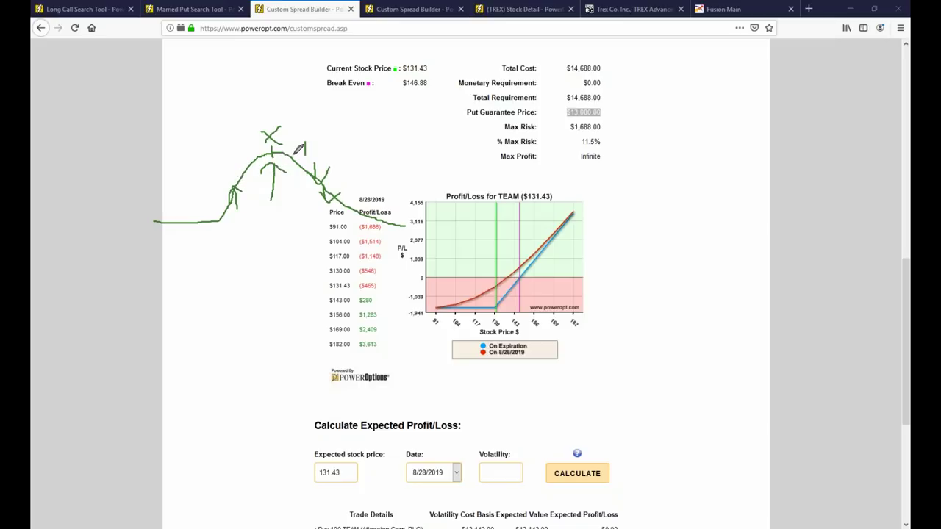
# Draw a second bell curve overlapping the first, circle the X at its peak, and mark points along both curves
pyautogui.moveTo(200, 196)
pyautogui.mouseDown()
pyautogui.moveTo(264, 190)
pyautogui.moveTo(311, 162)
pyautogui.moveTo(367, 155)
pyautogui.moveTo(469, 213)
pyautogui.mouseUp()
pyautogui.moveTo(348, 136)
pyautogui.mouseDown()
pyautogui.moveTo(368, 140)
pyautogui.moveTo(351, 152)
pyautogui.moveTo(351, 188)
pyautogui.mouseUp()
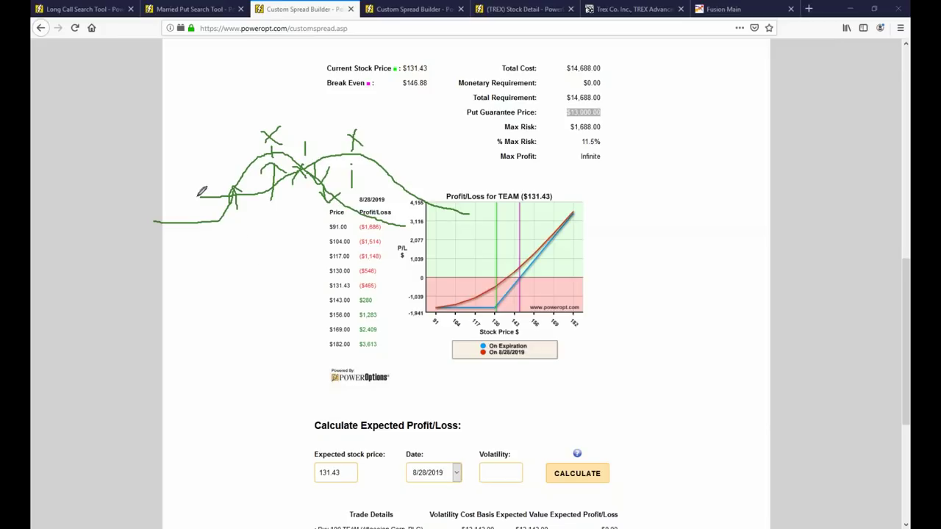
pyautogui.moveTo(200, 184)
pyautogui.mouseDown()
pyautogui.moveTo(215, 211)
pyautogui.moveTo(200, 213)
pyautogui.mouseUp()
pyautogui.moveTo(360, 144)
pyautogui.mouseDown()
pyautogui.moveTo(368, 131)
pyautogui.moveTo(368, 158)
pyautogui.moveTo(372, 121)
pyautogui.moveTo(355, 123)
pyautogui.mouseUp()
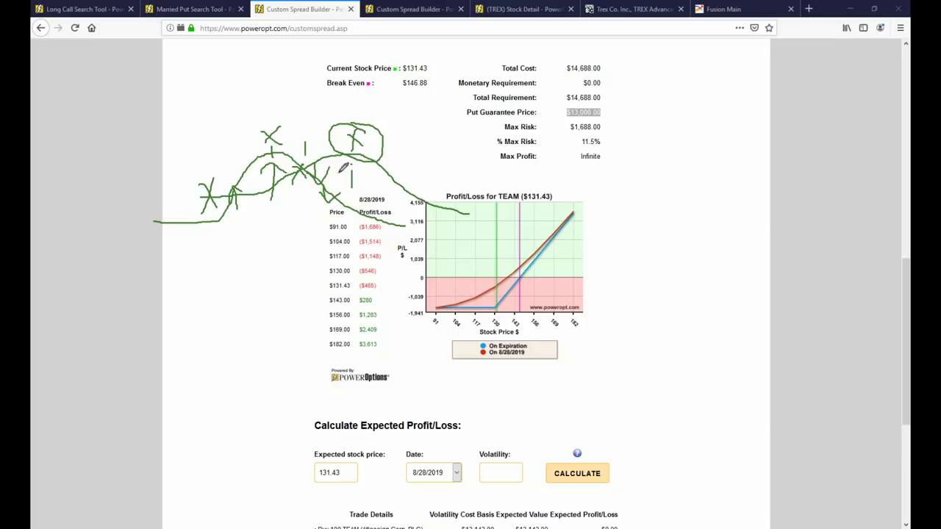
pyautogui.moveTo(382, 156); pyautogui.dragTo(343, 166)
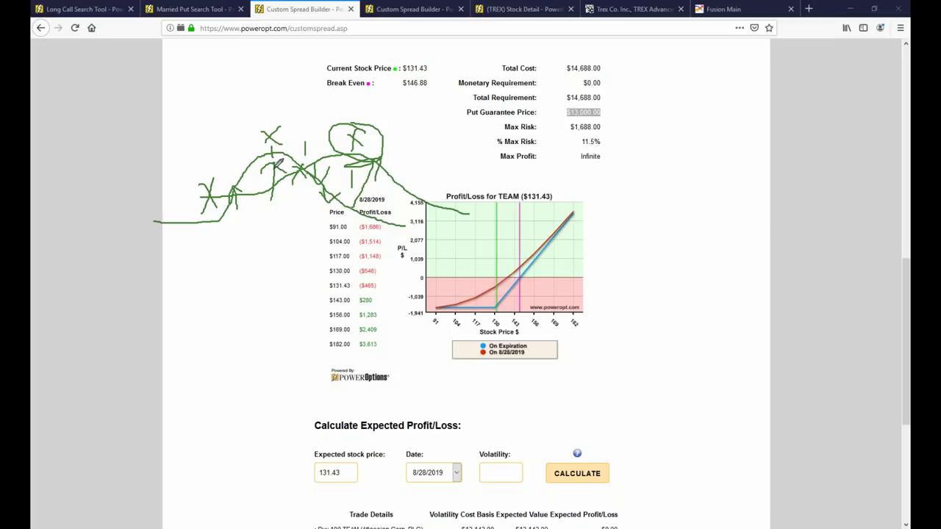
pyautogui.moveTo(309, 174); pyautogui.dragTo(318, 140)
pyautogui.moveTo(228, 169)
pyautogui.mouseDown()
pyautogui.moveTo(236, 190)
pyautogui.moveTo(213, 201)
pyautogui.moveTo(243, 195)
pyautogui.mouseUp()
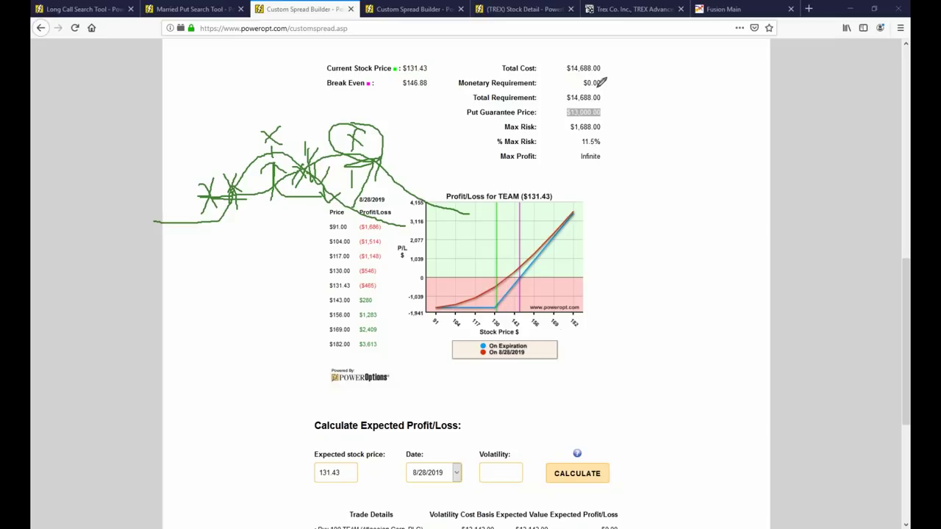
# Sketch a dashed level, a rising line and an arch ending near the break-even line over the profit/loss chart
pyautogui.moveTo(597, 103); pyautogui.dragTo(612, 99)
pyautogui.moveTo(531, 300)
pyautogui.mouseDown()
pyautogui.moveTo(532, 322)
pyautogui.moveTo(550, 321)
pyautogui.mouseUp()
pyautogui.moveTo(468, 289); pyautogui.dragTo(495, 289)
pyautogui.moveTo(500, 289)
pyautogui.mouseDown()
pyautogui.moveTo(545, 281)
pyautogui.moveTo(627, 184)
pyautogui.mouseUp()
pyautogui.moveTo(456, 280); pyautogui.dragTo(528, 262)
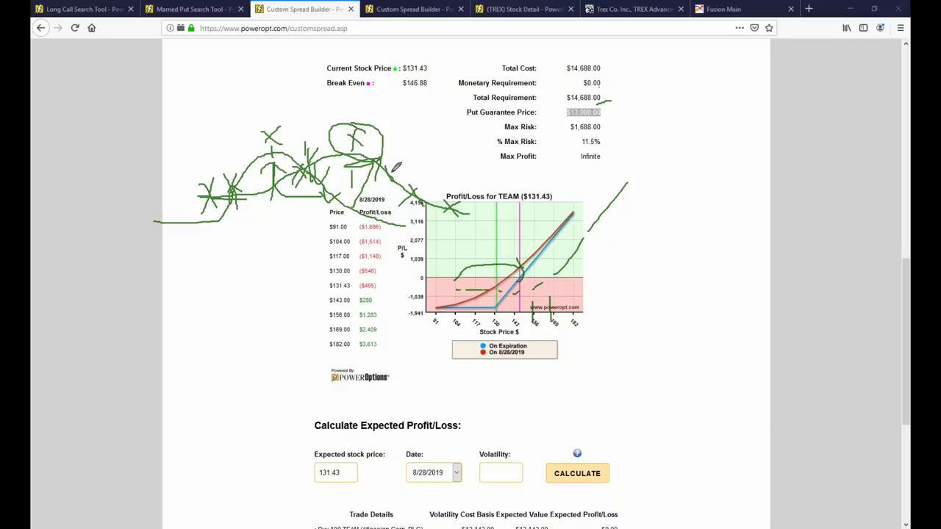
# Circle the second curve's tail and the chart's 130 strike, add direction arrows, and clear all the drawn annotations
pyautogui.moveTo(432, 178)
pyautogui.mouseDown()
pyautogui.moveTo(392, 175)
pyautogui.moveTo(495, 227)
pyautogui.moveTo(424, 202)
pyautogui.moveTo(444, 234)
pyautogui.mouseUp()
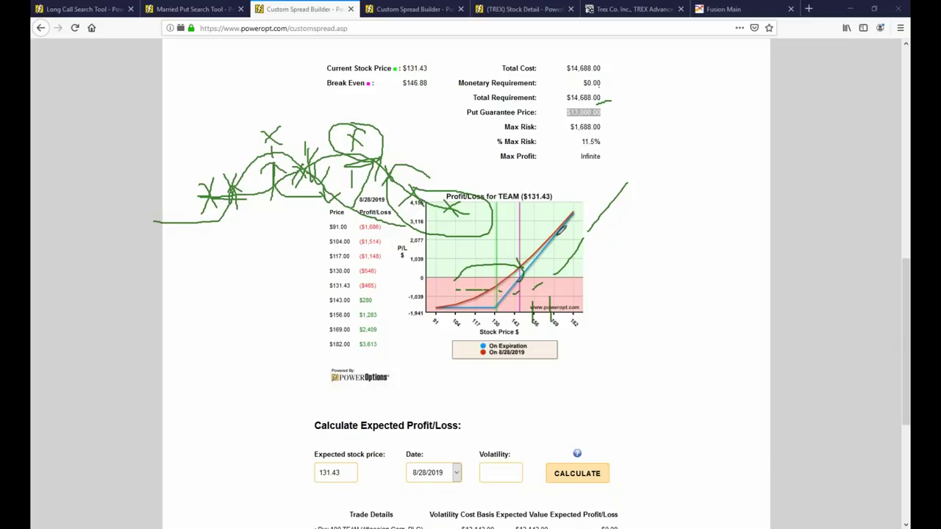
pyautogui.moveTo(492, 273)
pyautogui.mouseDown()
pyautogui.moveTo(553, 264)
pyautogui.moveTo(548, 282)
pyautogui.mouseUp()
pyautogui.moveTo(626, 219)
pyautogui.mouseDown()
pyautogui.moveTo(632, 293)
pyautogui.moveTo(648, 261)
pyautogui.mouseUp()
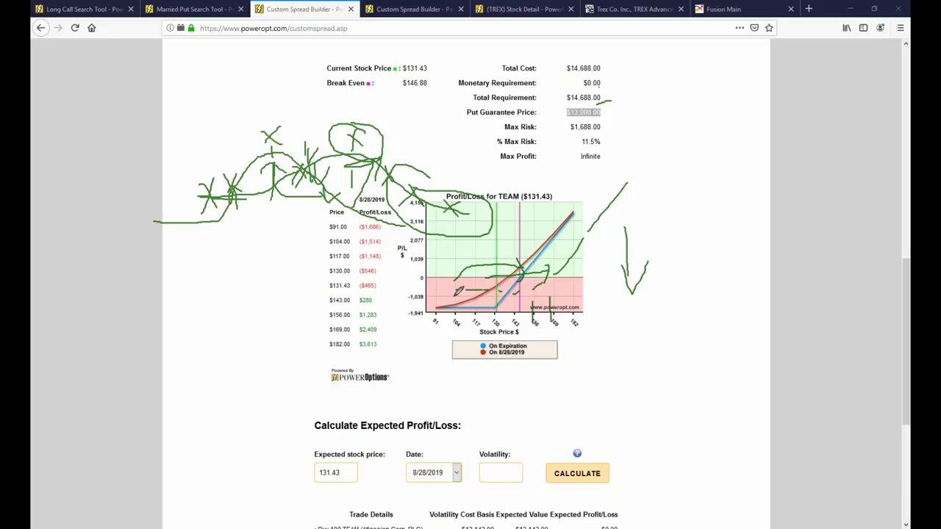
pyautogui.moveTo(220, 217); pyautogui.dragTo(329, 191)
pyautogui.moveTo(483, 298)
pyautogui.mouseDown()
pyautogui.moveTo(500, 315)
pyautogui.moveTo(507, 286)
pyautogui.mouseUp()
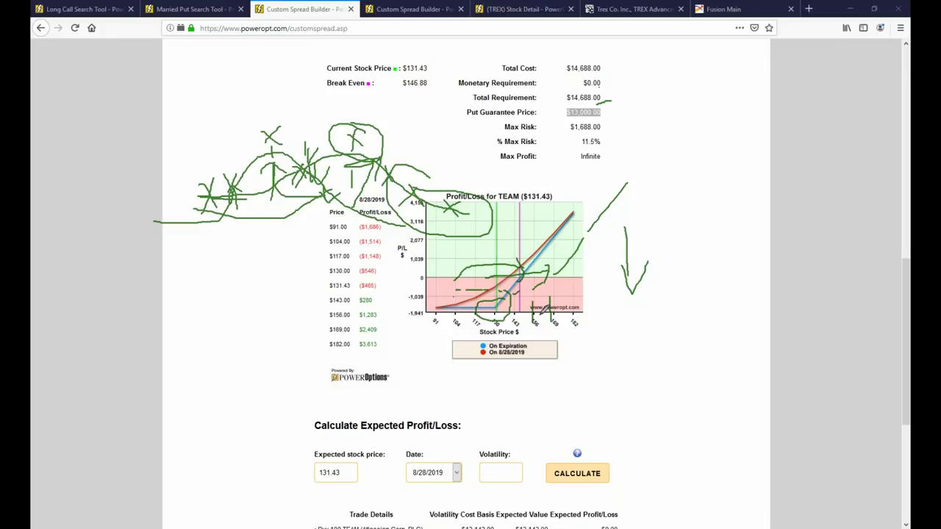
pyautogui.moveTo(180, 180)
pyautogui.mouseDown()
pyautogui.moveTo(211, 185)
pyautogui.moveTo(189, 212)
pyautogui.mouseUp()
pyautogui.press('Escape')
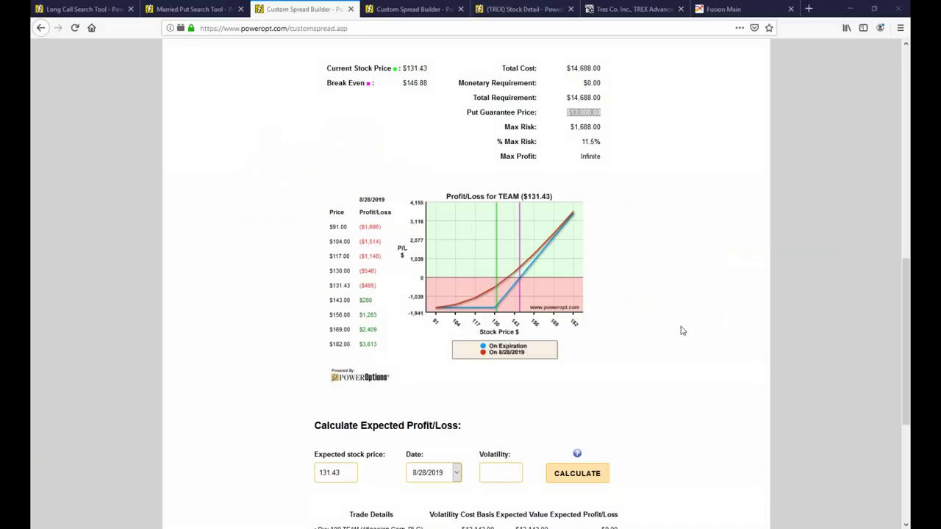
# Check the expected profit/loss calculator and highlight the 130.00 put's expected profit/loss
pyautogui.scroll(-1, 507, 407)
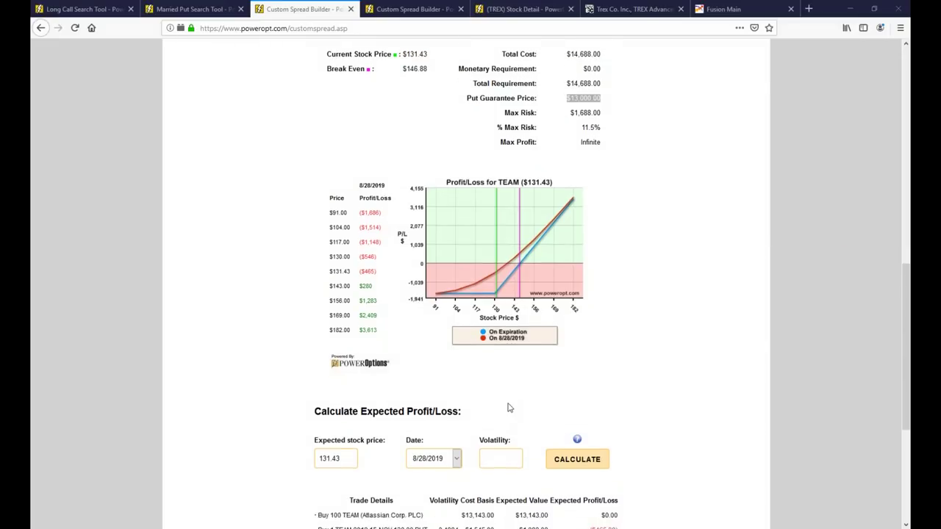
pyautogui.doubleClick(347, 419)
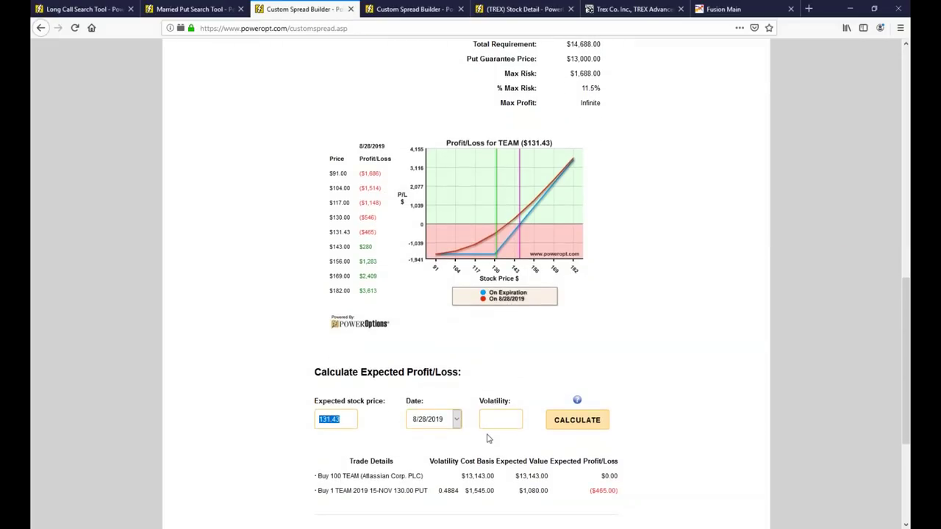
pyautogui.click(505, 413)
pyautogui.moveTo(591, 498); pyautogui.dragTo(635, 499)
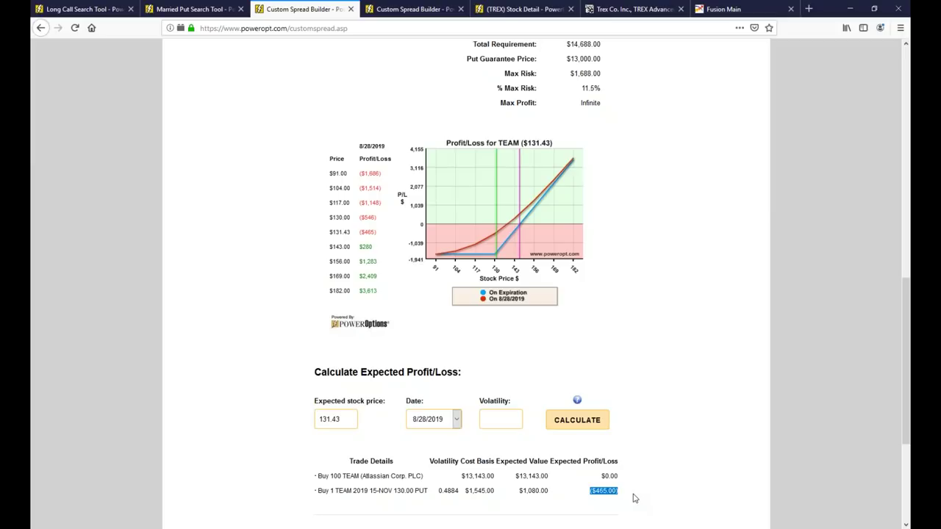
pyautogui.click(642, 453)
pyautogui.moveTo(592, 490); pyautogui.dragTo(636, 502)
# Draw a green bell curve beside the profit/loss chart with an X on its tail, and overlap it with a second curve
pyautogui.hotkey('ctrl', 'shift', '1')
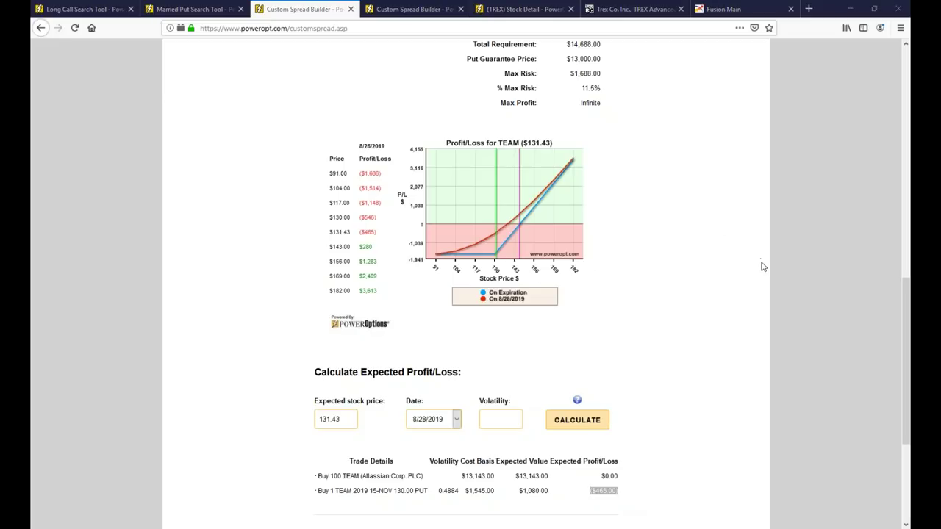
pyautogui.moveTo(485, 344)
pyautogui.mouseDown()
pyautogui.moveTo(565, 337)
pyautogui.moveTo(634, 280)
pyautogui.moveTo(681, 328)
pyautogui.moveTo(739, 361)
pyautogui.mouseUp()
pyautogui.moveTo(700, 337)
pyautogui.mouseDown()
pyautogui.moveTo(739, 362)
pyautogui.moveTo(698, 367)
pyautogui.mouseUp()
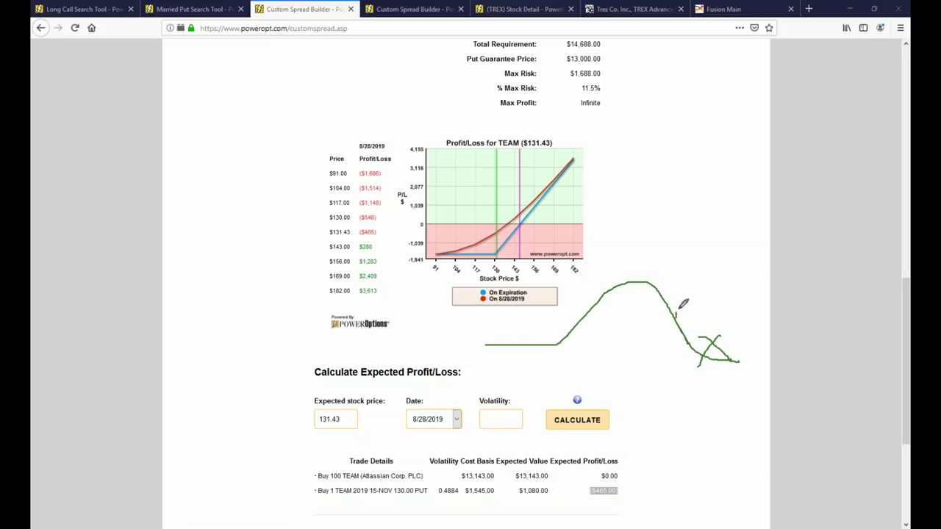
pyautogui.moveTo(659, 291); pyautogui.dragTo(683, 329)
pyautogui.moveTo(666, 294)
pyautogui.mouseDown()
pyautogui.moveTo(684, 308)
pyautogui.moveTo(669, 312)
pyautogui.mouseUp()
pyautogui.moveTo(580, 345)
pyautogui.mouseDown()
pyautogui.moveTo(638, 332)
pyautogui.moveTo(668, 300)
pyautogui.moveTo(699, 294)
pyautogui.moveTo(758, 338)
pyautogui.mouseUp()
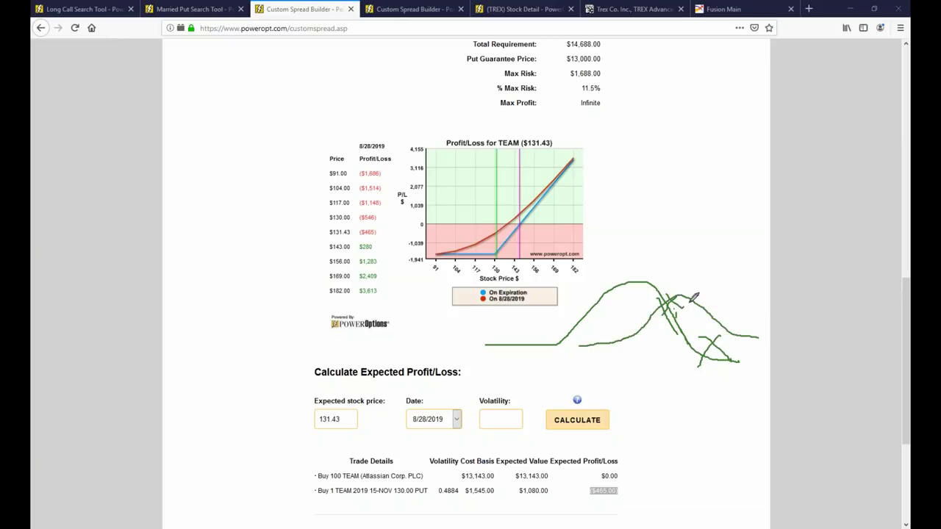
# Circle the curves' crossing point, the tail X and the % max risk value, and mark the first curve's peak and start
pyautogui.moveTo(684, 288)
pyautogui.mouseDown()
pyautogui.moveTo(662, 297)
pyautogui.moveTo(687, 282)
pyautogui.mouseUp()
pyautogui.moveTo(635, 313)
pyautogui.mouseDown()
pyautogui.moveTo(634, 280)
pyautogui.moveTo(620, 283)
pyautogui.moveTo(647, 280)
pyautogui.mouseUp()
pyautogui.moveTo(711, 294); pyautogui.dragTo(717, 316)
pyautogui.moveTo(610, 85)
pyautogui.mouseDown()
pyautogui.moveTo(563, 74)
pyautogui.moveTo(543, 82)
pyautogui.mouseUp()
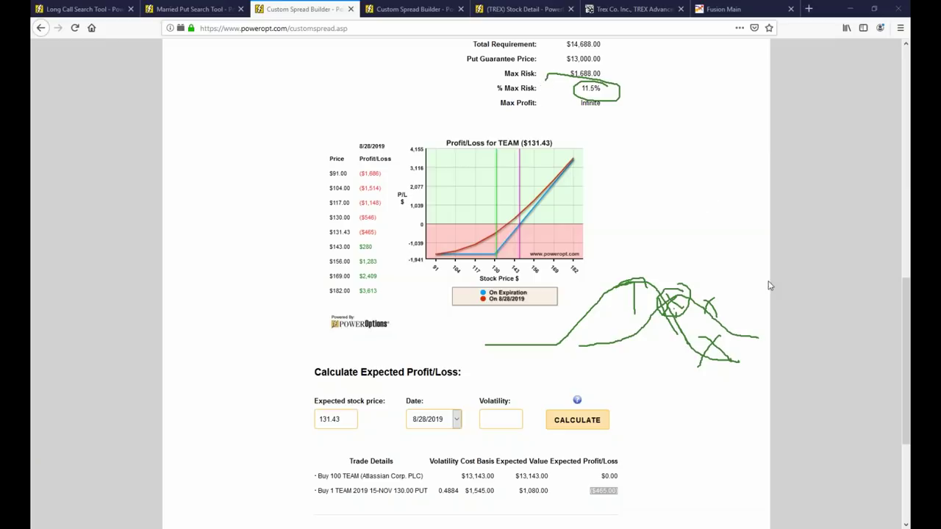
pyautogui.moveTo(719, 330)
pyautogui.mouseDown()
pyautogui.moveTo(725, 373)
pyautogui.moveTo(717, 329)
pyautogui.mouseUp()
pyautogui.moveTo(563, 320)
pyautogui.mouseDown()
pyautogui.moveTo(583, 340)
pyautogui.moveTo(561, 351)
pyautogui.mouseUp()
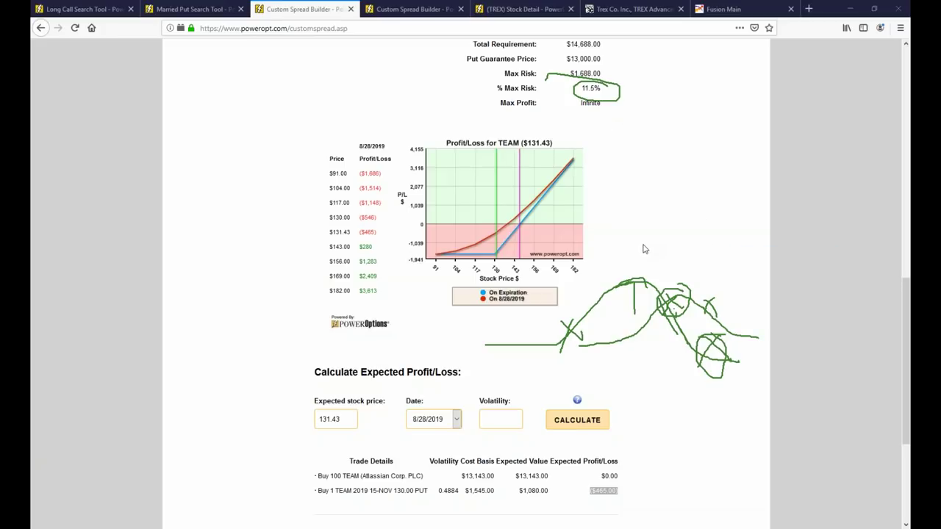
# Return to the trade lines and highlight the November 15 130.00 put and its mid price
pyautogui.scroll(5, 643, 249)
pyautogui.scroll(4, 643, 250)
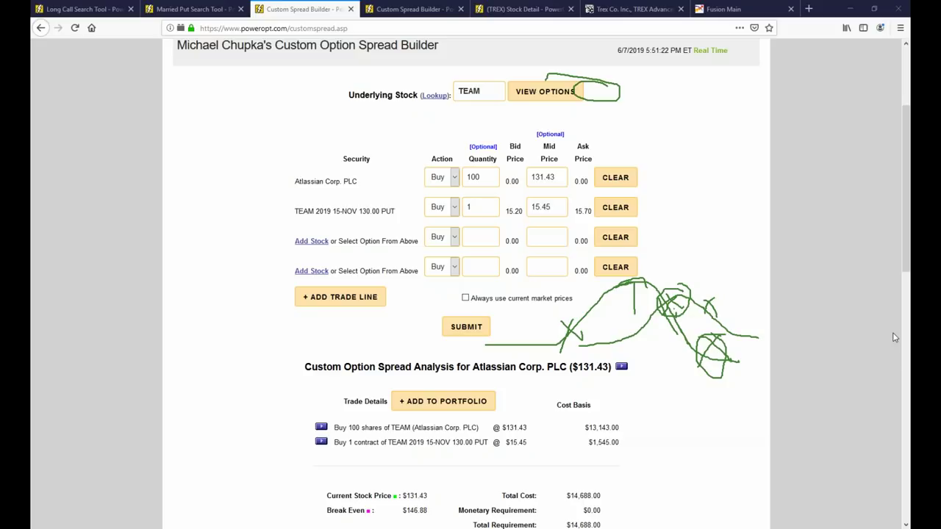
pyautogui.moveTo(532, 208); pyautogui.dragTo(555, 209)
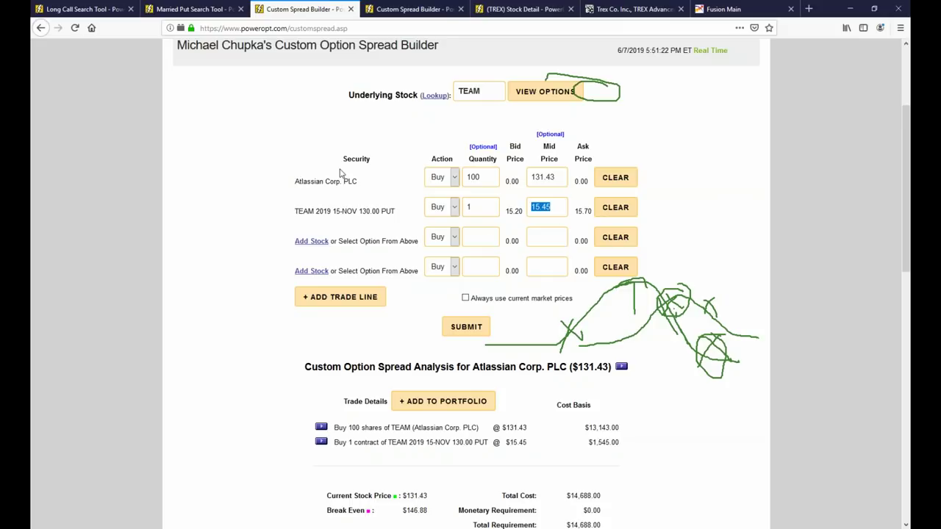
pyautogui.moveTo(333, 211); pyautogui.dragTo(381, 212)
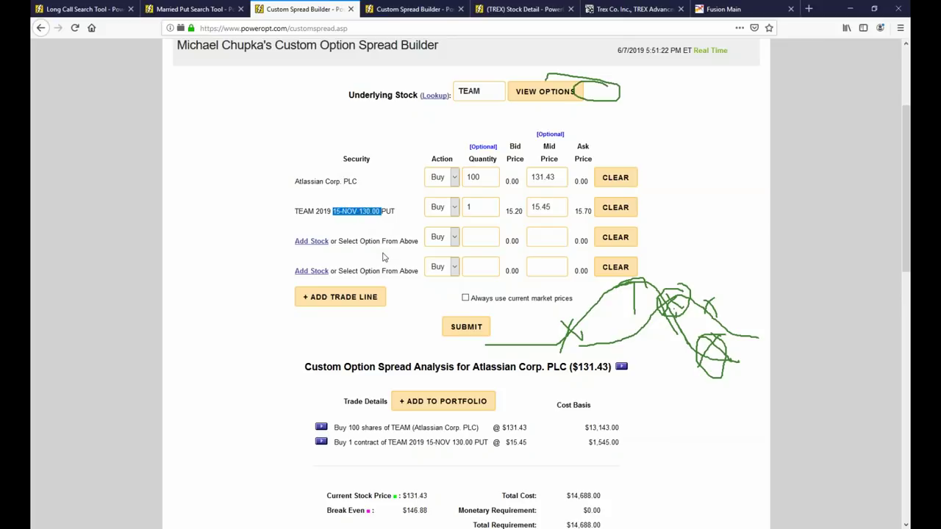
pyautogui.moveTo(559, 210); pyautogui.dragTo(530, 209)
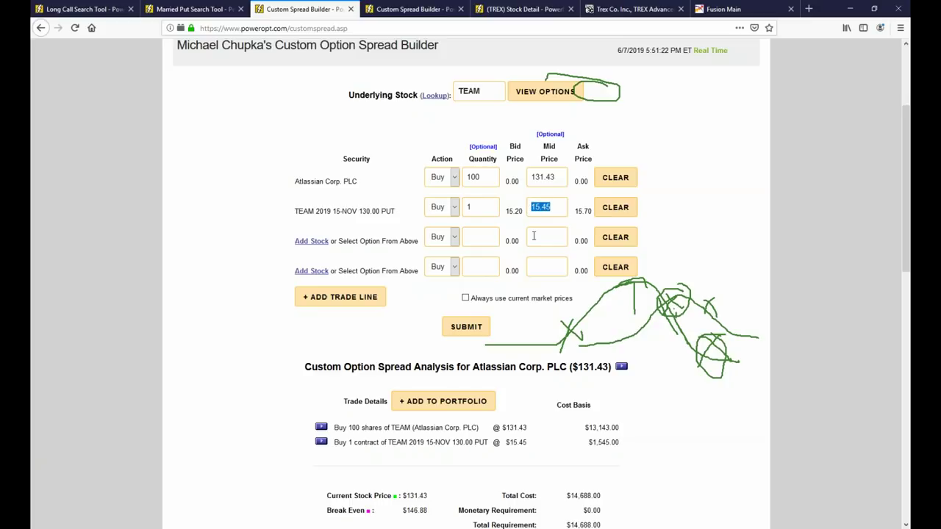
pyautogui.moveTo(342, 211); pyautogui.dragTo(405, 221)
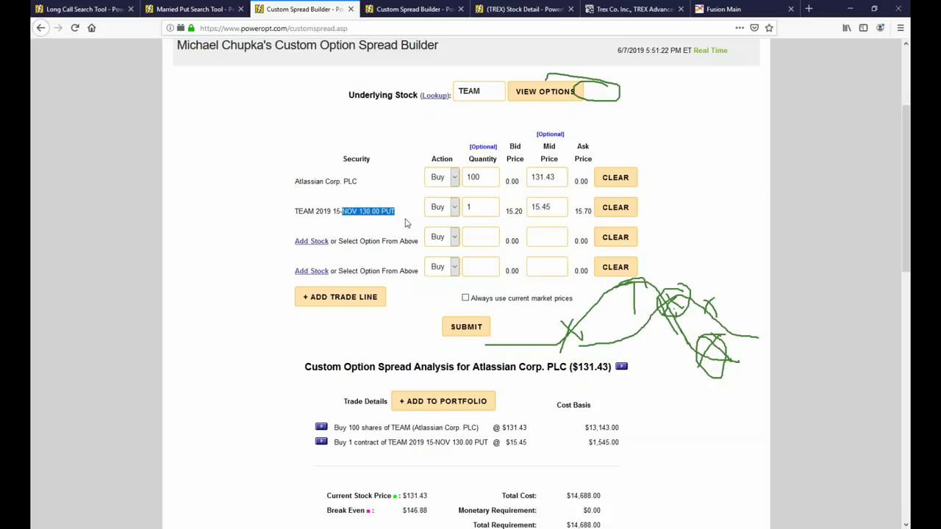
pyautogui.click(551, 207)
pyautogui.moveTo(551, 207); pyautogui.dragTo(526, 212)
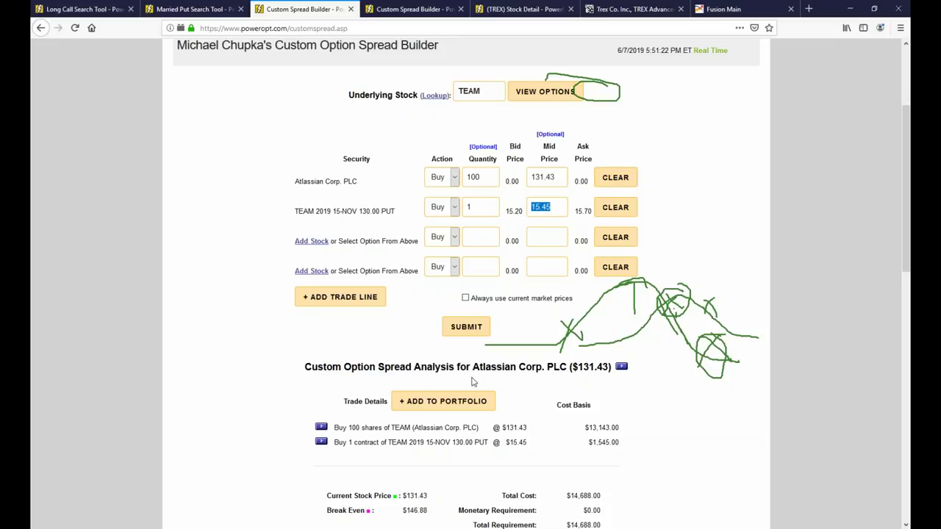
# Highlight the November 15 130.00 put and its mid price in the trade lines, and its strike in the trade details
pyautogui.moveTo(311, 211); pyautogui.dragTo(395, 211)
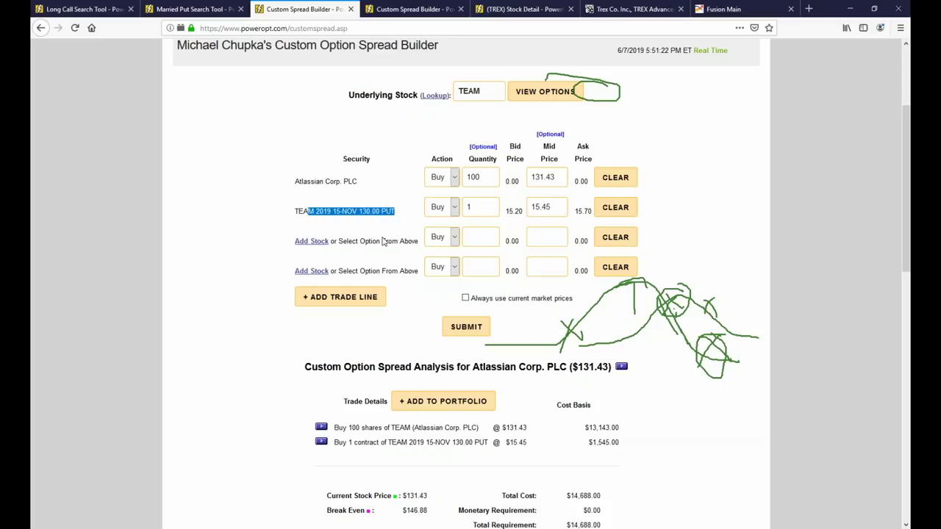
pyautogui.doubleClick(547, 206)
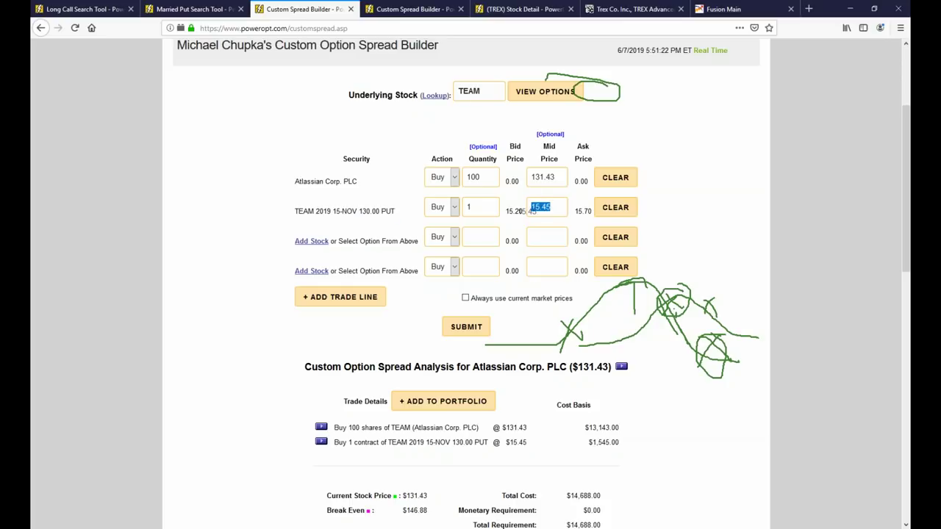
pyautogui.scroll(-5, 483, 262)
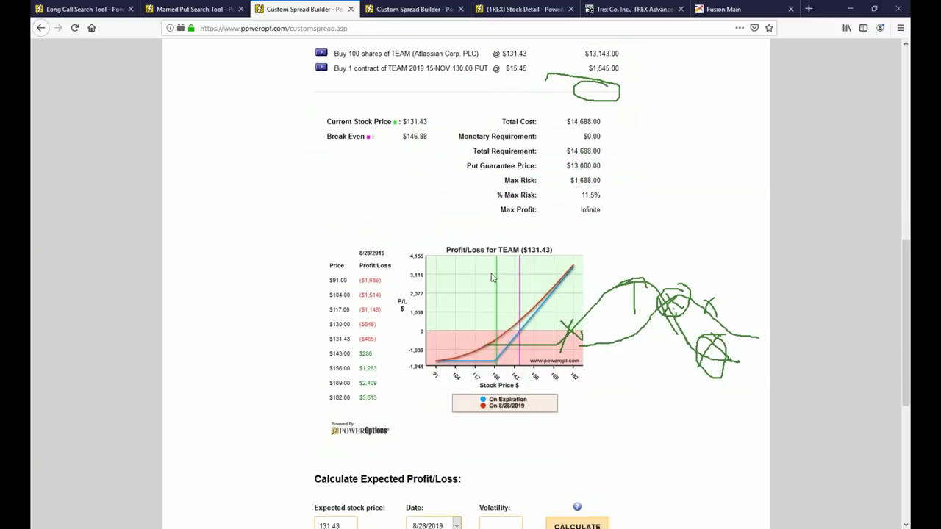
pyautogui.scroll(3, 463, 221)
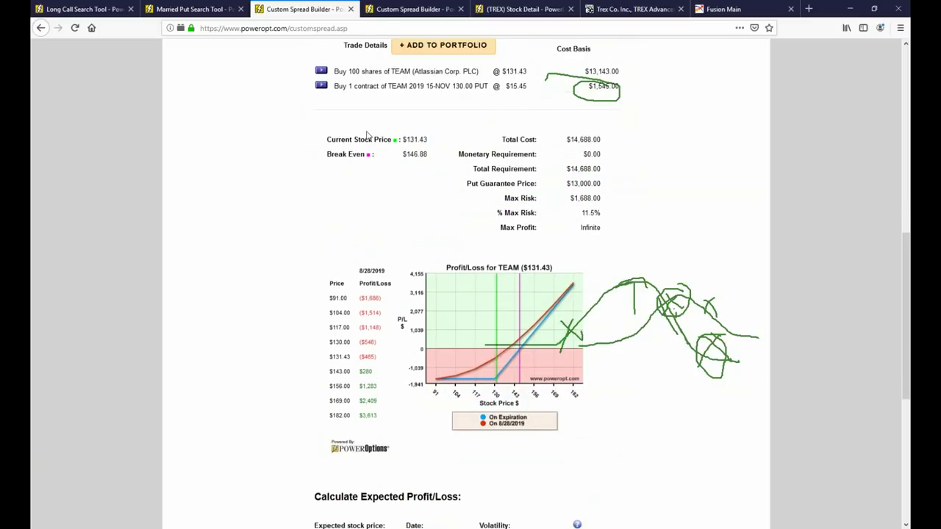
pyautogui.moveTo(440, 176); pyautogui.dragTo(479, 176)
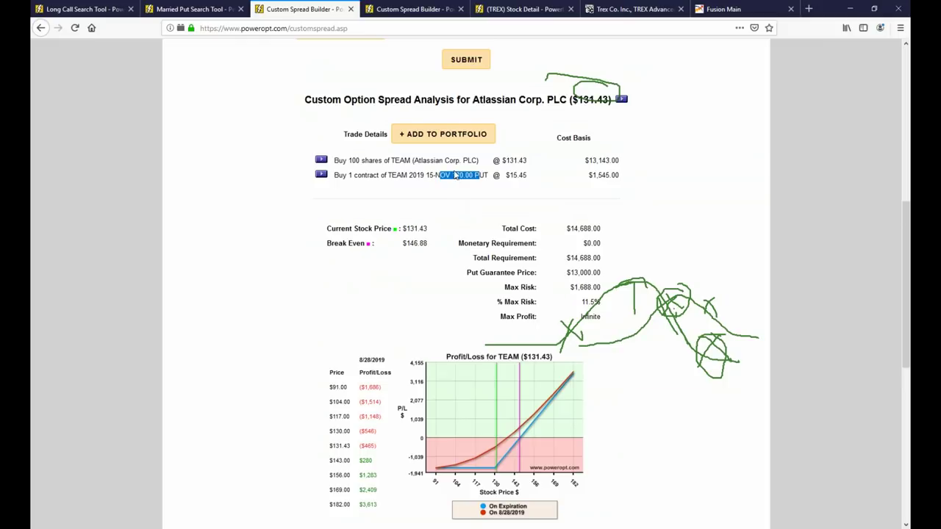
# Calculate the spread's expected profit/loss for 6/27/2019 and highlight the 130.00 put's expected profit/loss
pyautogui.scroll(-3, 456, 175)
pyautogui.scroll(-3, 453, 176)
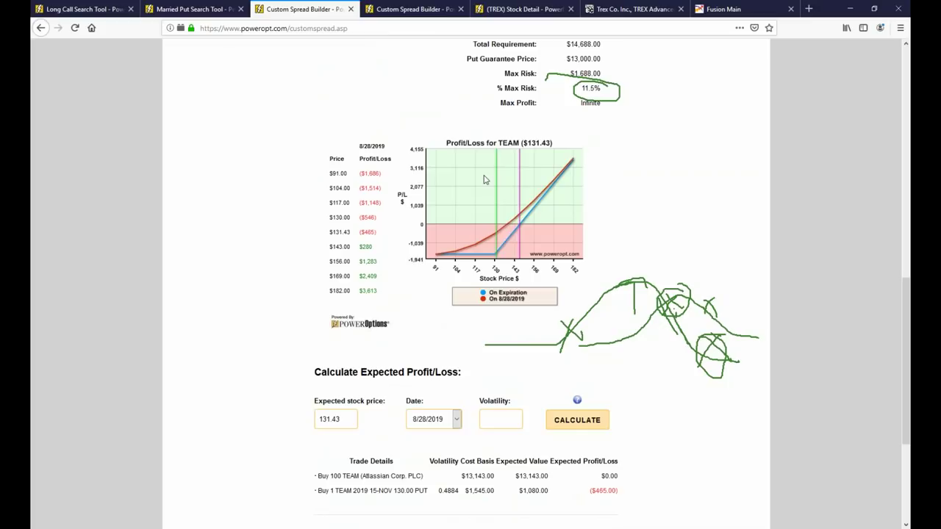
pyautogui.click(456, 419)
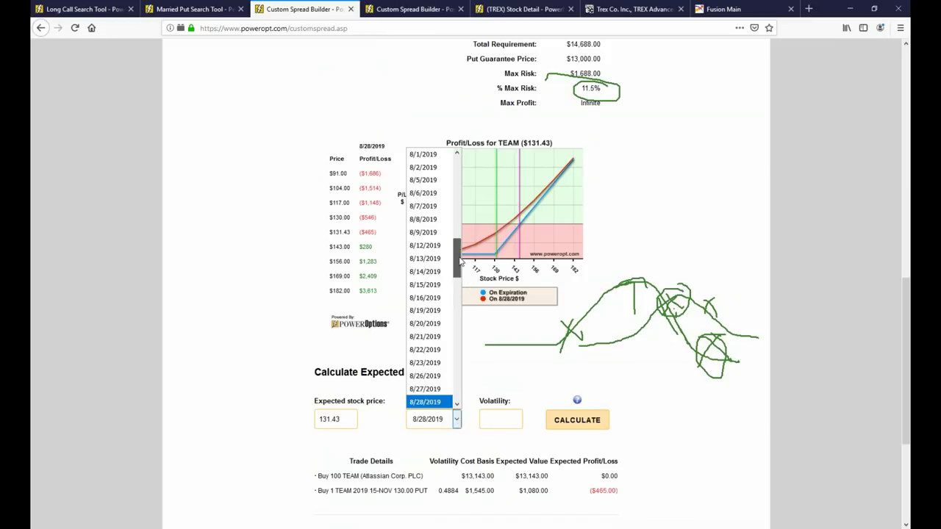
pyautogui.moveTo(459, 257); pyautogui.dragTo(459, 158)
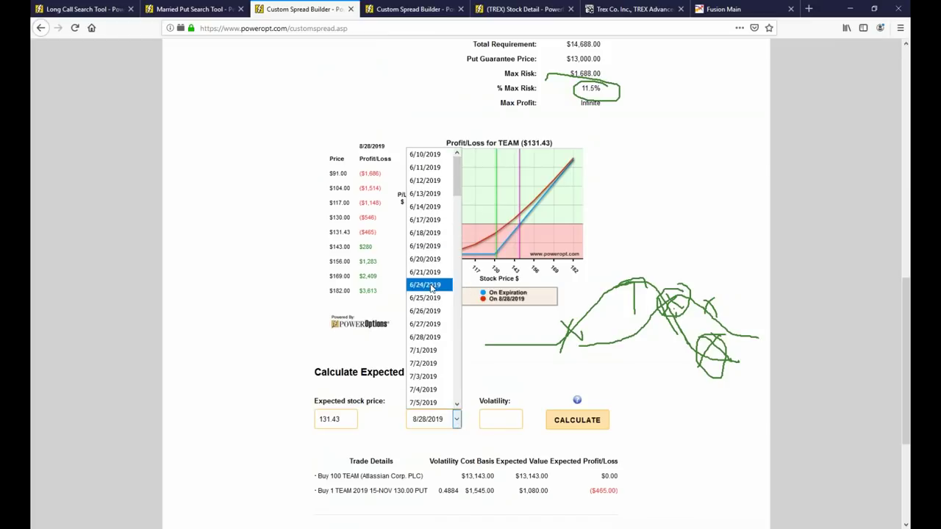
pyautogui.click(433, 324)
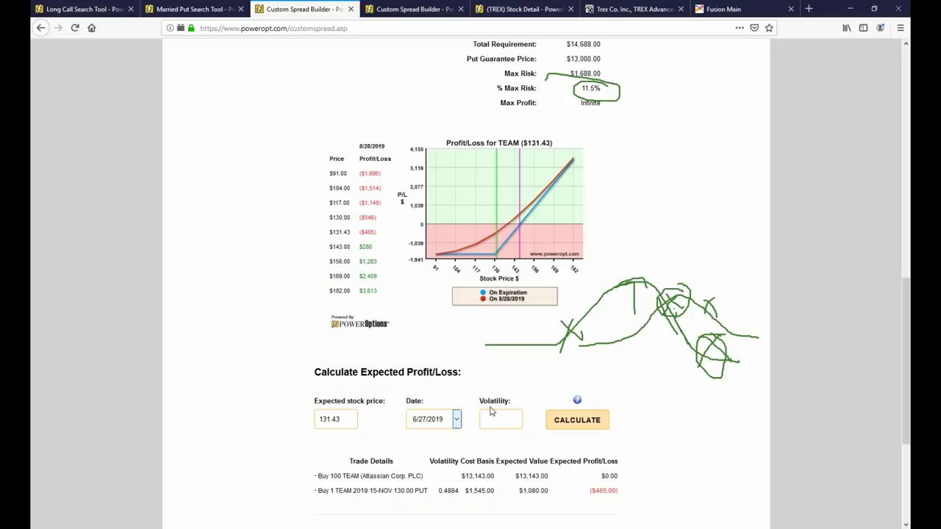
pyautogui.click(578, 423)
pyautogui.scroll(-1, 623, 424)
pyautogui.tripleClick(625, 439)
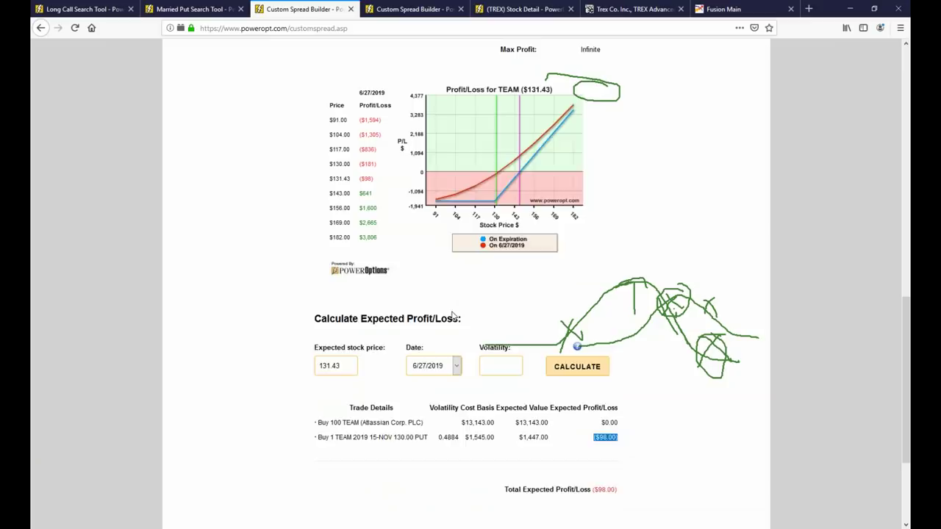
# Show the July 19 2019 TEAM options and add the 130.00 call to the spread
pyautogui.scroll(3, 453, 309)
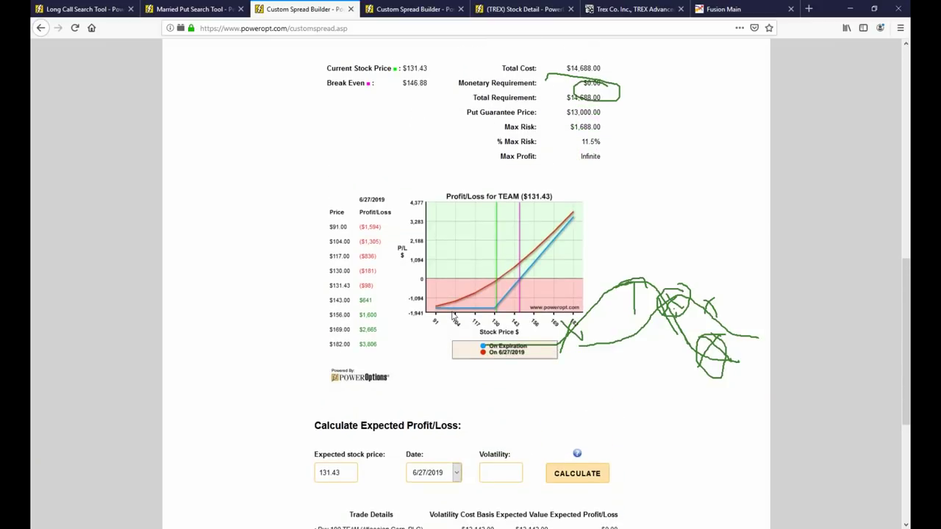
pyautogui.scroll(9, 475, 156)
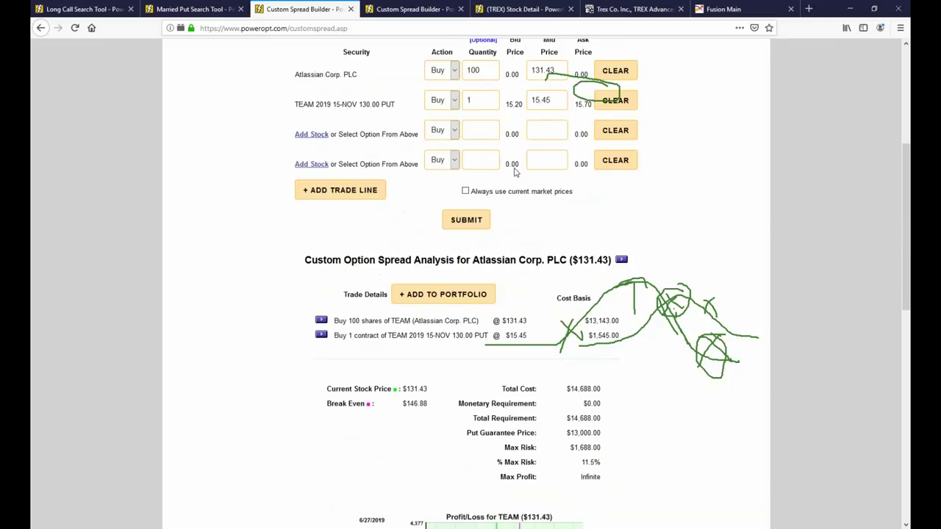
pyautogui.scroll(6, 515, 171)
pyautogui.click(539, 205)
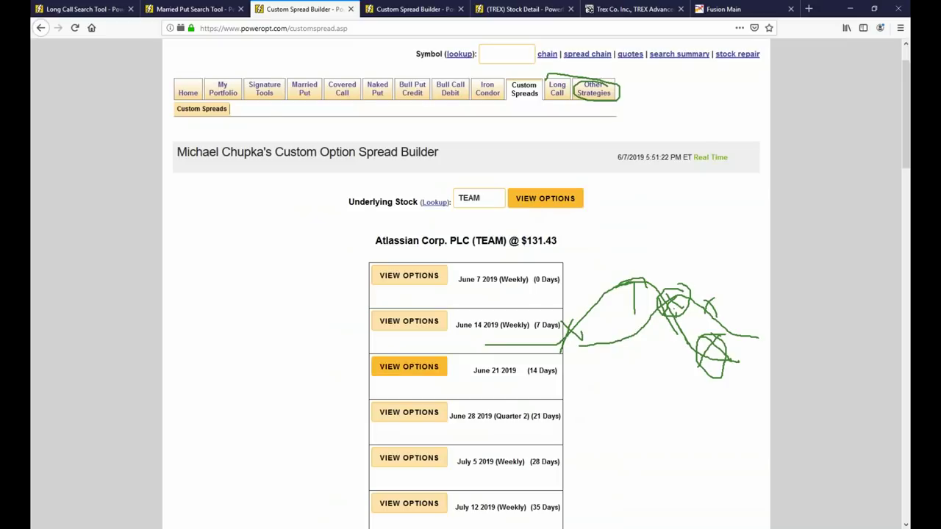
pyautogui.scroll(-7, 403, 397)
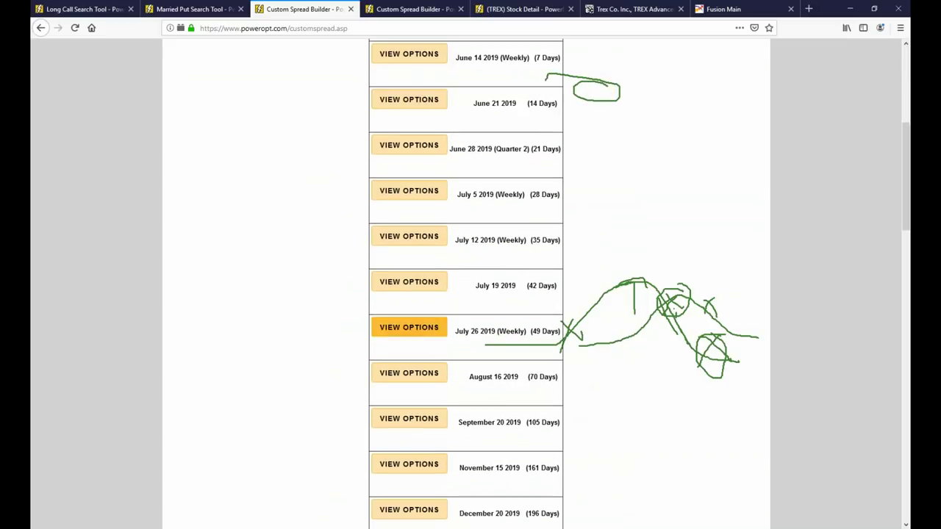
pyautogui.click(437, 295)
pyautogui.scroll(-6, 430, 303)
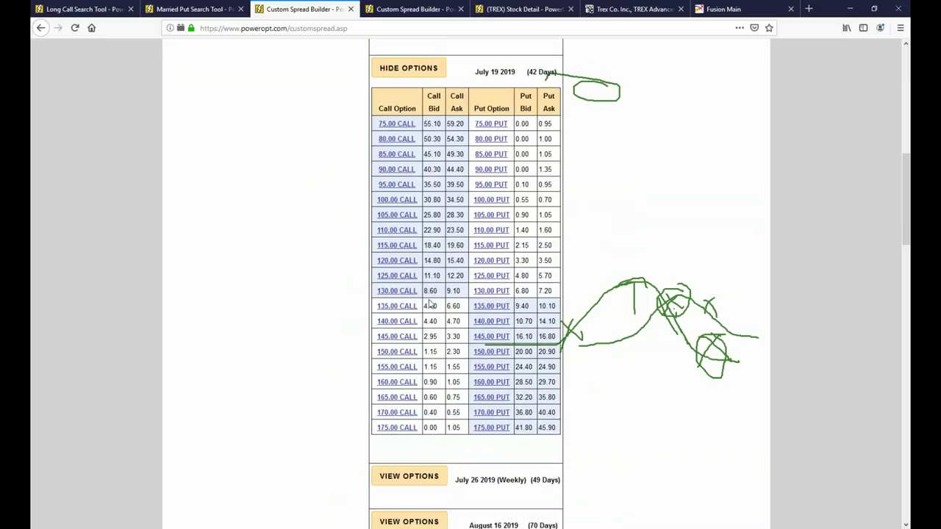
pyautogui.click(401, 294)
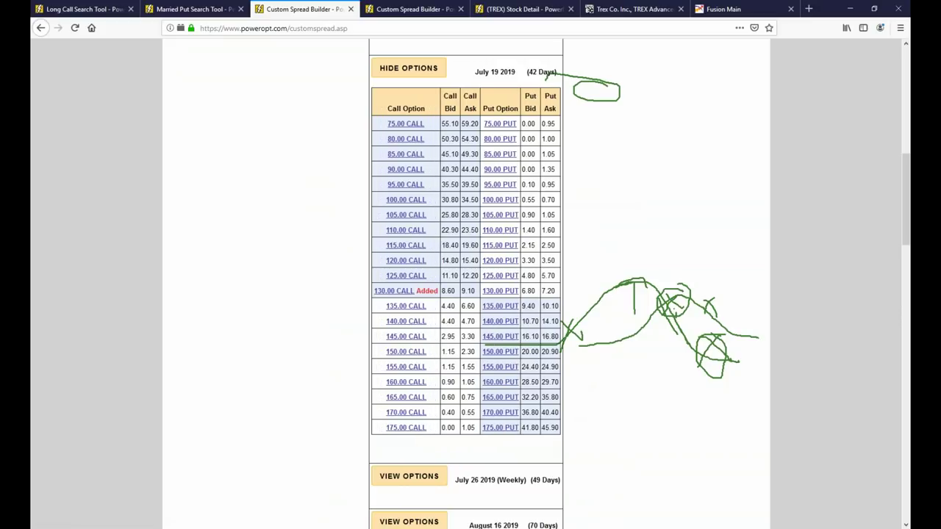
# Point out the November 15 2019 expiration's remaining days and highlight the 130.00 put's mid price
pyautogui.scroll(-11, 466, 294)
pyautogui.scroll(5, 466, 294)
pyautogui.scroll(2, 454, 340)
pyautogui.scroll(-3, 451, 236)
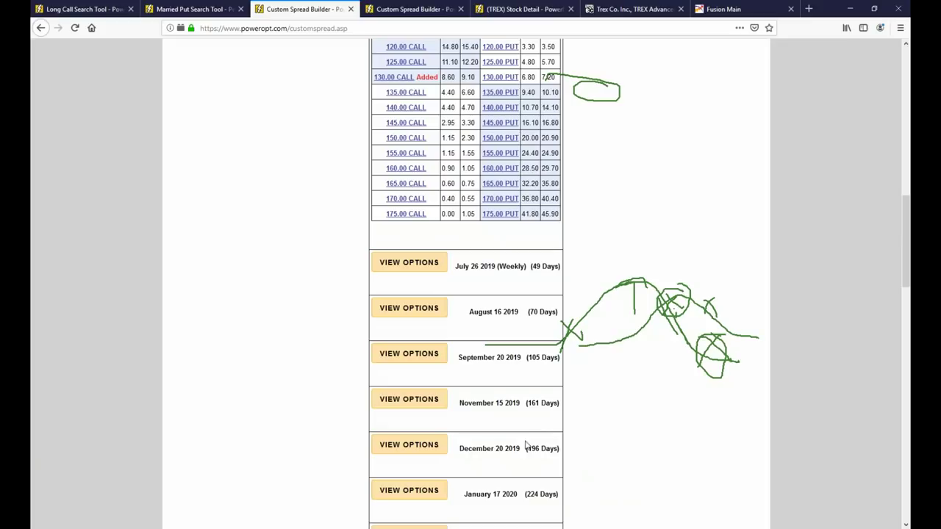
pyautogui.moveTo(522, 402); pyautogui.dragTo(581, 415)
pyautogui.scroll(-5, 586, 434)
pyautogui.moveTo(553, 373); pyautogui.dragTo(498, 374)
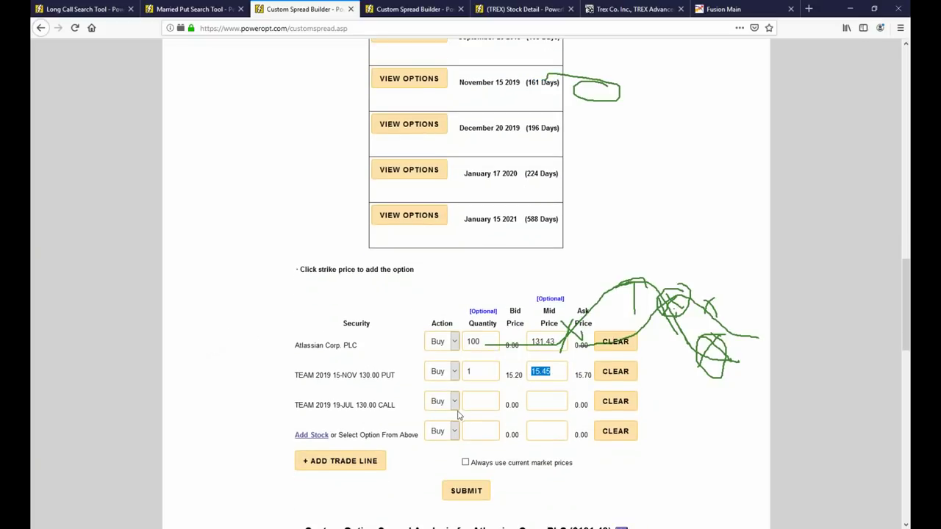
# Set the July 130.00 call's quantity to 1, submit the spread, and erase the green annotations
pyautogui.click(487, 402)
pyautogui.write('1')
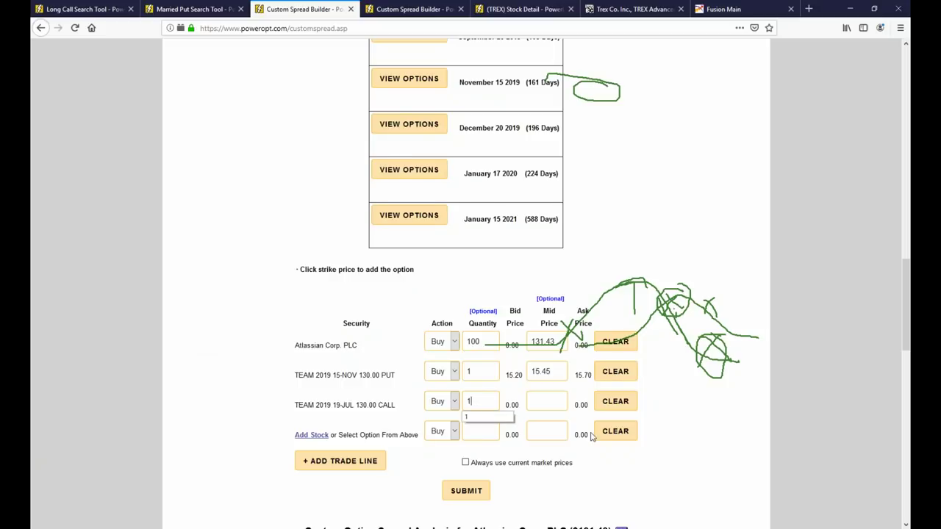
pyautogui.scroll(-3, 479, 406)
pyautogui.click(469, 385)
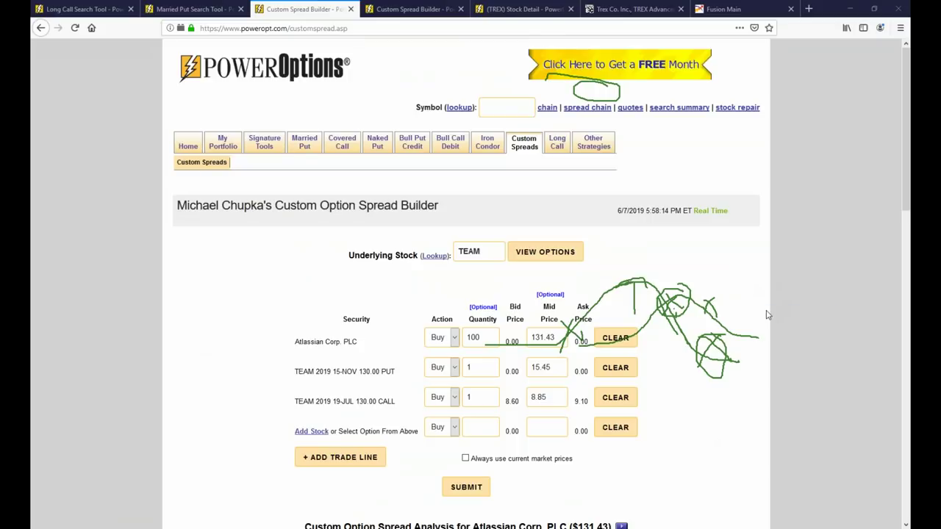
pyautogui.press('Escape')
# Calculate the expected profit/loss of the spread with the July 130.00 call for 6/27/2019
pyautogui.scroll(-3, 556, 372)
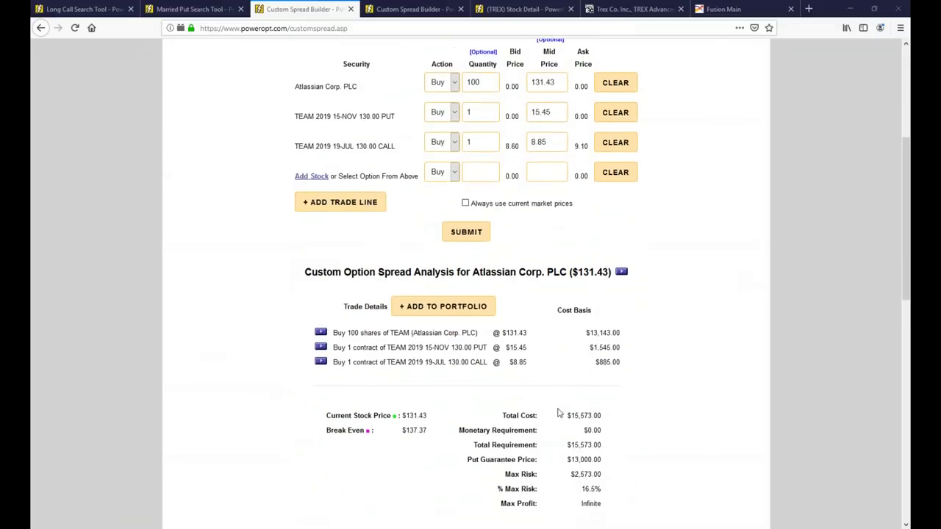
pyautogui.scroll(-2, 558, 414)
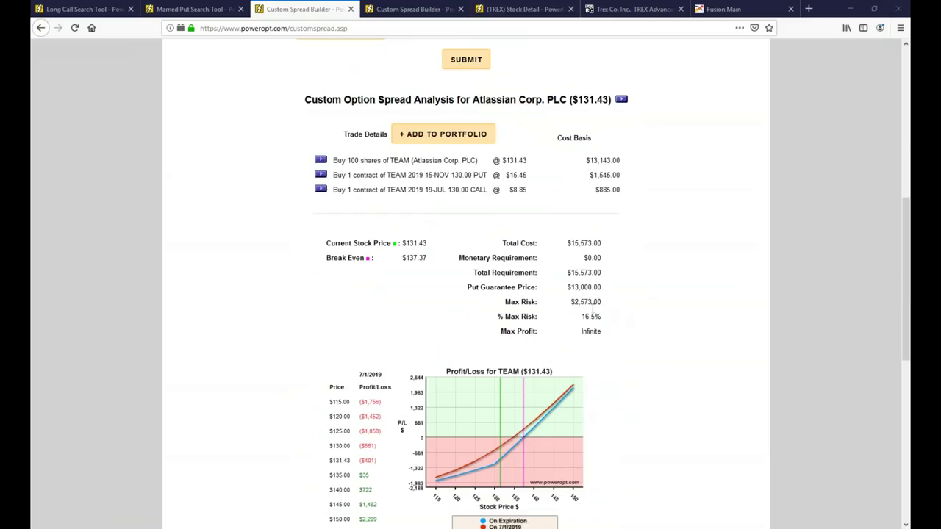
pyautogui.scroll(-2, 599, 347)
pyautogui.scroll(-2, 637, 324)
pyautogui.scroll(-1, 640, 321)
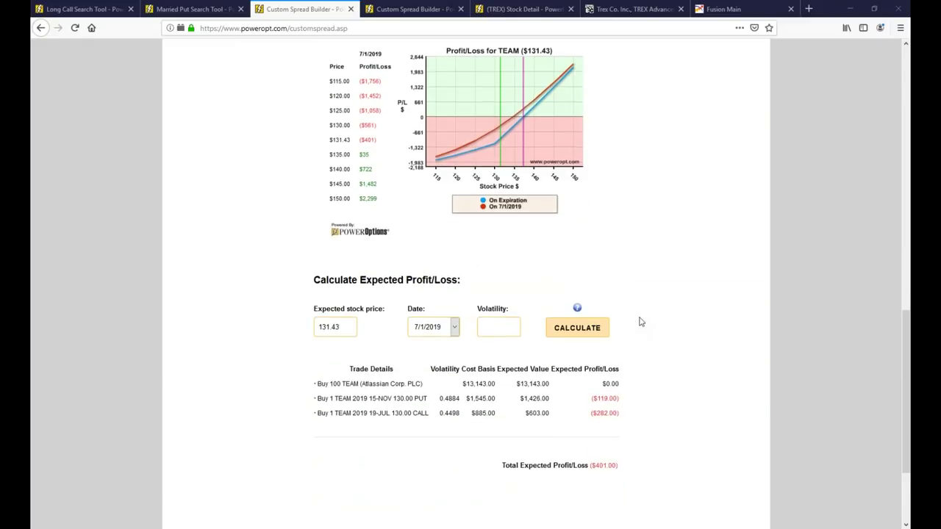
pyautogui.click(485, 326)
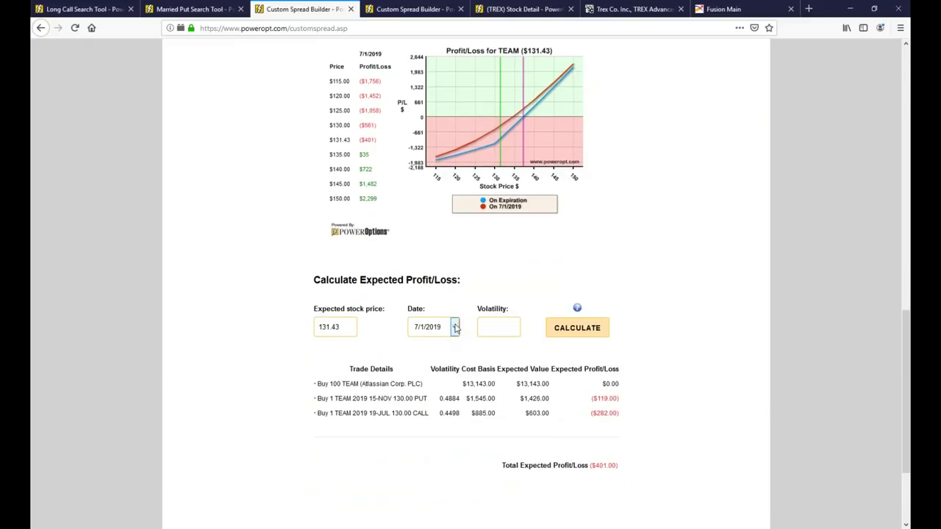
pyautogui.click(455, 328)
pyautogui.click(430, 233)
pyautogui.click(504, 328)
pyautogui.click(592, 332)
pyautogui.scroll(-3, 625, 357)
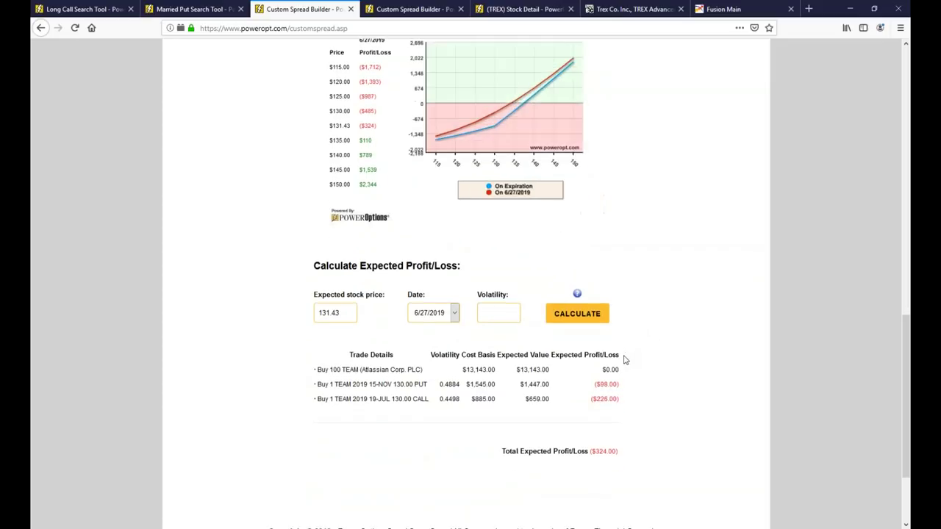
# Highlight the July 130.00 call and its expected profit/loss, and the November put's expected profit/loss
pyautogui.moveTo(586, 308); pyautogui.dragTo(630, 318)
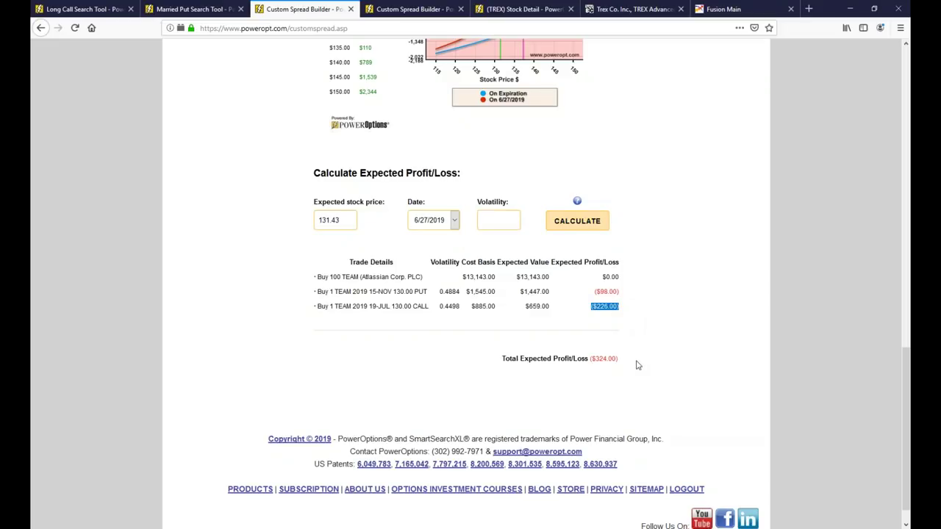
pyautogui.click(382, 310)
pyautogui.moveTo(382, 309); pyautogui.dragTo(422, 319)
pyautogui.moveTo(594, 292); pyautogui.dragTo(621, 294)
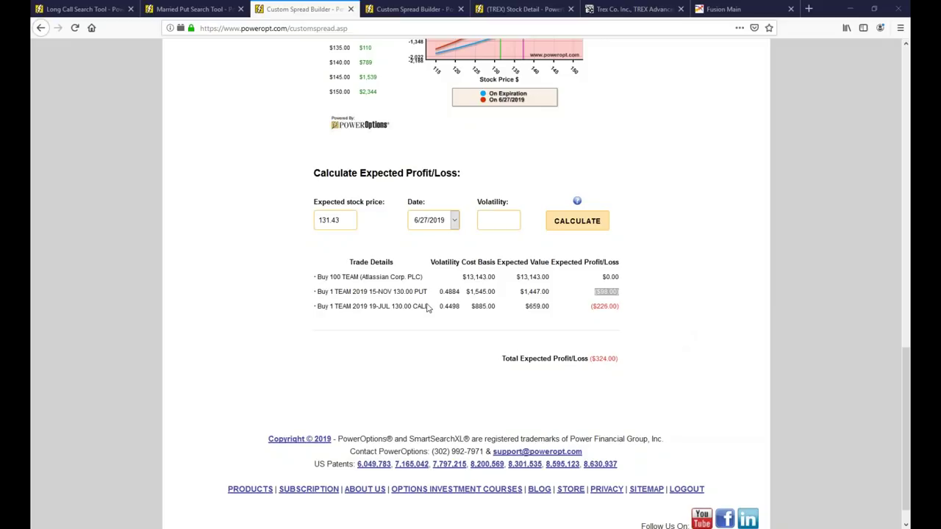
# Switch to the married put search, open the Married Put home page, and open The Blueprint's store page
pyautogui.scroll(10, 505, 342)
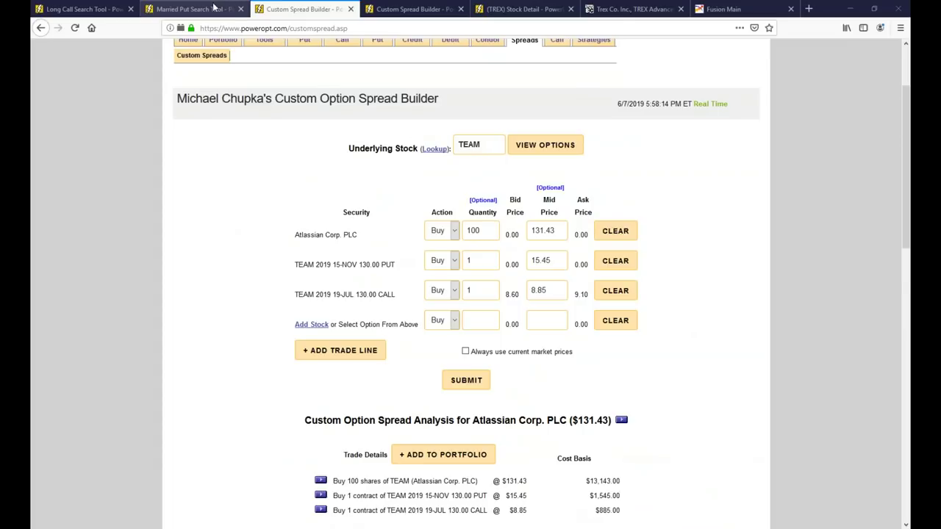
pyautogui.click(214, 7)
pyautogui.scroll(3, 330, 144)
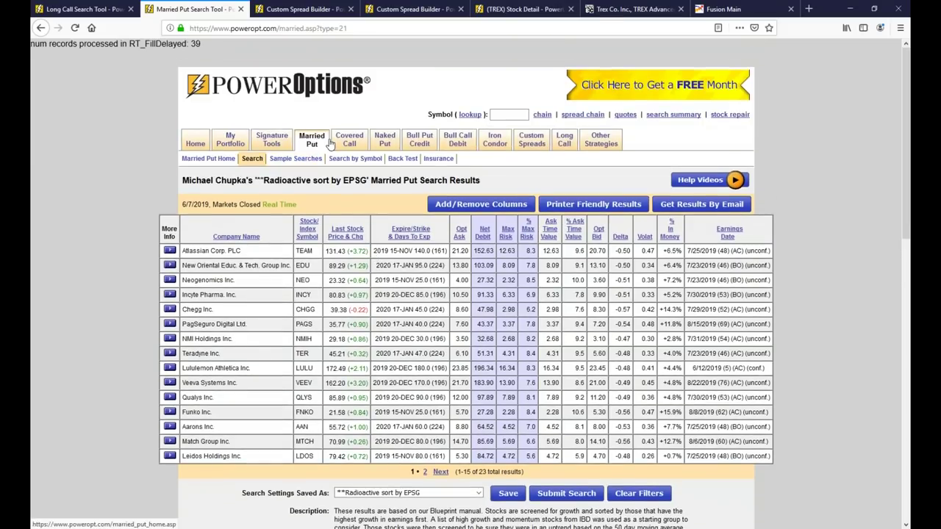
pyautogui.click(316, 142)
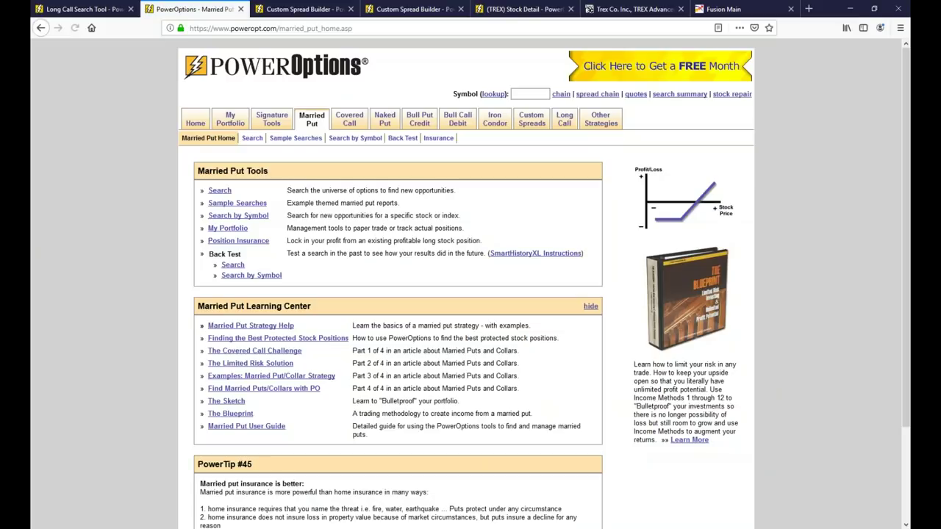
pyautogui.click(690, 294)
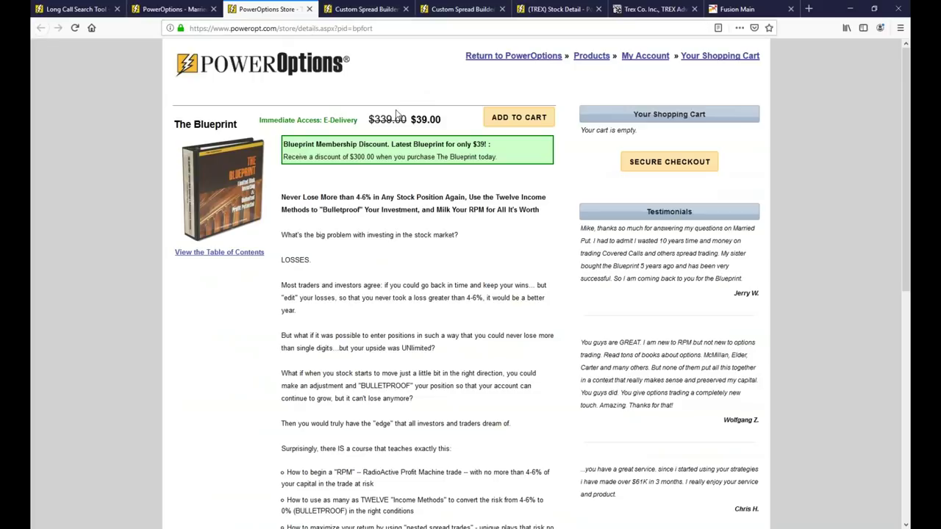
# Highlight The Blueprint's discounted price and look through its product description
pyautogui.moveTo(392, 118); pyautogui.dragTo(448, 123)
pyautogui.click(377, 70)
pyautogui.scroll(-3, 230, 71)
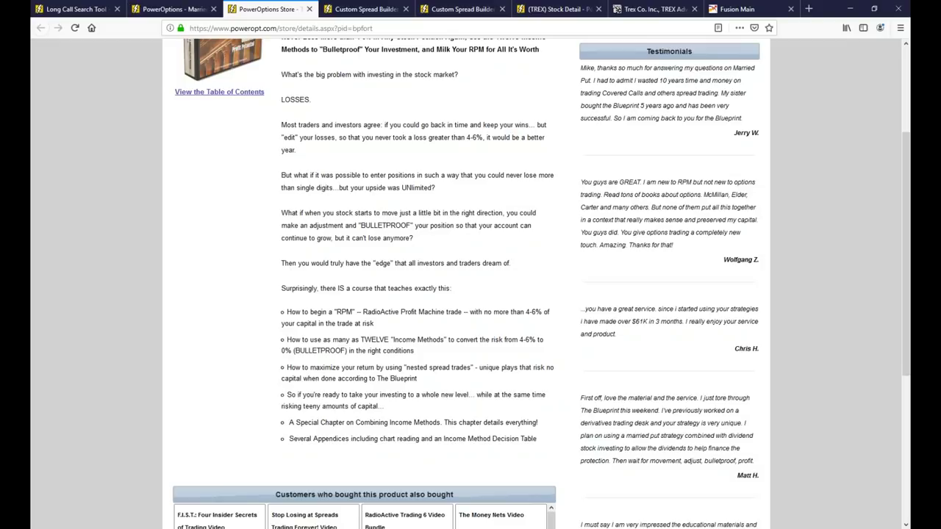
# Return to the TEAM custom spread, remove the July 130.00 call line, and resubmit the spread
pyautogui.click(169, 10)
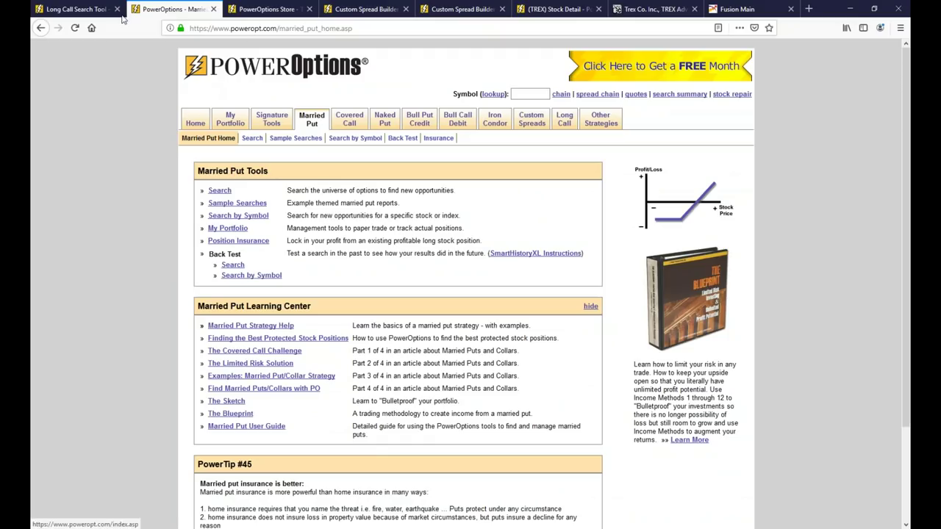
pyautogui.click(364, 9)
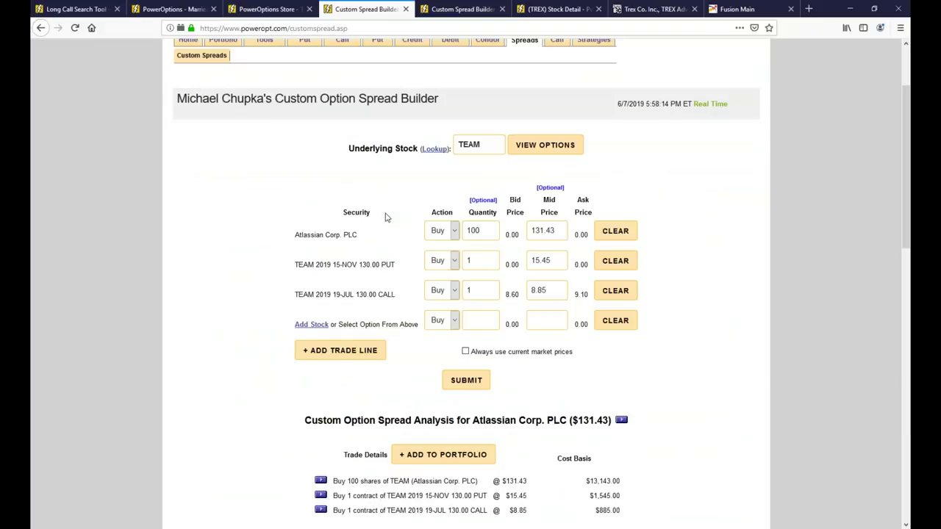
pyautogui.click(616, 291)
pyautogui.click(467, 381)
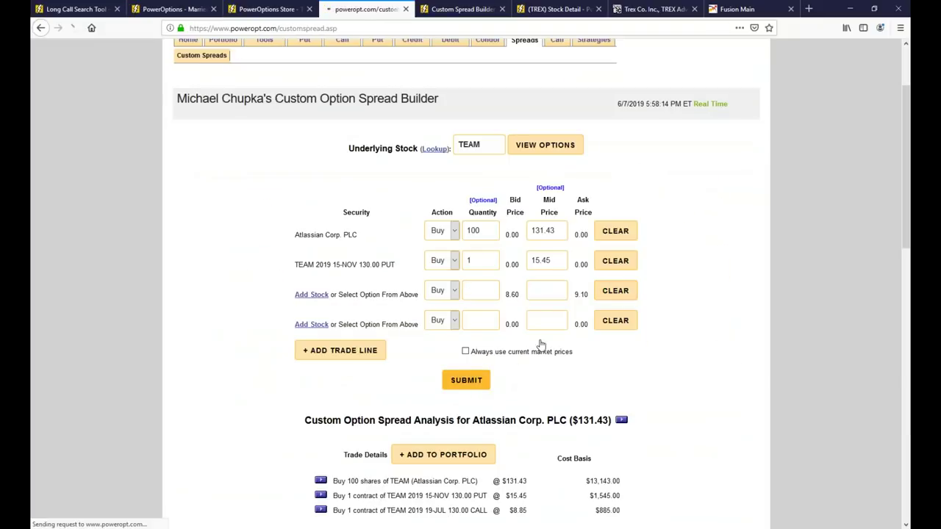
# Sketch raised payoff curves on the TEAM profit/loss chart, circle the bend at 130, mark the max risk figures, and erase the drawings
pyautogui.scroll(-8, 502, 357)
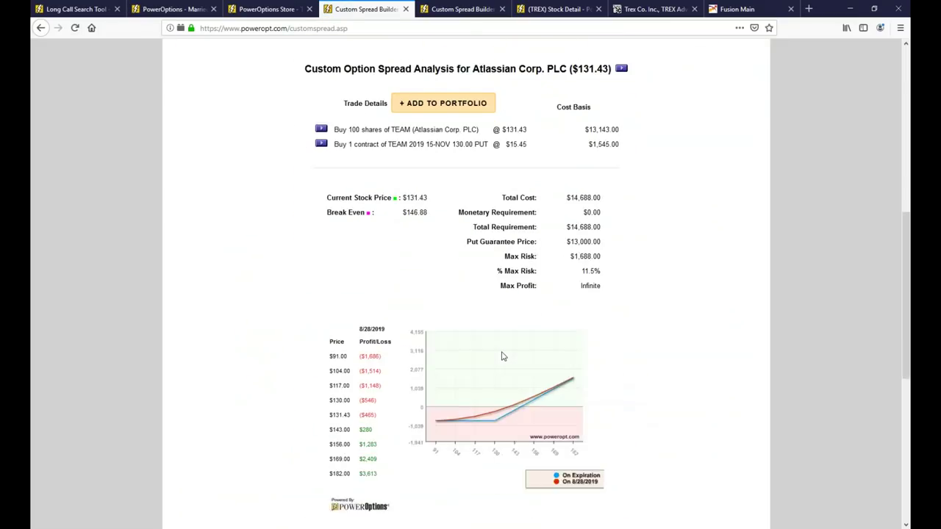
pyautogui.scroll(-2, 503, 357)
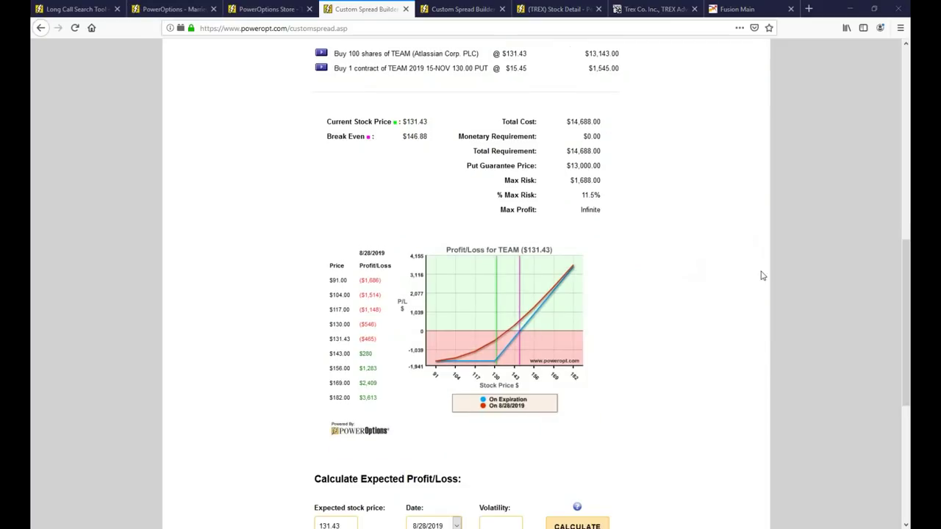
pyautogui.moveTo(538, 308)
pyautogui.mouseDown()
pyautogui.moveTo(507, 309)
pyautogui.moveTo(544, 311)
pyautogui.moveTo(597, 248)
pyautogui.mouseUp()
pyautogui.moveTo(453, 345)
pyautogui.mouseDown()
pyautogui.moveTo(503, 344)
pyautogui.moveTo(535, 287)
pyautogui.mouseUp()
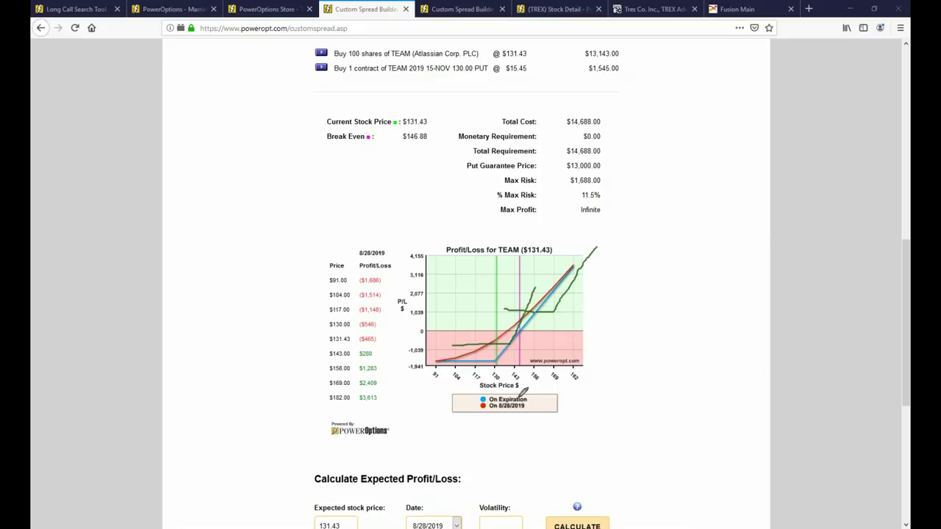
pyautogui.moveTo(493, 356)
pyautogui.mouseDown()
pyautogui.moveTo(498, 368)
pyautogui.moveTo(513, 361)
pyautogui.mouseUp()
pyautogui.moveTo(470, 351); pyautogui.dragTo(445, 352)
pyautogui.moveTo(612, 184); pyautogui.dragTo(622, 182)
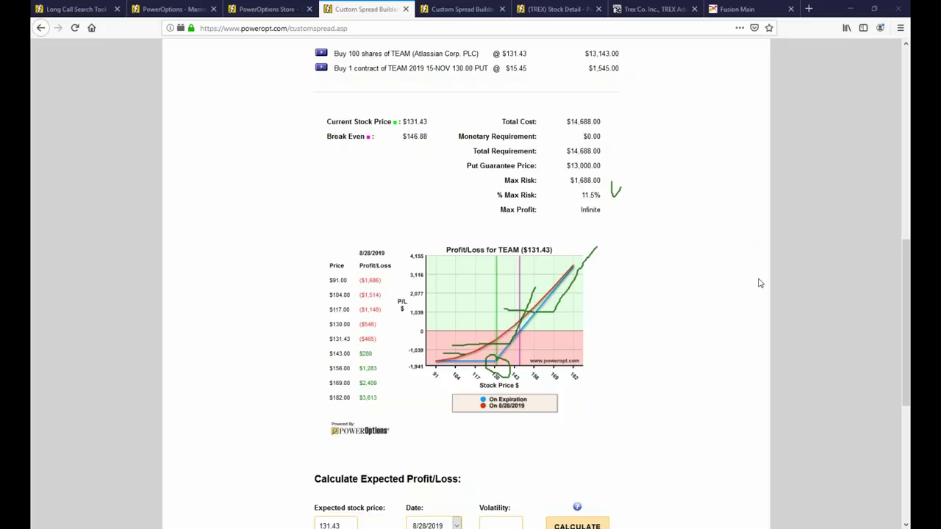
pyautogui.press('e')
# Draw a payoff curve lying entirely above zero on the TEAM profit/loss chart, circle its bend, and erase the drawings
pyautogui.moveTo(463, 324)
pyautogui.mouseDown()
pyautogui.moveTo(529, 324)
pyautogui.moveTo(590, 252)
pyautogui.mouseUp()
pyautogui.moveTo(547, 329)
pyautogui.mouseDown()
pyautogui.moveTo(548, 312)
pyautogui.moveTo(525, 325)
pyautogui.moveTo(544, 313)
pyautogui.moveTo(456, 296)
pyautogui.mouseUp()
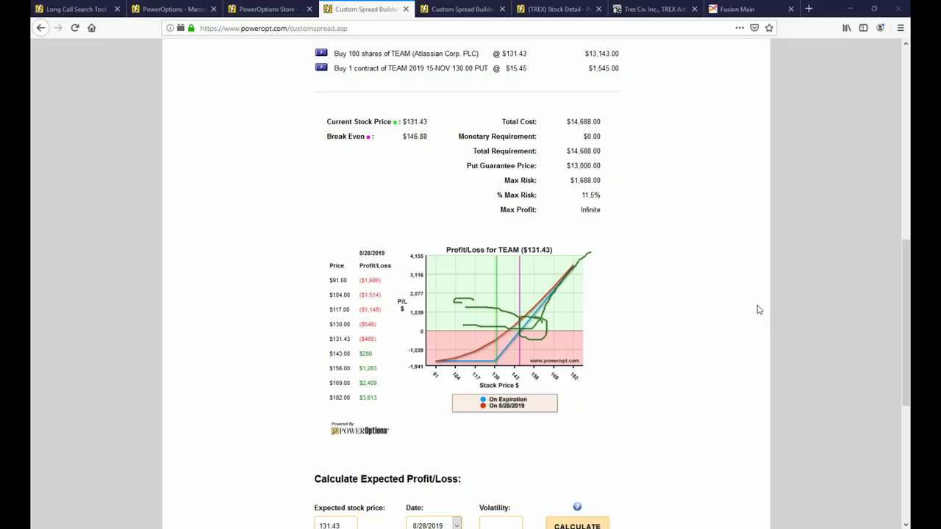
pyautogui.press('e')
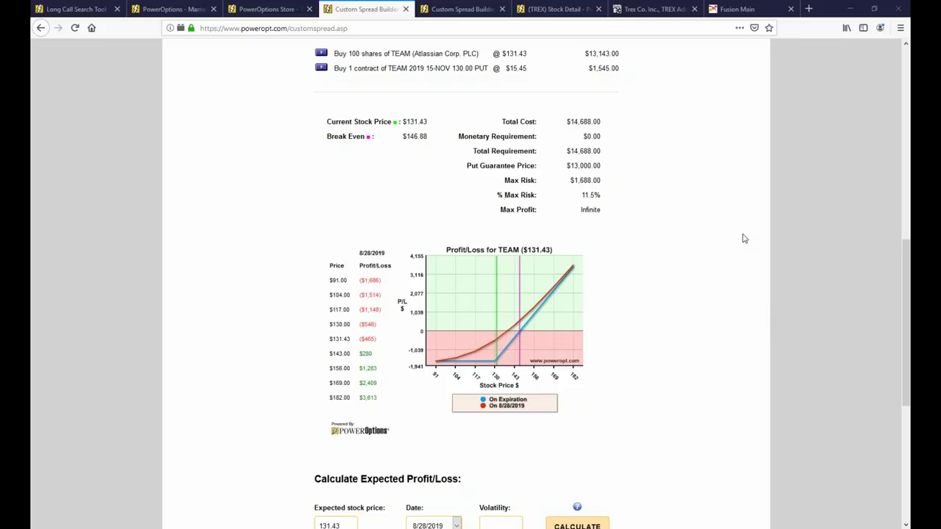
# Highlight the mid price of the November 130.00 put in the TEAM spread
pyautogui.moveTo(497, 360)
pyautogui.scroll(3, 561, 235)
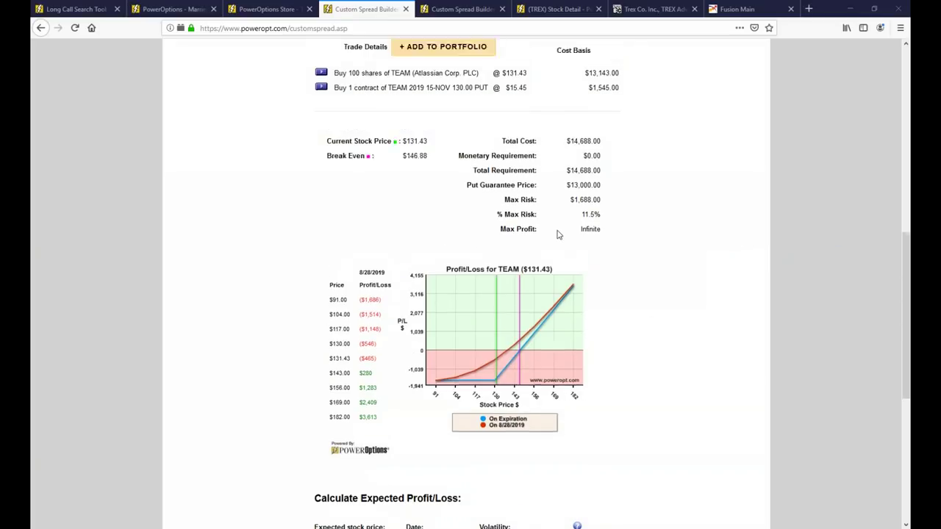
pyautogui.scroll(1, 558, 234)
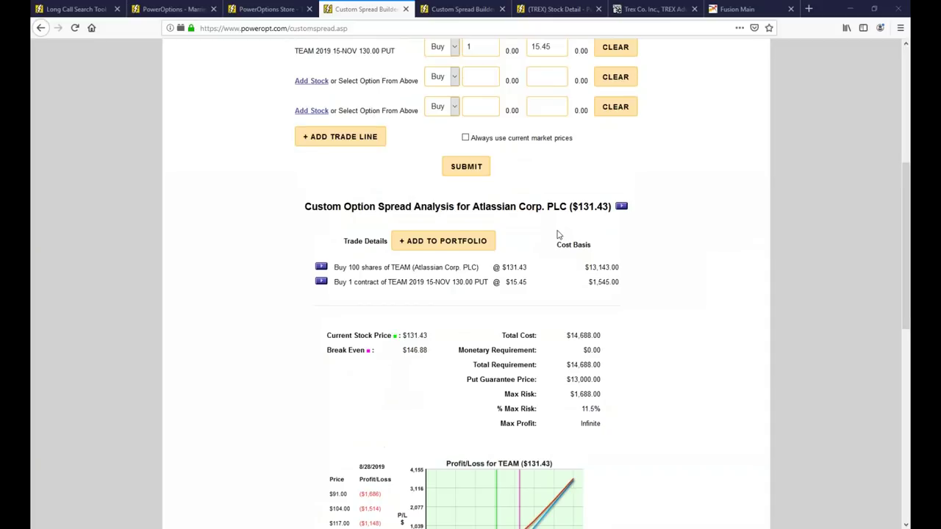
pyautogui.scroll(3, 558, 235)
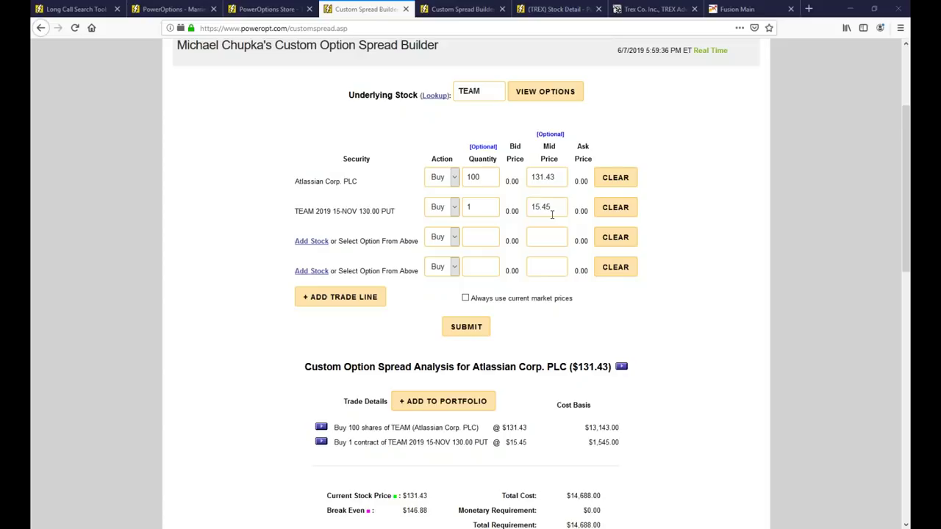
pyautogui.moveTo(553, 213); pyautogui.dragTo(523, 213)
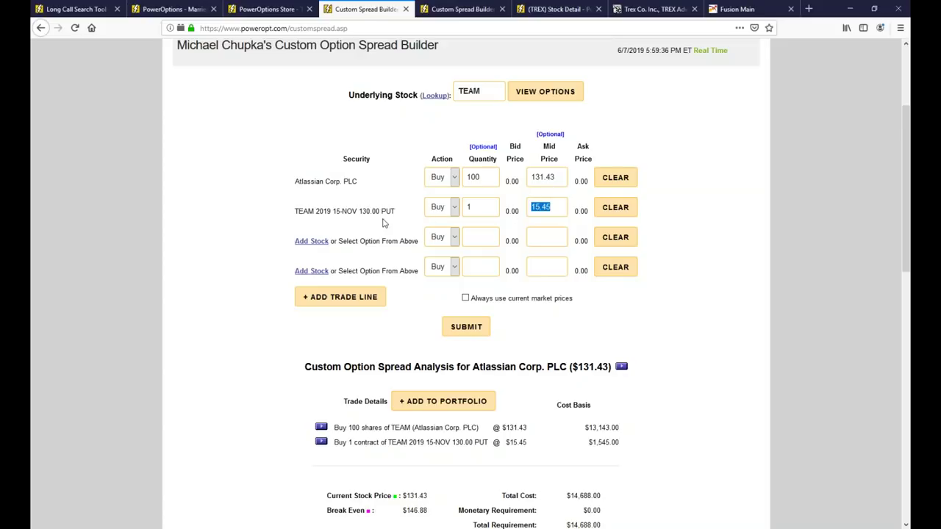
pyautogui.scroll(1, 361, 198)
pyautogui.scroll(2, 354, 203)
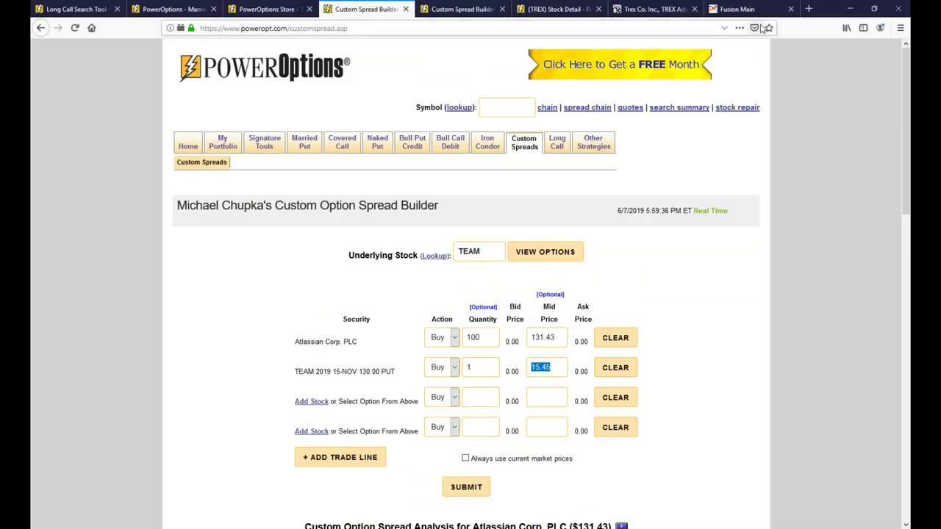
# Open the RadioActiveTrading home page and circle the free registration form, adding a check mark at Get The Sketch
pyautogui.click(737, 9)
pyautogui.click(312, 81)
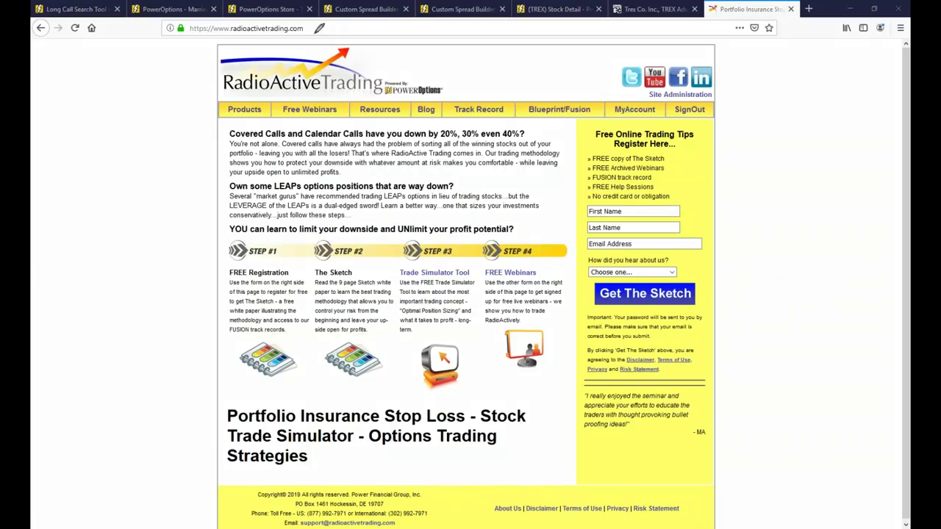
pyautogui.moveTo(689, 198)
pyautogui.mouseDown()
pyautogui.moveTo(596, 206)
pyautogui.moveTo(588, 293)
pyautogui.moveTo(683, 319)
pyautogui.moveTo(711, 229)
pyautogui.moveTo(673, 209)
pyautogui.mouseUp()
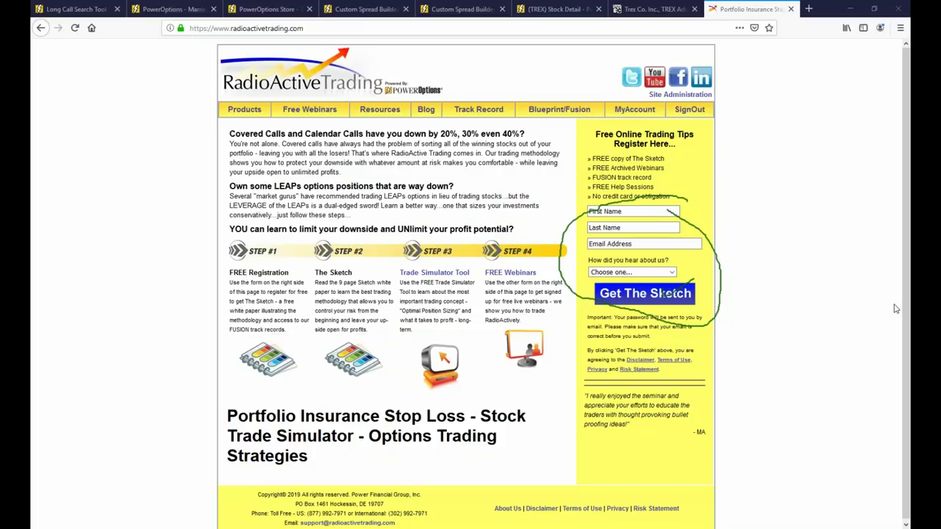
# Switch to the Bollinger Bands long call search and look over its results list
pyautogui.hotkey('ctrl', '3')
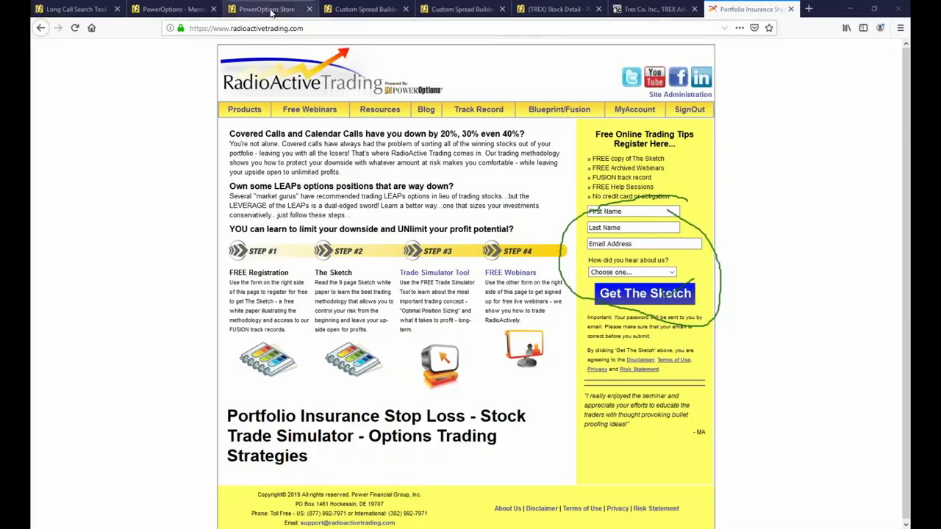
pyautogui.hotkey('ctrl', '1')
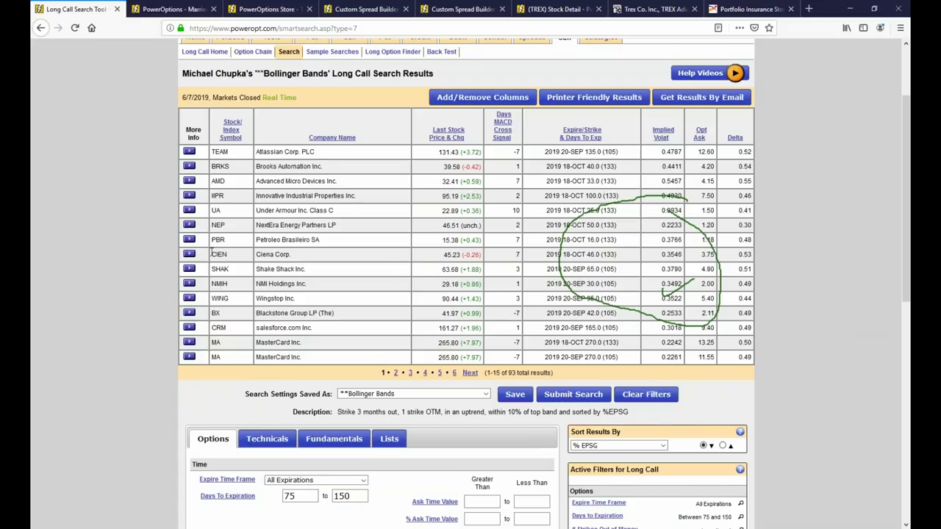
pyautogui.scroll(1, 145, 256)
pyautogui.scroll(1, 145, 256)
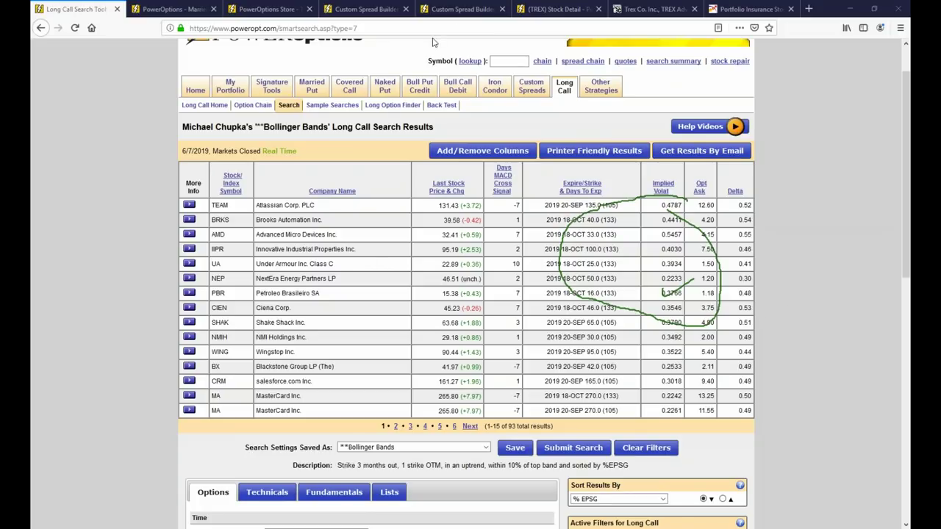
# Switch to the TREX custom spread, resubmit it, and view its risk figures and profit/loss chart
pyautogui.click(452, 9)
pyautogui.scroll(-3, 416, 224)
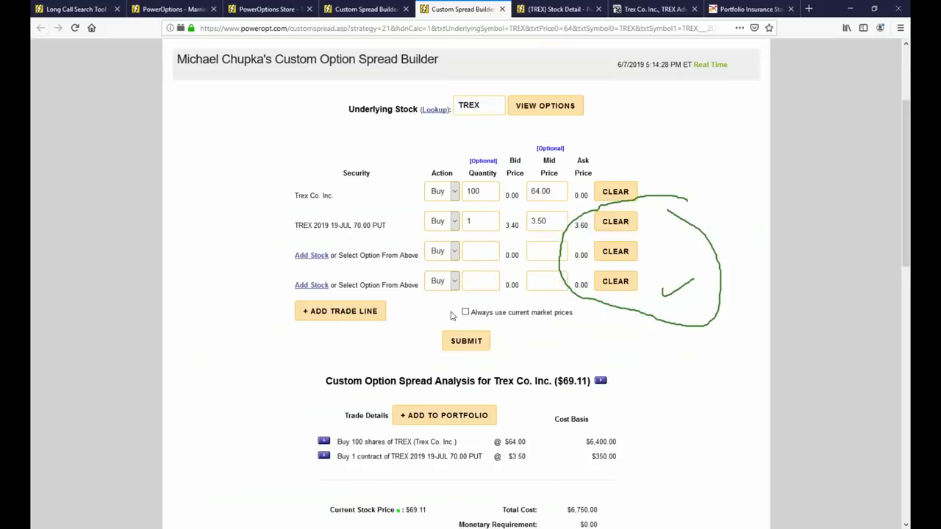
pyautogui.click(468, 337)
pyautogui.scroll(-10, 639, 422)
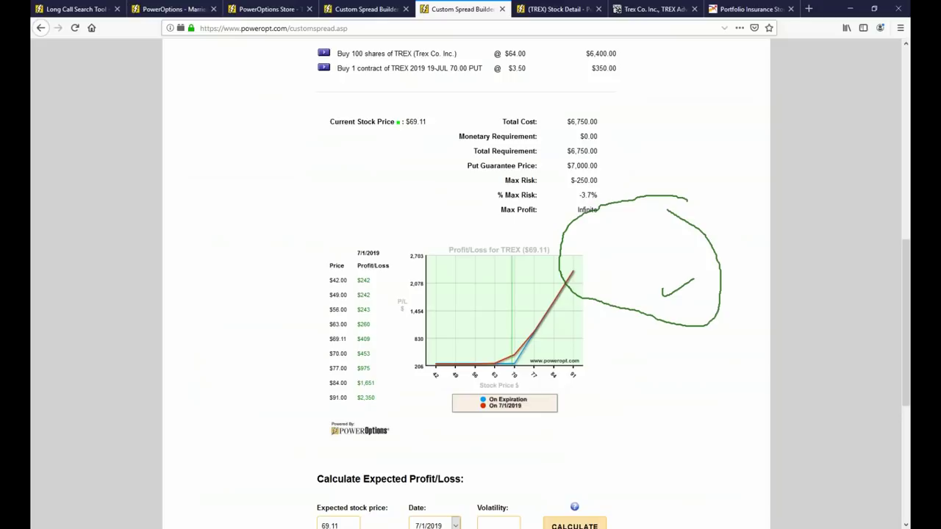
# Return to the TEAM custom spread and resubmit it to reload the spread analysis and profit/loss chart
pyautogui.click(364, 9)
pyautogui.scroll(-3, 434, 309)
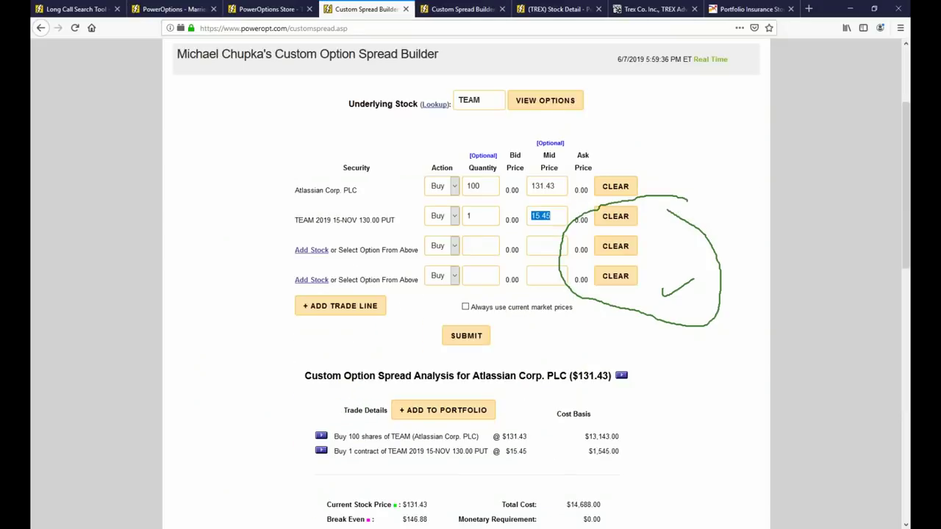
pyautogui.click(464, 273)
pyautogui.scroll(-10, 471, 294)
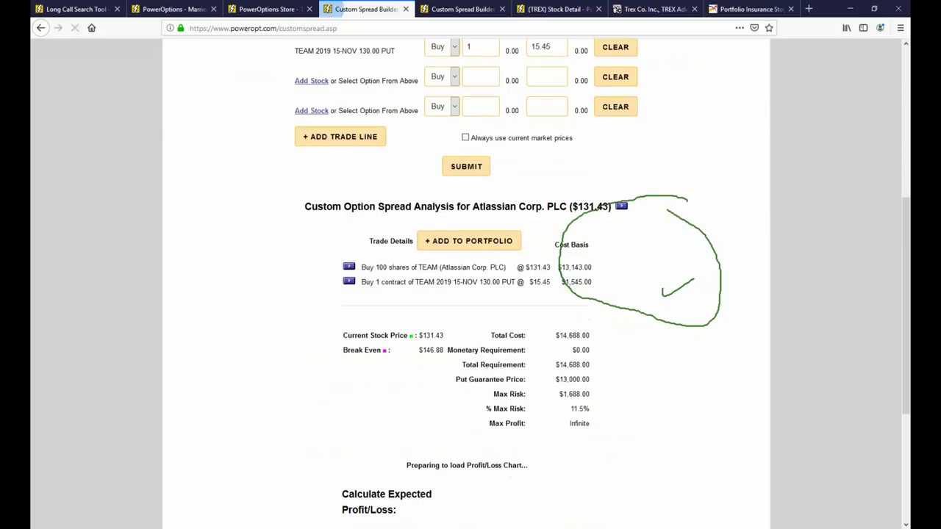
pyautogui.scroll(-1, 374, 188)
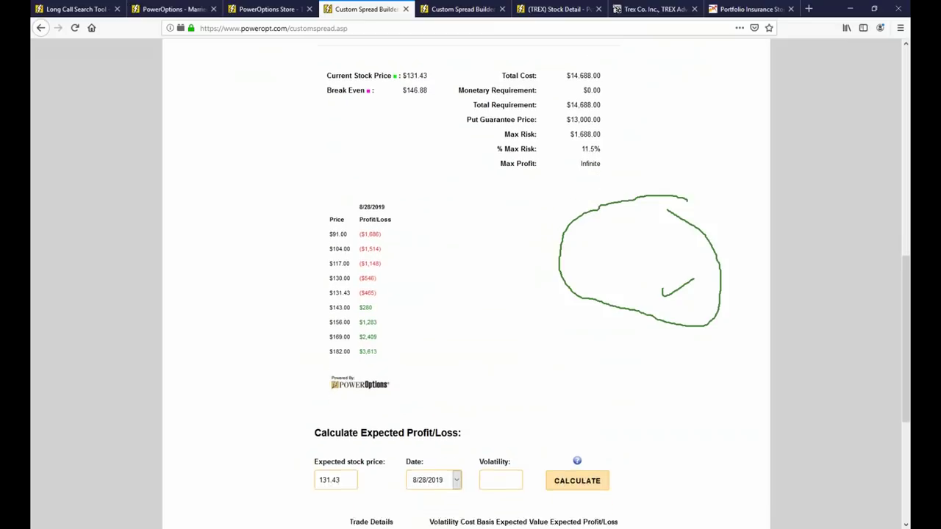
pyautogui.scroll(3, 386, 116)
pyautogui.scroll(2, 386, 116)
pyautogui.click(465, 220)
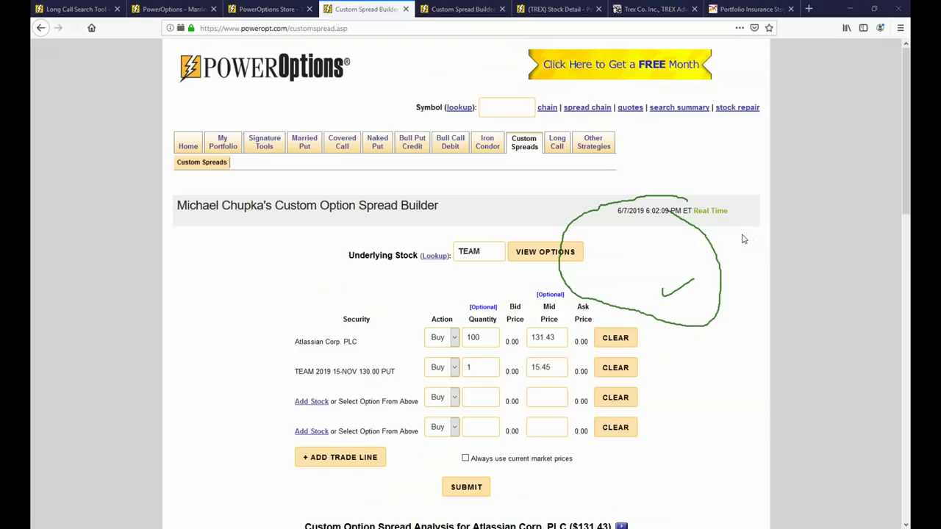
# Clear the pen markings, review the TEAM spread analysis, and highlight the November put's mid price
pyautogui.scroll(-5, 778, 318)
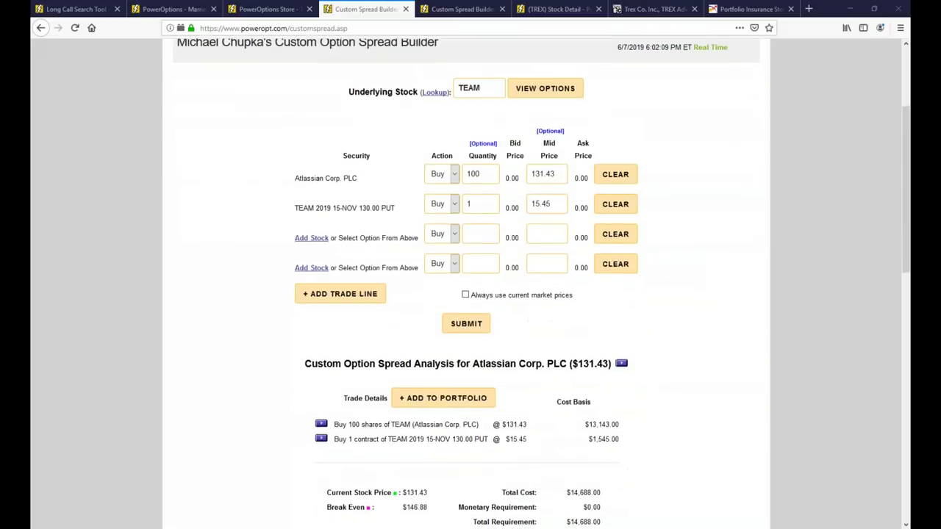
pyautogui.scroll(-1, 587, 301)
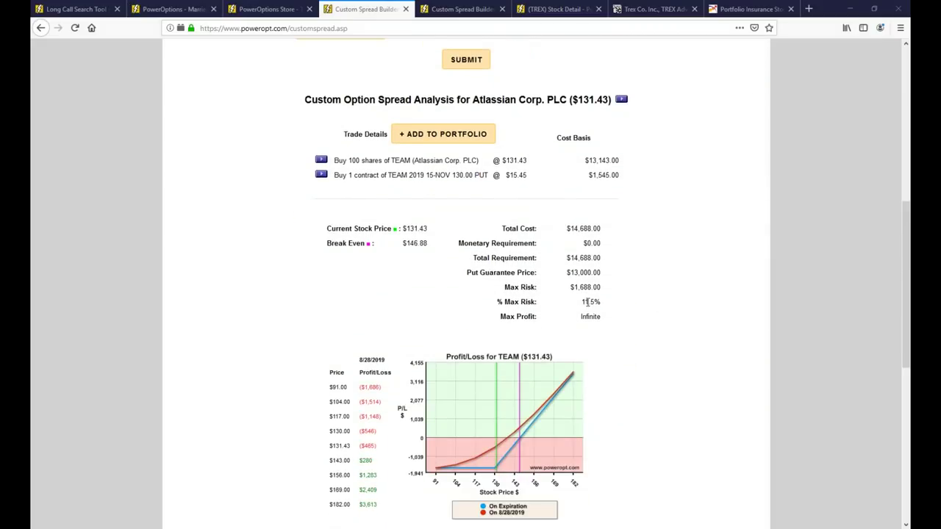
pyautogui.scroll(2, 588, 301)
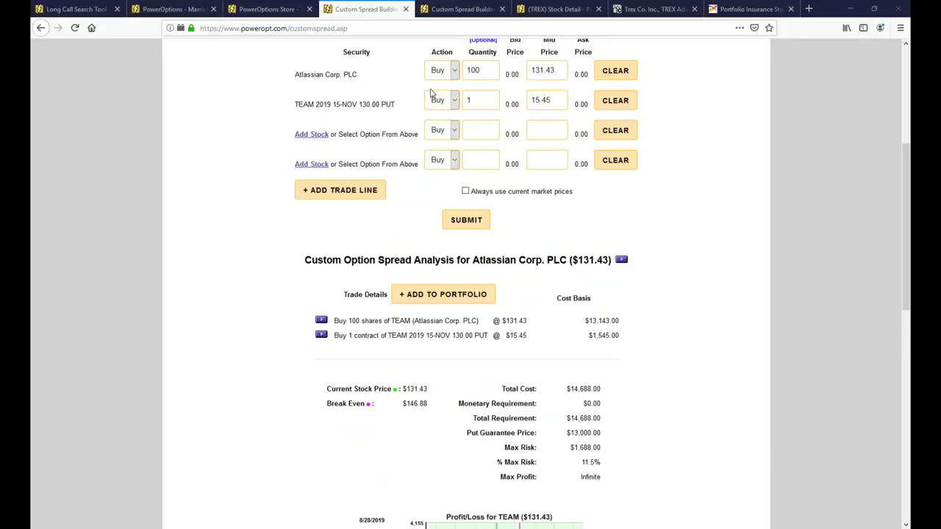
pyautogui.moveTo(562, 100); pyautogui.dragTo(500, 103)
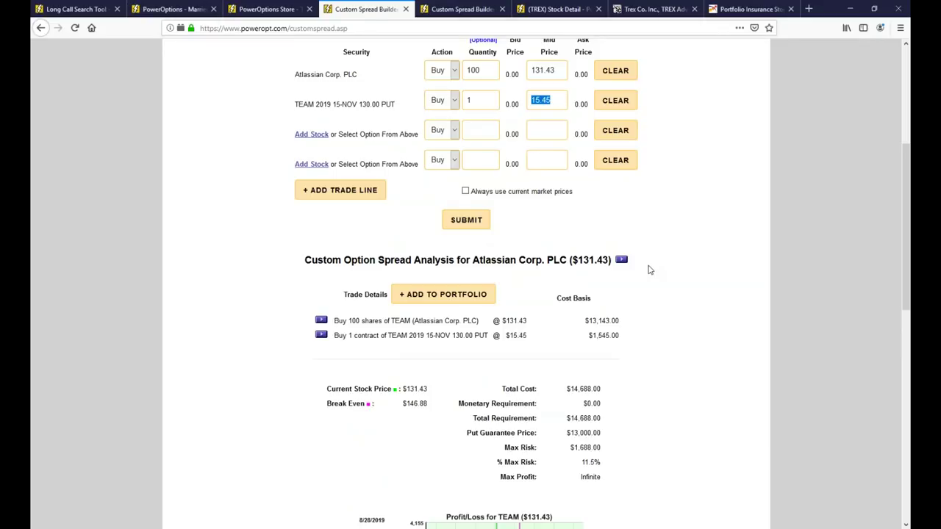
# Highlight the % Max Risk of the TEAM spread, check the profit/loss chart around break-even, and return to the trade lines
pyautogui.scroll(-3, 634, 300)
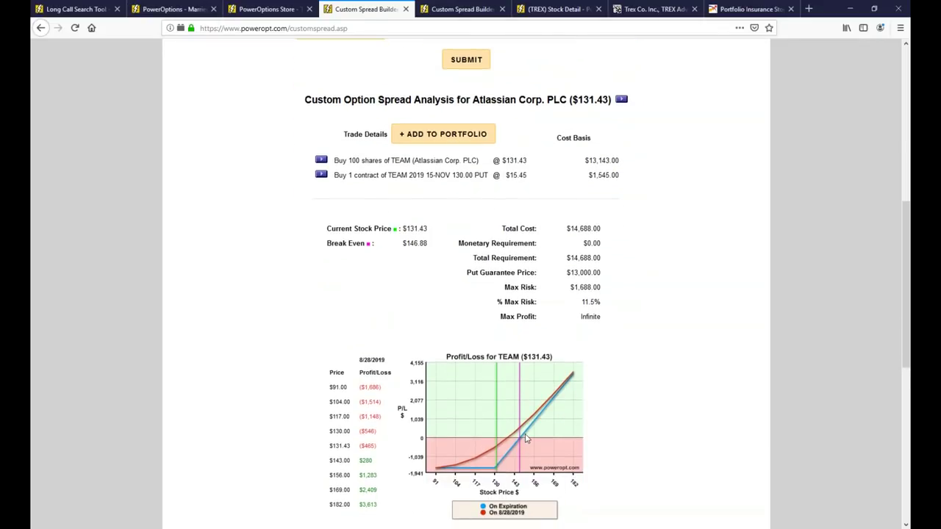
pyautogui.moveTo(580, 307); pyautogui.dragTo(618, 304)
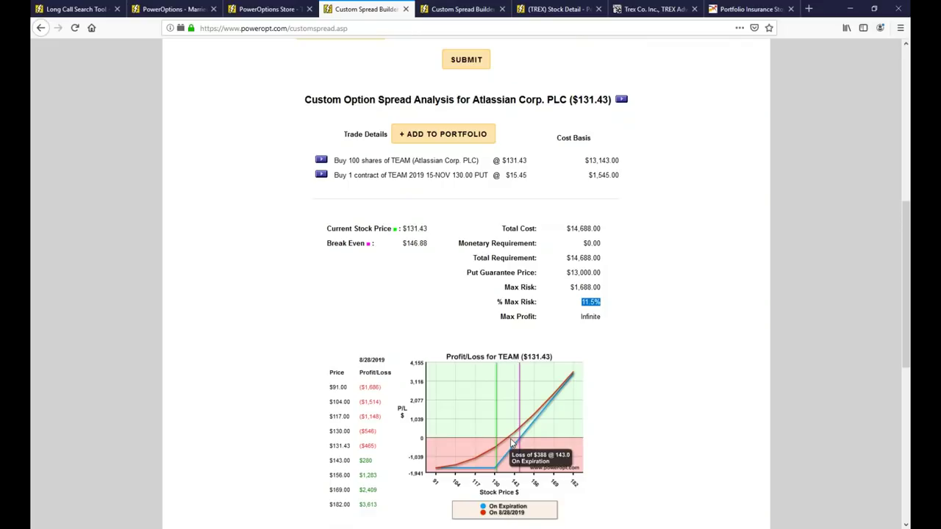
pyautogui.click(607, 350)
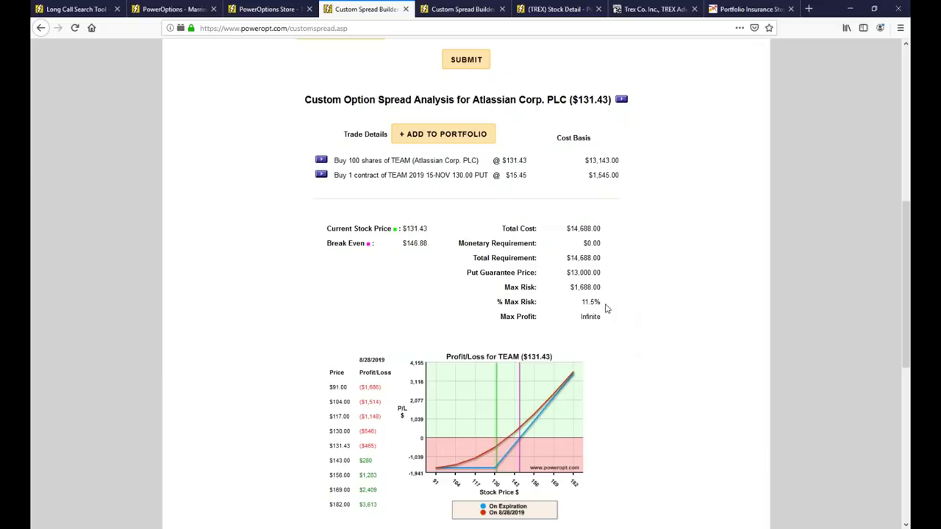
pyautogui.moveTo(585, 302); pyautogui.dragTo(612, 303)
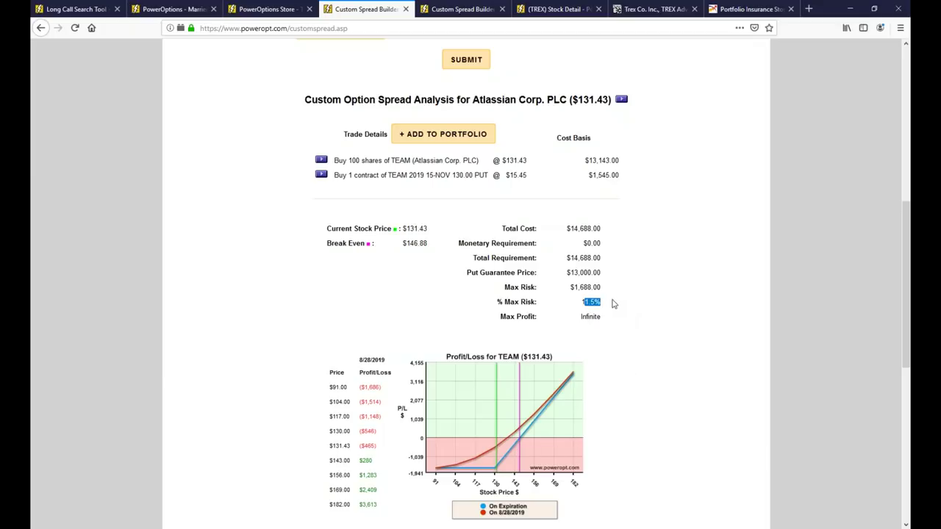
pyautogui.click(618, 380)
pyautogui.scroll(3, 614, 263)
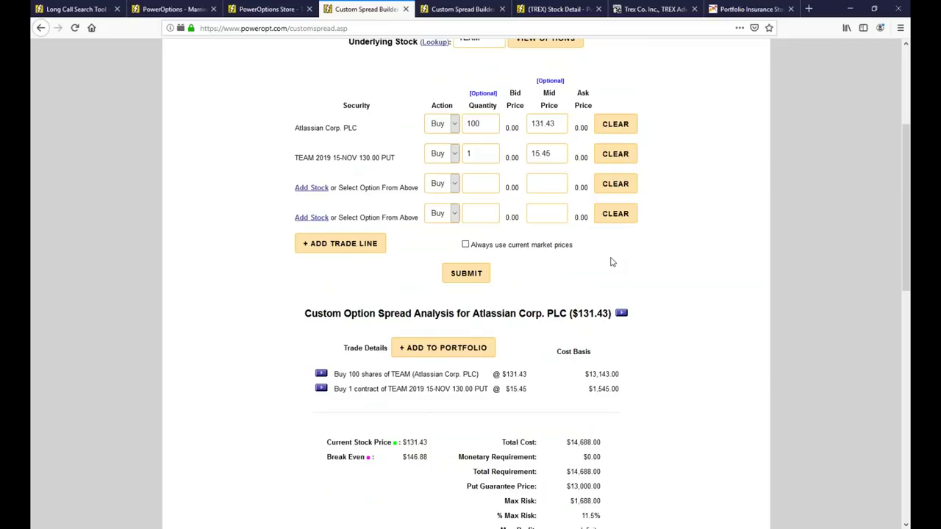
pyautogui.scroll(3, 613, 262)
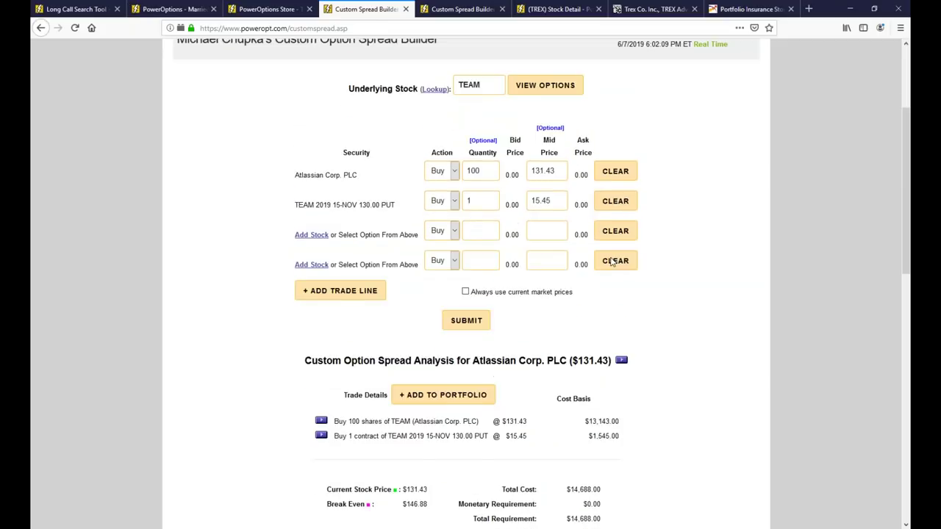